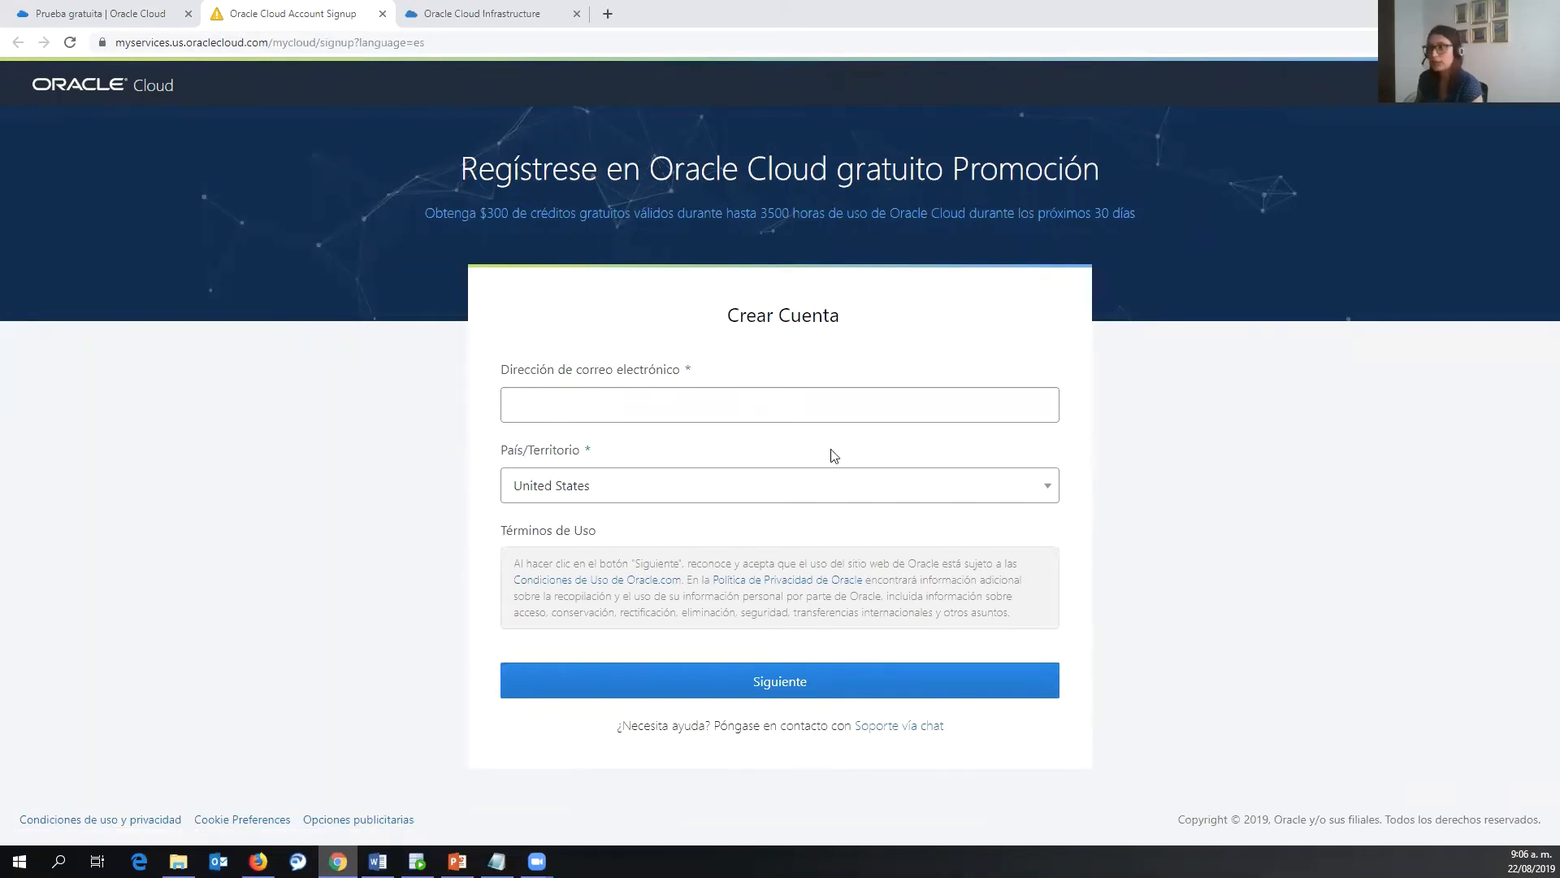
# - Close the account signup tab, switch to the OCI Console tab, and open and close the navigation menu
pyautogui.click(382, 13)
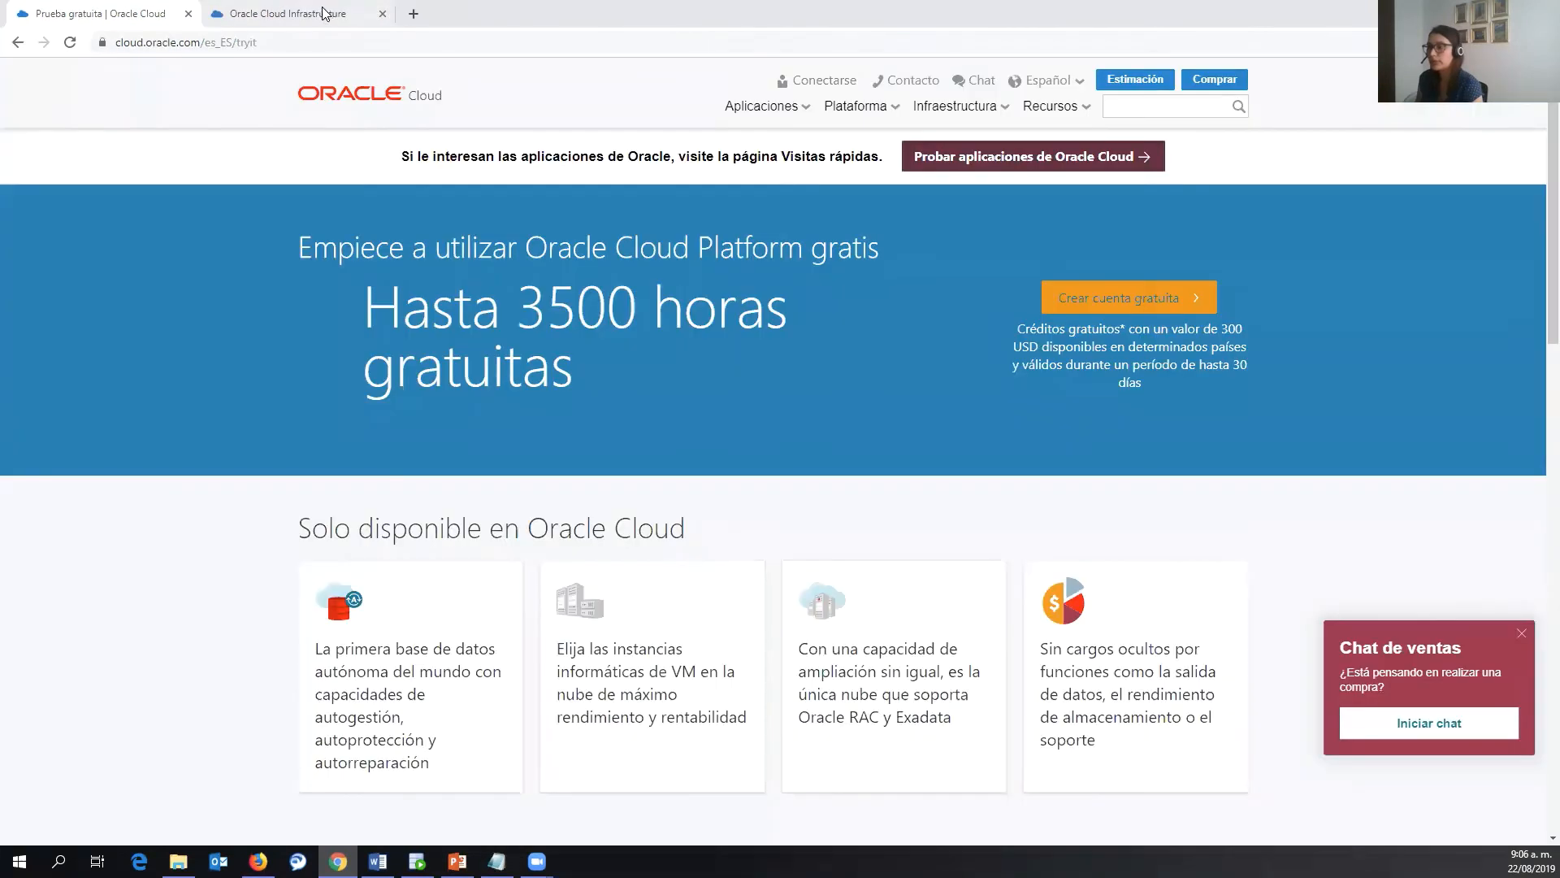
pyautogui.click(323, 13)
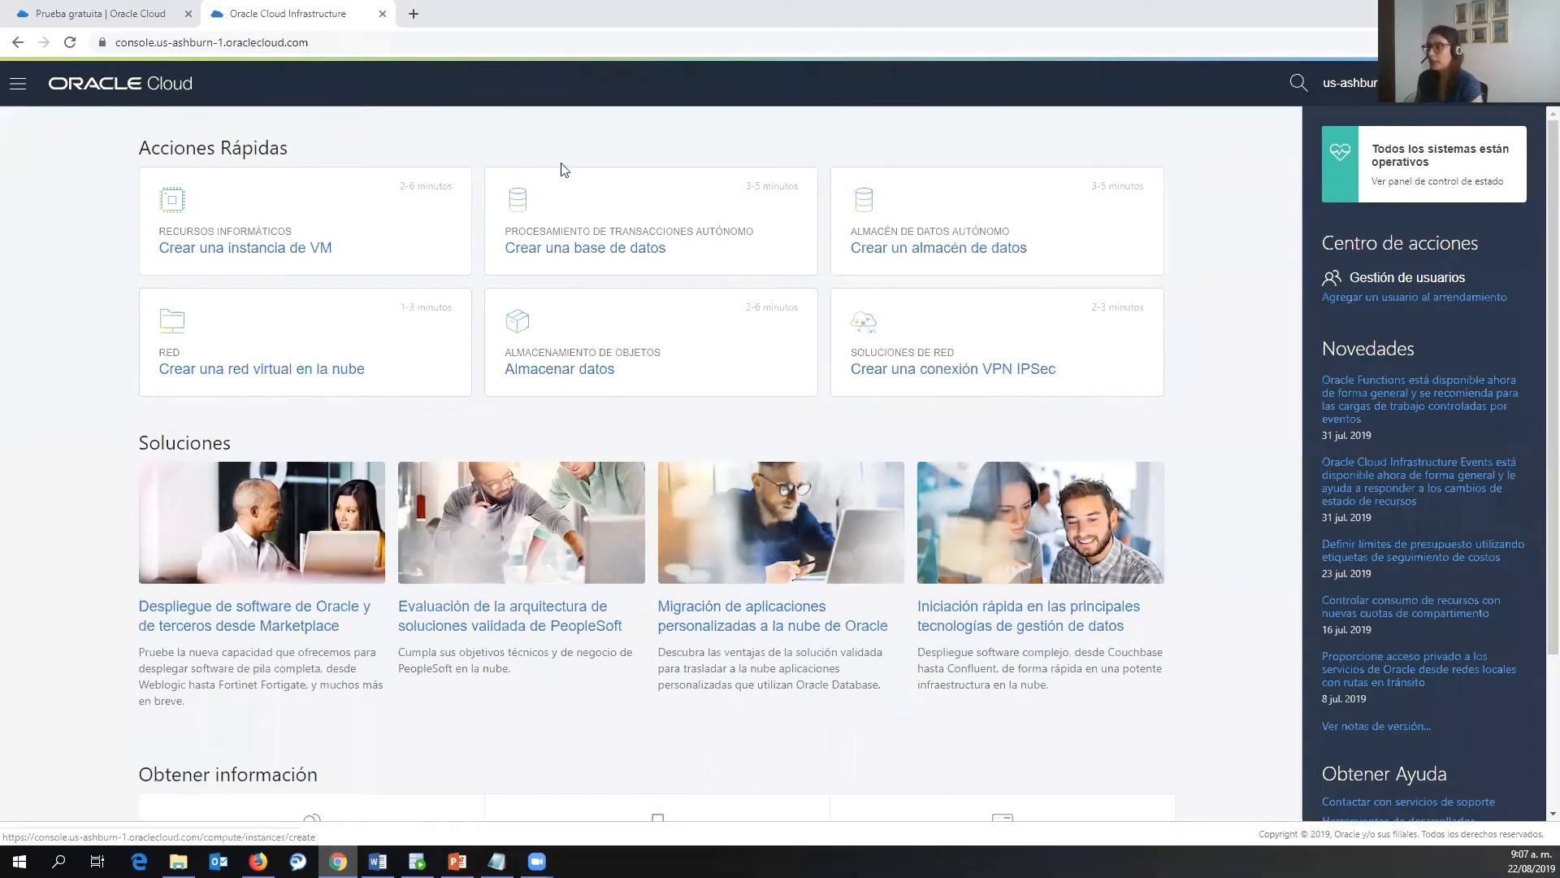
pyautogui.click(19, 95)
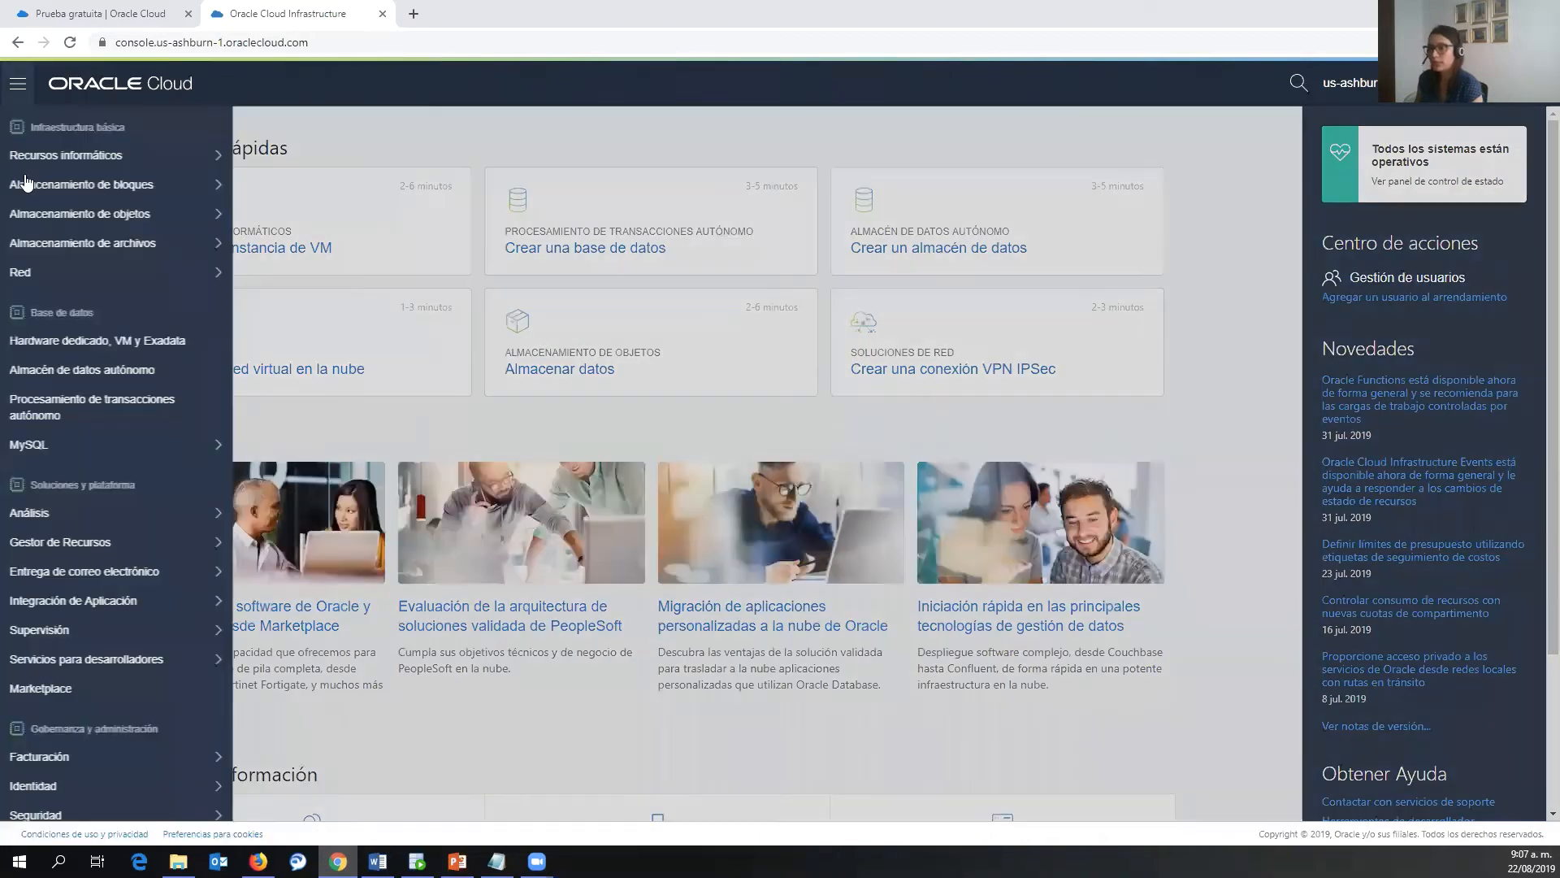
pyautogui.click(627, 224)
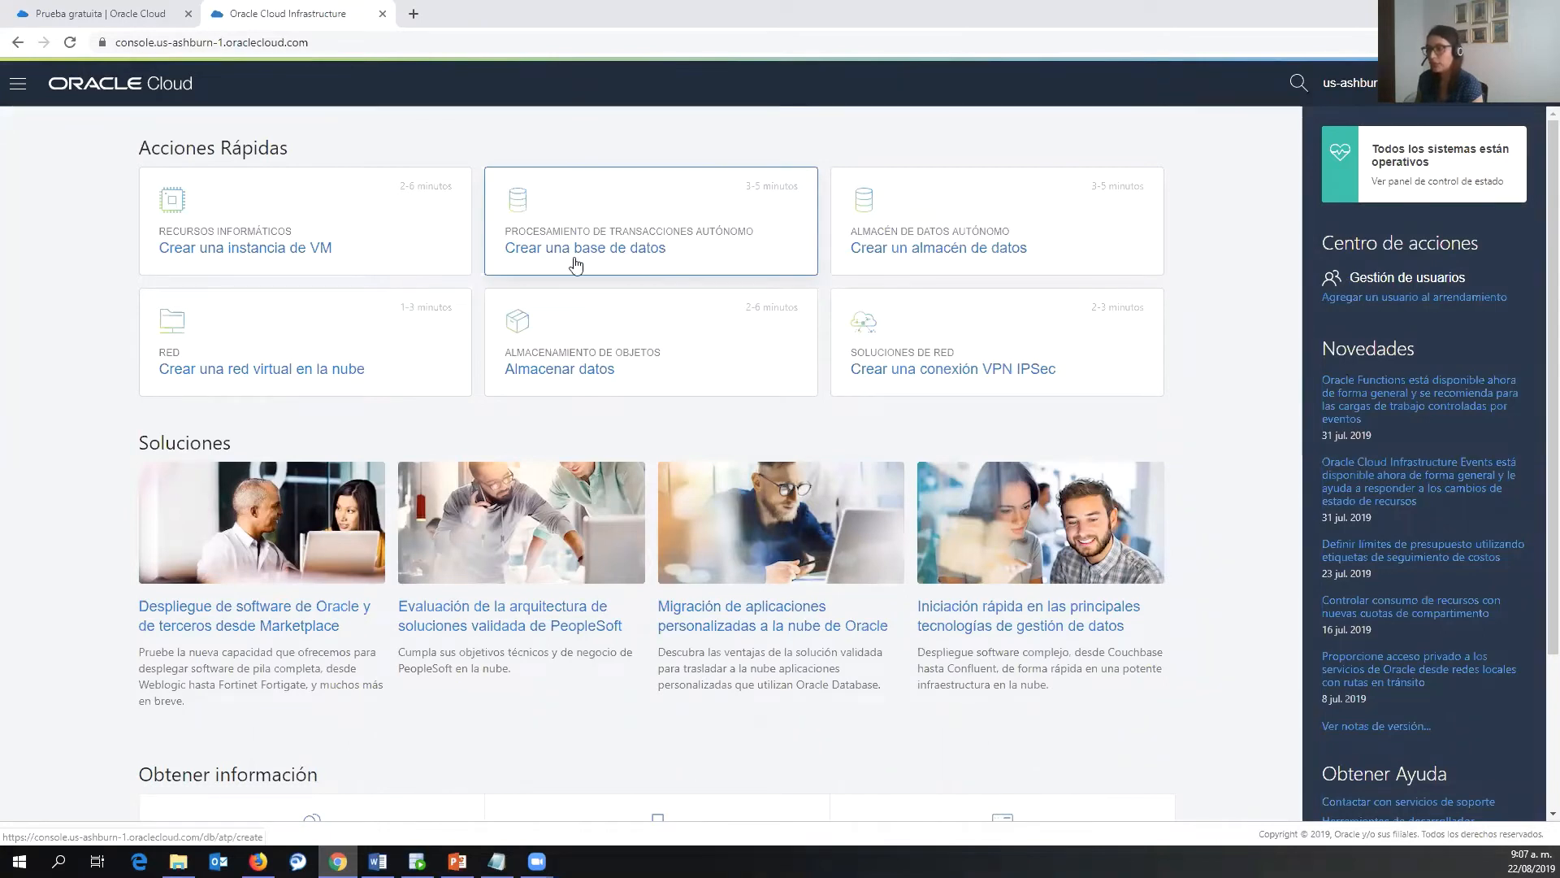
pyautogui.click(18, 86)
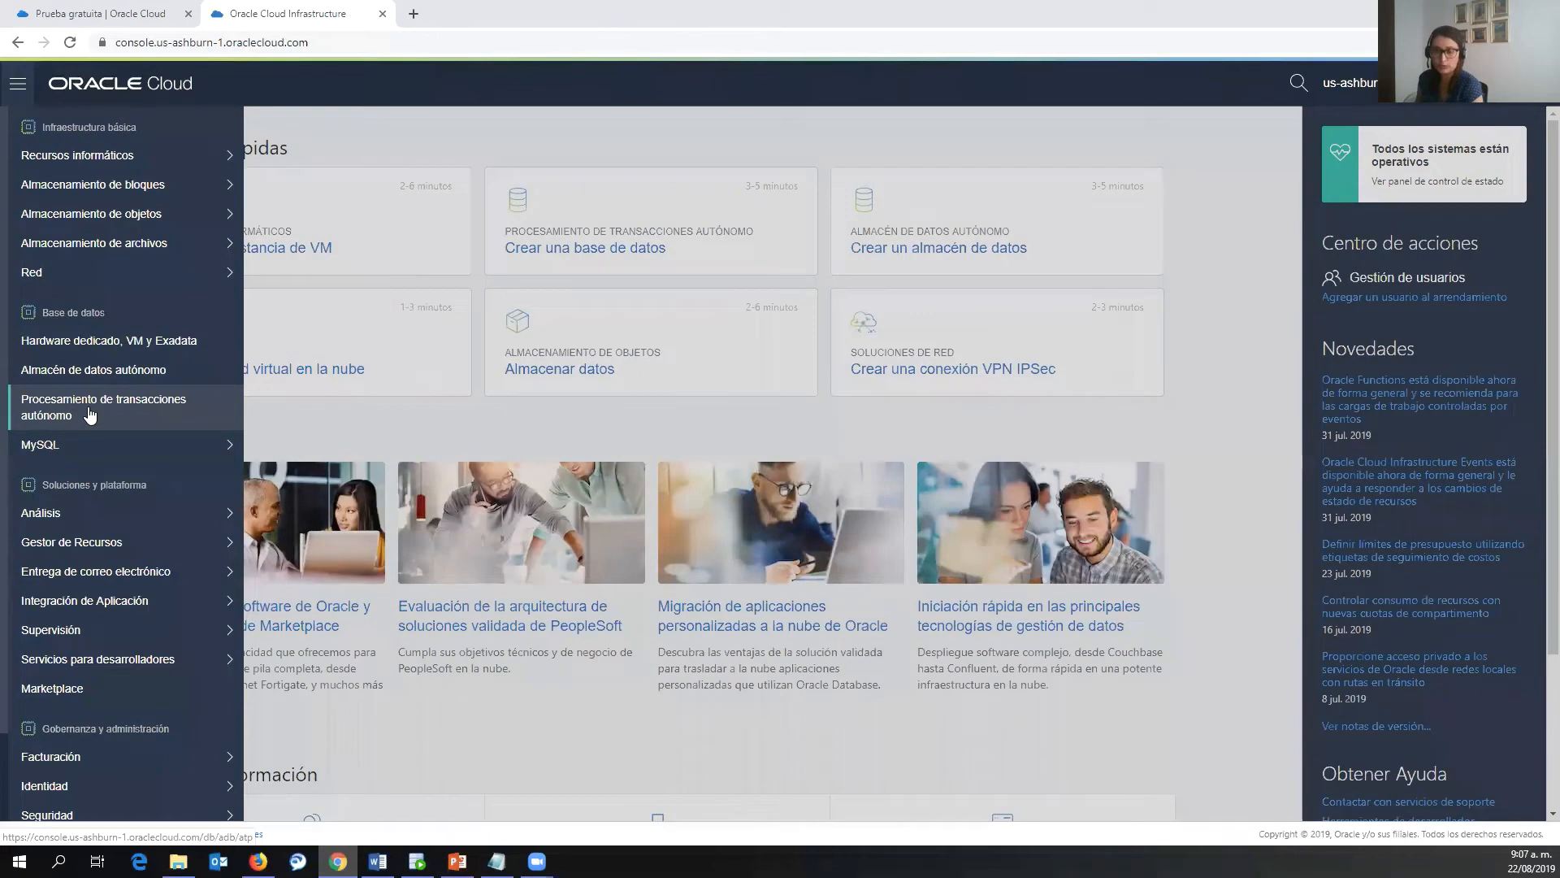
pyautogui.click(620, 127)
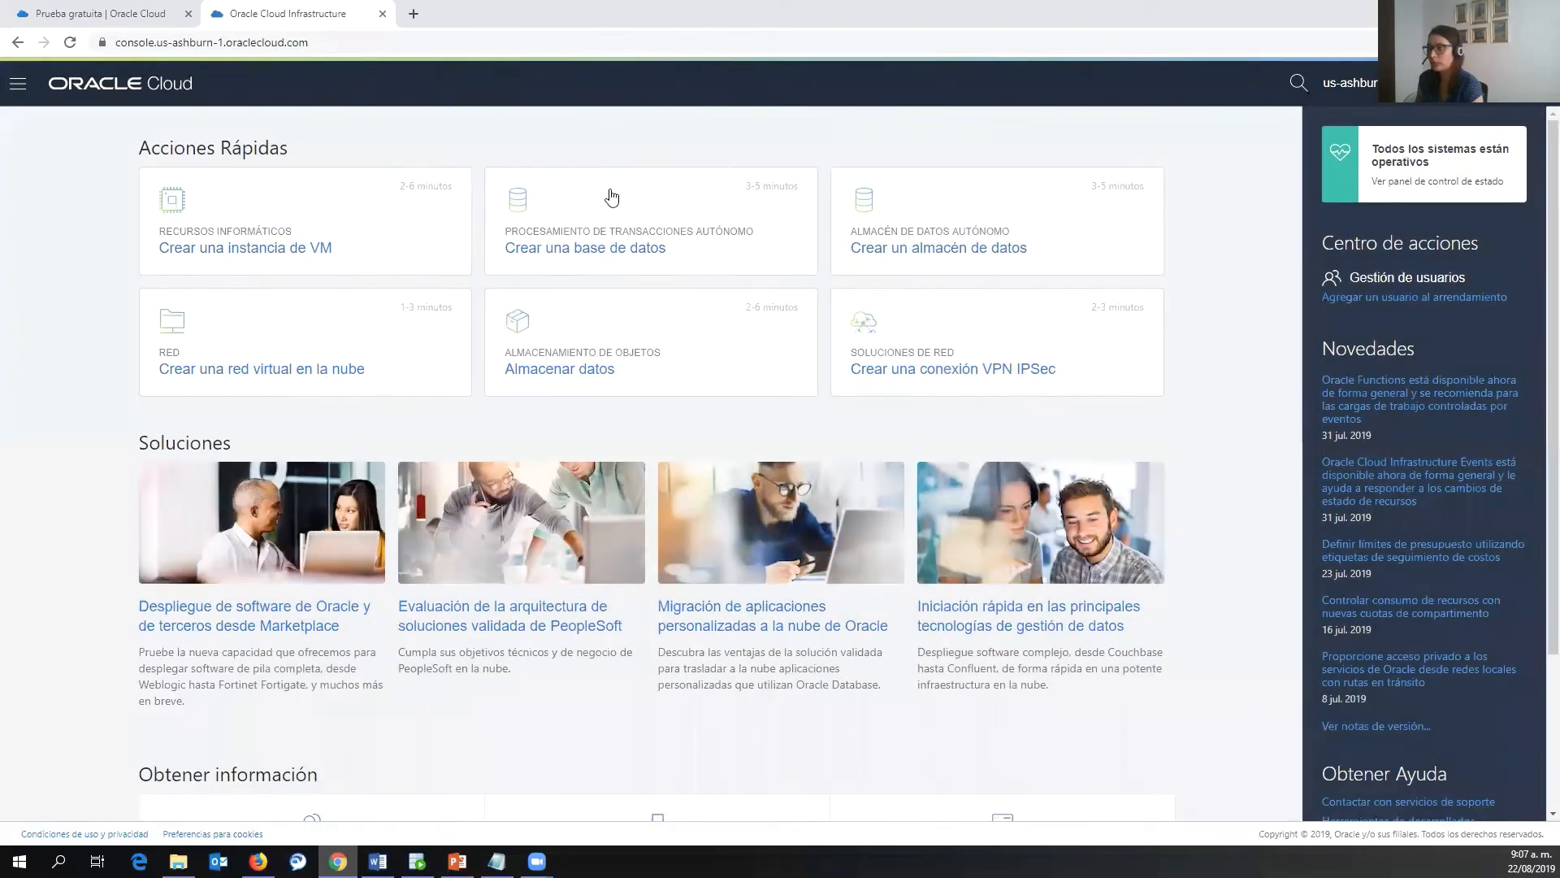
# - Start a new Autonomous Database with display name 'Office Hours ADB' and database name 'OHADB'
pyautogui.click(611, 197)
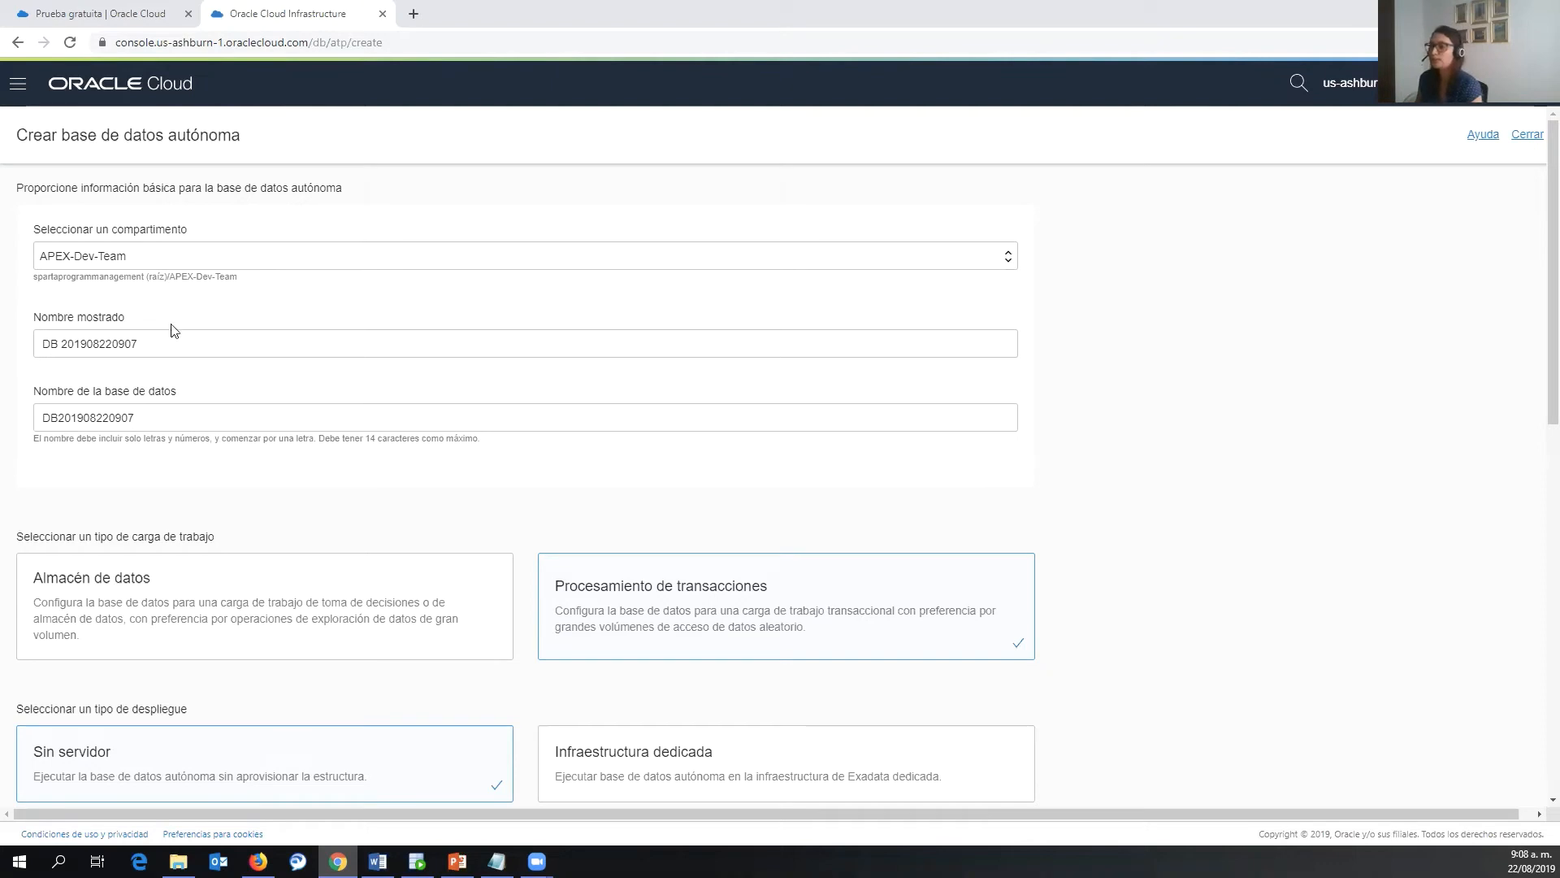
pyautogui.moveTo(151, 341); pyautogui.dragTo(41, 343)
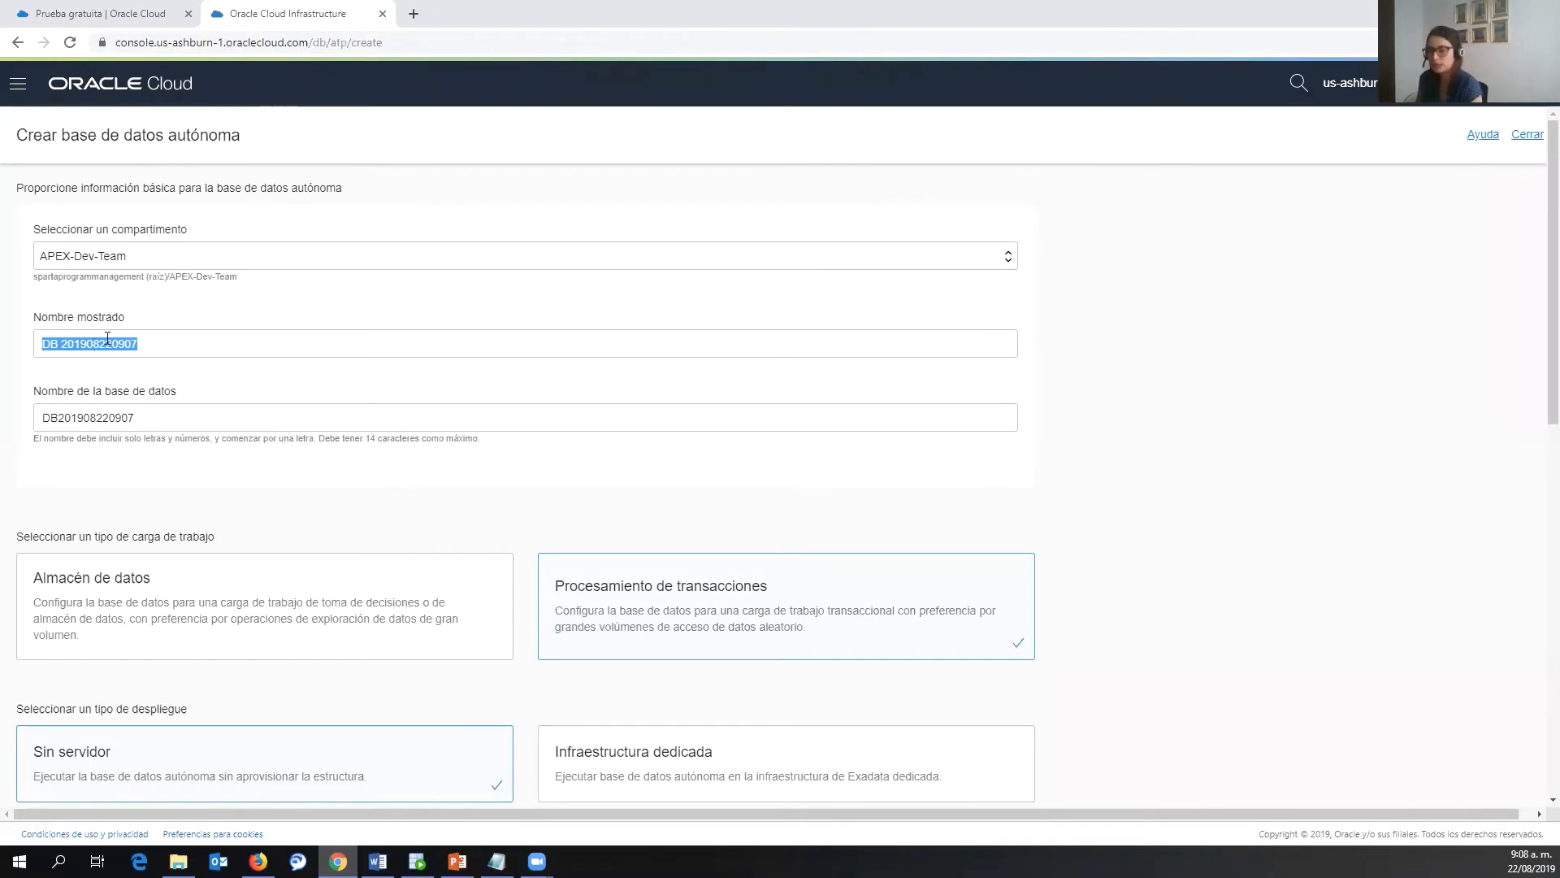
pyautogui.write('Office')
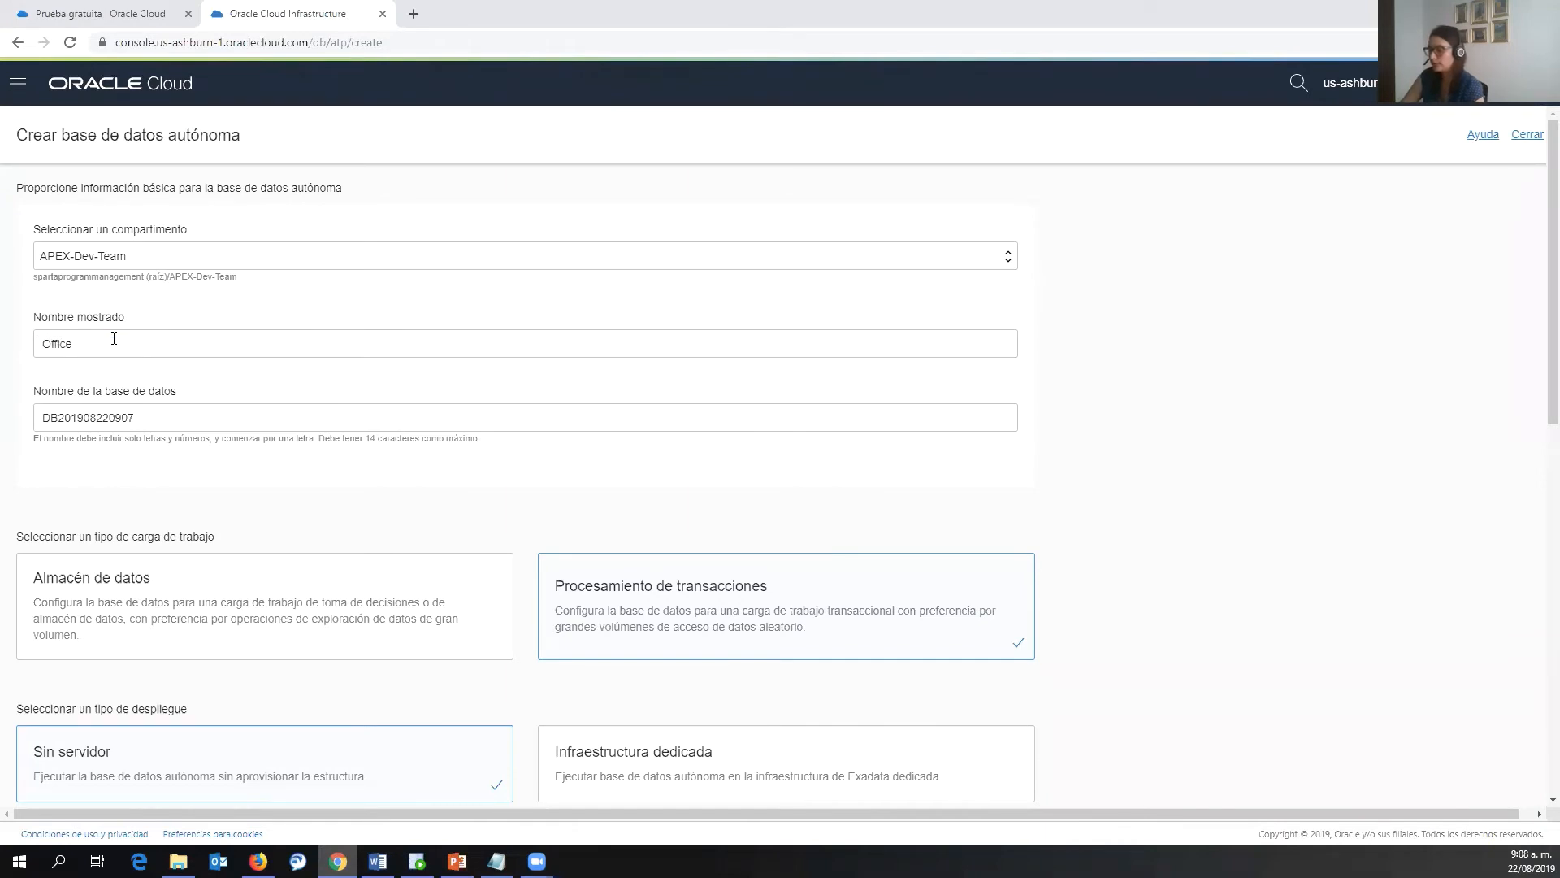
pyautogui.write(' Hours ADB')
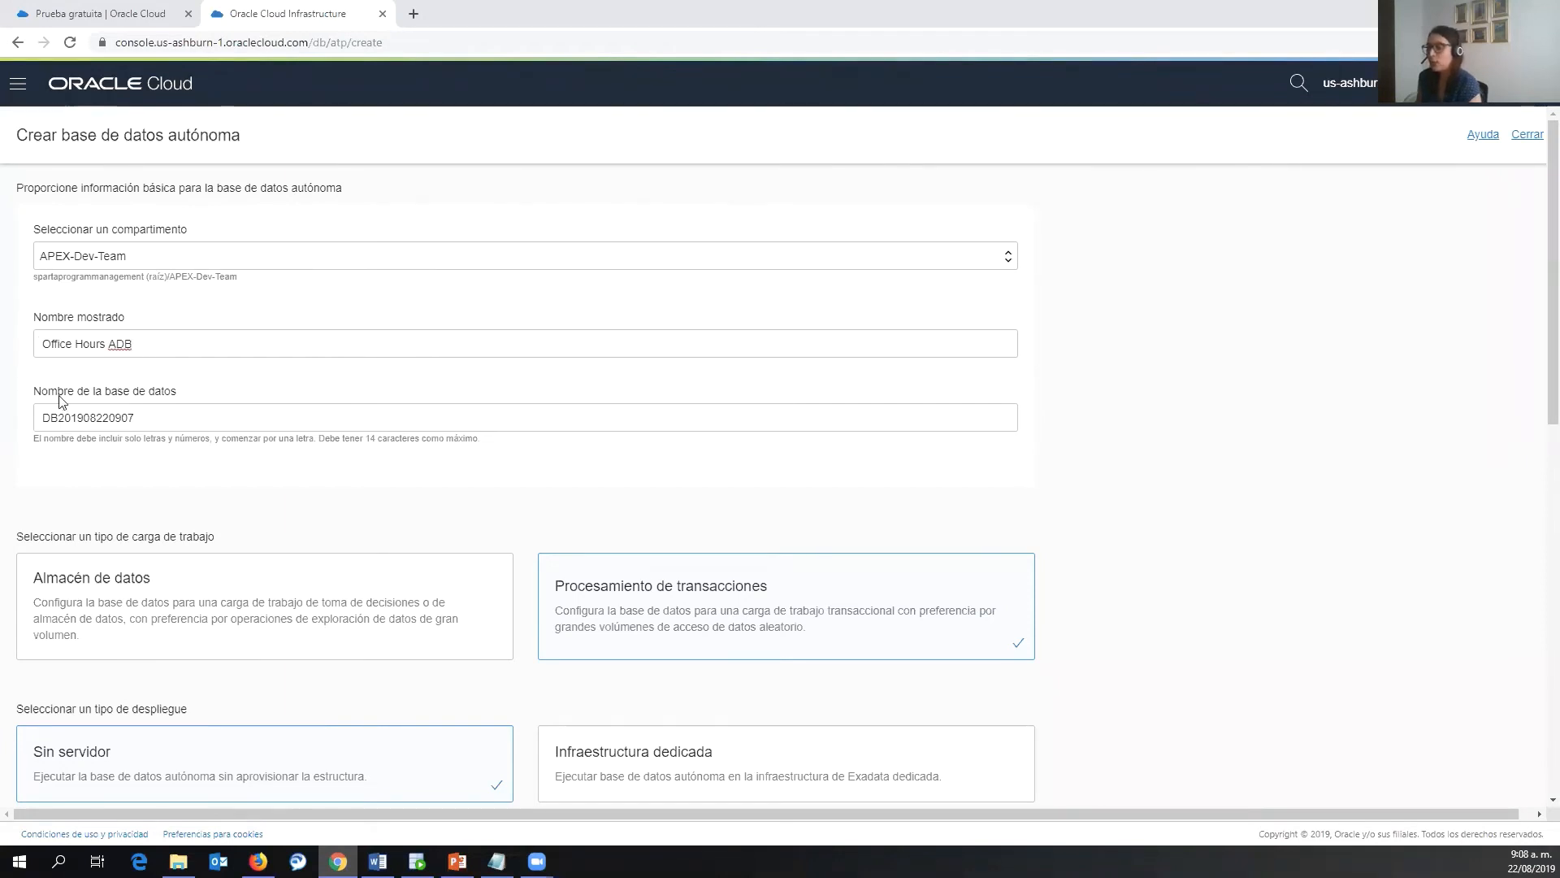
pyautogui.click(149, 418)
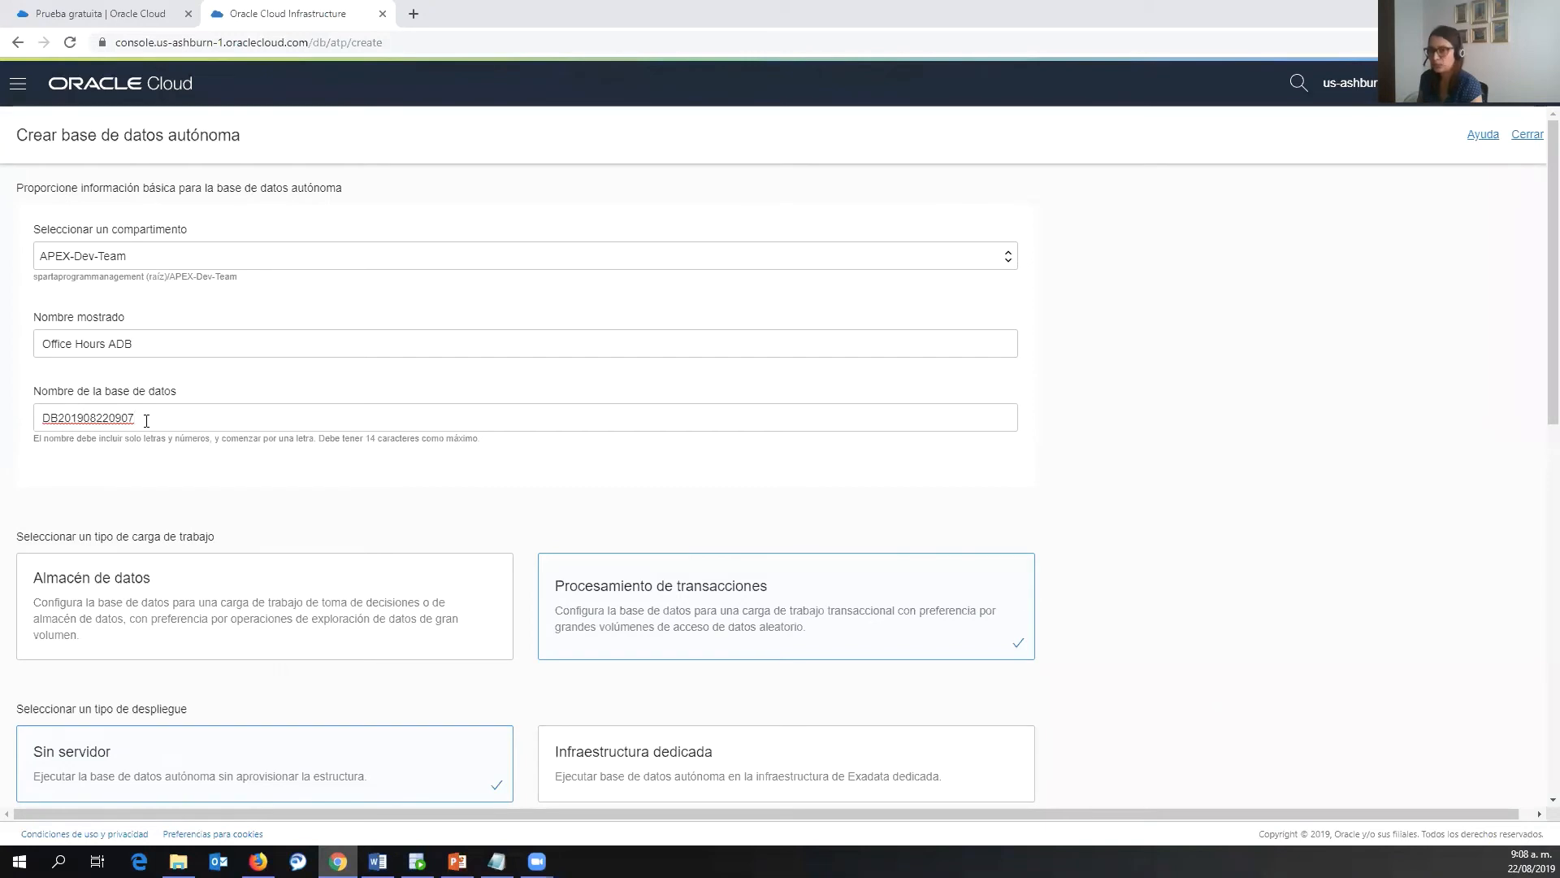
pyautogui.moveTo(153, 423); pyautogui.dragTo(41, 423)
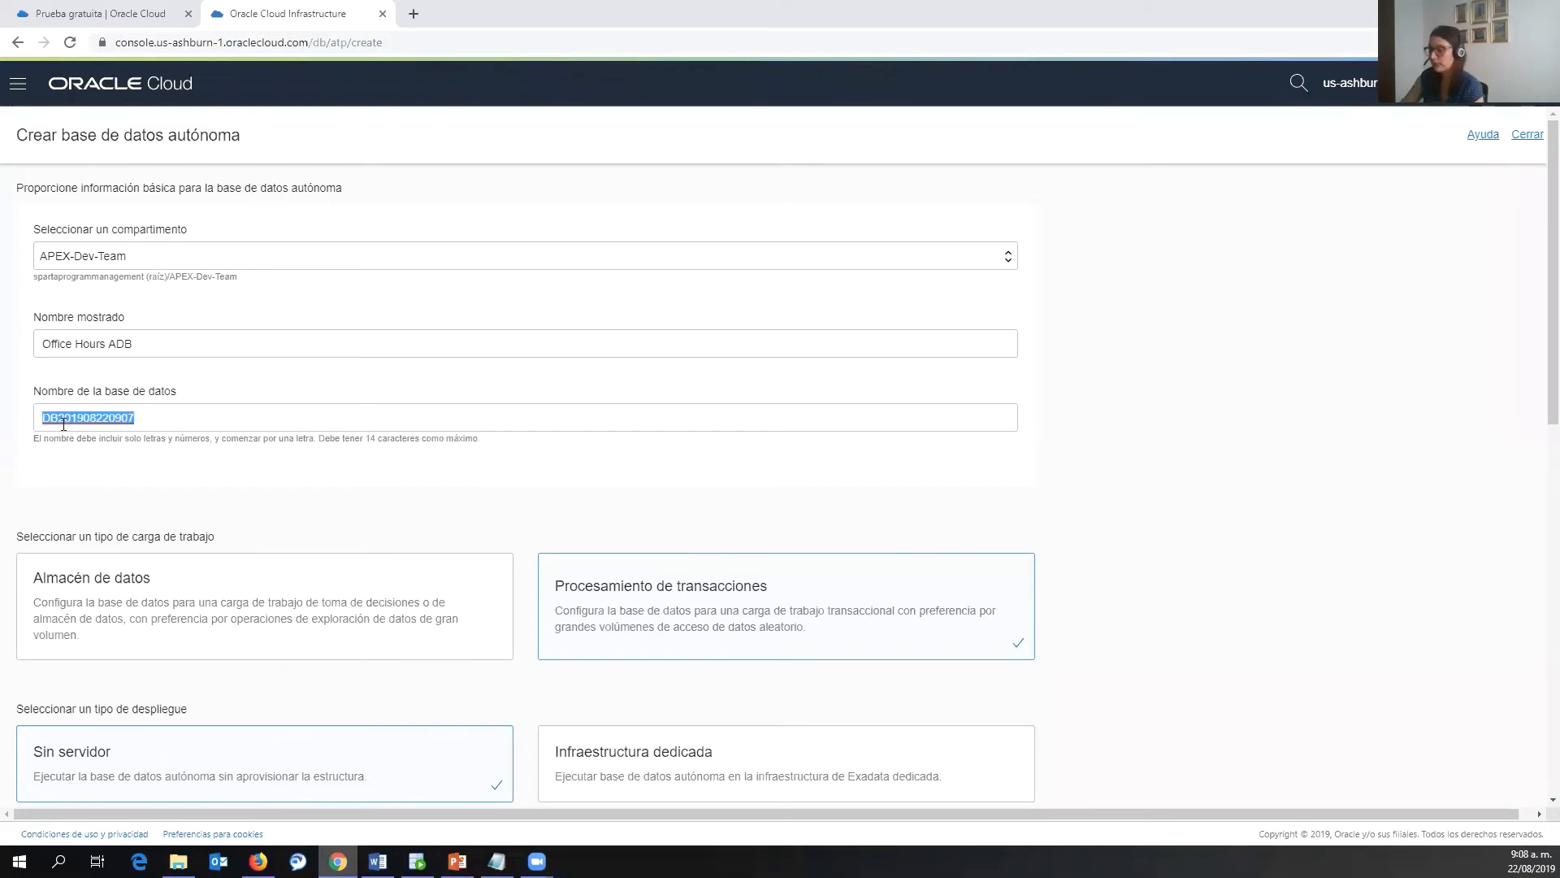
pyautogui.write('OH')
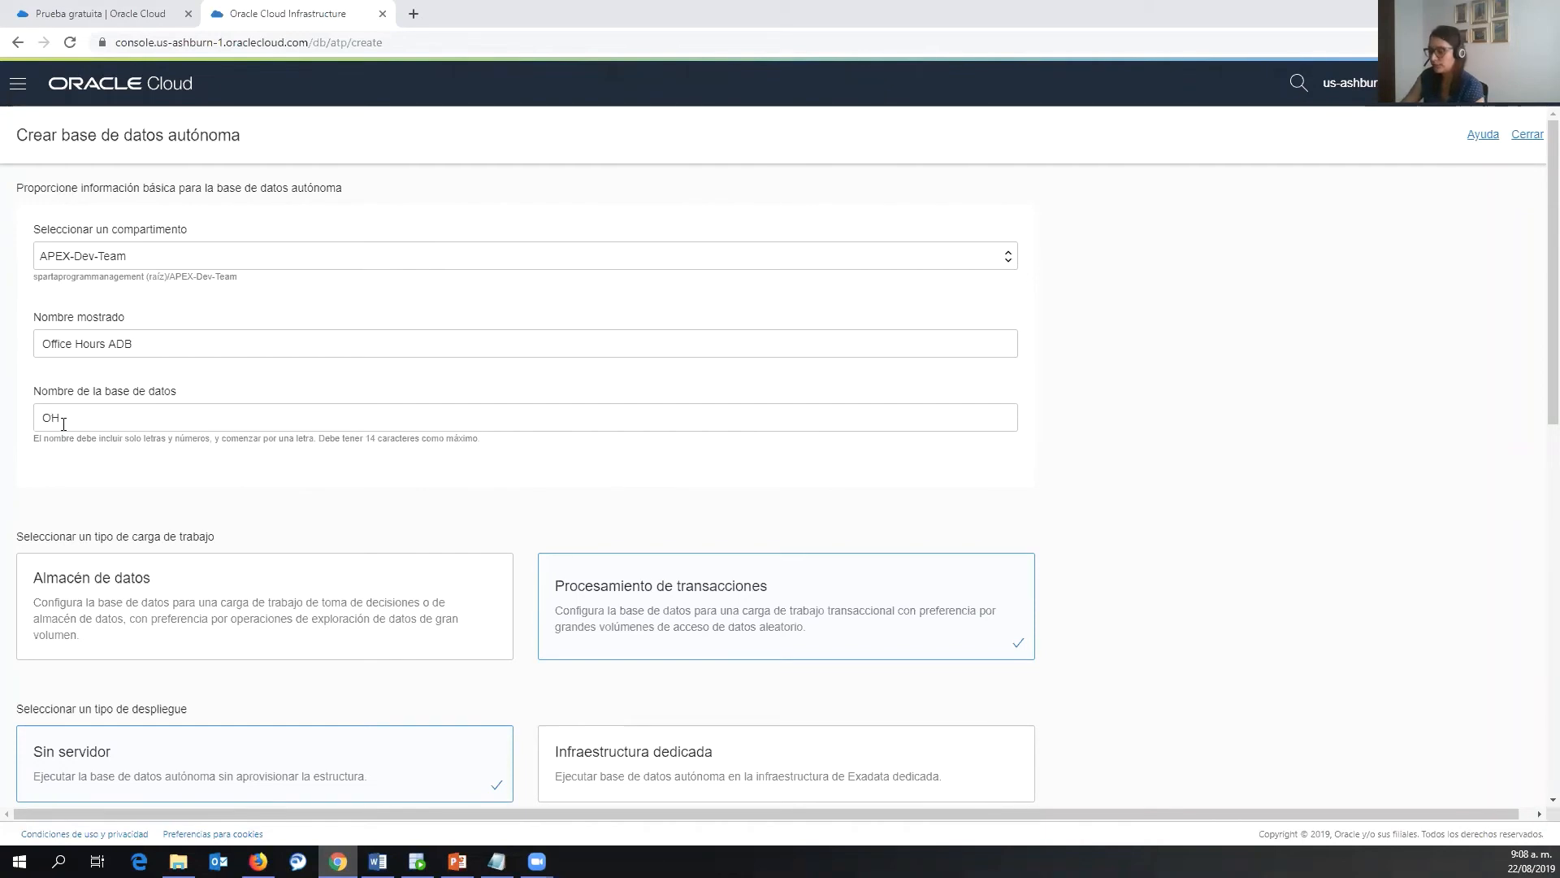
pyautogui.write('ADB')
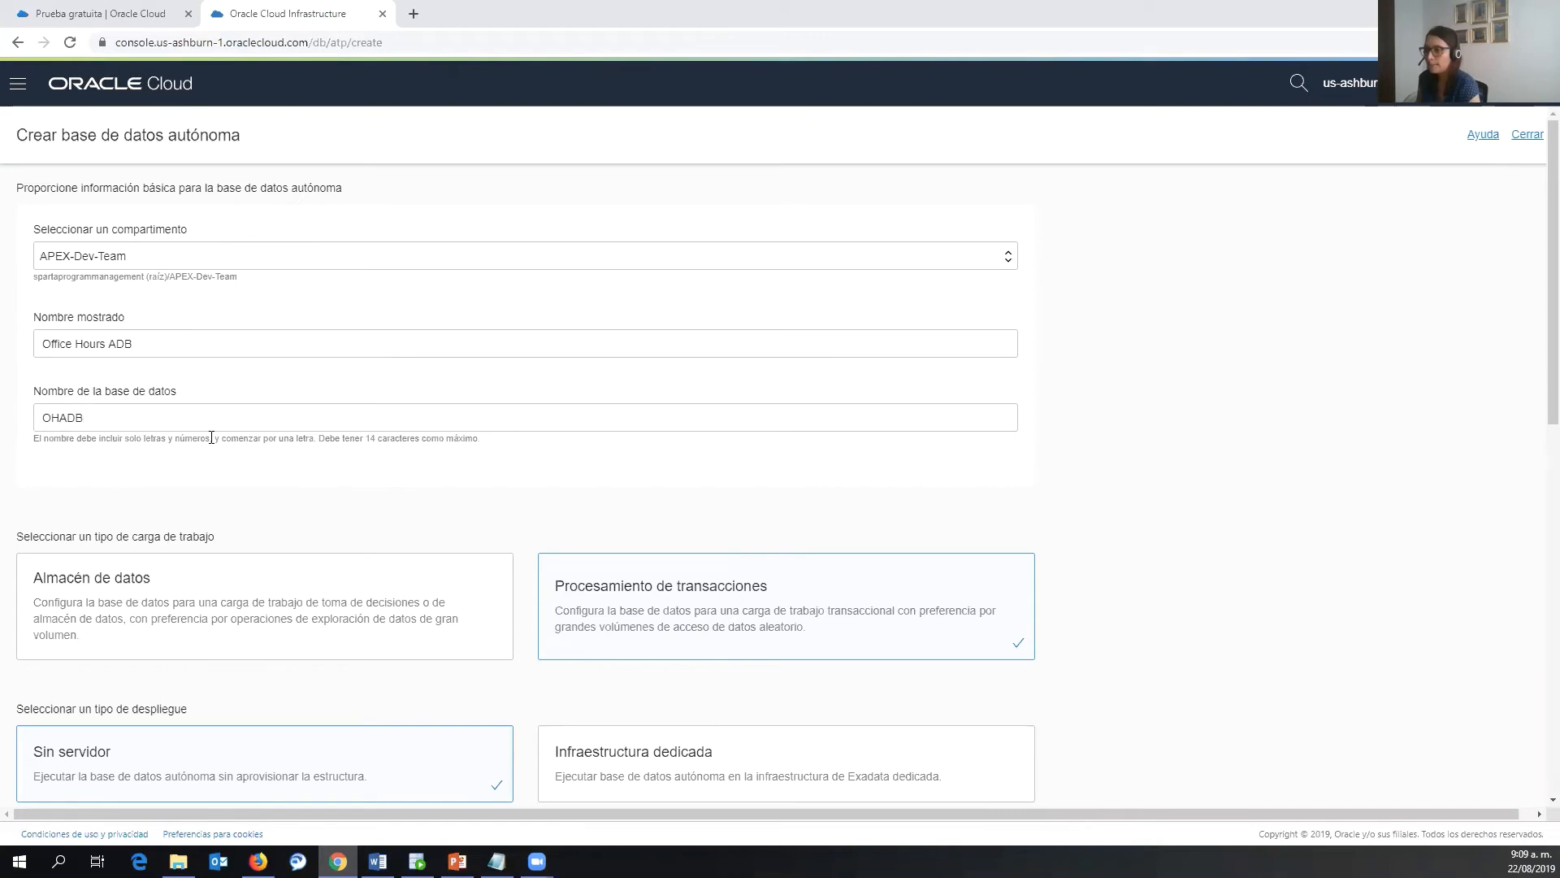
pyautogui.scroll(-1, 213, 449)
pyautogui.scroll(-2, 209, 446)
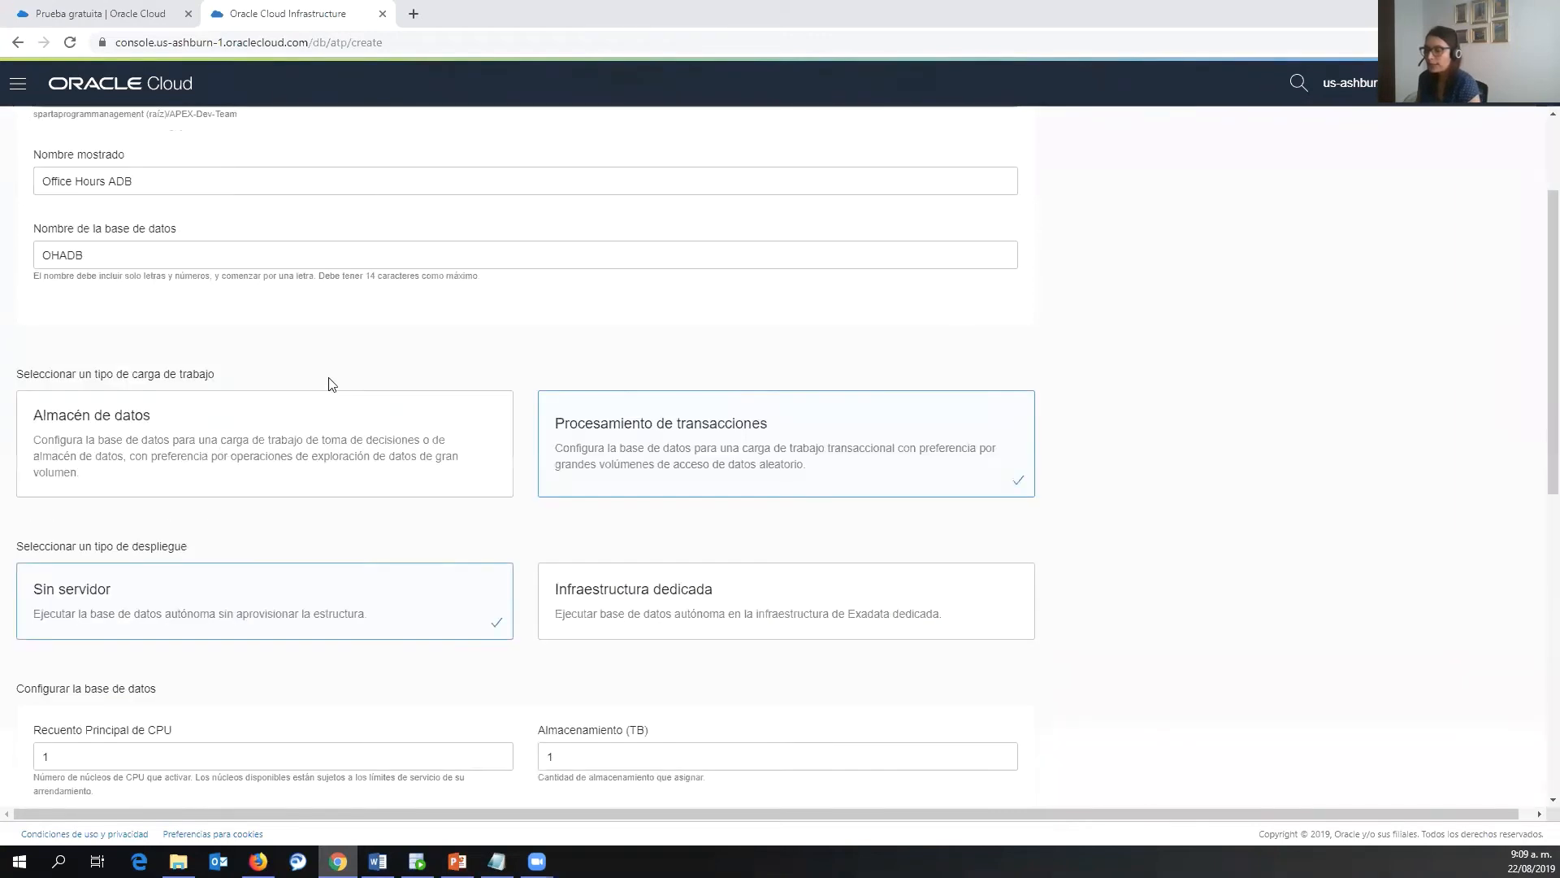
pyautogui.scroll(-2, 331, 383)
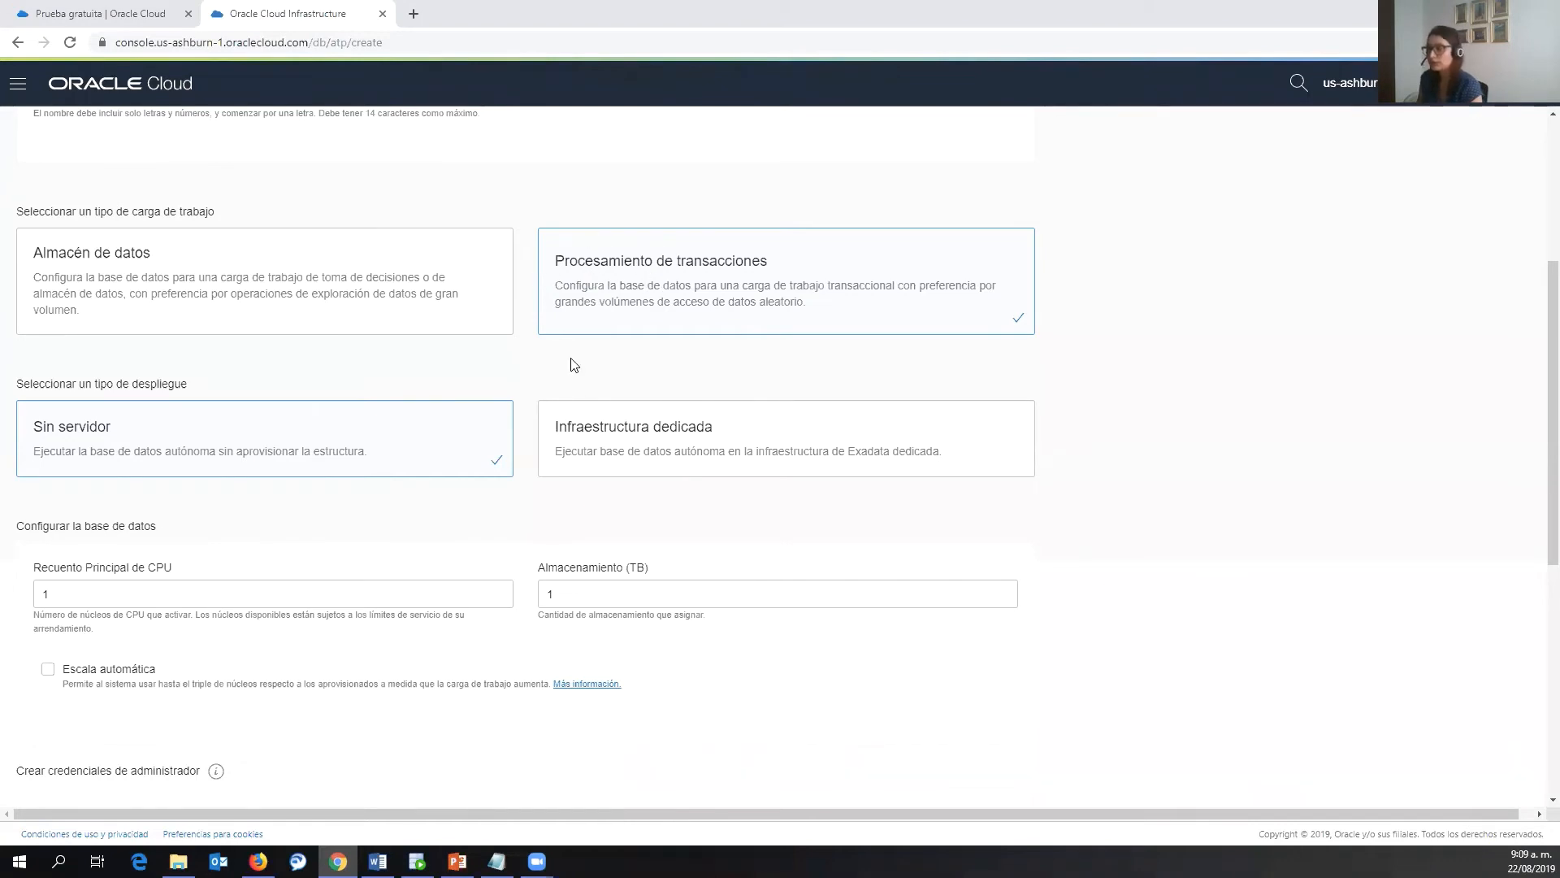
pyautogui.scroll(-1, 573, 366)
pyautogui.scroll(-1, 573, 365)
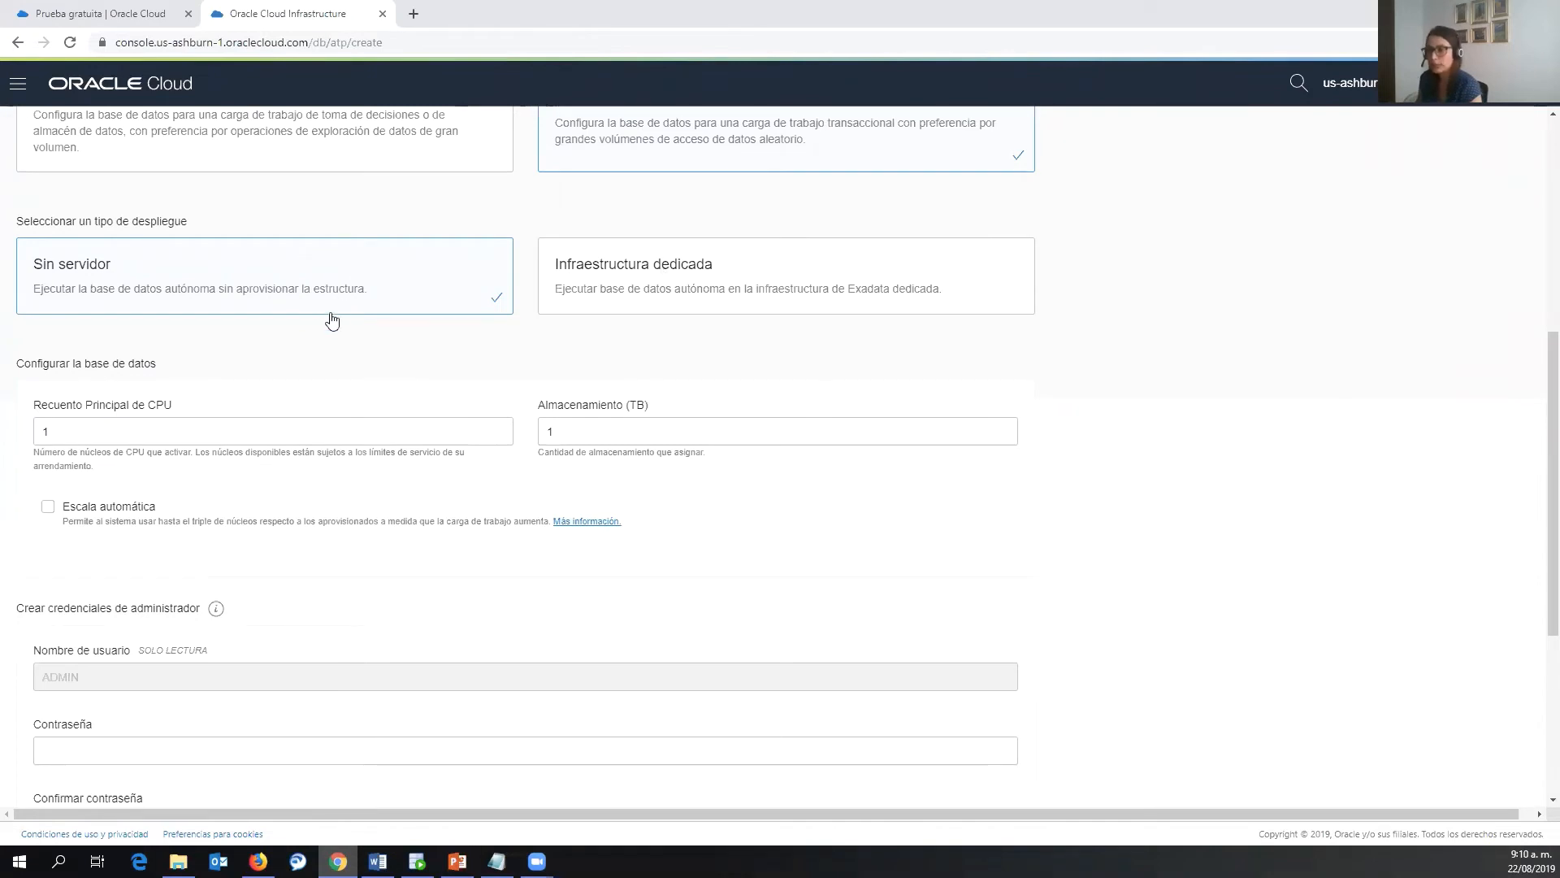
pyautogui.scroll(-2, 335, 349)
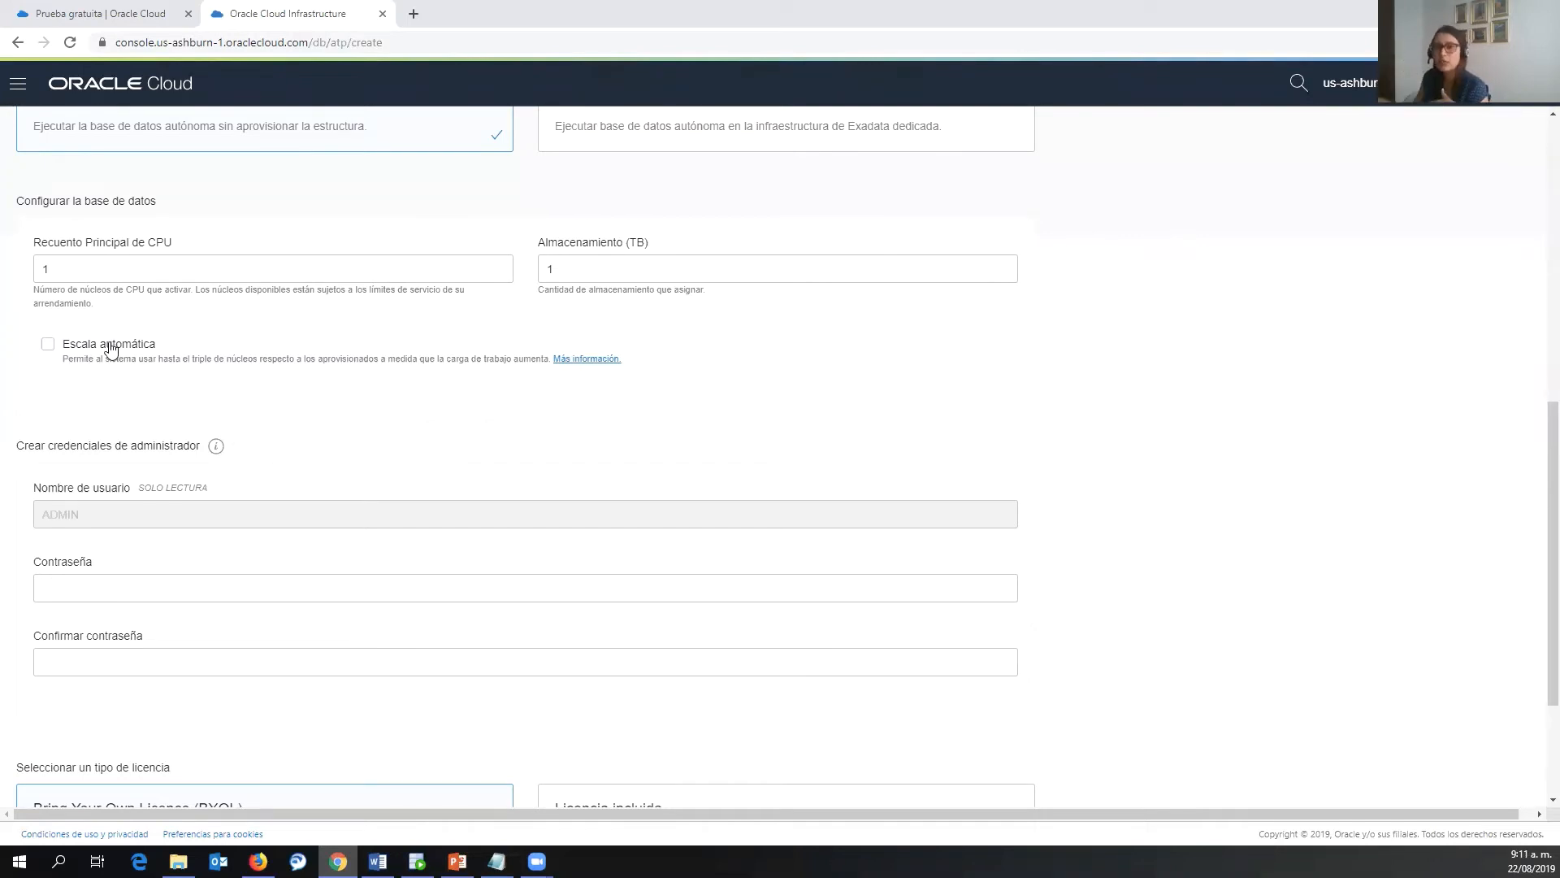
pyautogui.moveTo(52, 268); pyautogui.dragTo(39, 274)
pyautogui.click(66, 265)
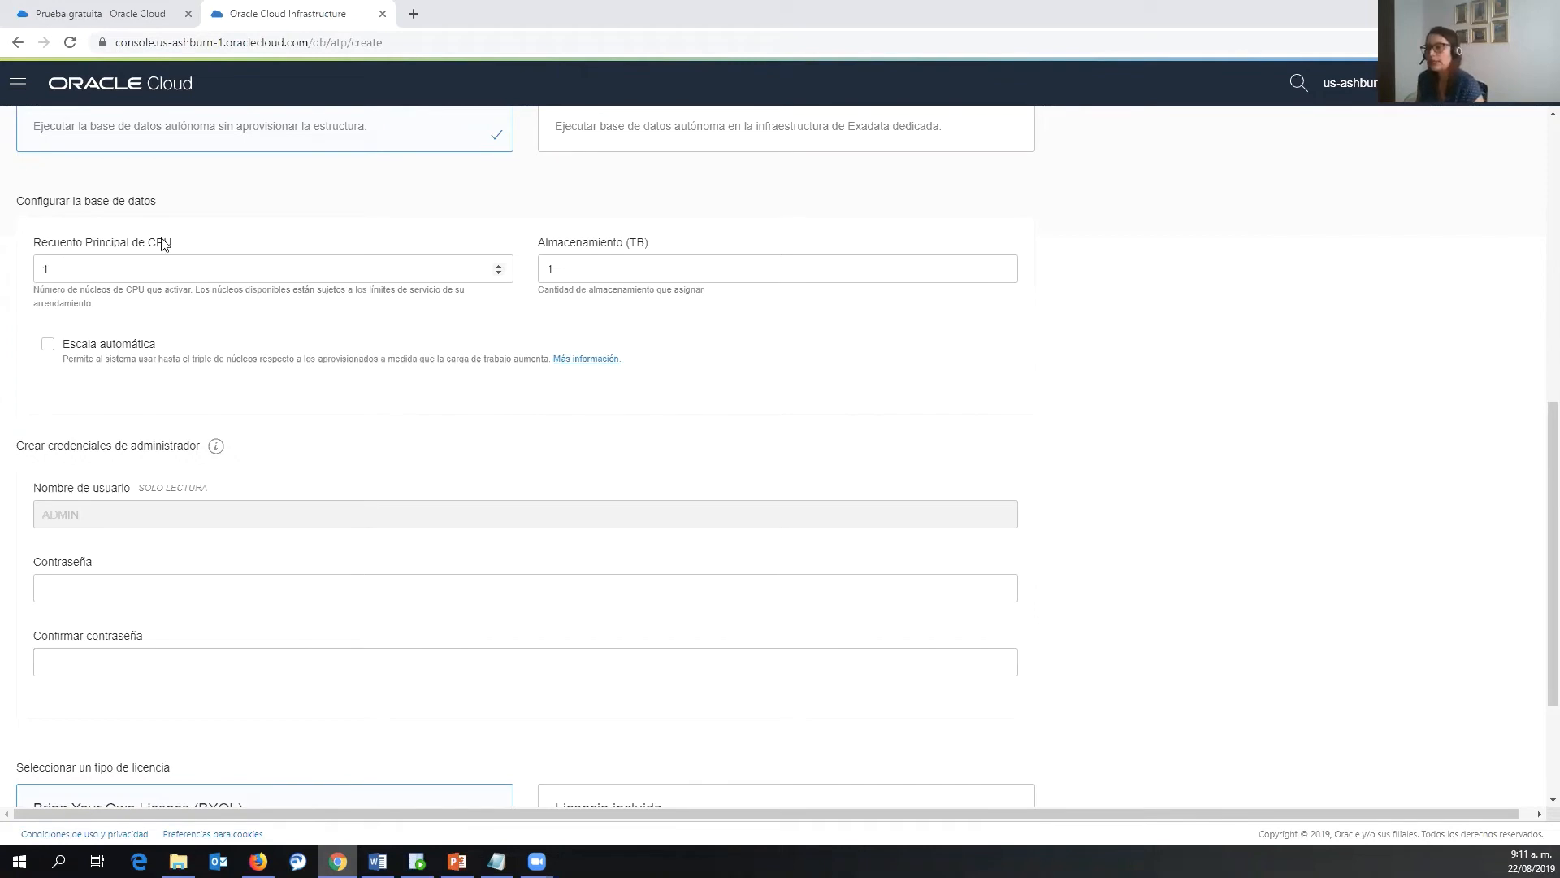
pyautogui.moveTo(70, 269); pyautogui.dragTo(16, 290)
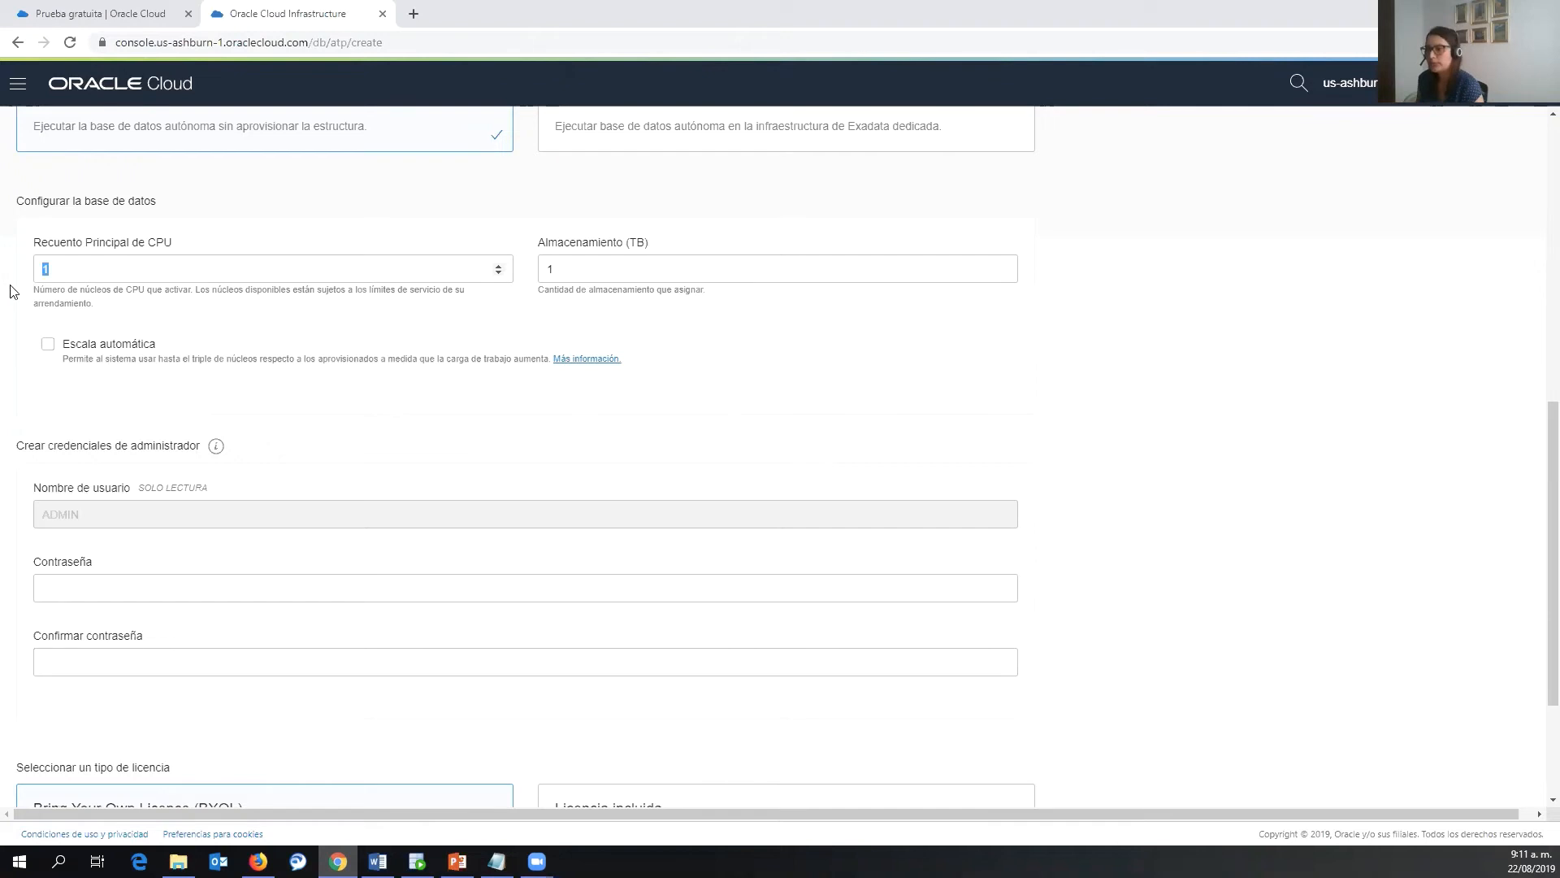
pyautogui.click(453, 276)
# - Paste the ADMIN password into both password fields, keep BYOL licensing, and create the database
pyautogui.scroll(-1, 437, 342)
pyautogui.scroll(-1, 437, 341)
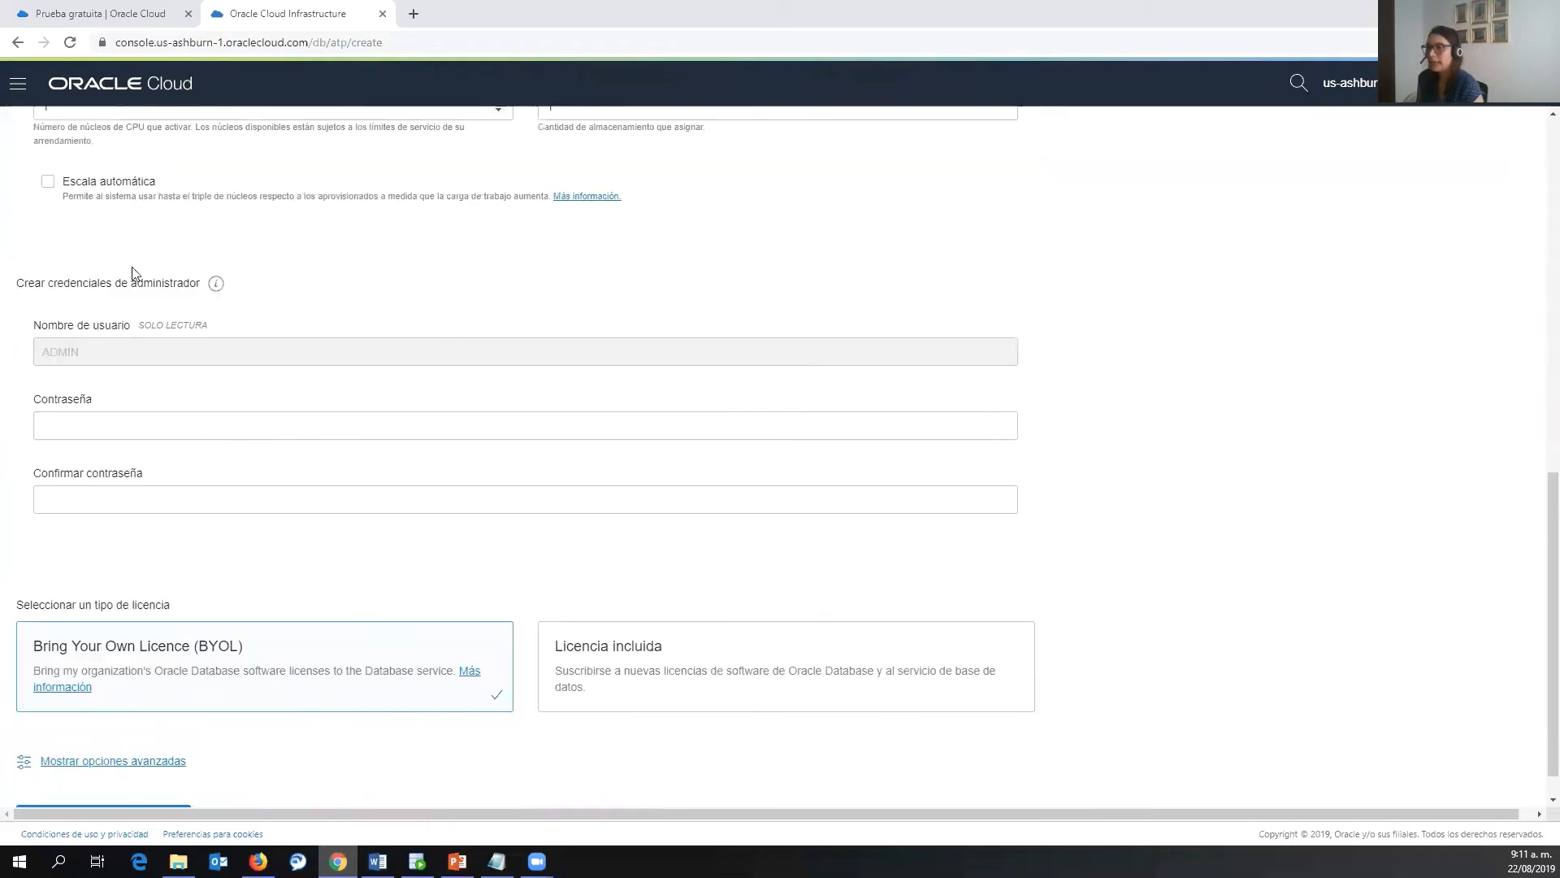
pyautogui.scroll(-1, 211, 426)
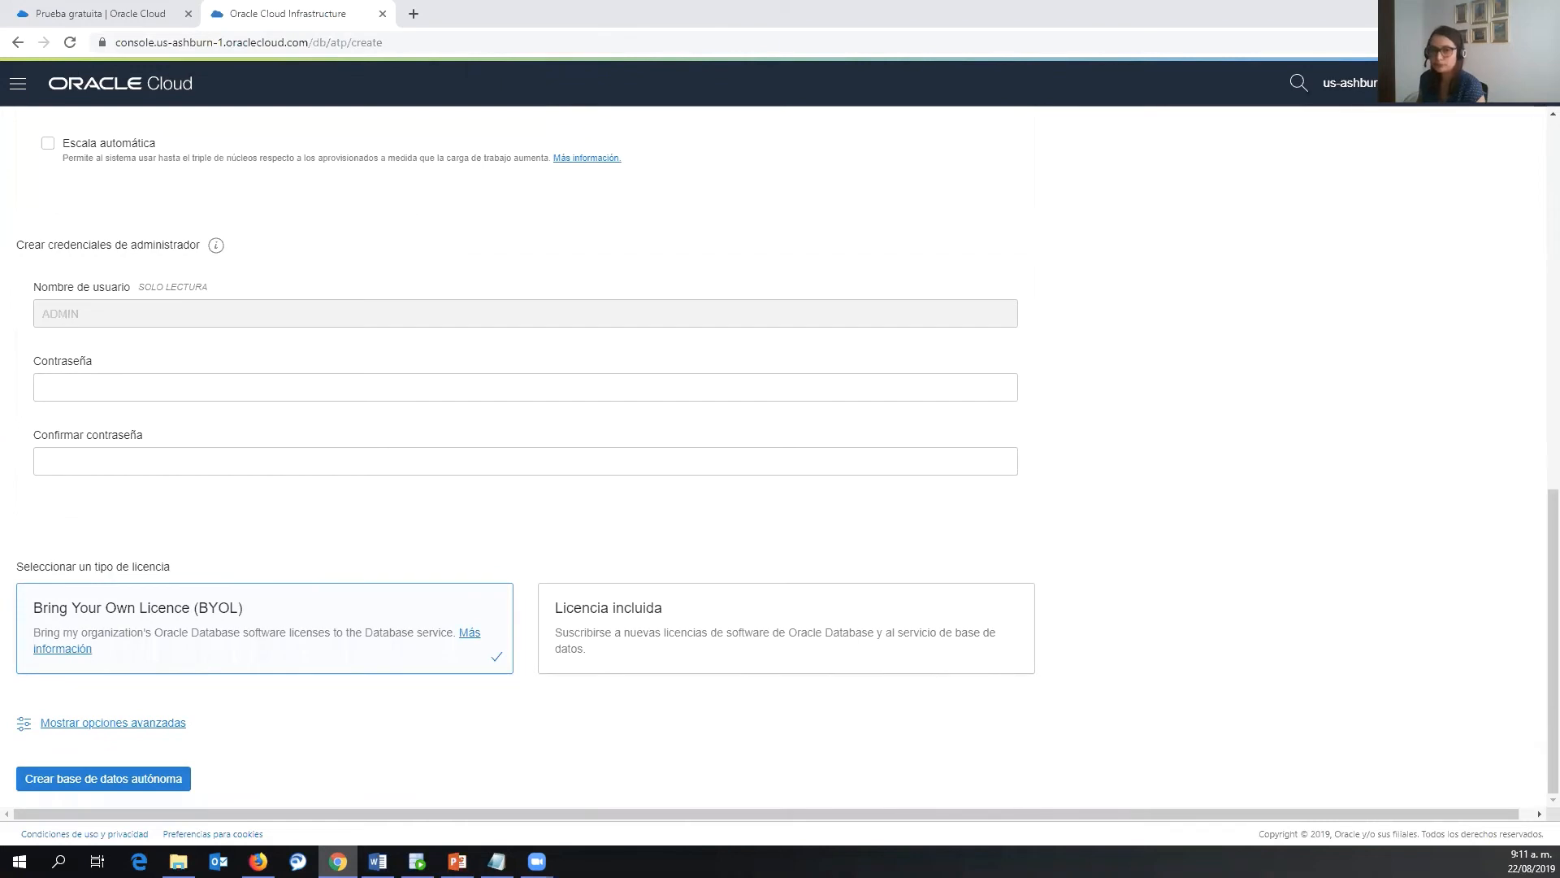
pyautogui.hotkey('alt', 'Tab')
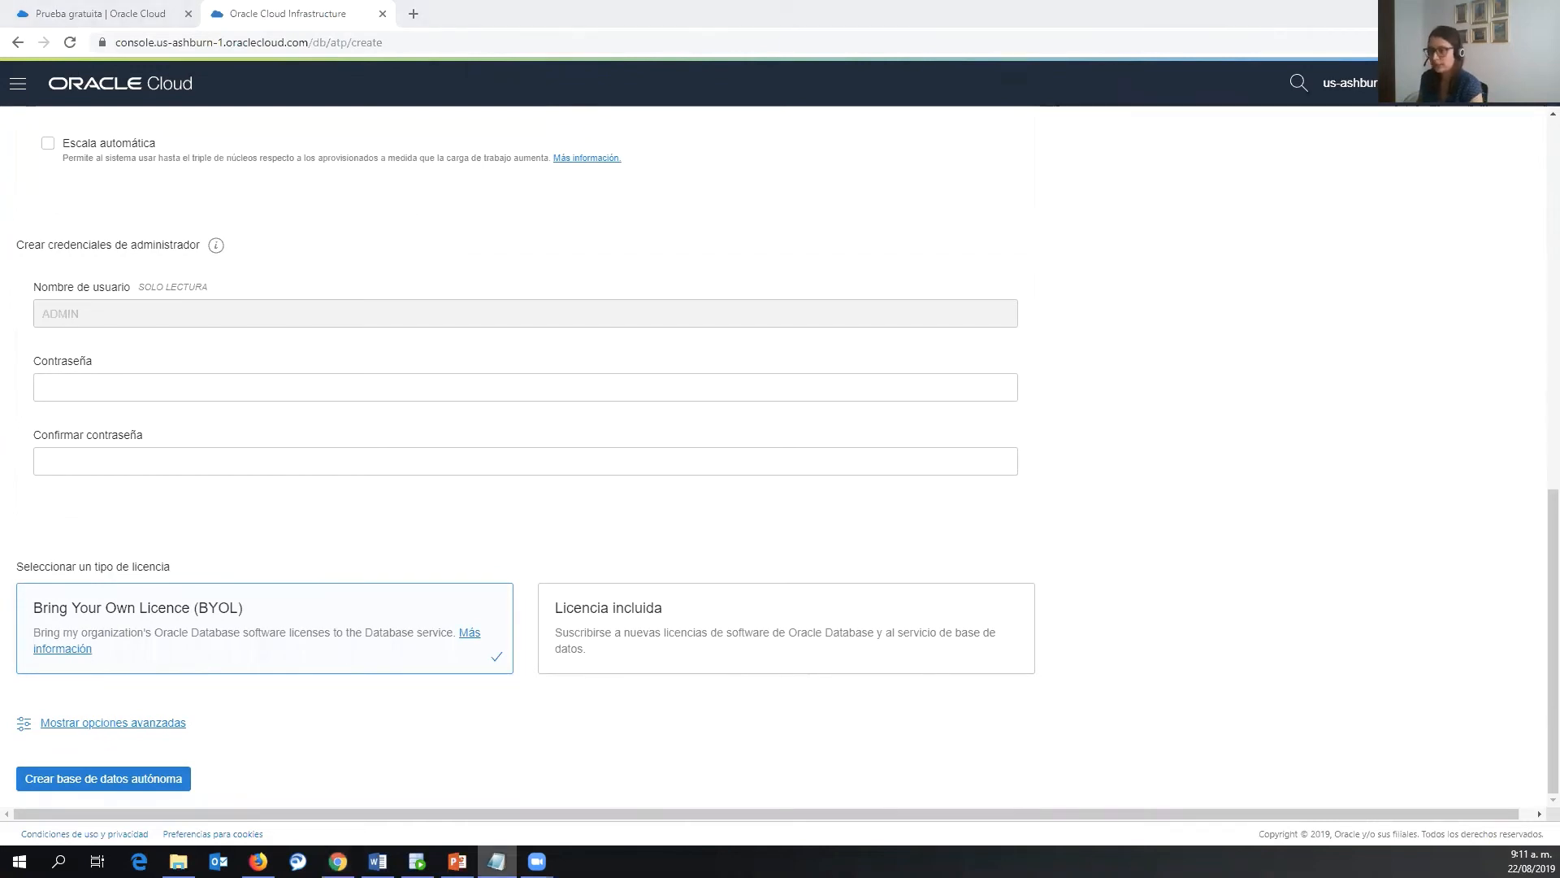
pyautogui.click(202, 380)
pyautogui.hotkey('ctrl', 'v')
pyautogui.click(302, 466)
pyautogui.hotkey('ctrl', 'v')
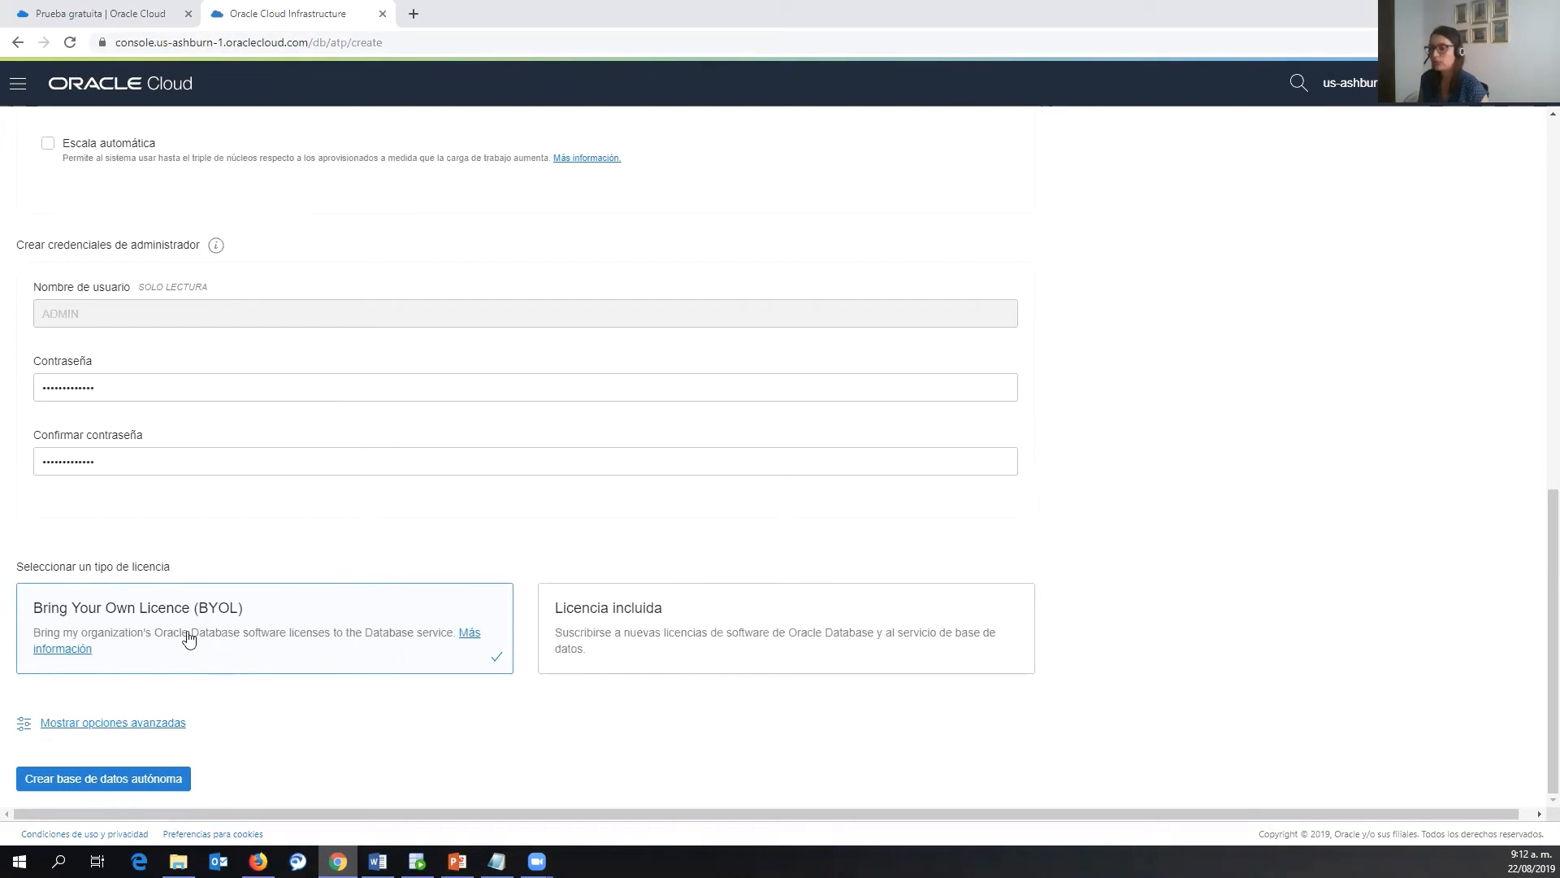
pyautogui.click(163, 780)
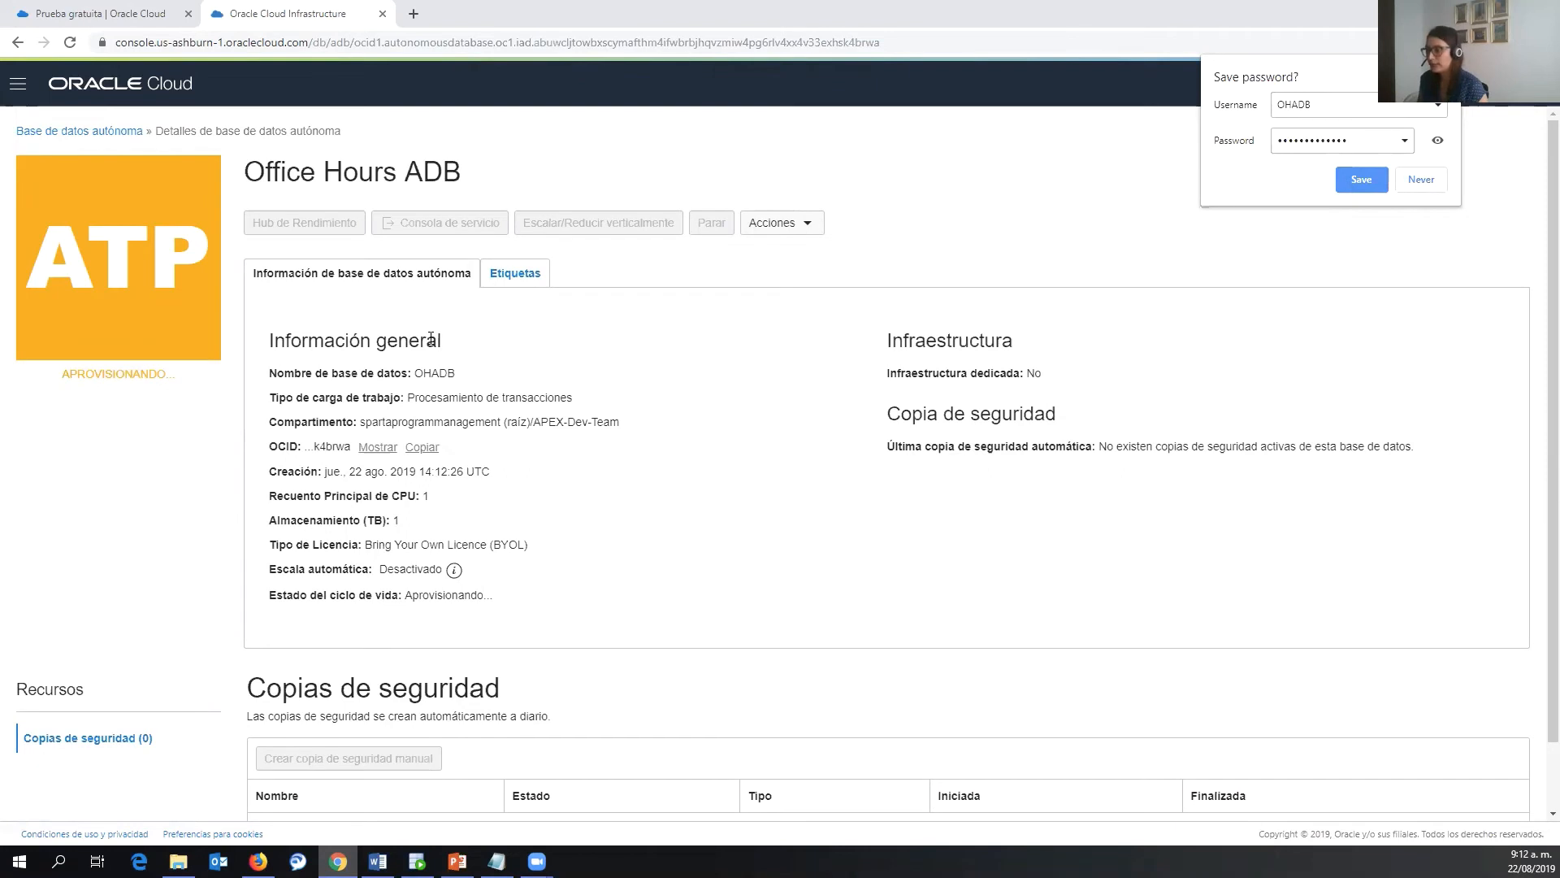
pyautogui.click(432, 371)
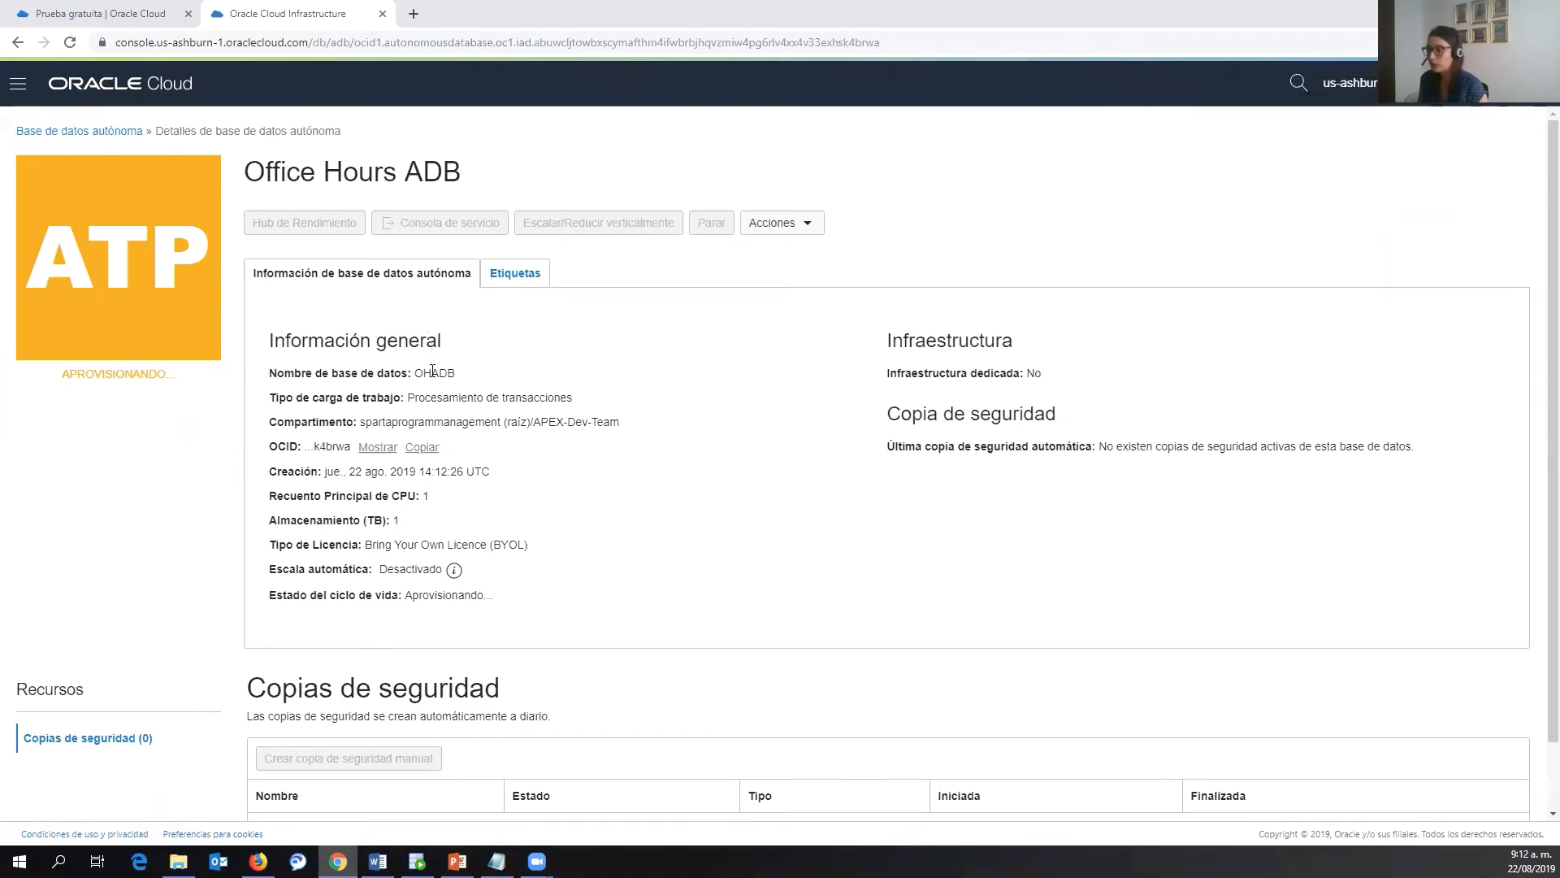
pyautogui.doubleClick(432, 372)
pyautogui.moveTo(414, 397); pyautogui.dragTo(510, 396)
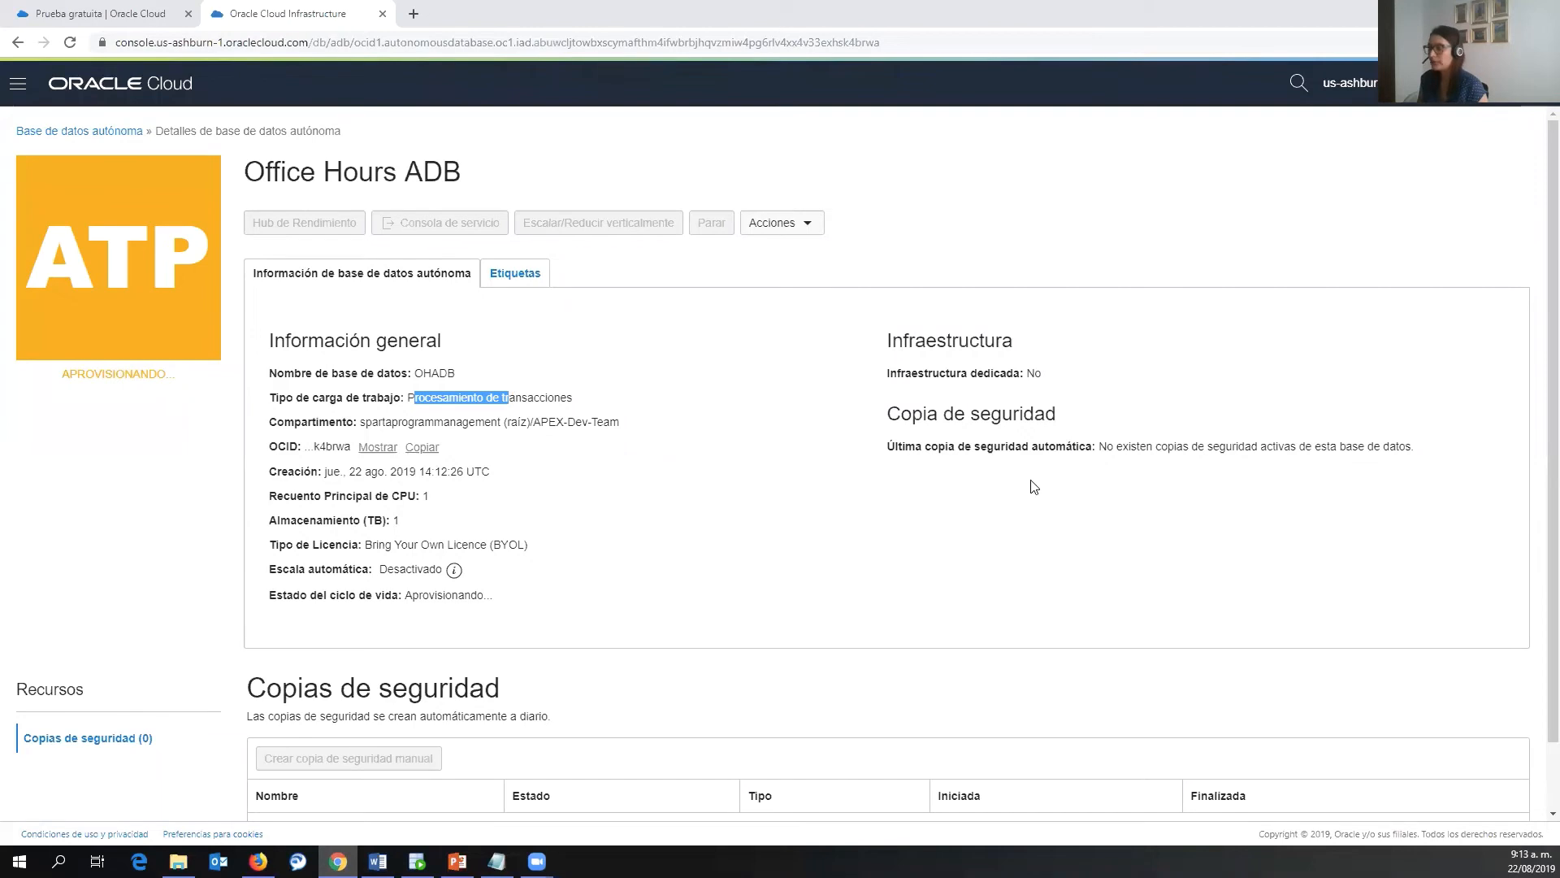
pyautogui.scroll(-2, 933, 459)
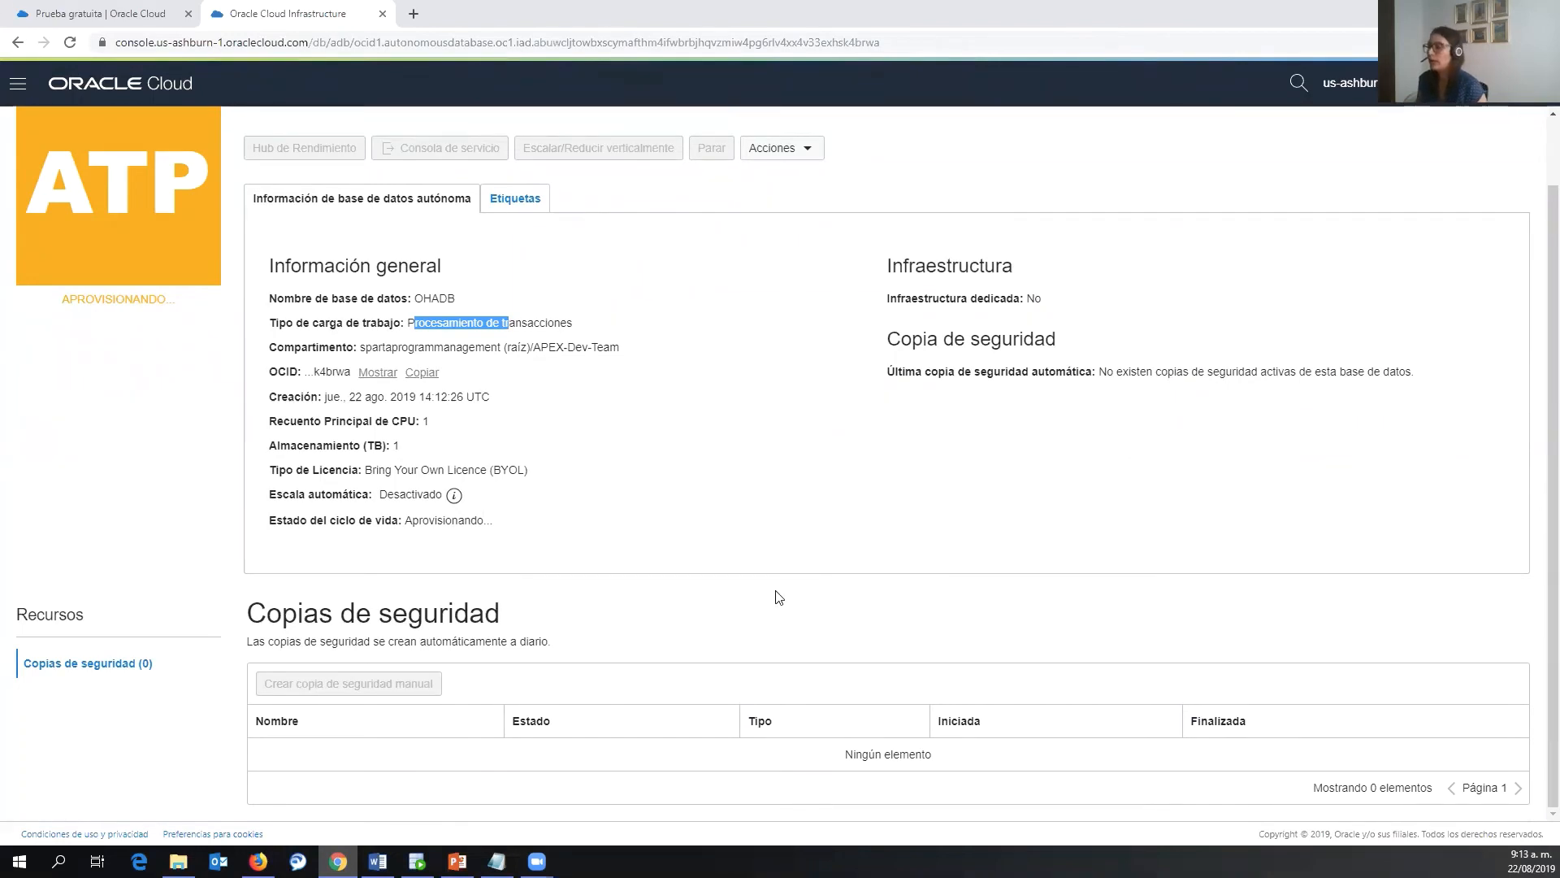
pyautogui.scroll(1, 727, 722)
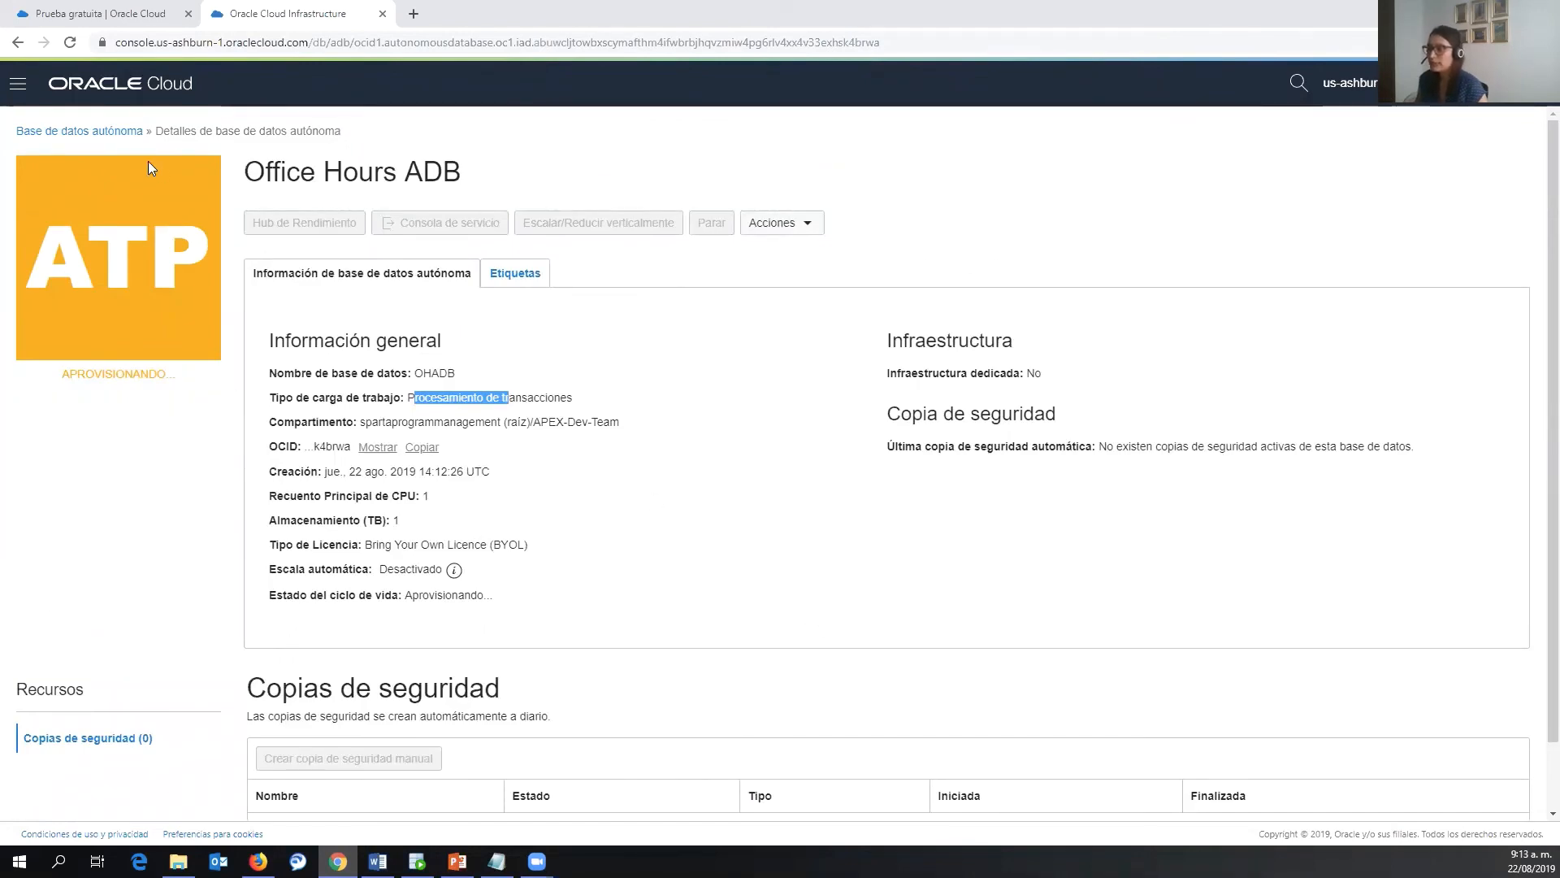
pyautogui.click(130, 132)
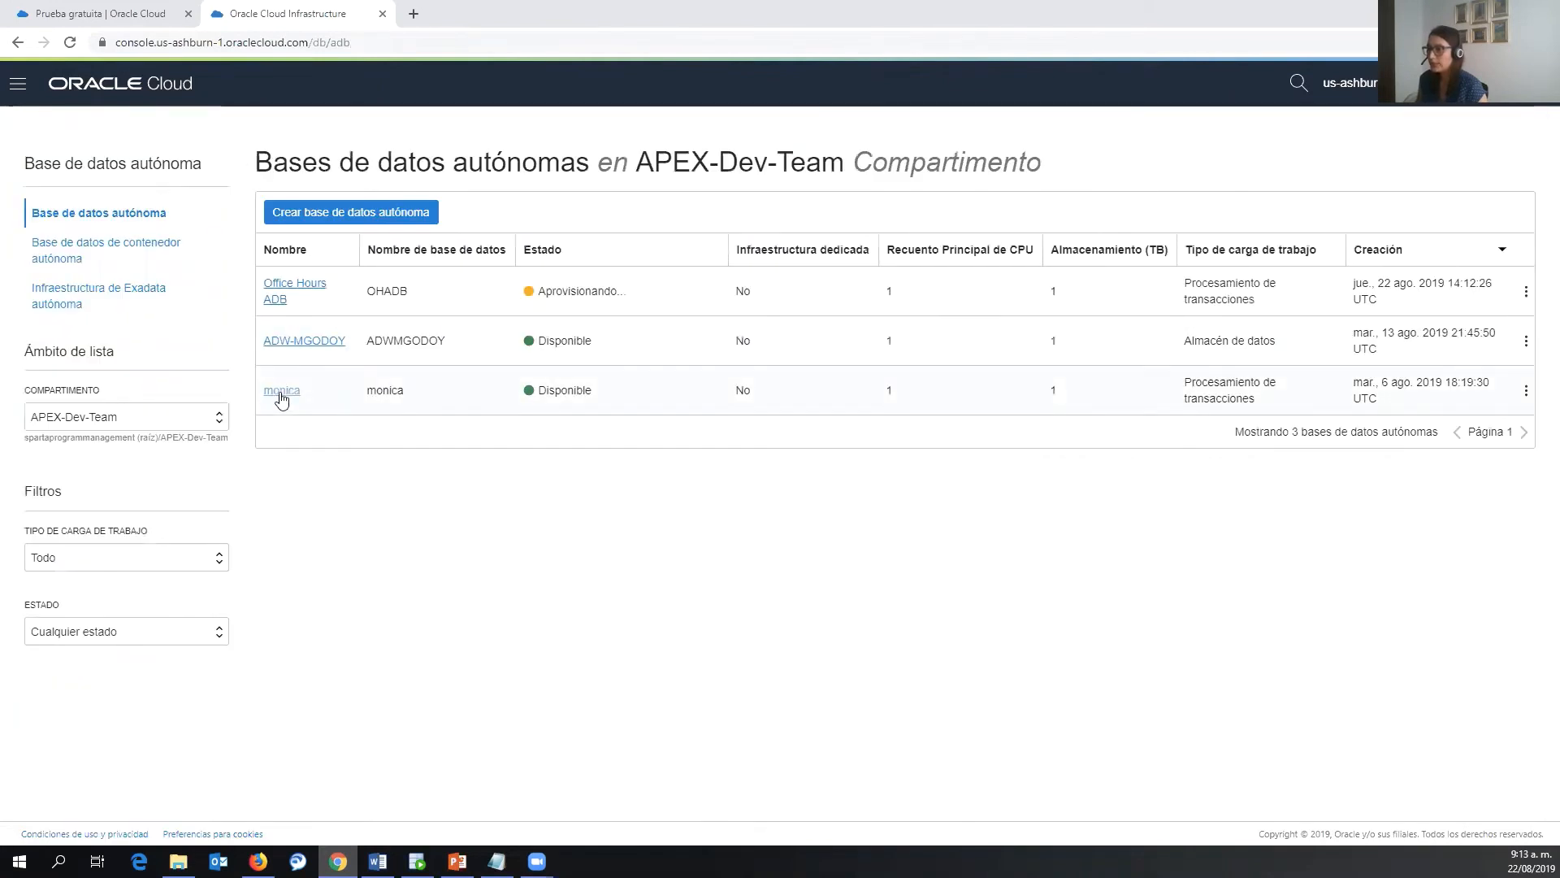
pyautogui.click(281, 392)
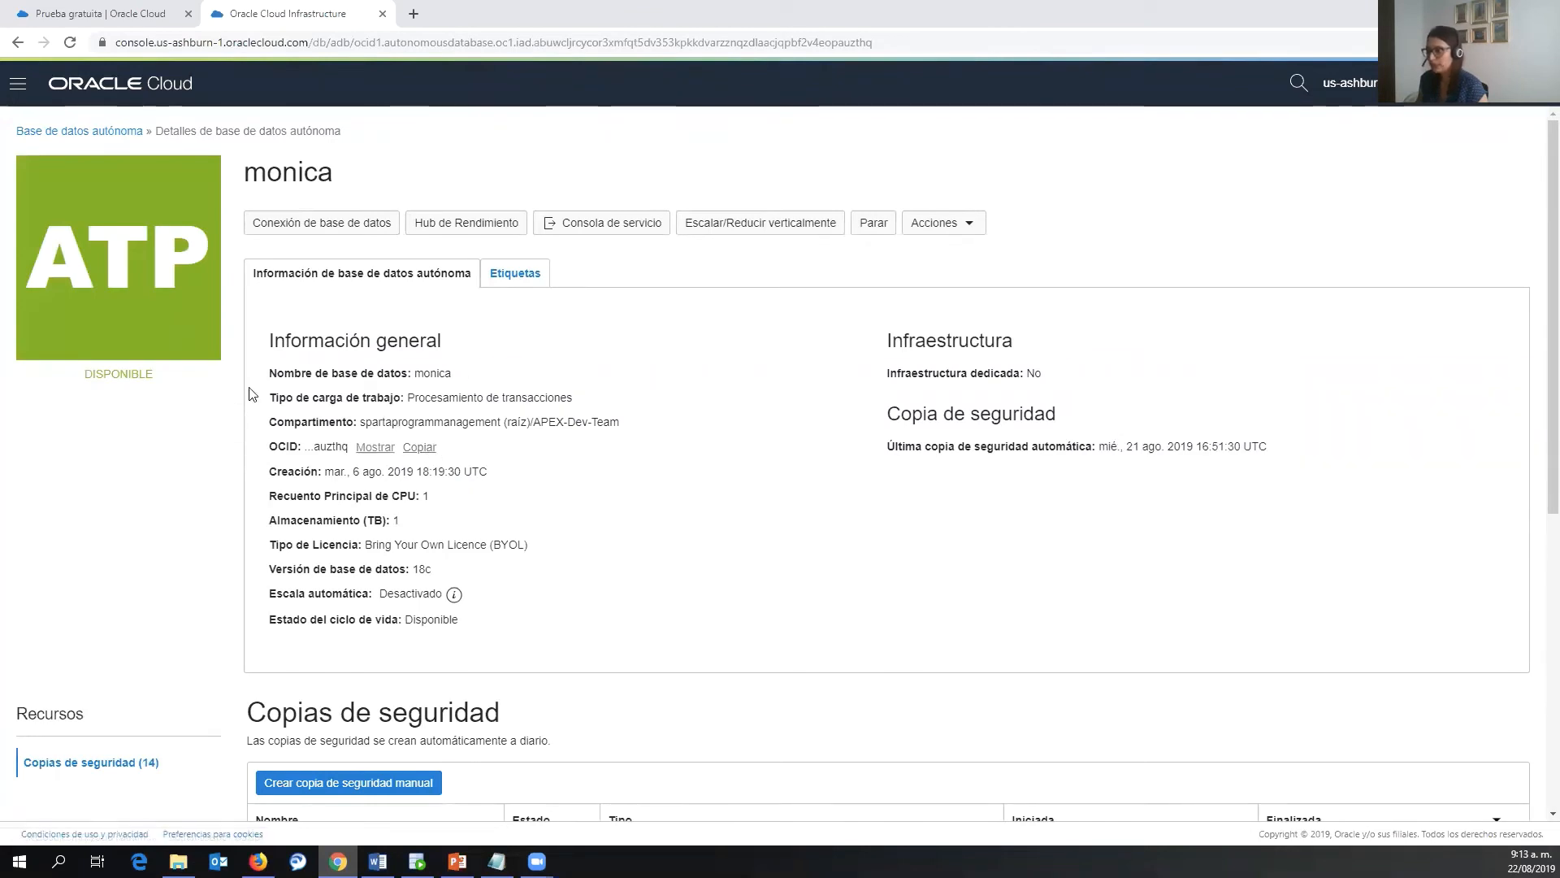
# - Open the monica database's scale up/down panel and cancel it without changes
pyautogui.click(754, 231)
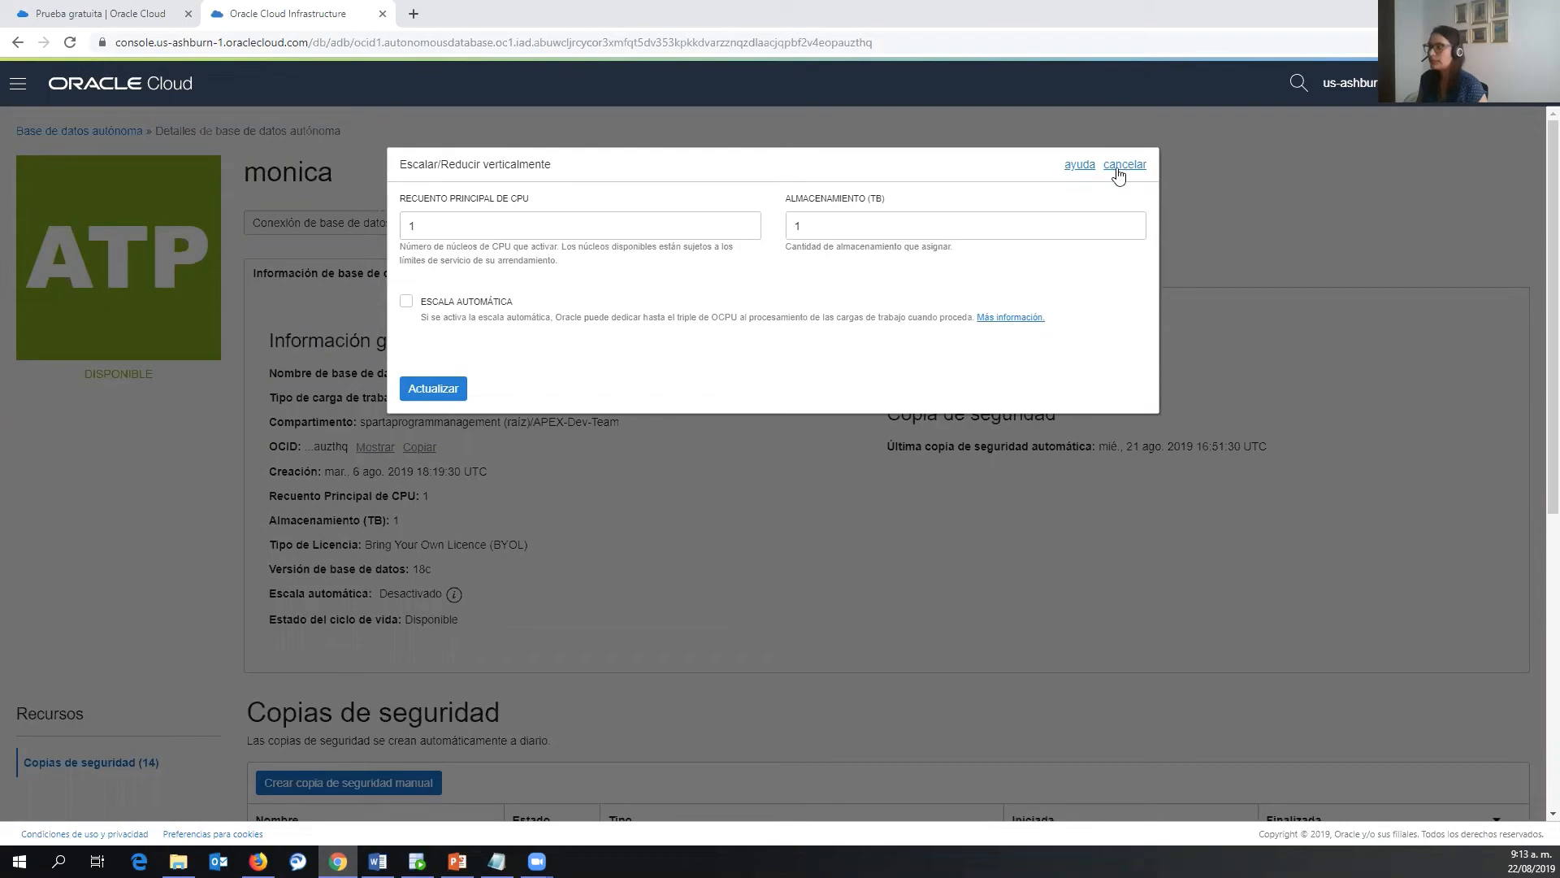
pyautogui.click(1143, 165)
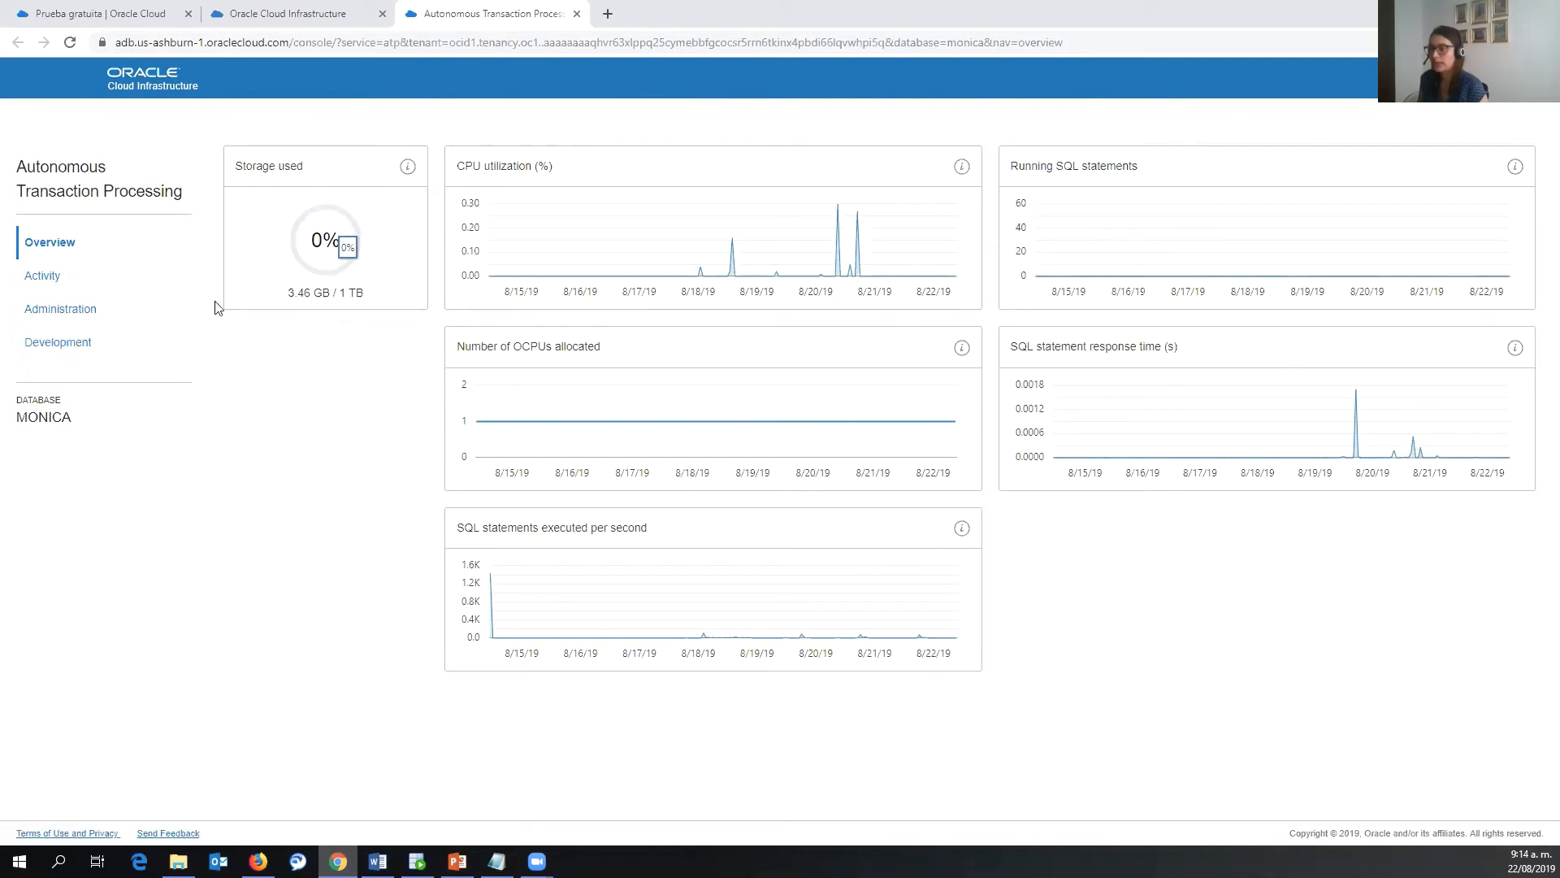
# - Launch Oracle APEX for monica from the service console's Development page, then switch to the free-trial tab
pyautogui.click(76, 345)
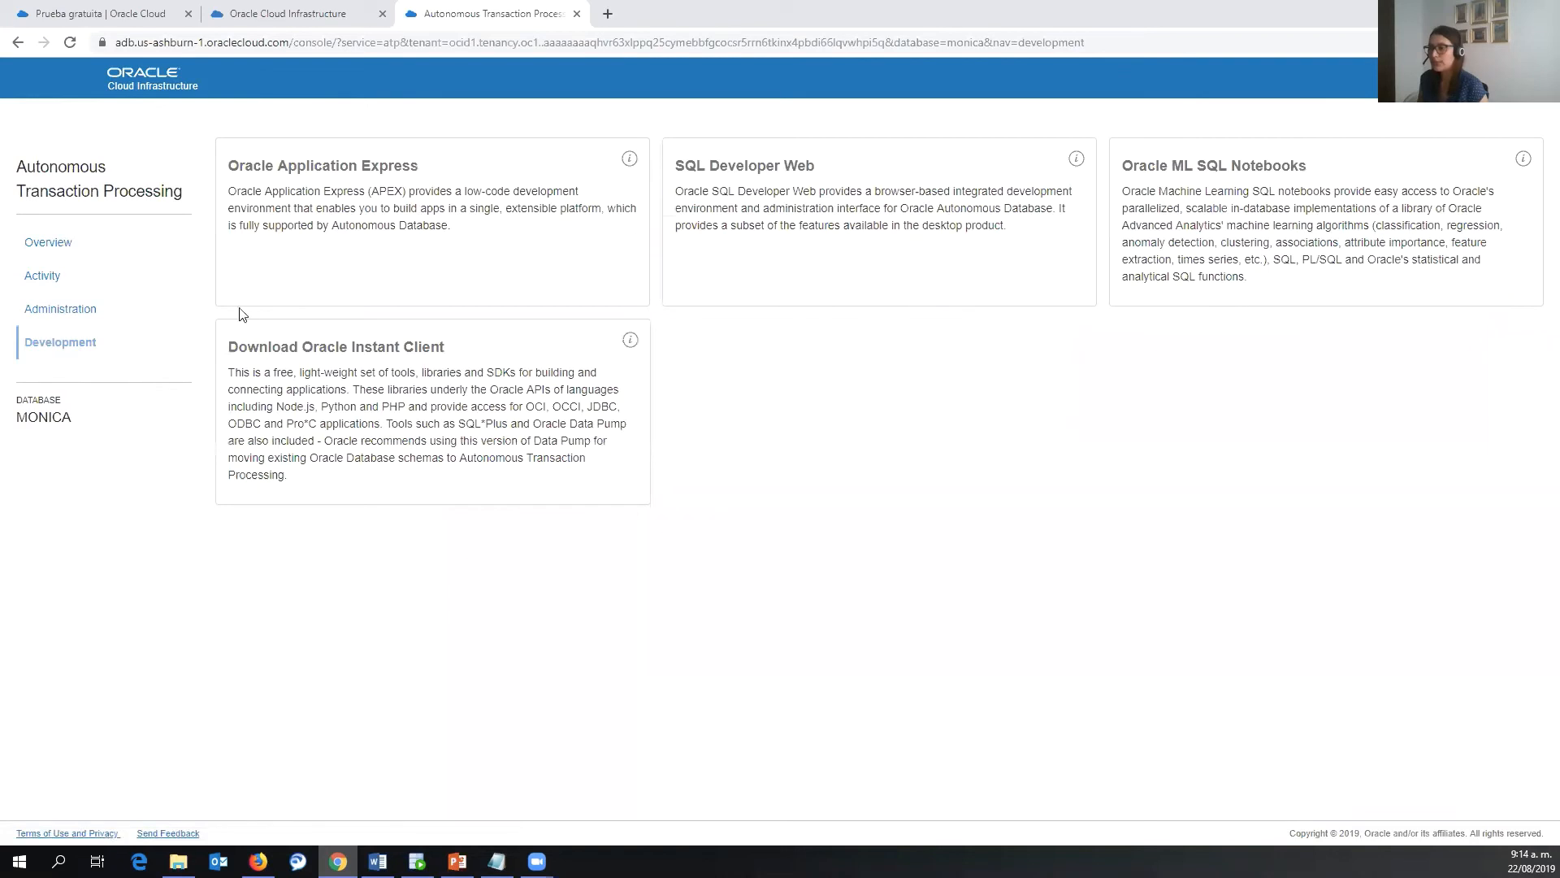
pyautogui.click(371, 232)
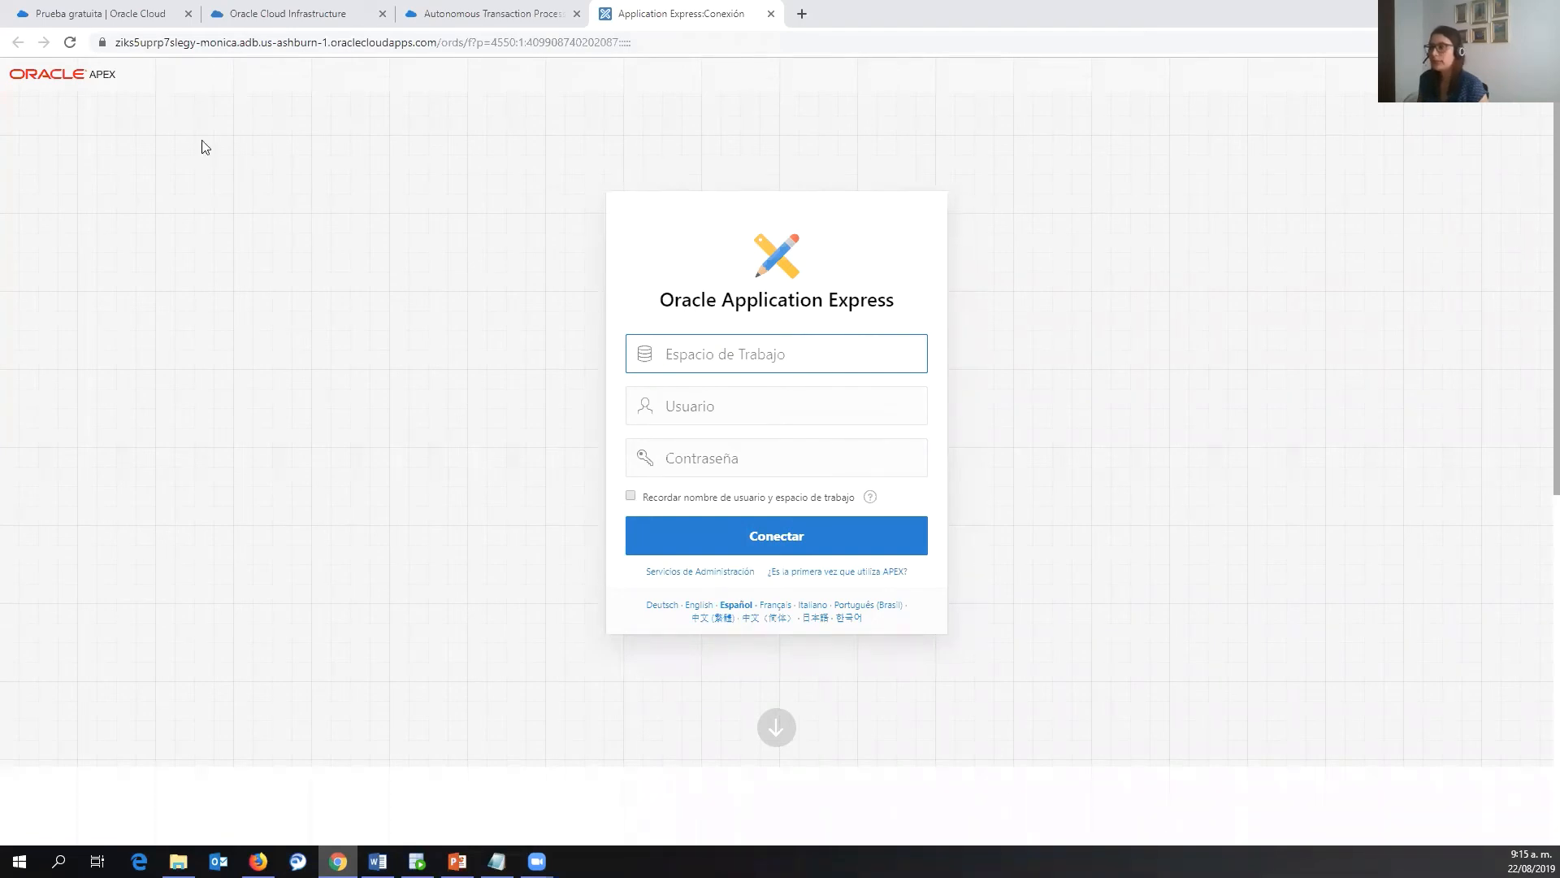
pyautogui.click(89, 11)
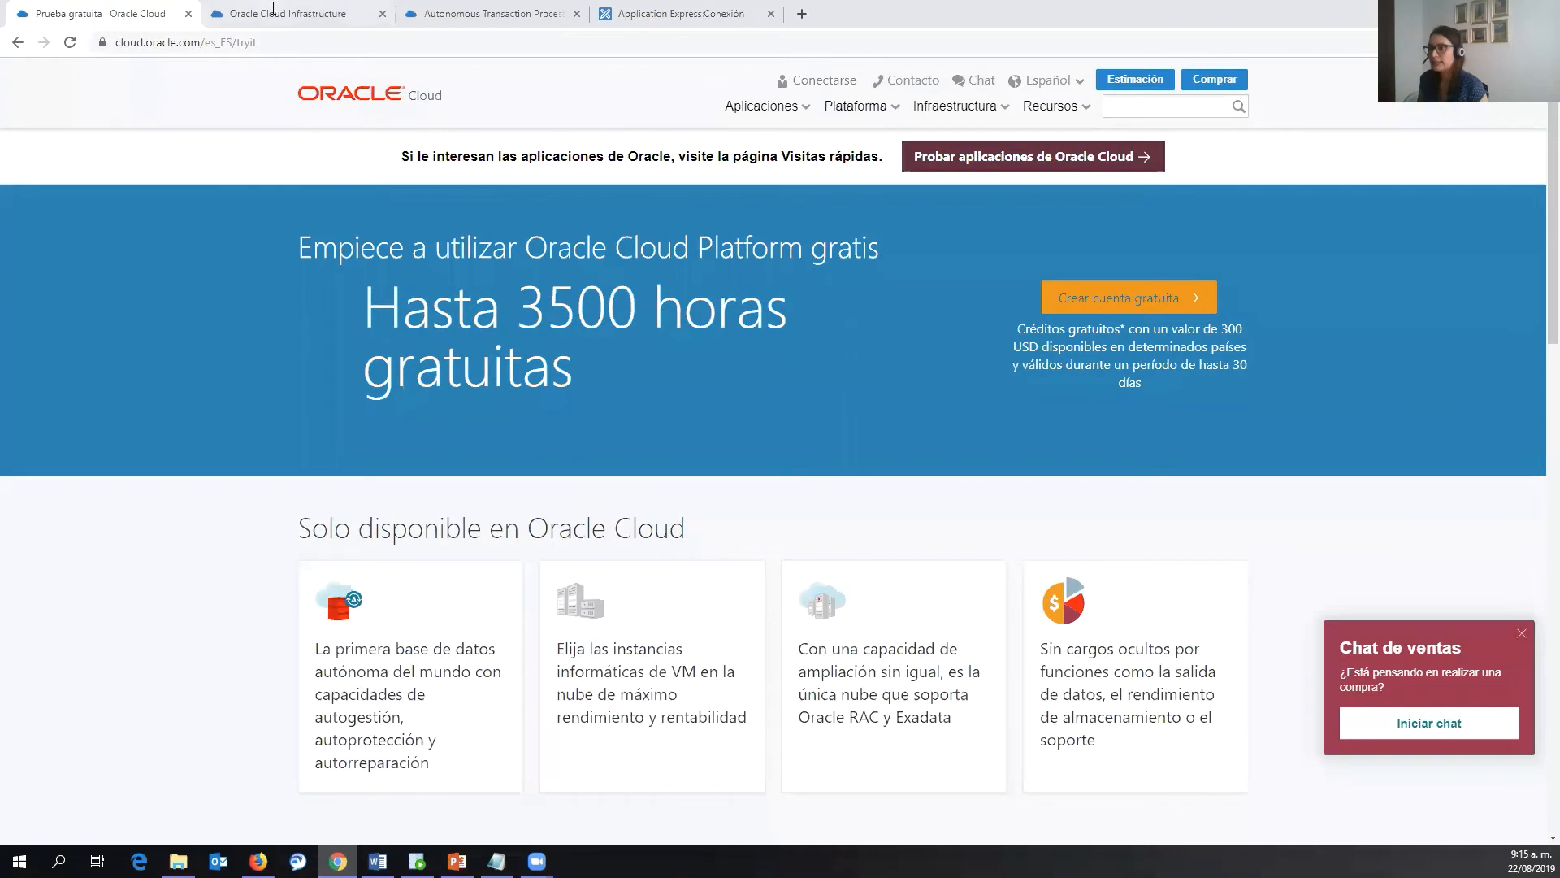
# - Close the monica APEX and service console tabs and open the Office Hours ADB details page
pyautogui.click(272, 10)
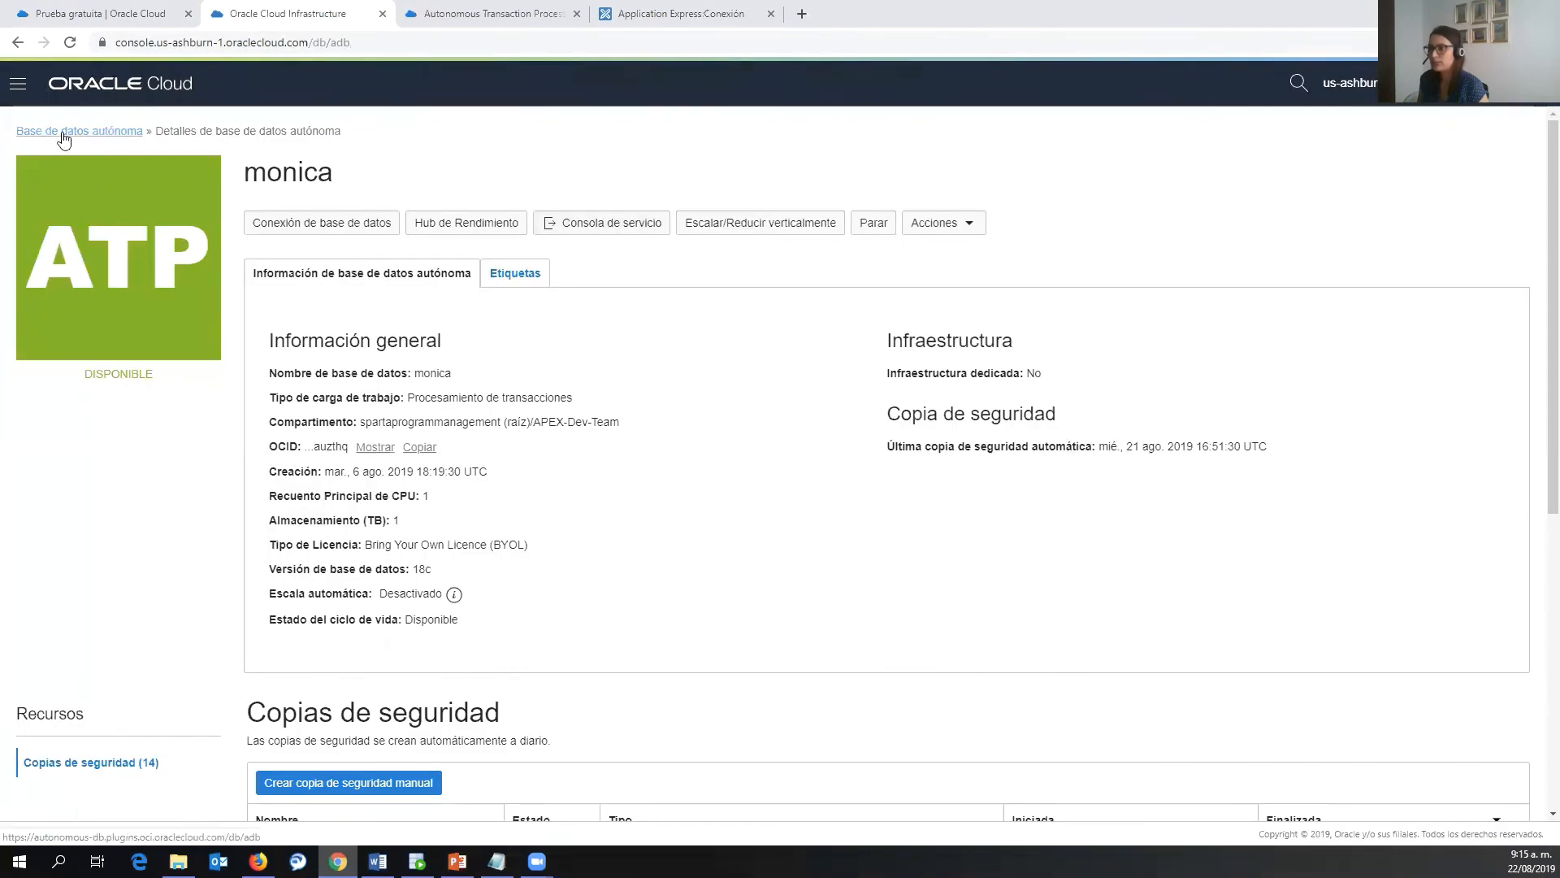
pyautogui.click(64, 136)
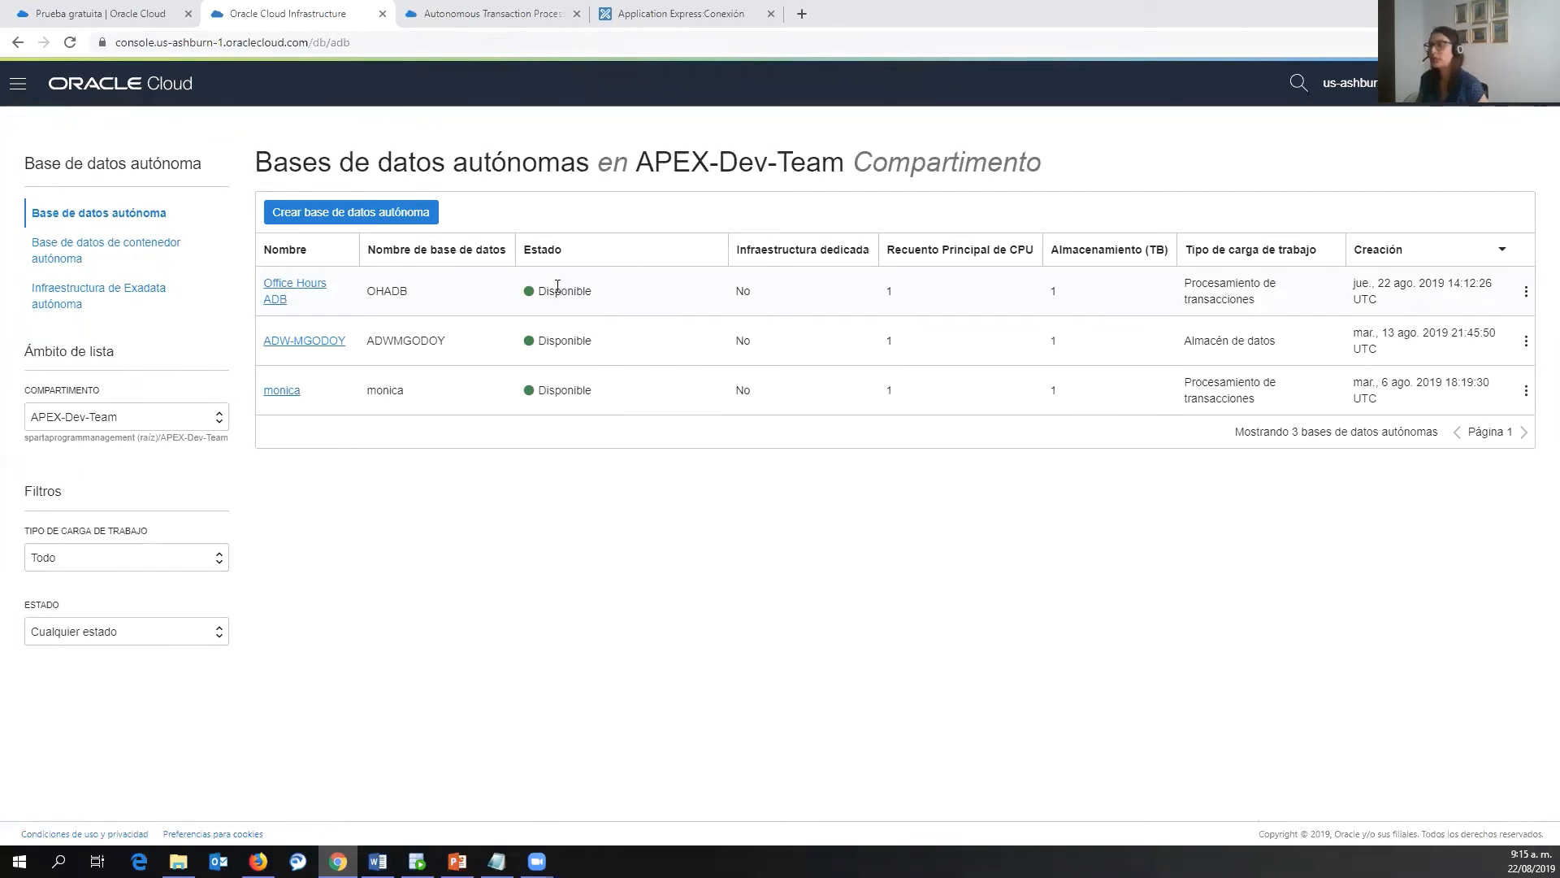
pyautogui.click(772, 14)
pyautogui.click(577, 14)
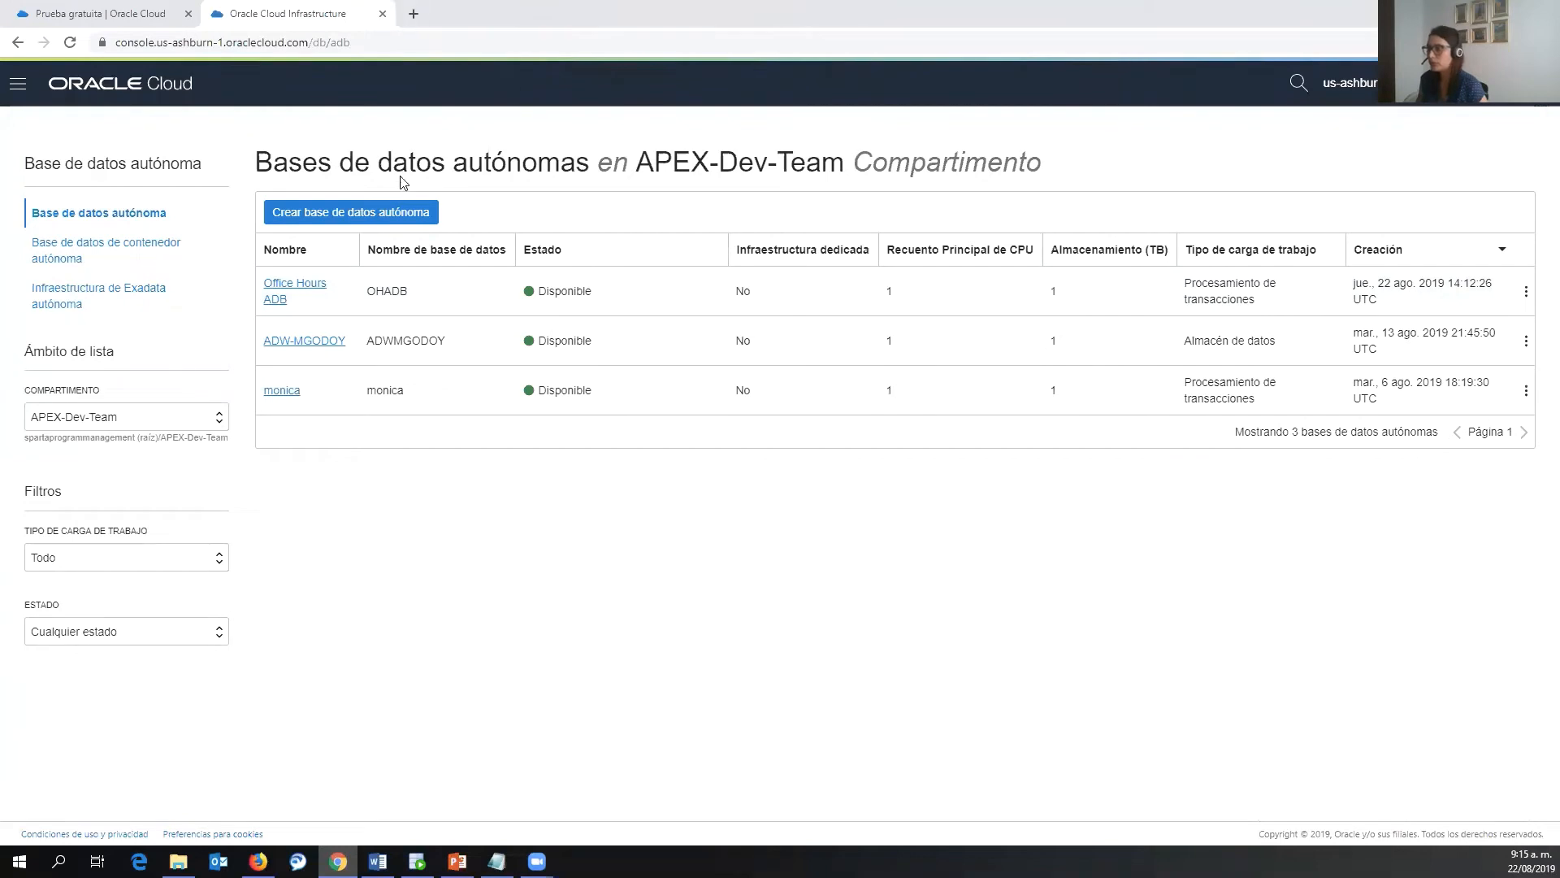
pyautogui.click(305, 289)
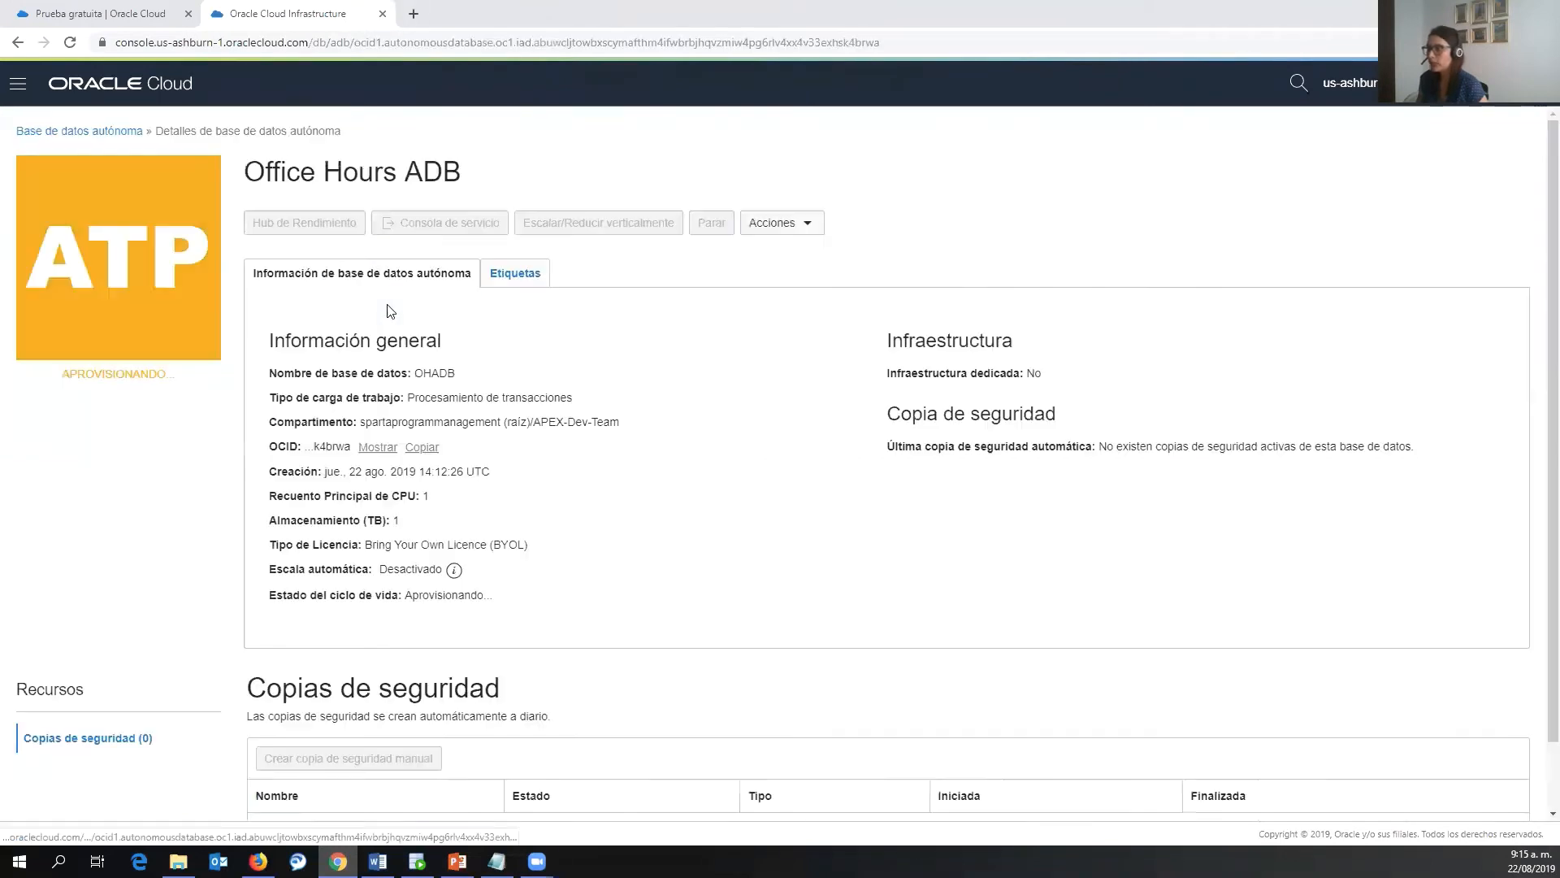
# - Open the OHADB service console's Development page and launch Oracle APEX from it in a new tab
pyautogui.click(597, 232)
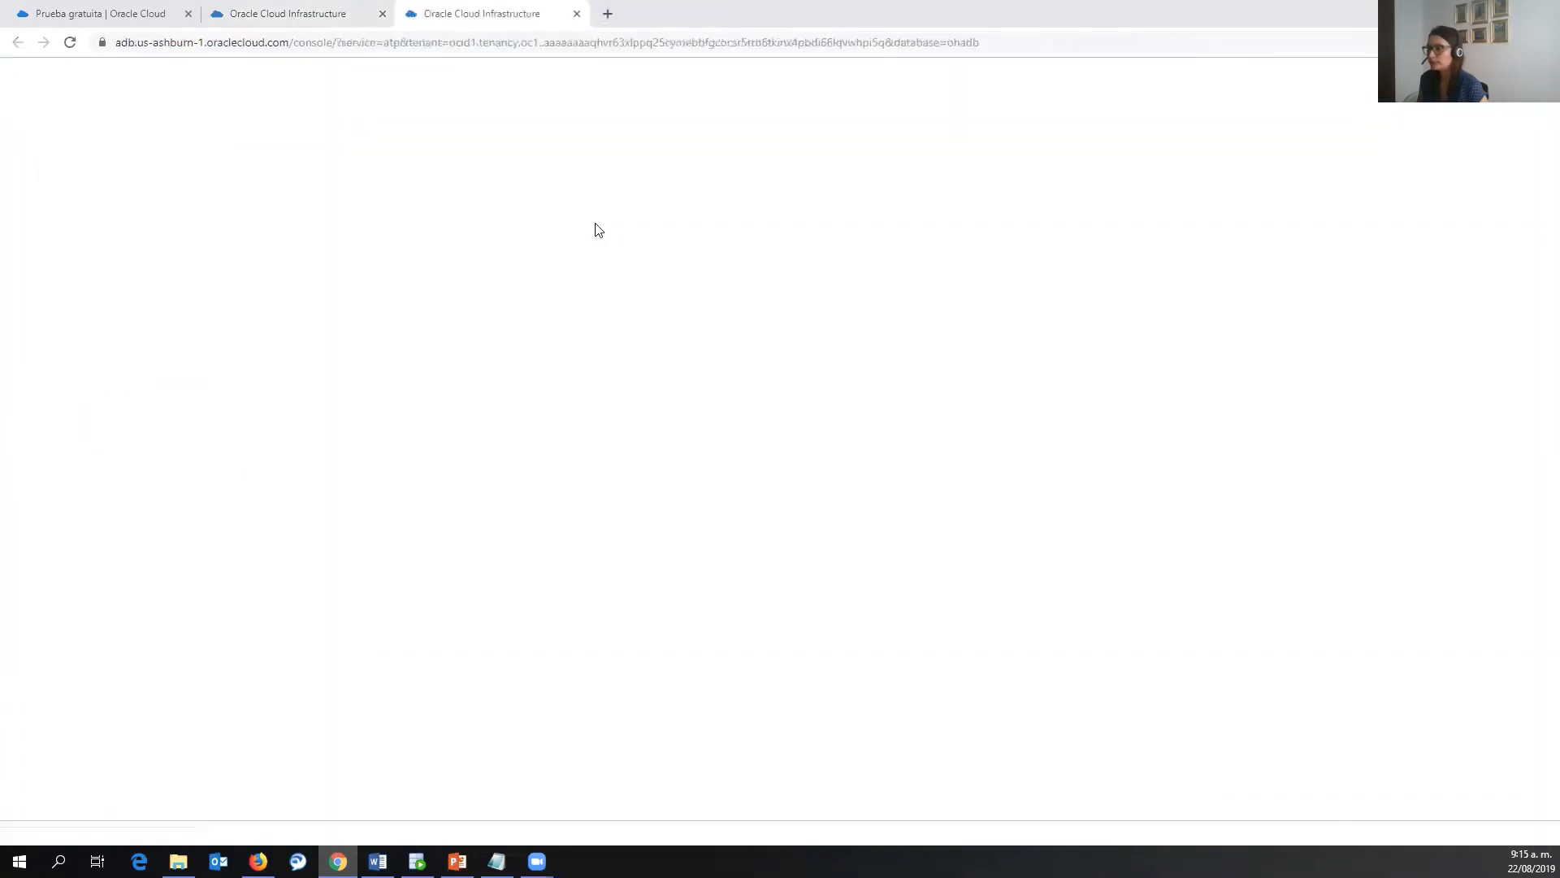
pyautogui.click(76, 348)
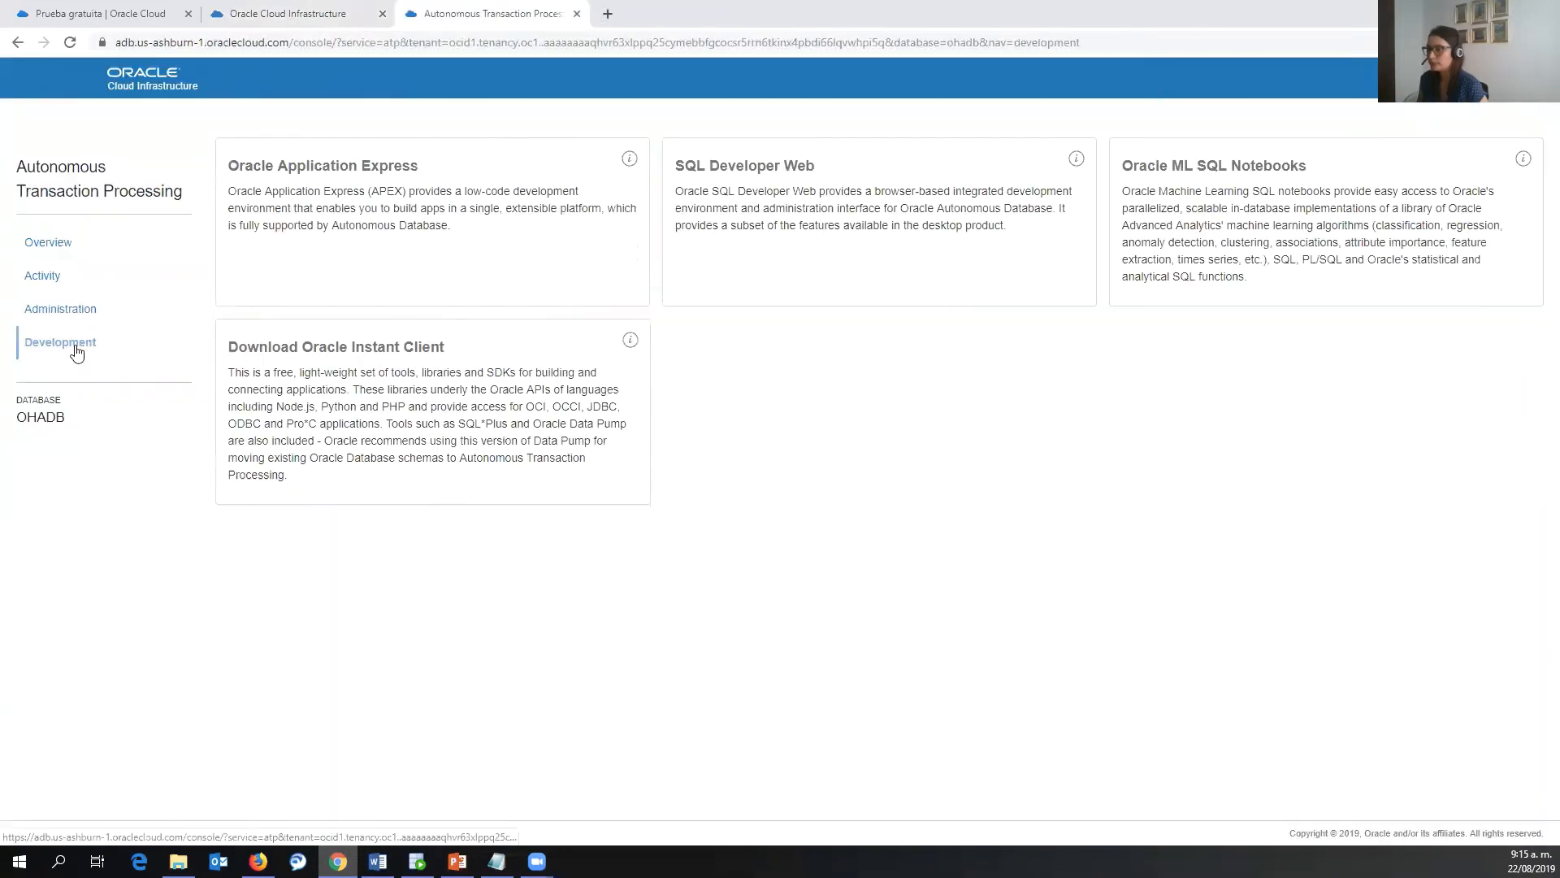
pyautogui.click(435, 219)
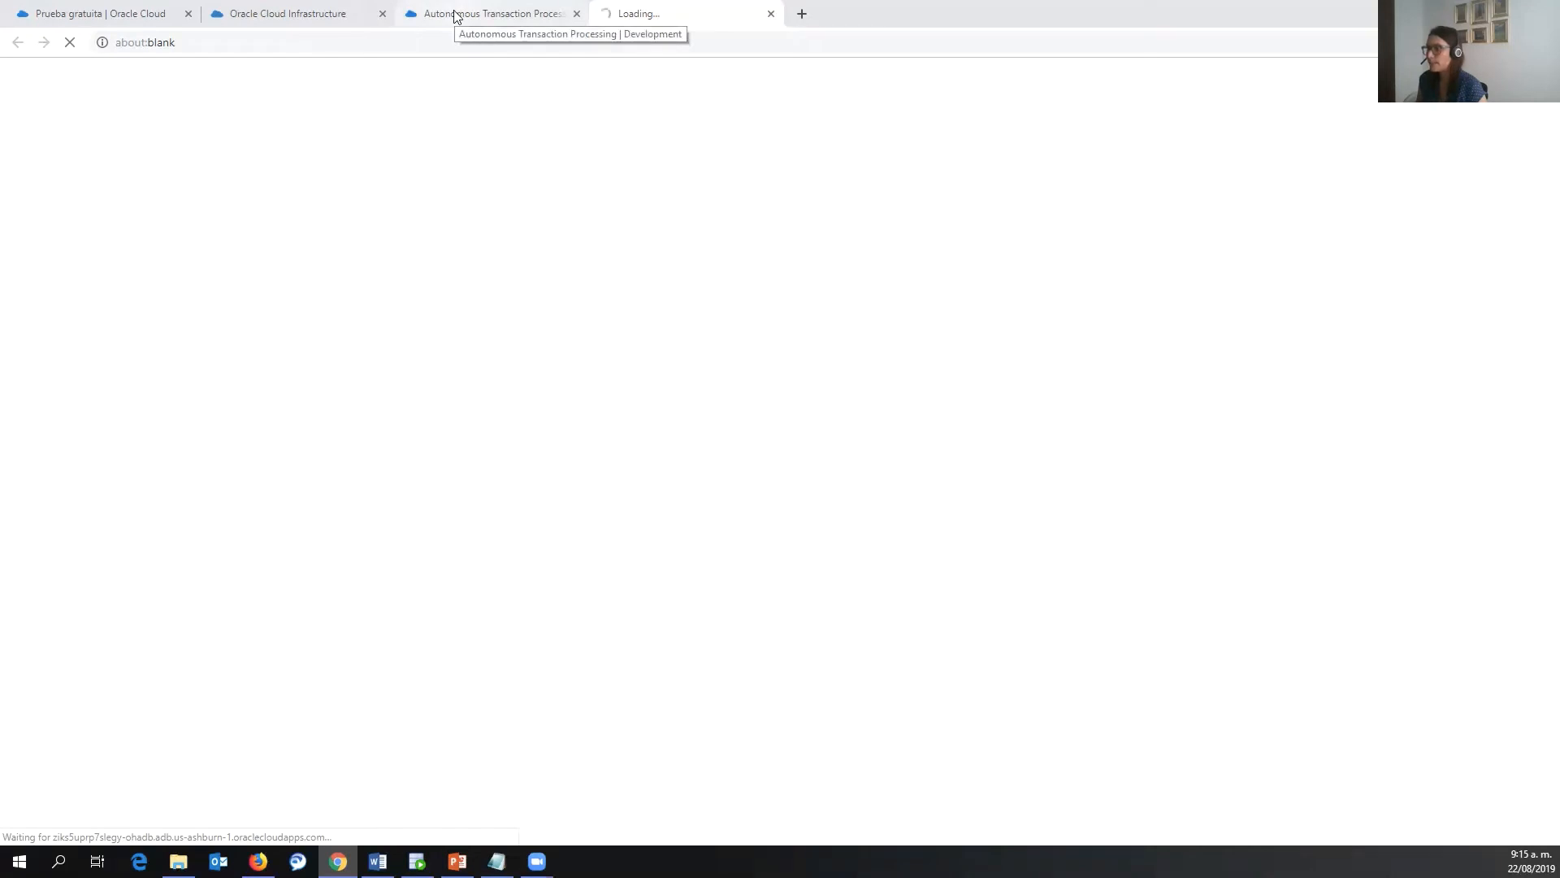
pyautogui.click(534, 6)
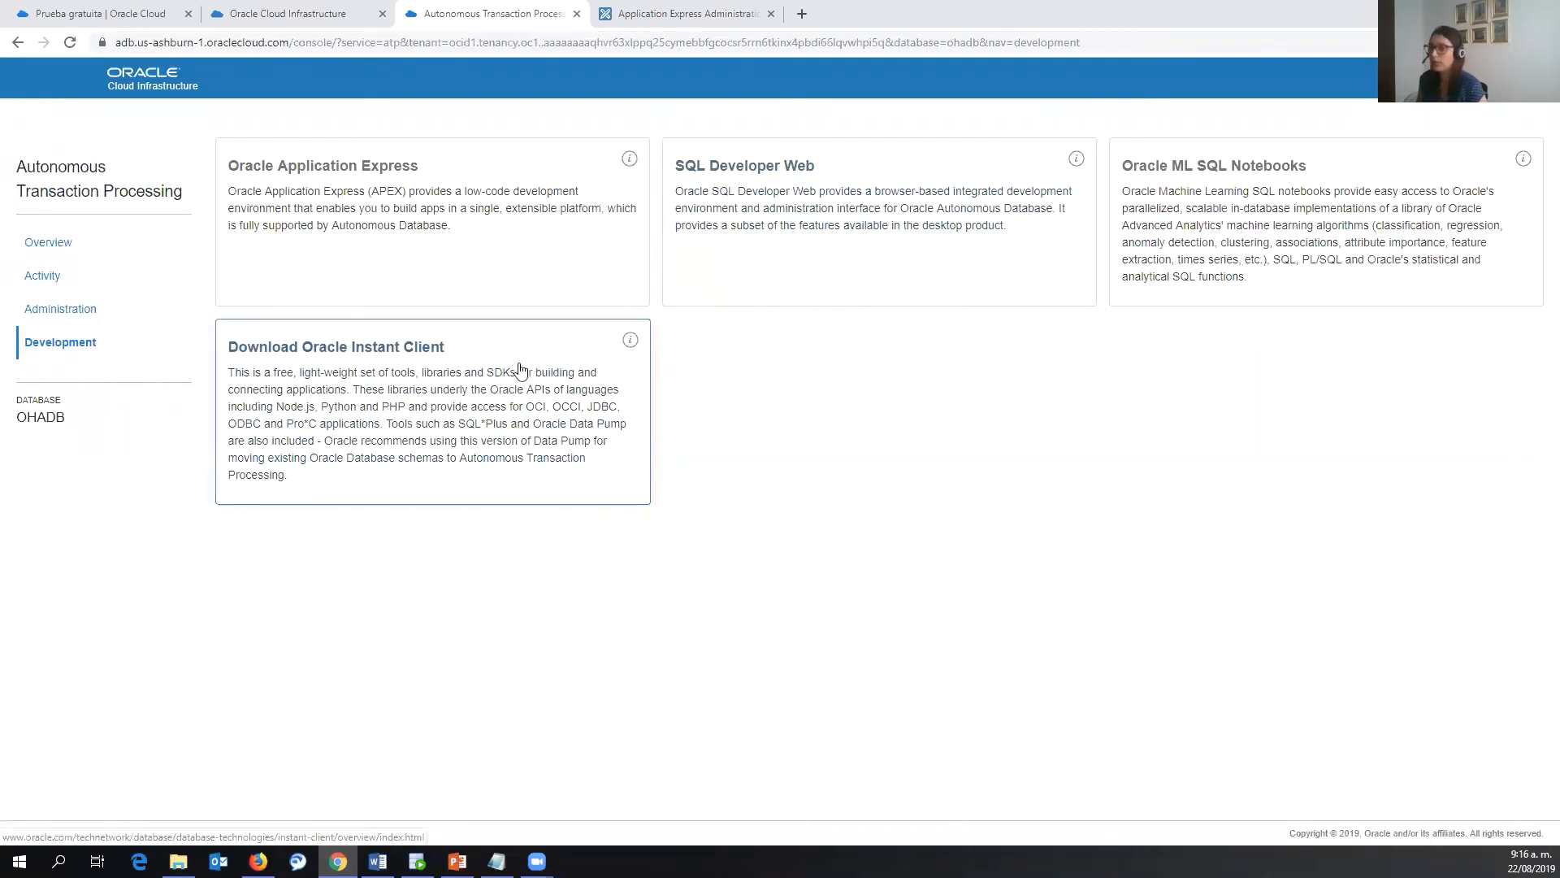
# - Paste the ADMIN password on the APEX sign-in, switch the page to Español, and open the first-time-user help
pyautogui.click(704, 11)
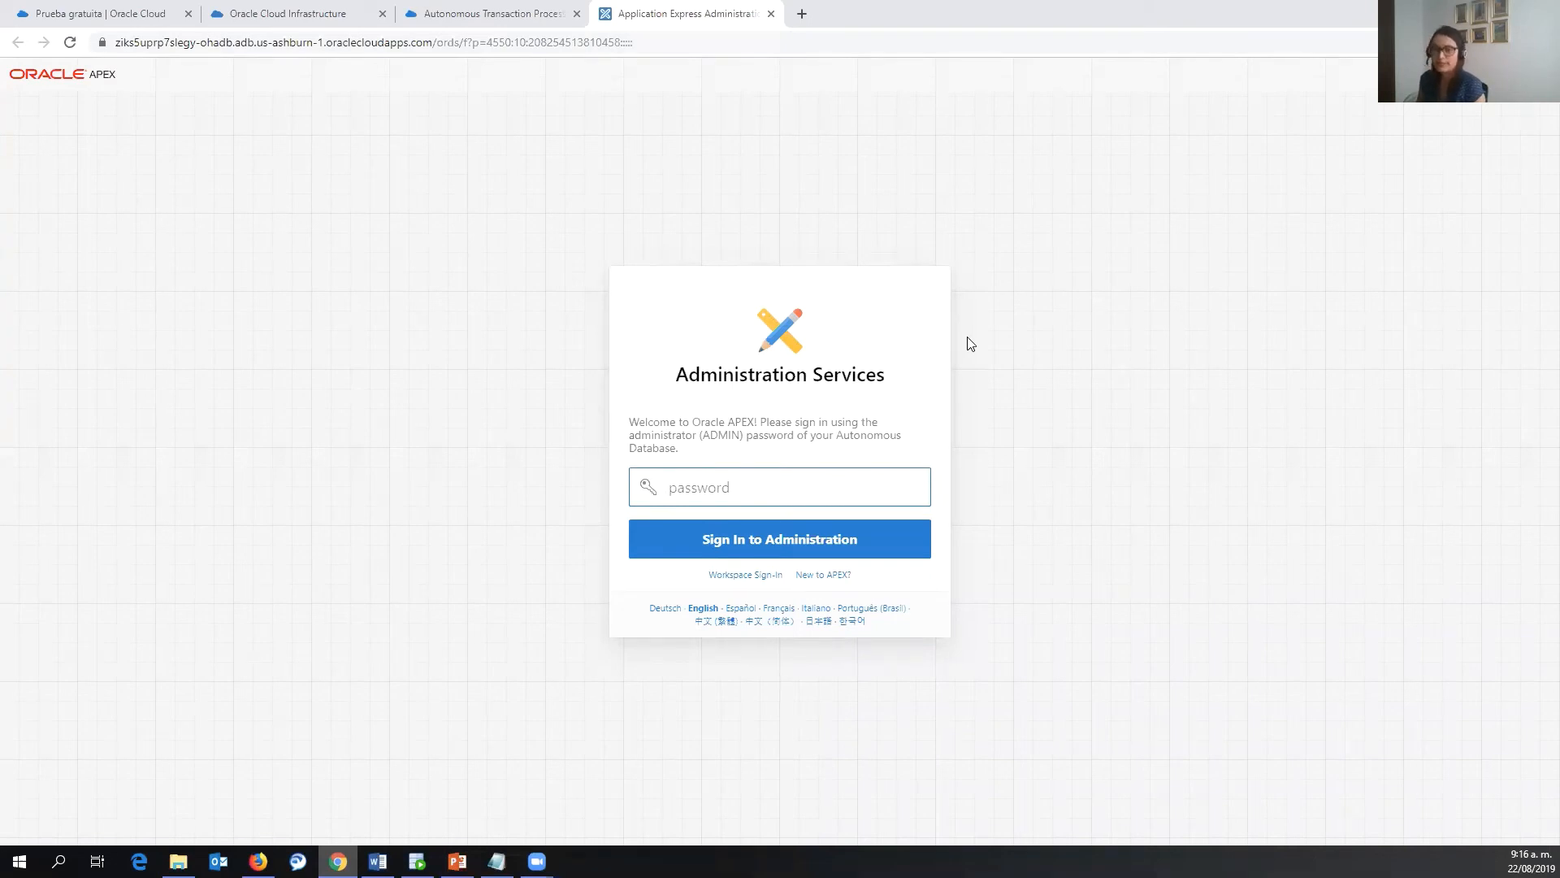
pyautogui.hotkey('ctrl', 'v')
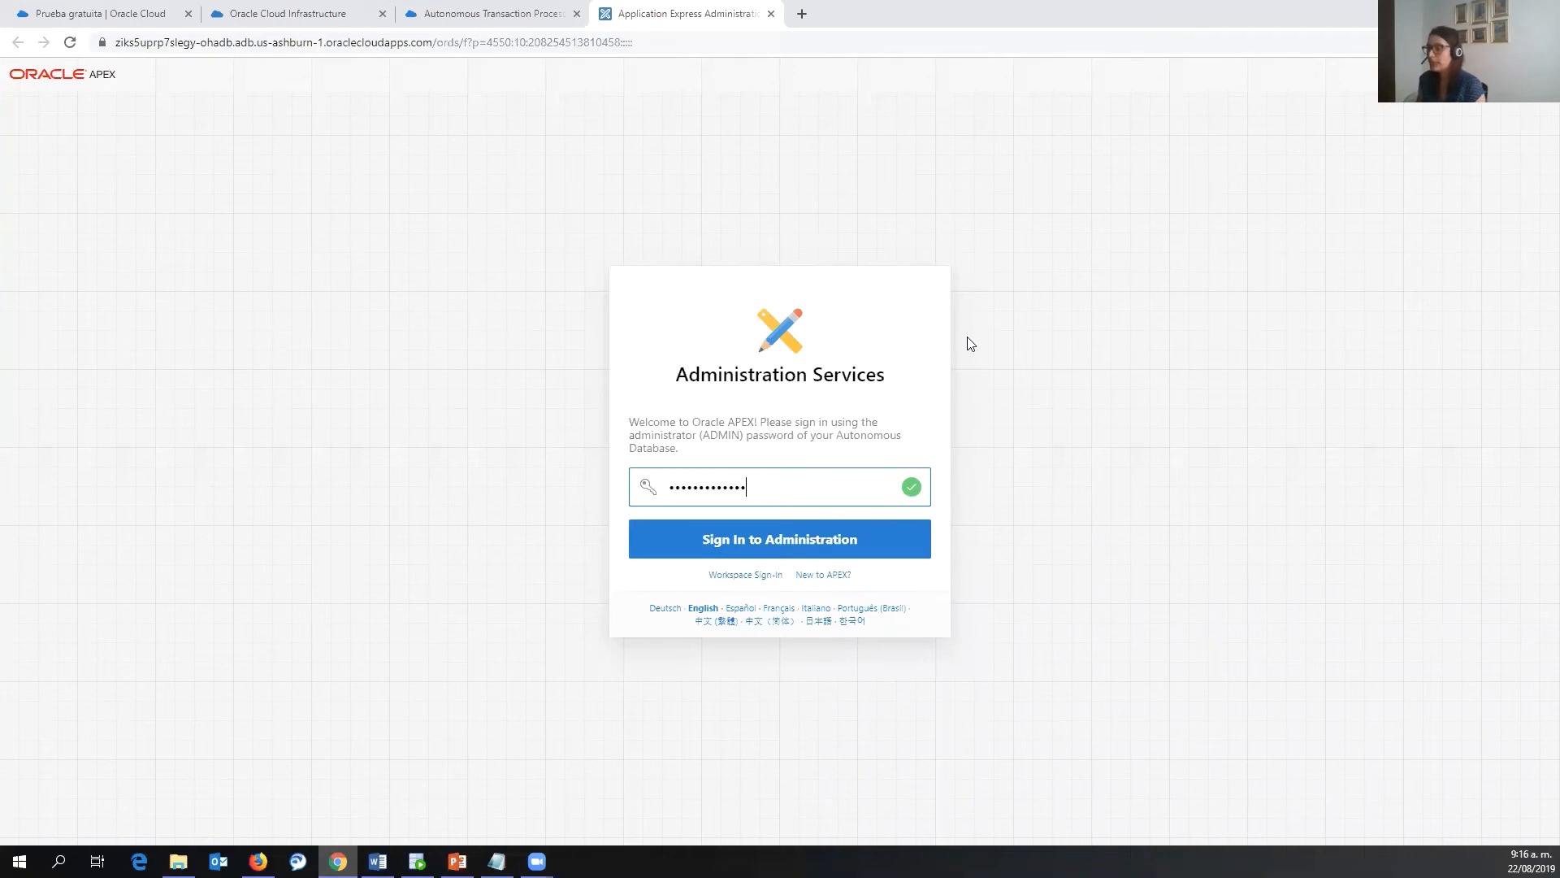
pyautogui.click(735, 608)
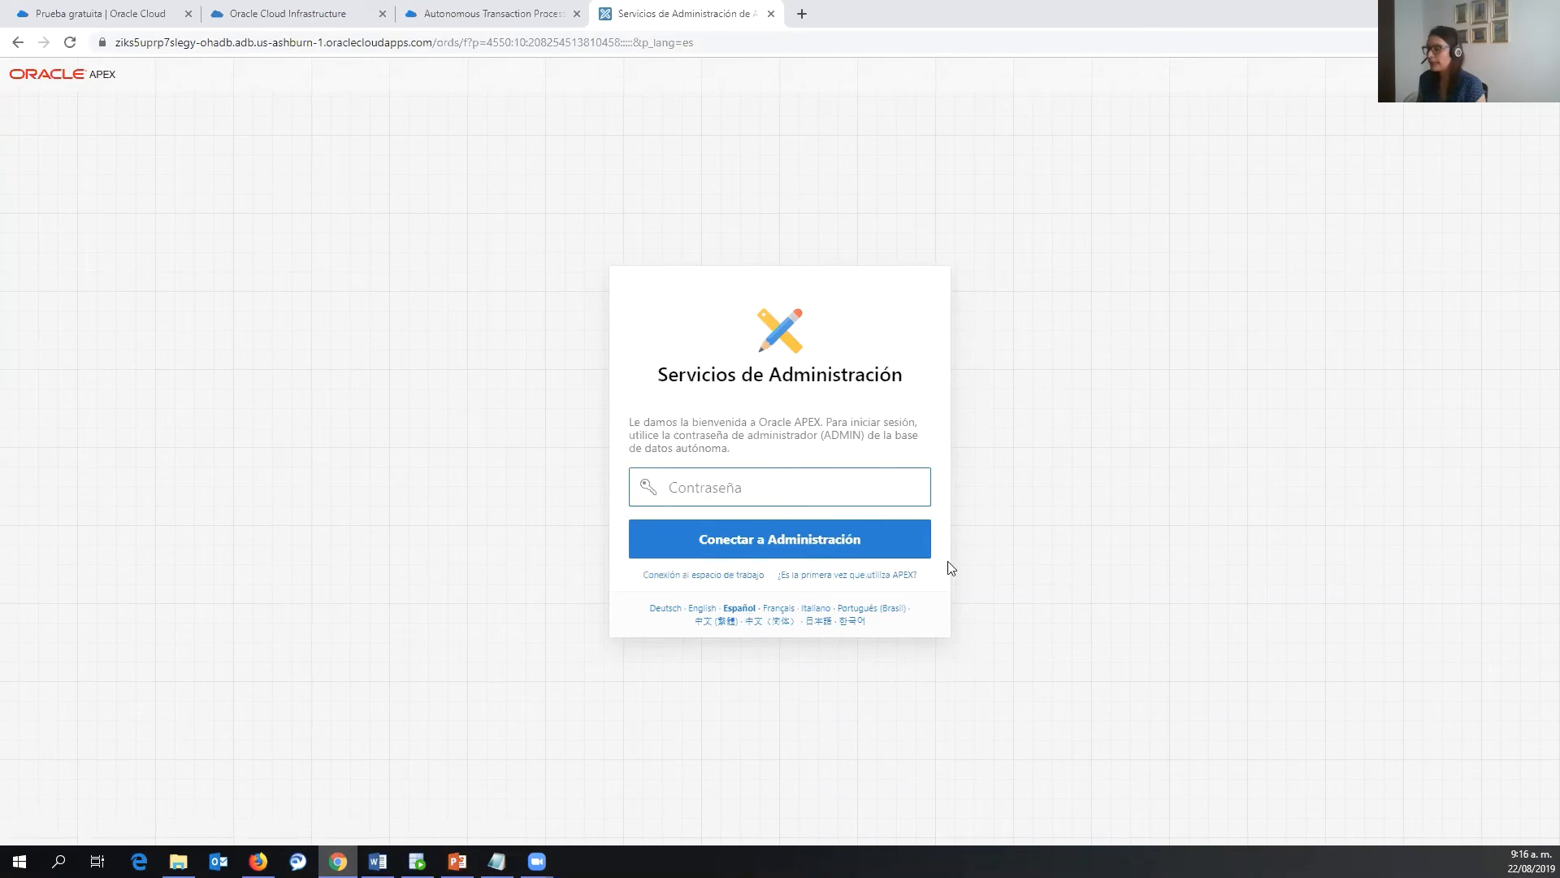
pyautogui.click(901, 577)
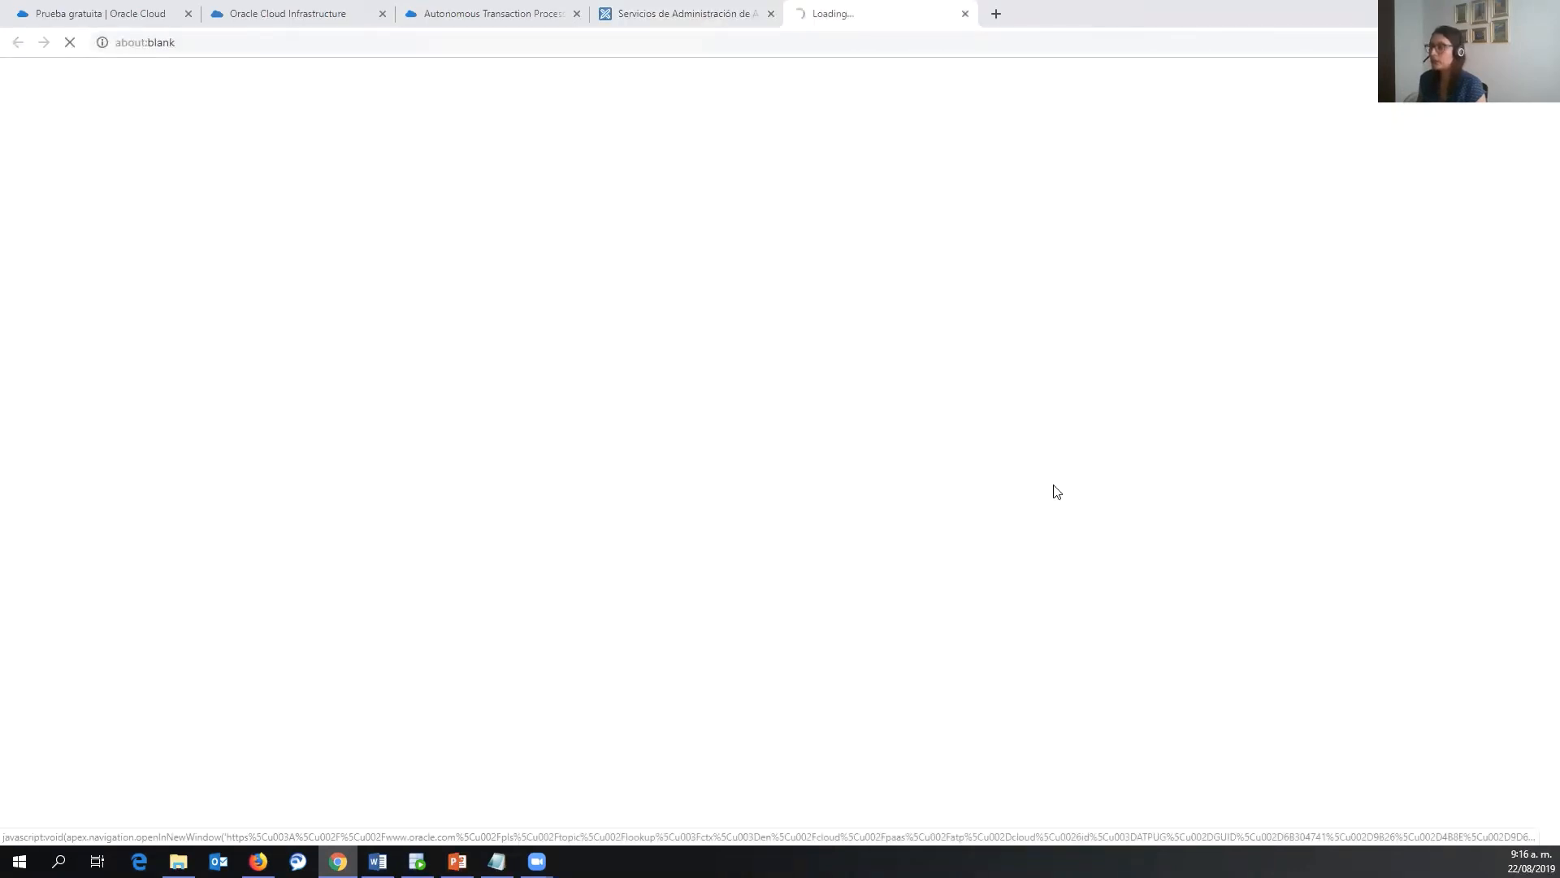
# - Open the docs page on APEX restrictions and limitations with ATP and highlight the App Builder authentication restriction
pyautogui.click(714, 4)
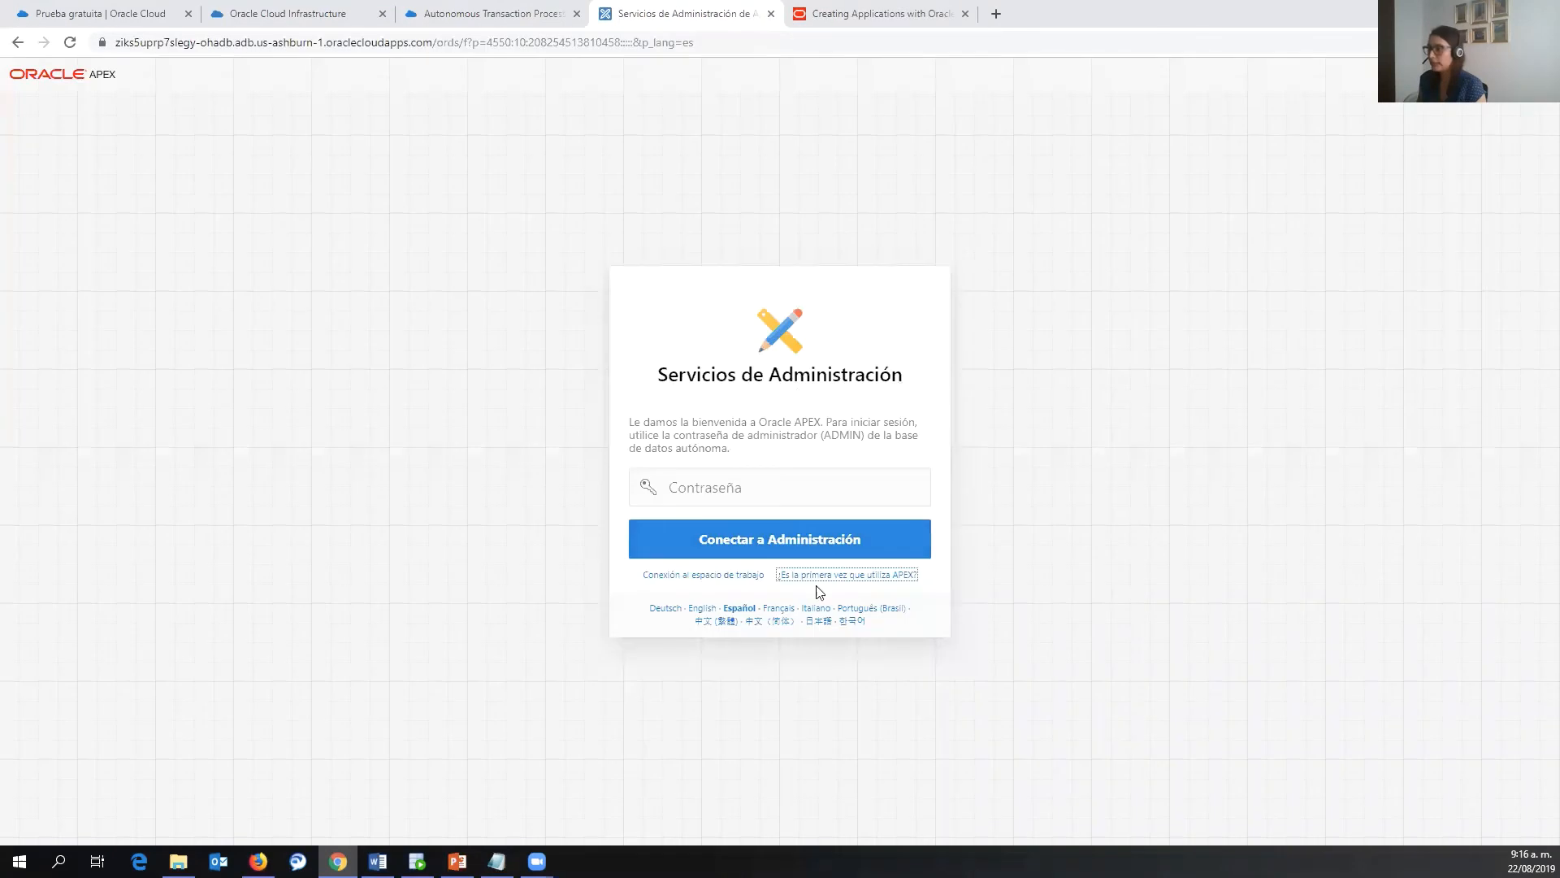
pyautogui.click(906, 8)
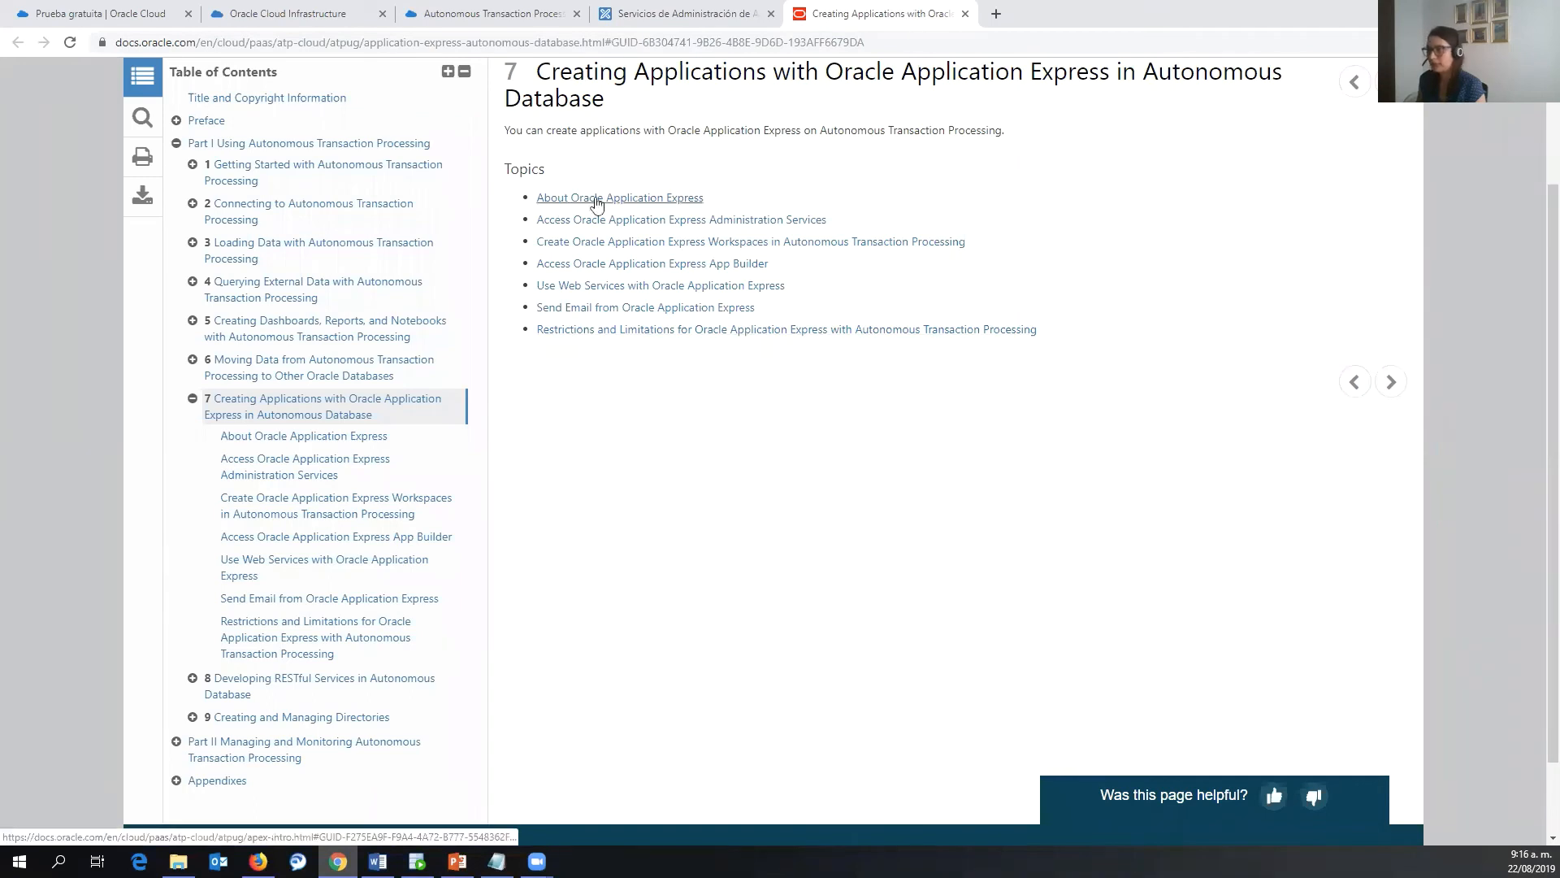
pyautogui.moveTo(594, 208)
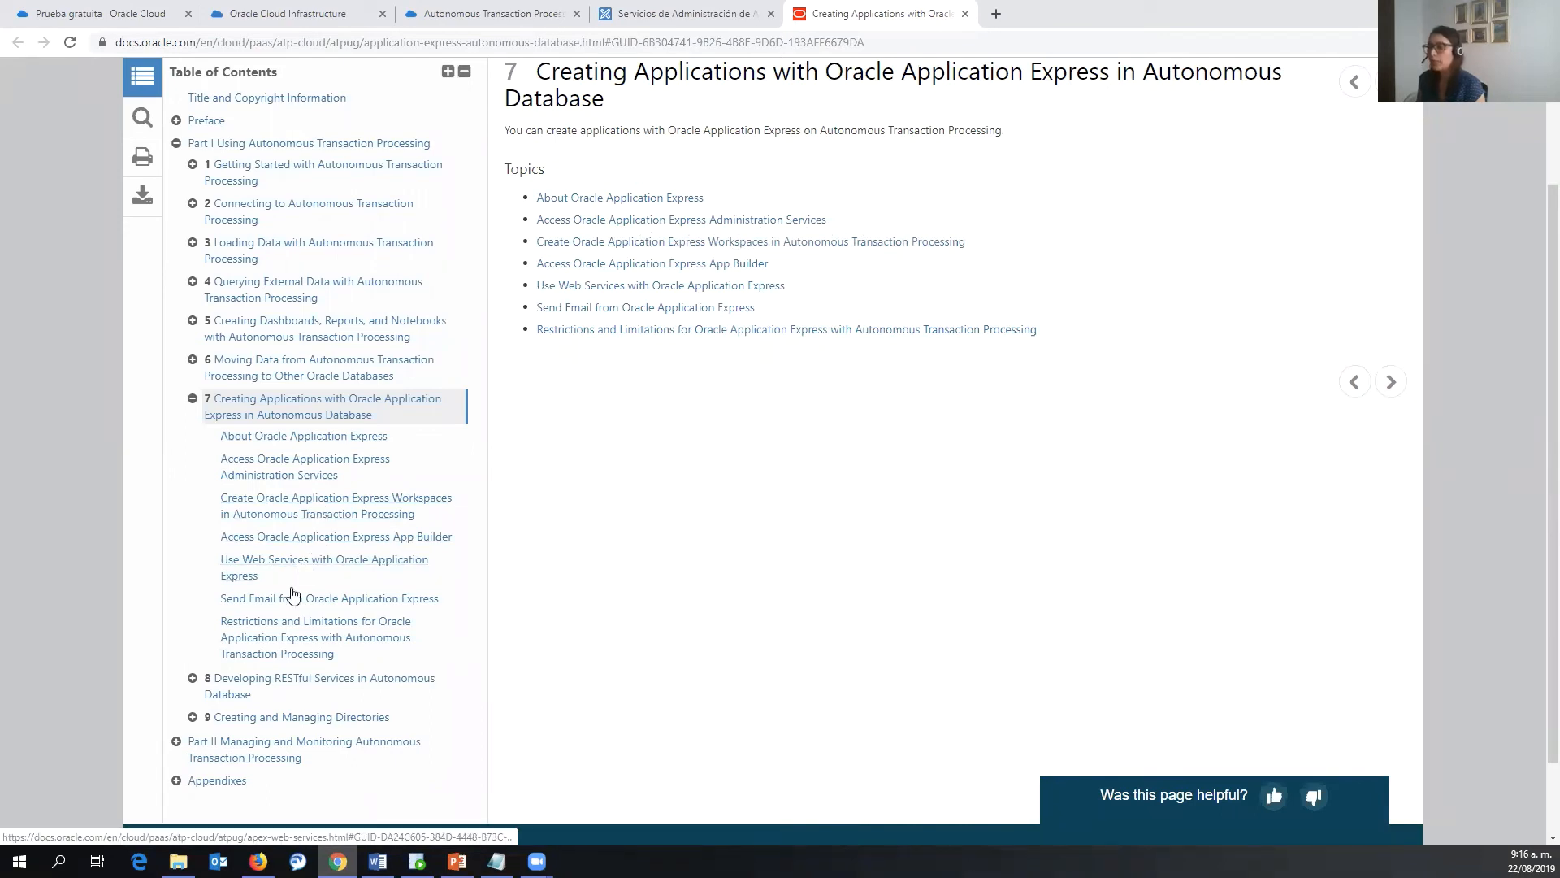
pyautogui.click(316, 623)
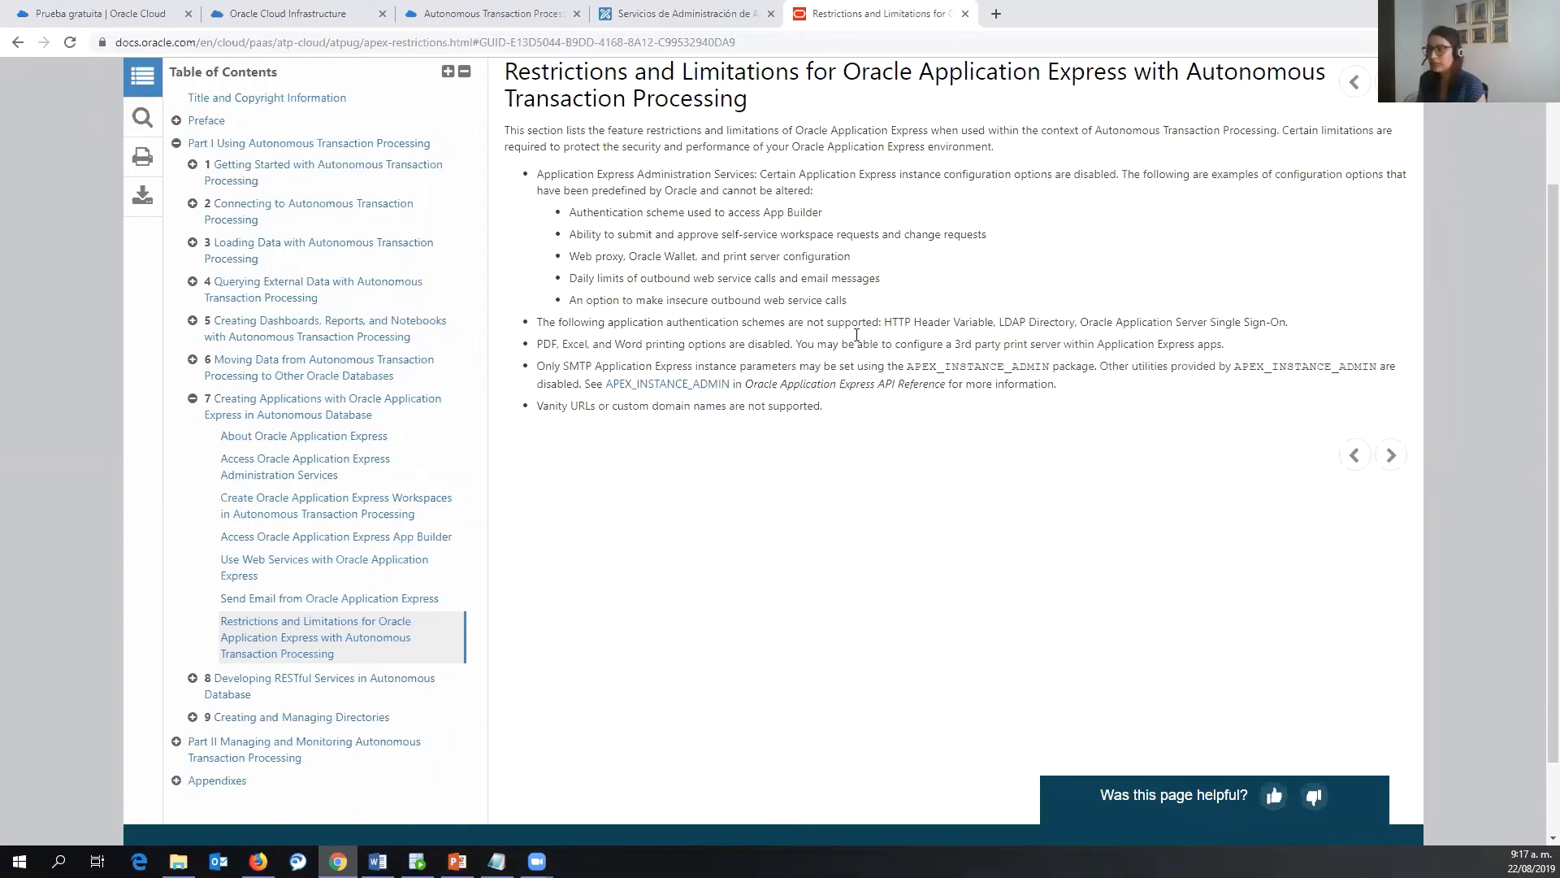
pyautogui.moveTo(686, 209); pyautogui.dragTo(689, 227)
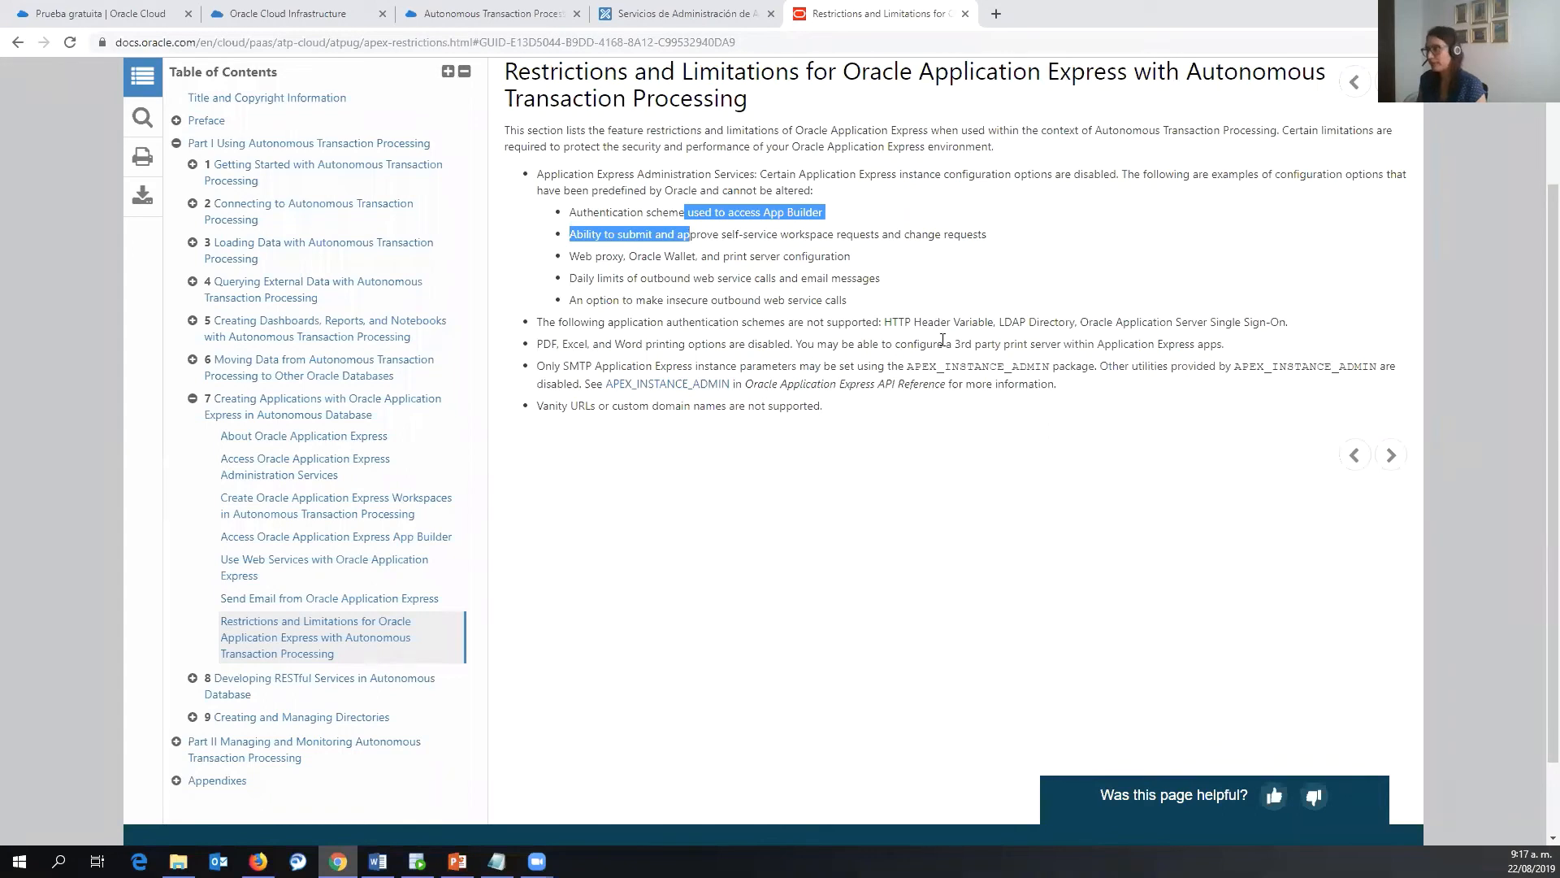
# - Sign in to APEX Administration Services with the ADMIN password
pyautogui.click(719, 14)
pyautogui.click(684, 497)
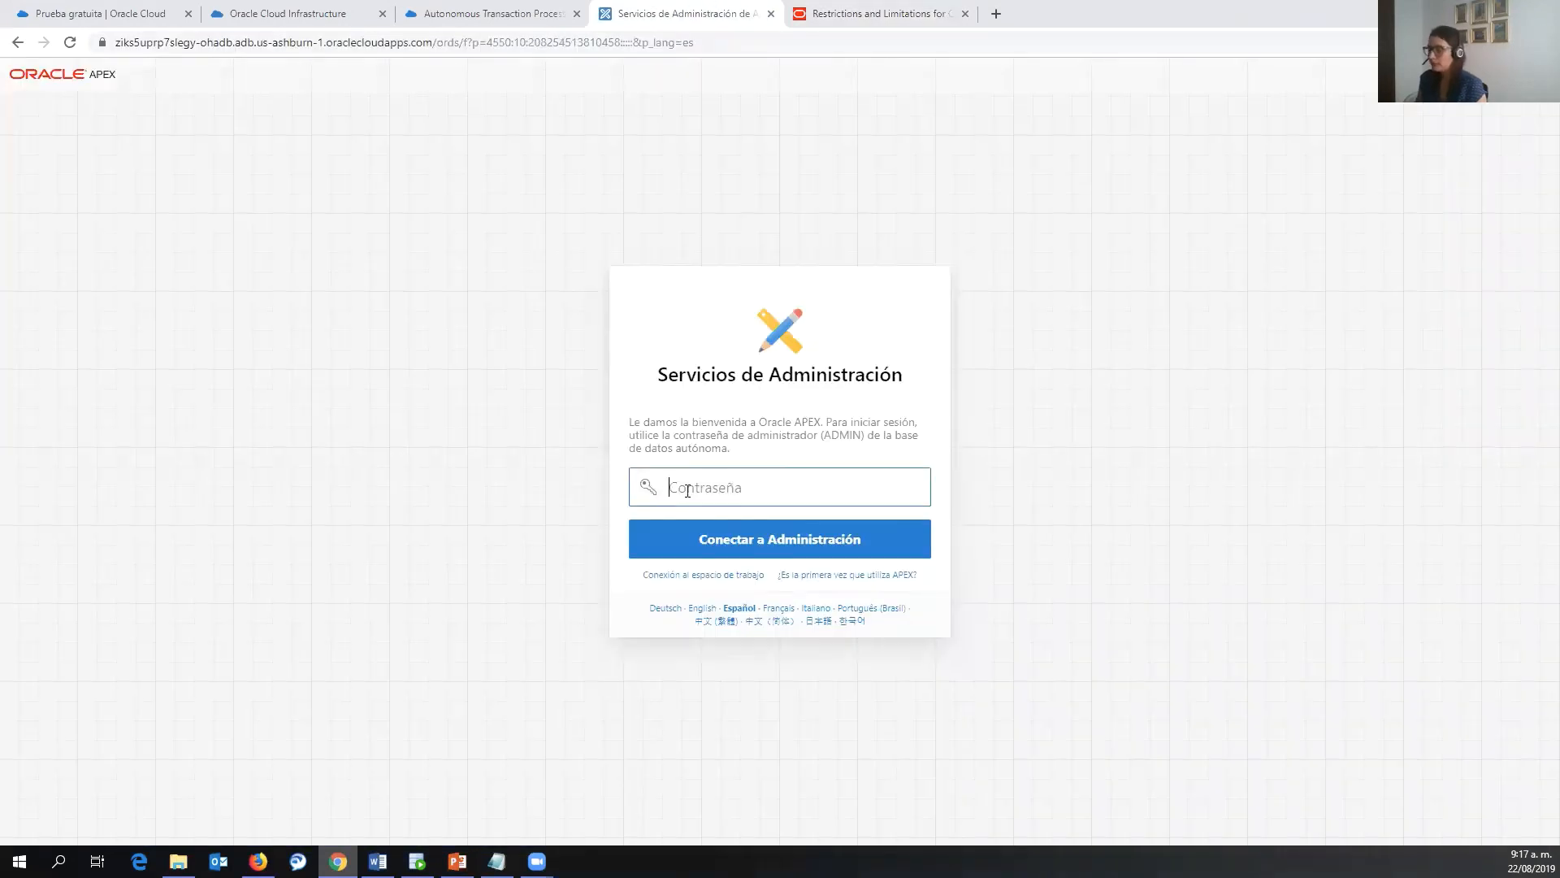
pyautogui.hotkey('ctrl', 'v')
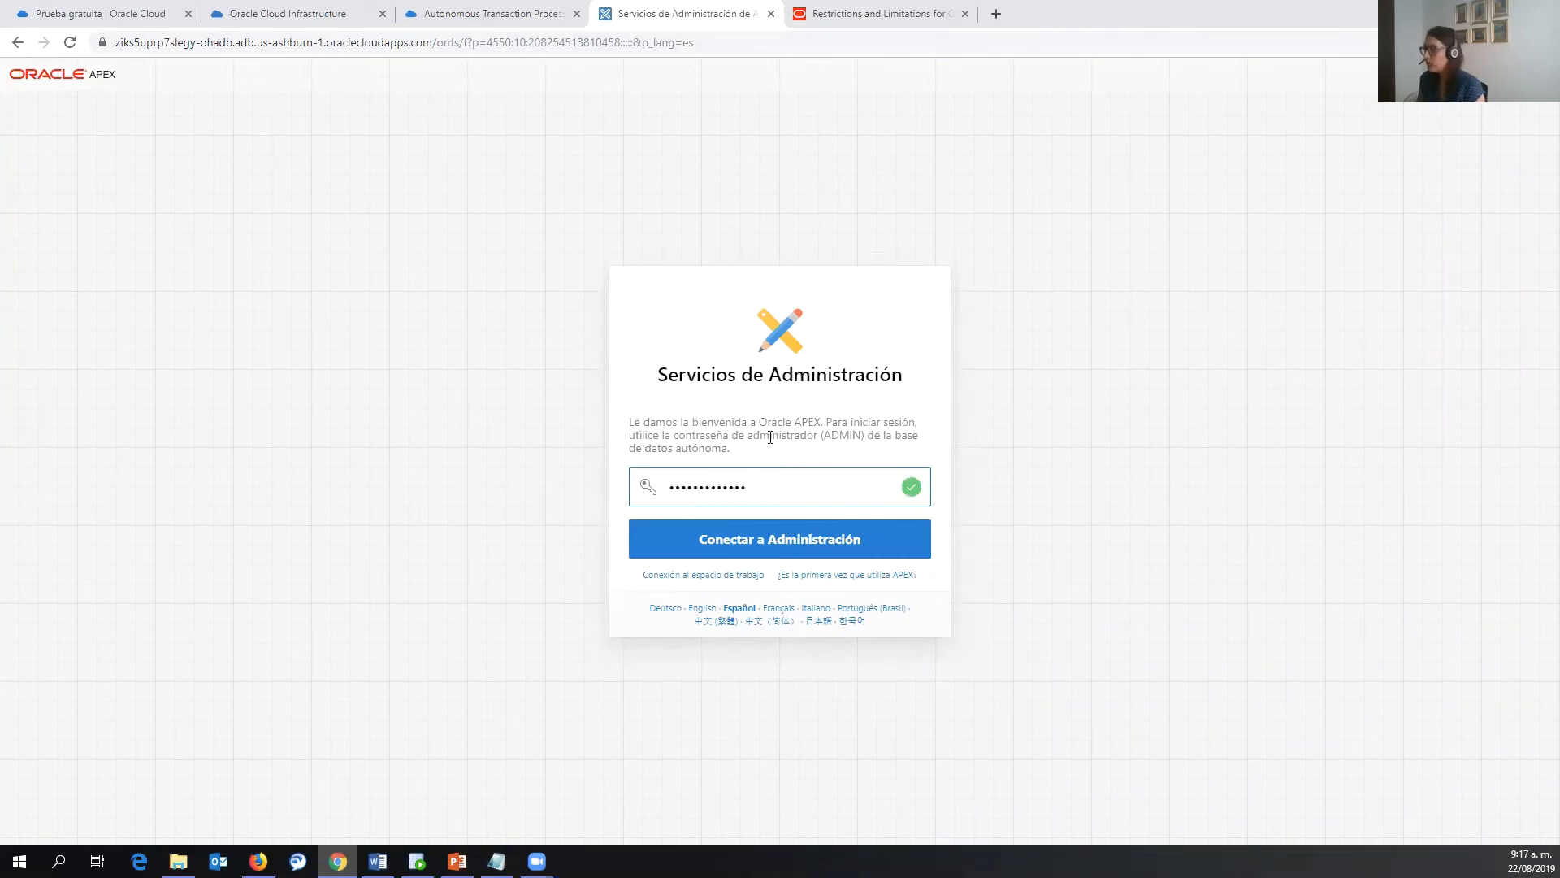
pyautogui.click(805, 549)
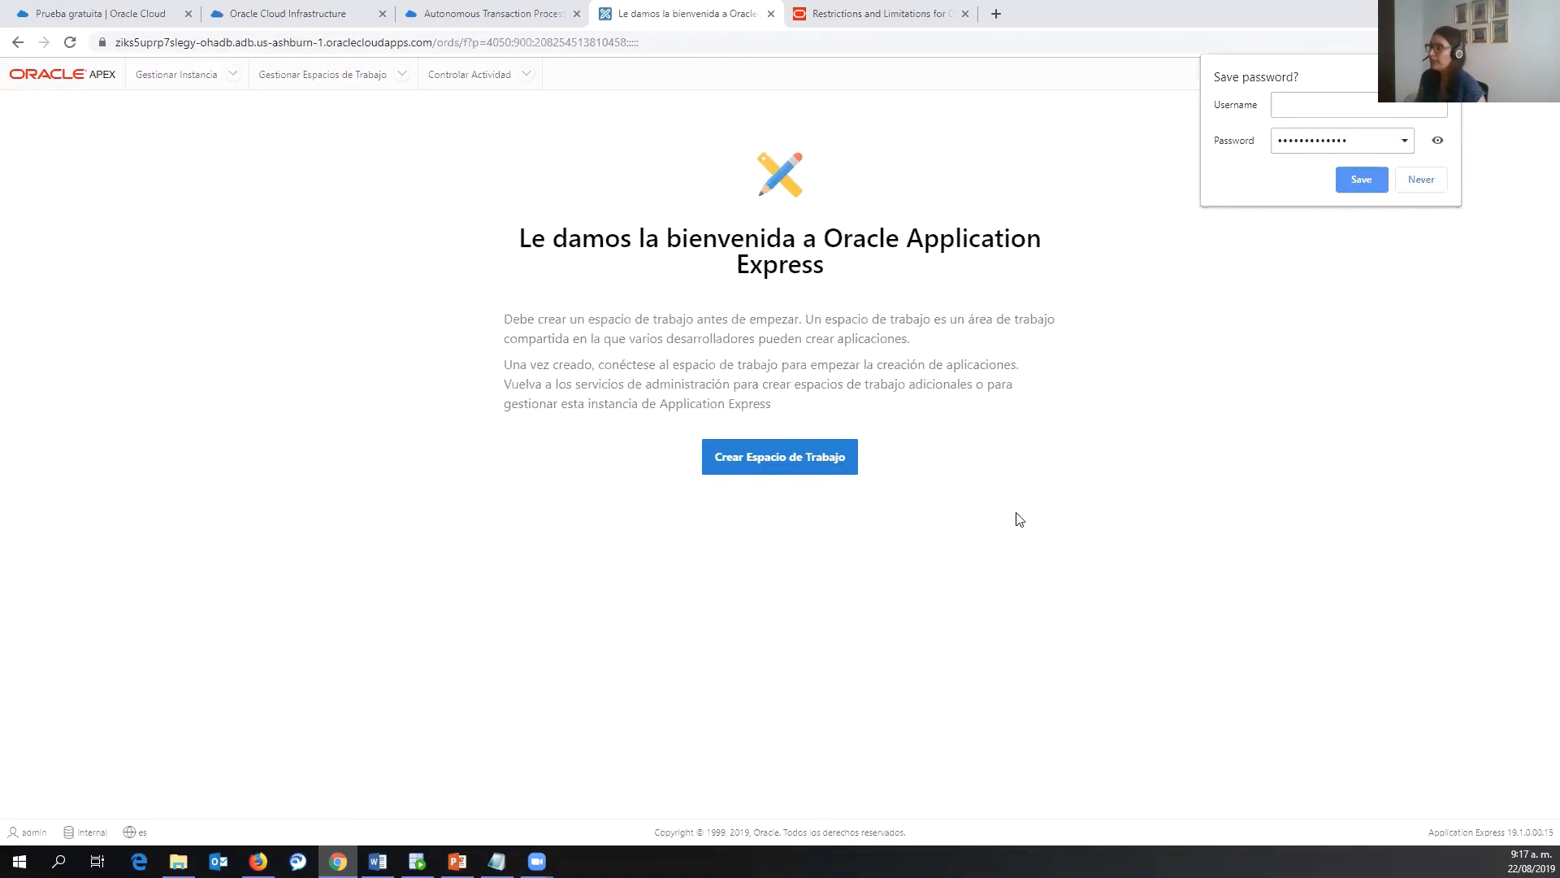
# - Create workspace OH_ADMIN for database user OH_ADMIN, pasting in the user's password
pyautogui.click(776, 469)
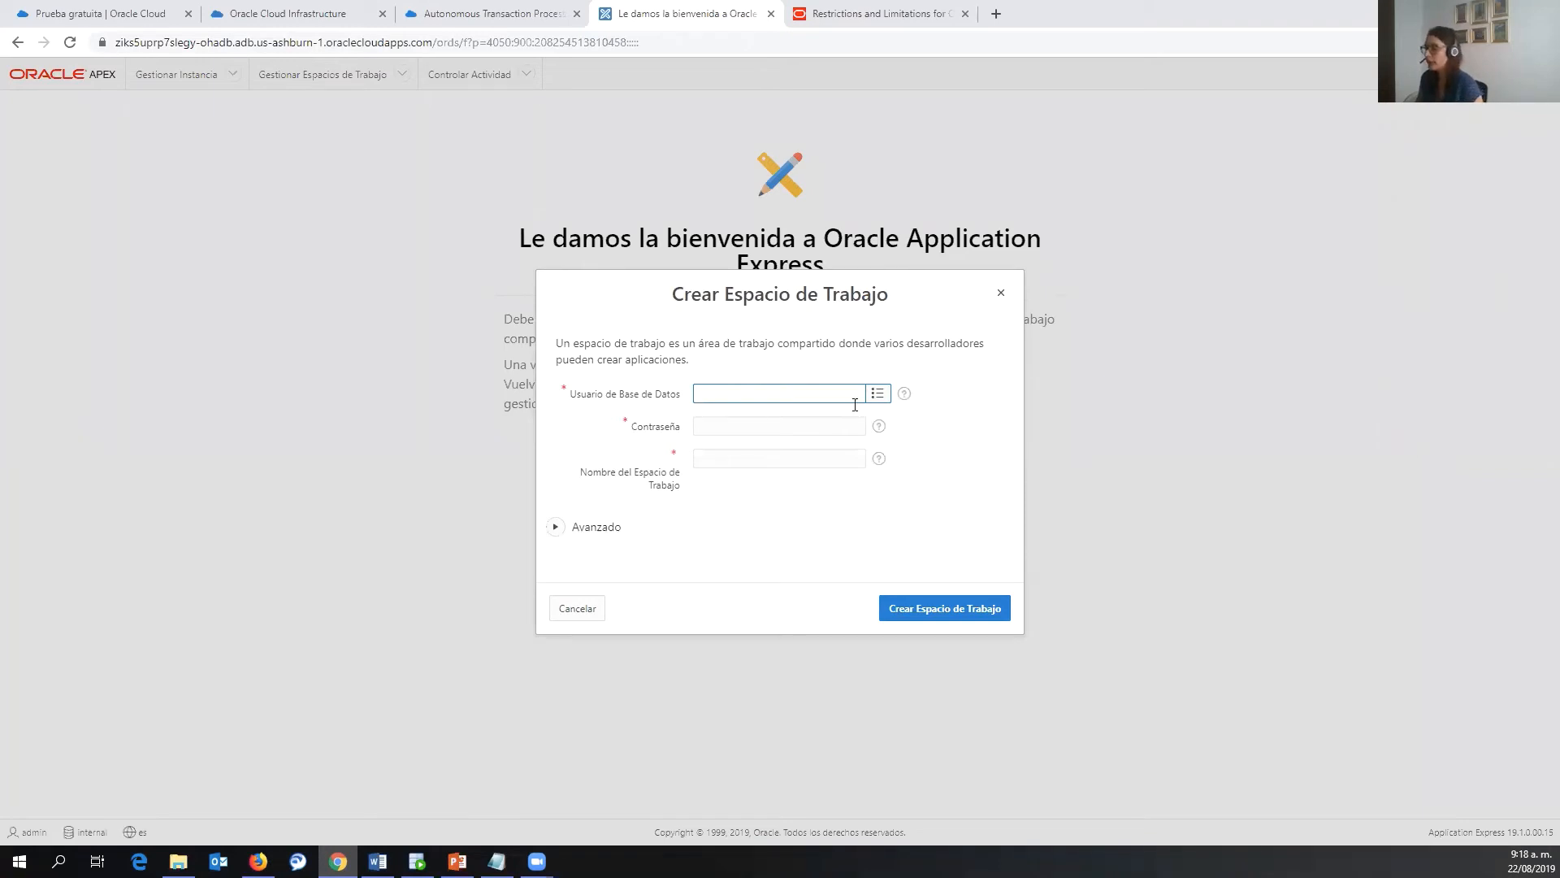
pyautogui.write('O')
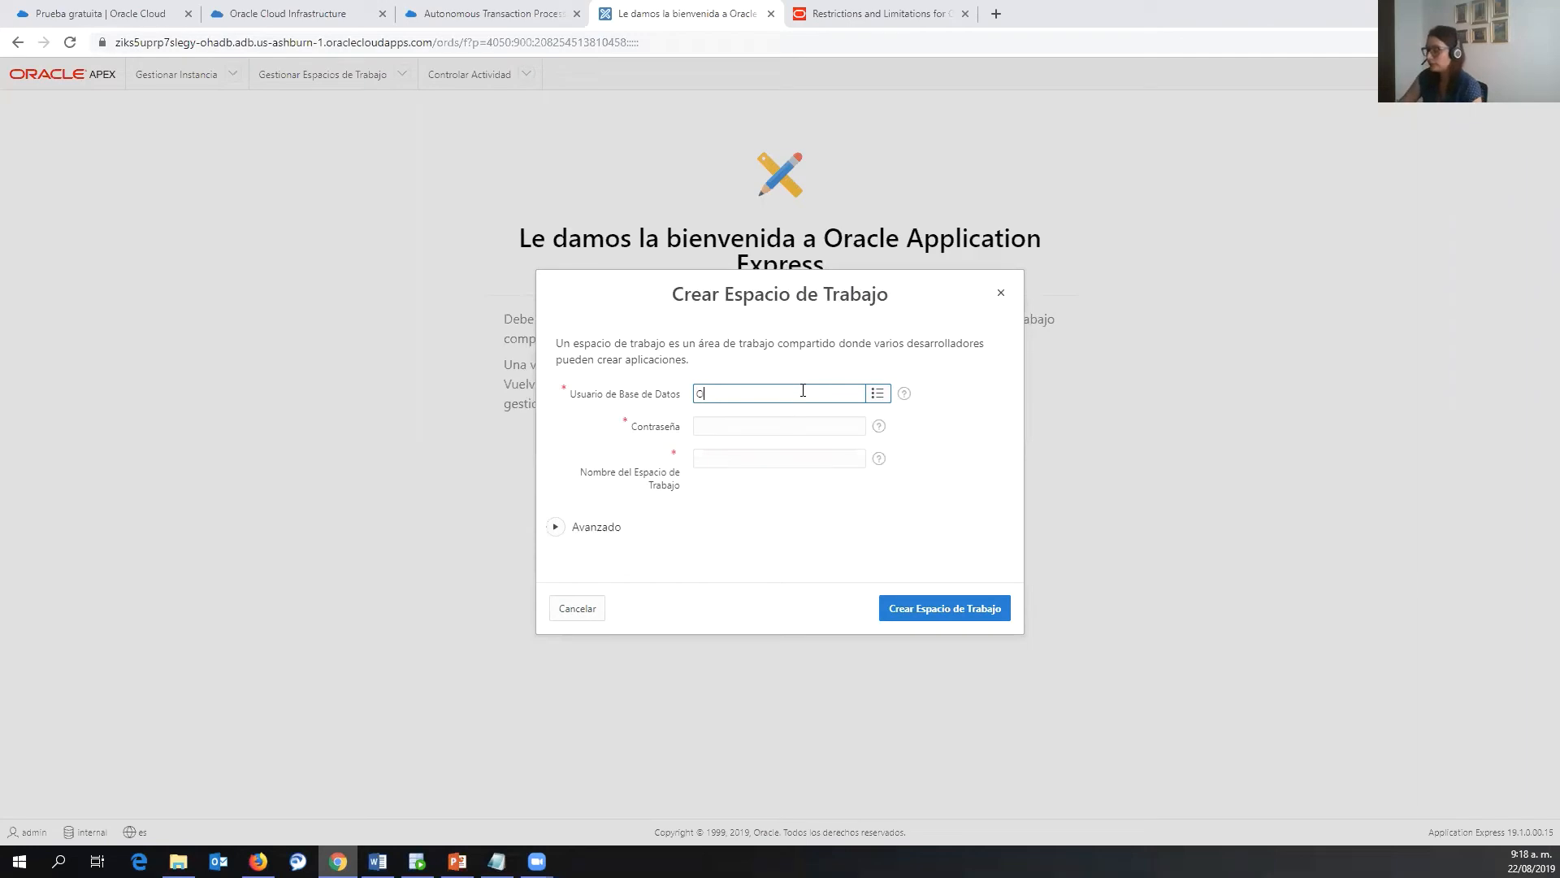
pyautogui.write('H_W')
pyautogui.write('DMIN')
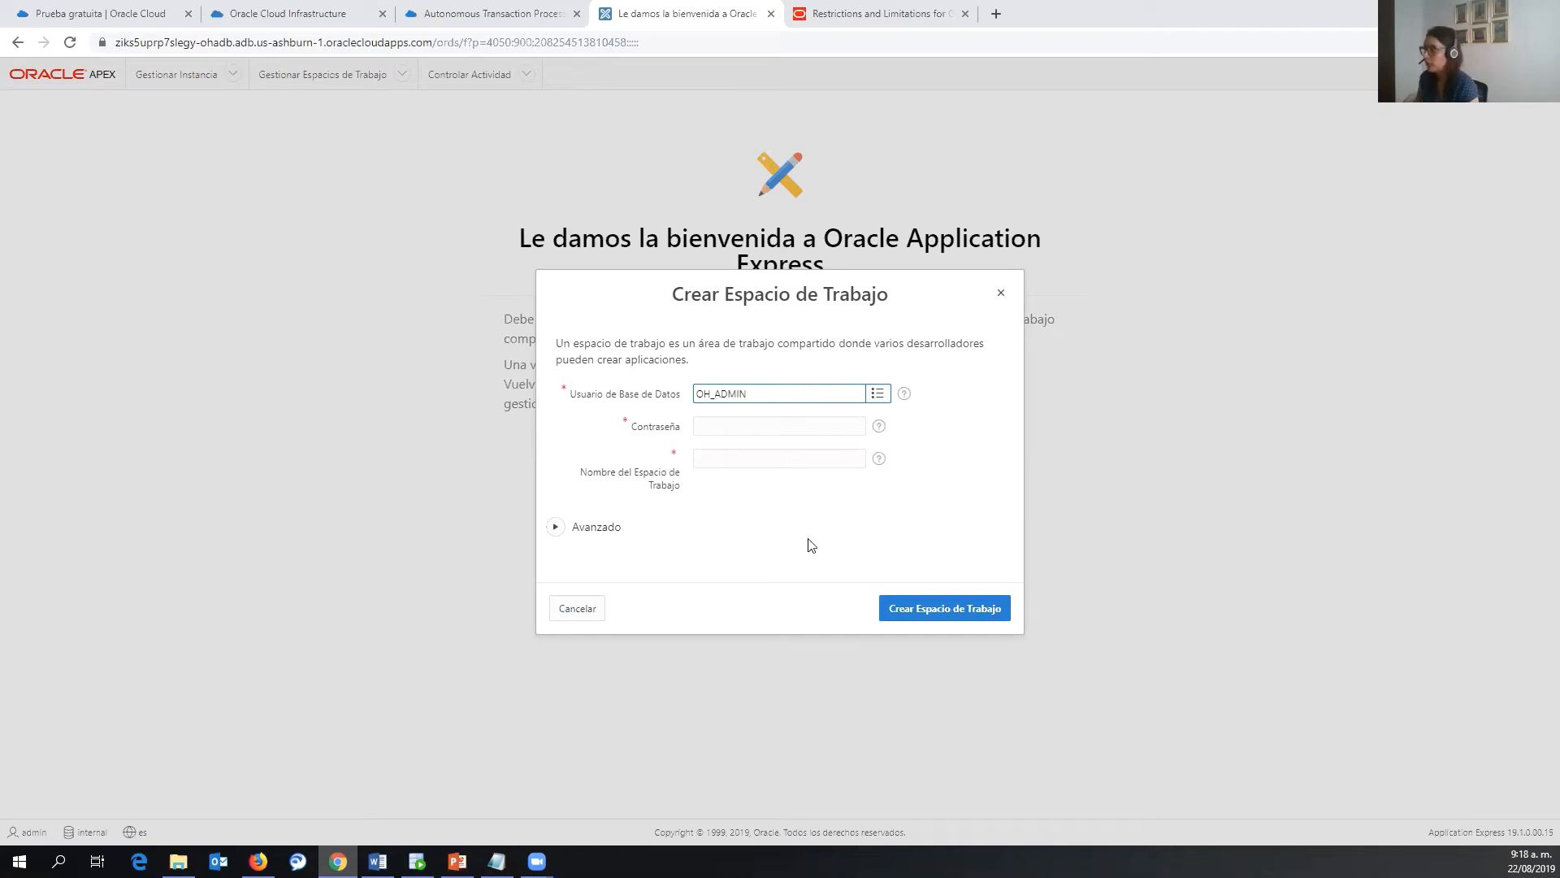
pyautogui.press('Tab')
pyautogui.hotkey('ctrl', 'v')
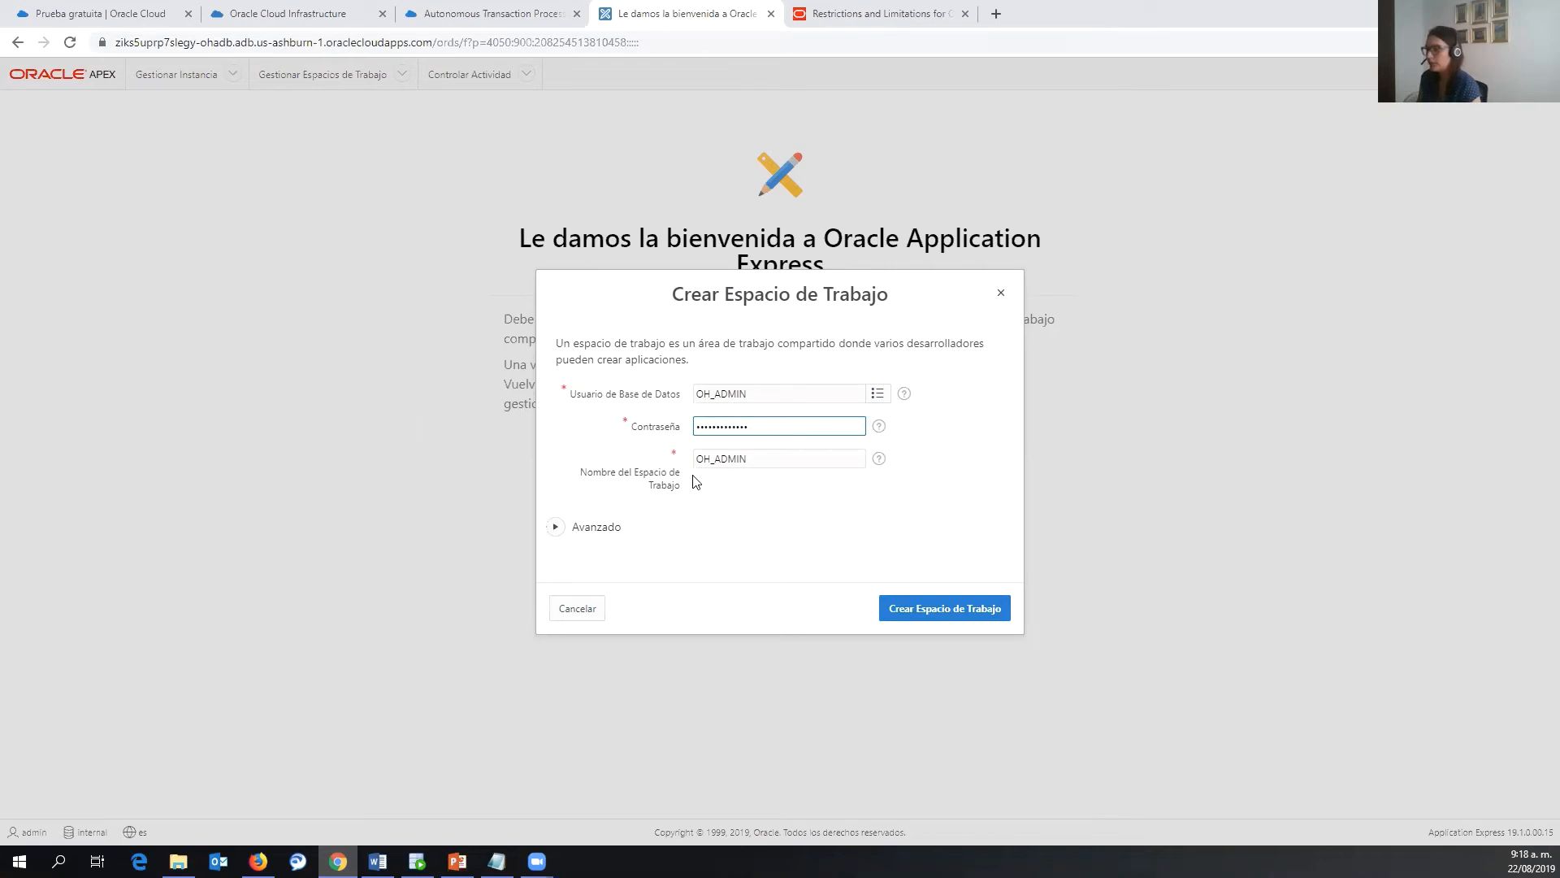
pyautogui.click(761, 460)
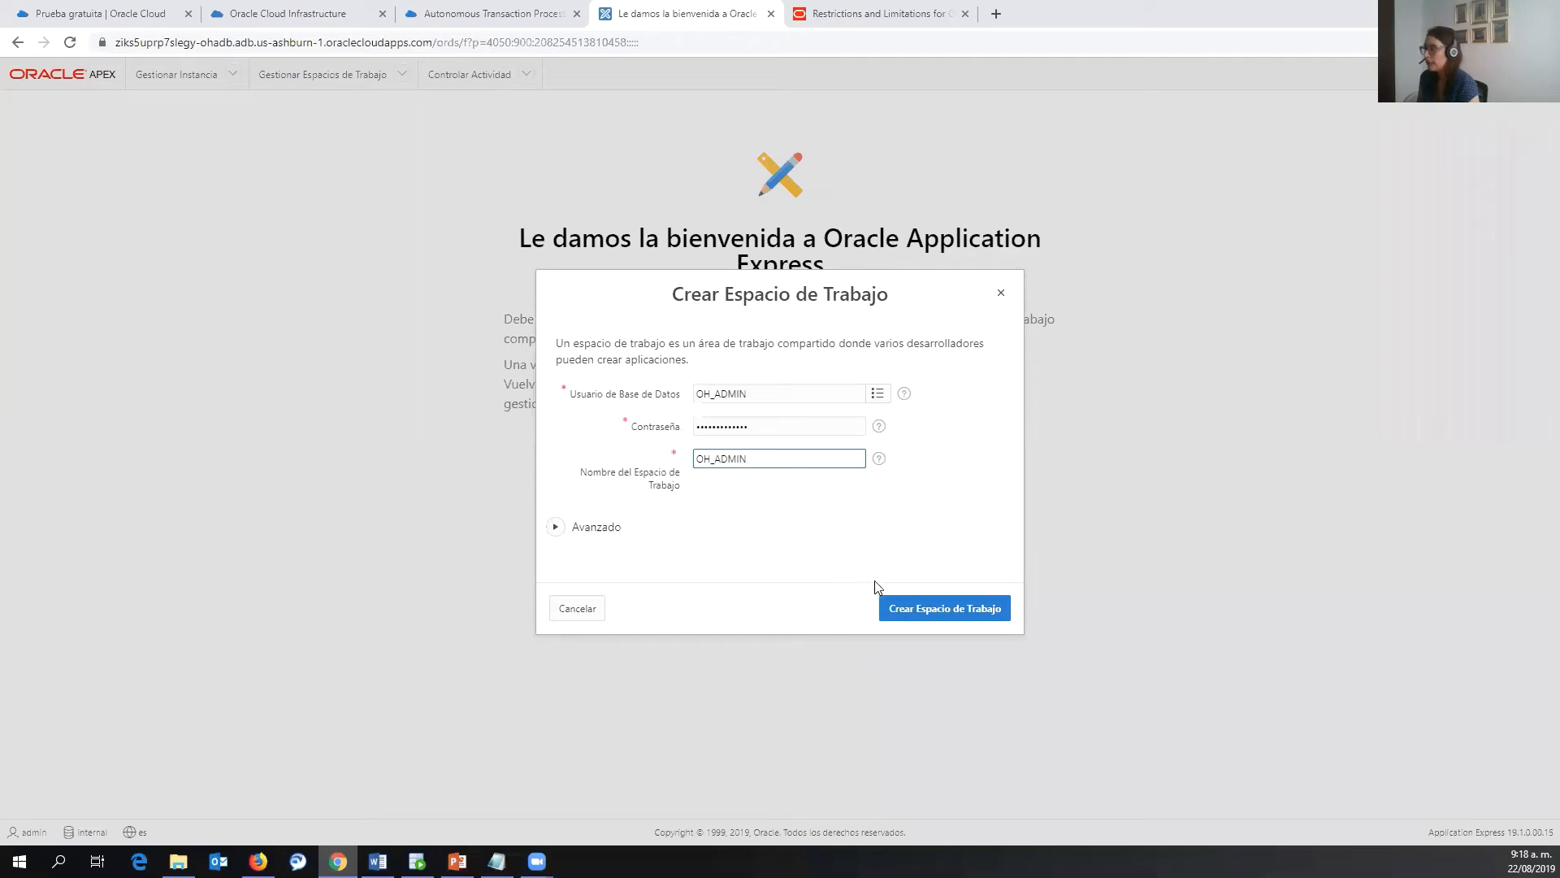
pyautogui.click(932, 618)
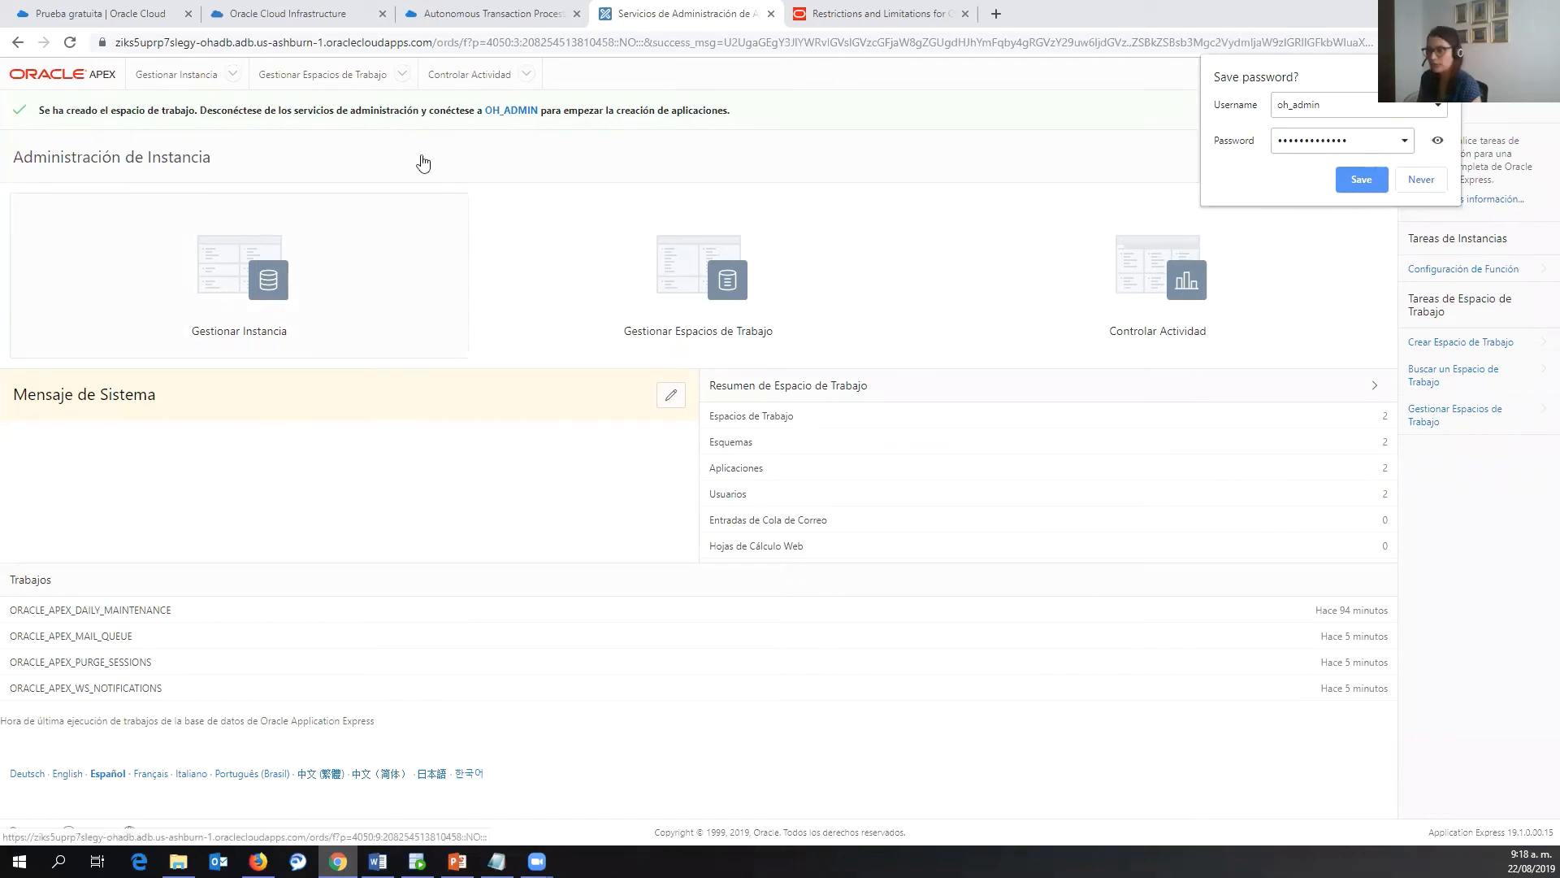
# - Sign in to the OH_ADMIN workspace with the pasted administrator password
pyautogui.click(524, 116)
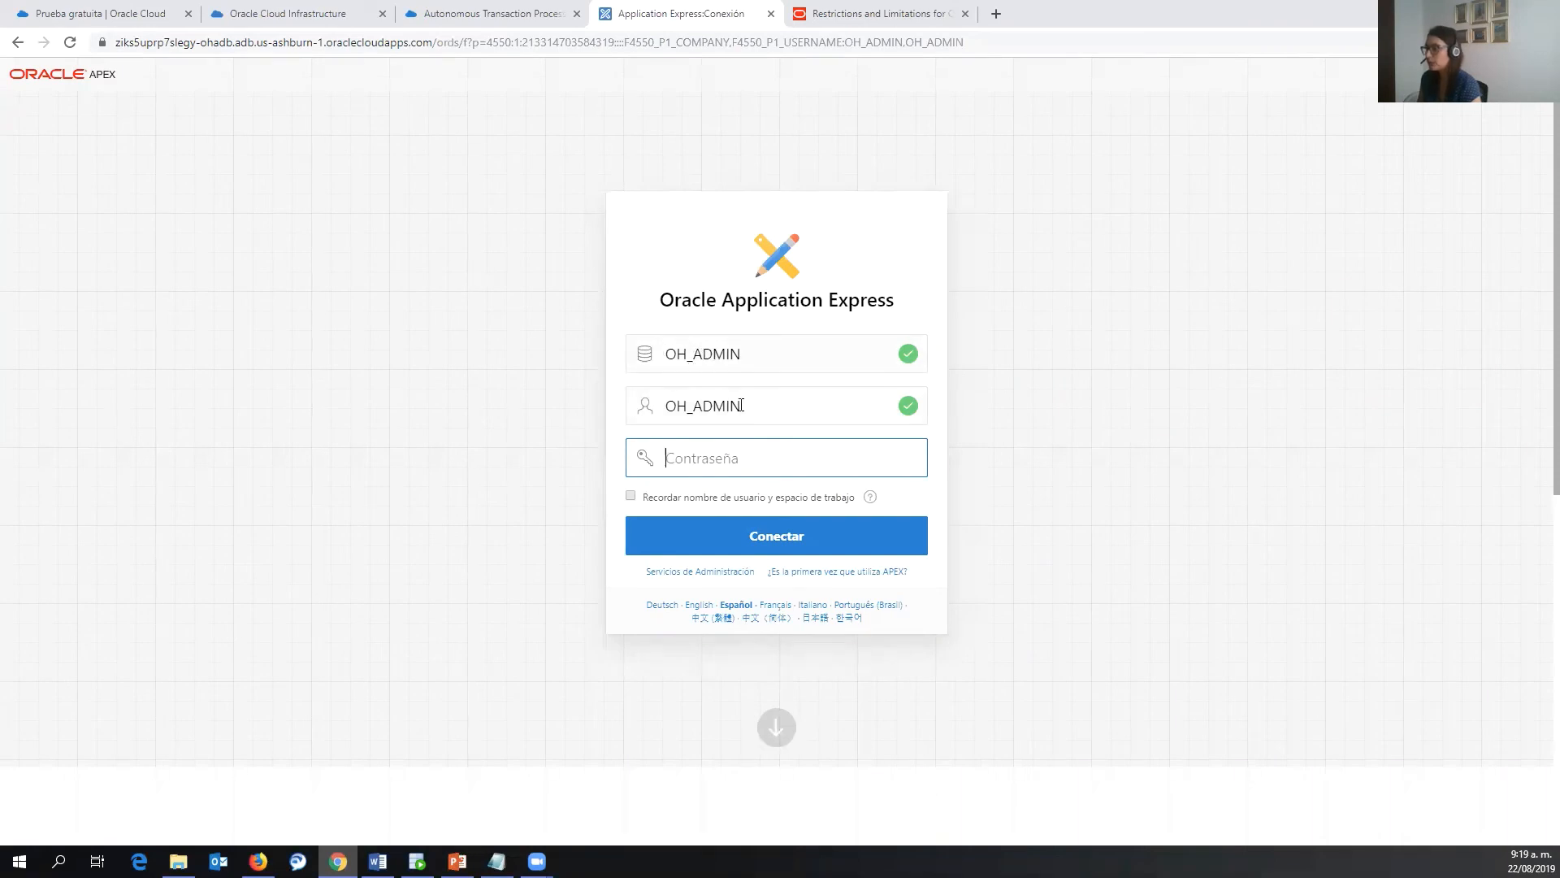
pyautogui.hotkey('ctrl', 'v')
pyautogui.click(748, 543)
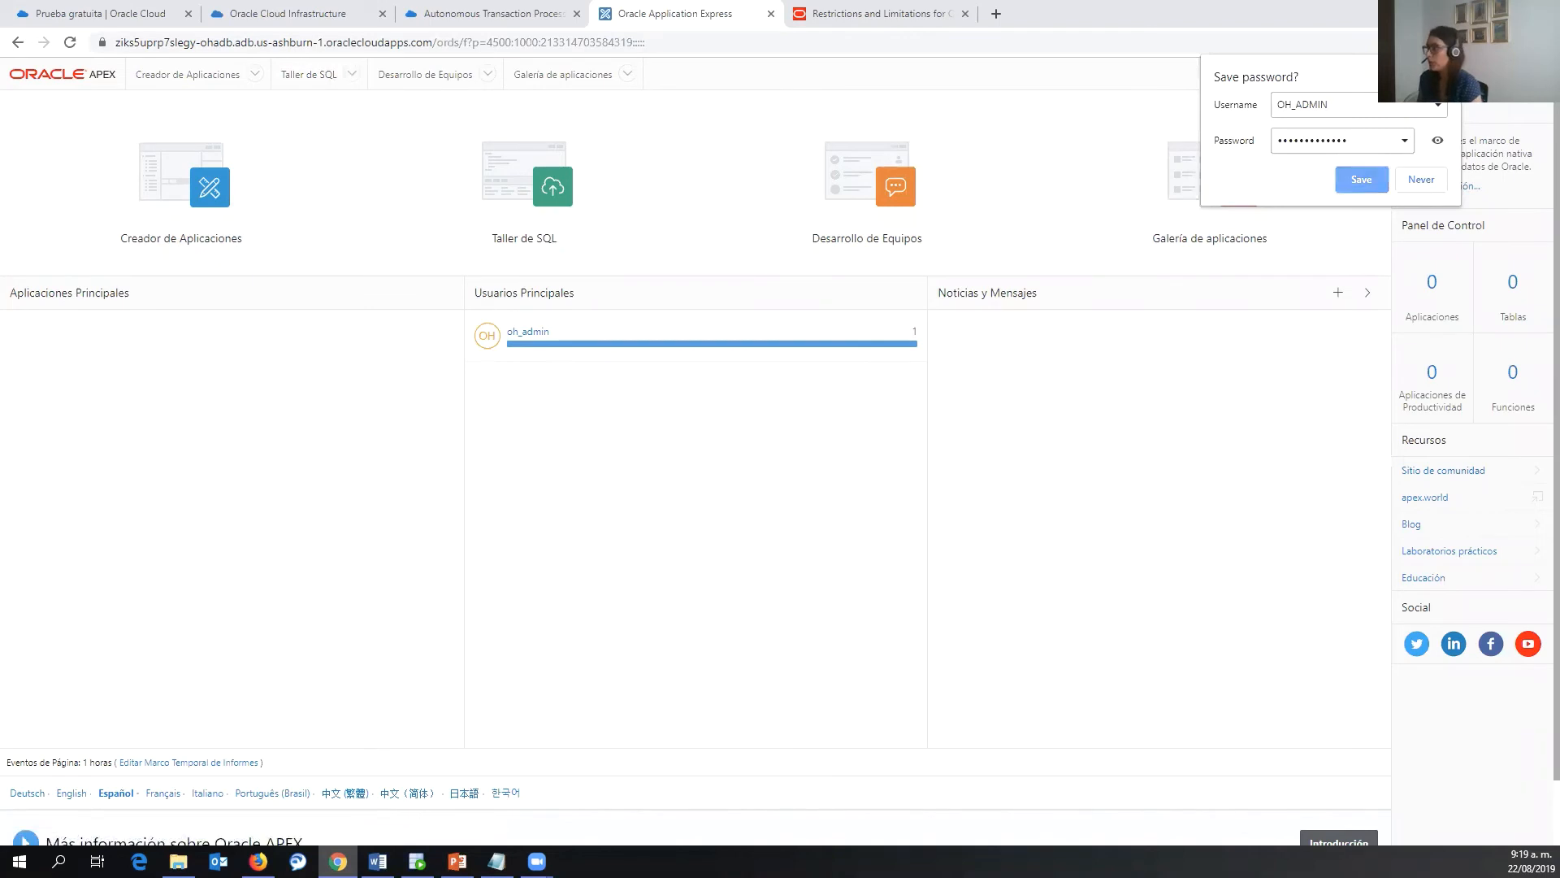
# - Go to Administration > Manage Users and Groups and start a new user
pyautogui.click(1376, 184)
pyautogui.click(1407, 74)
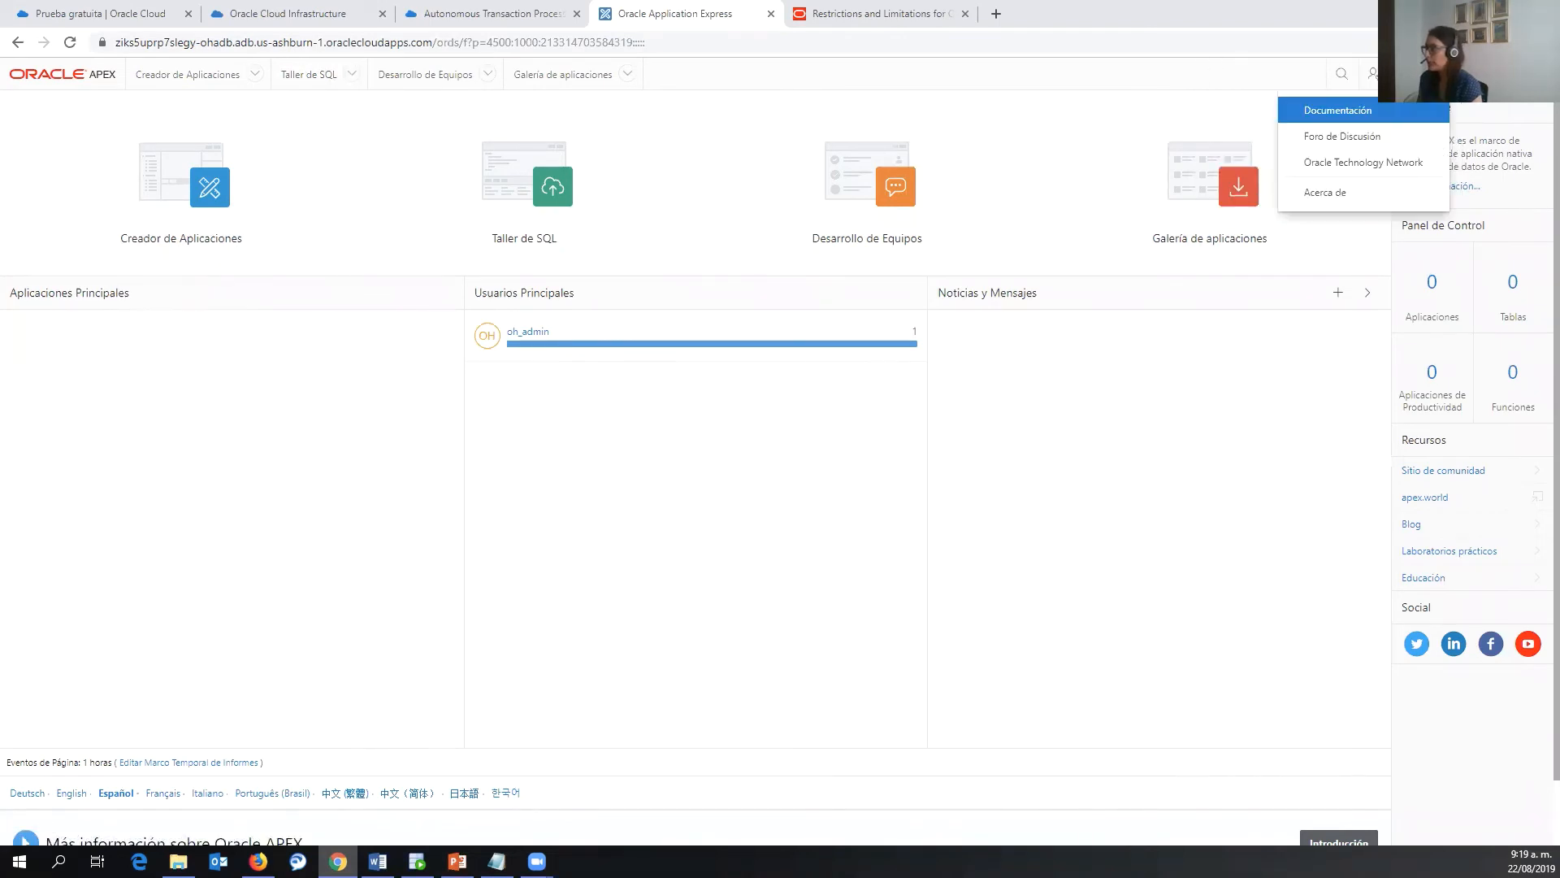
pyautogui.click(1372, 74)
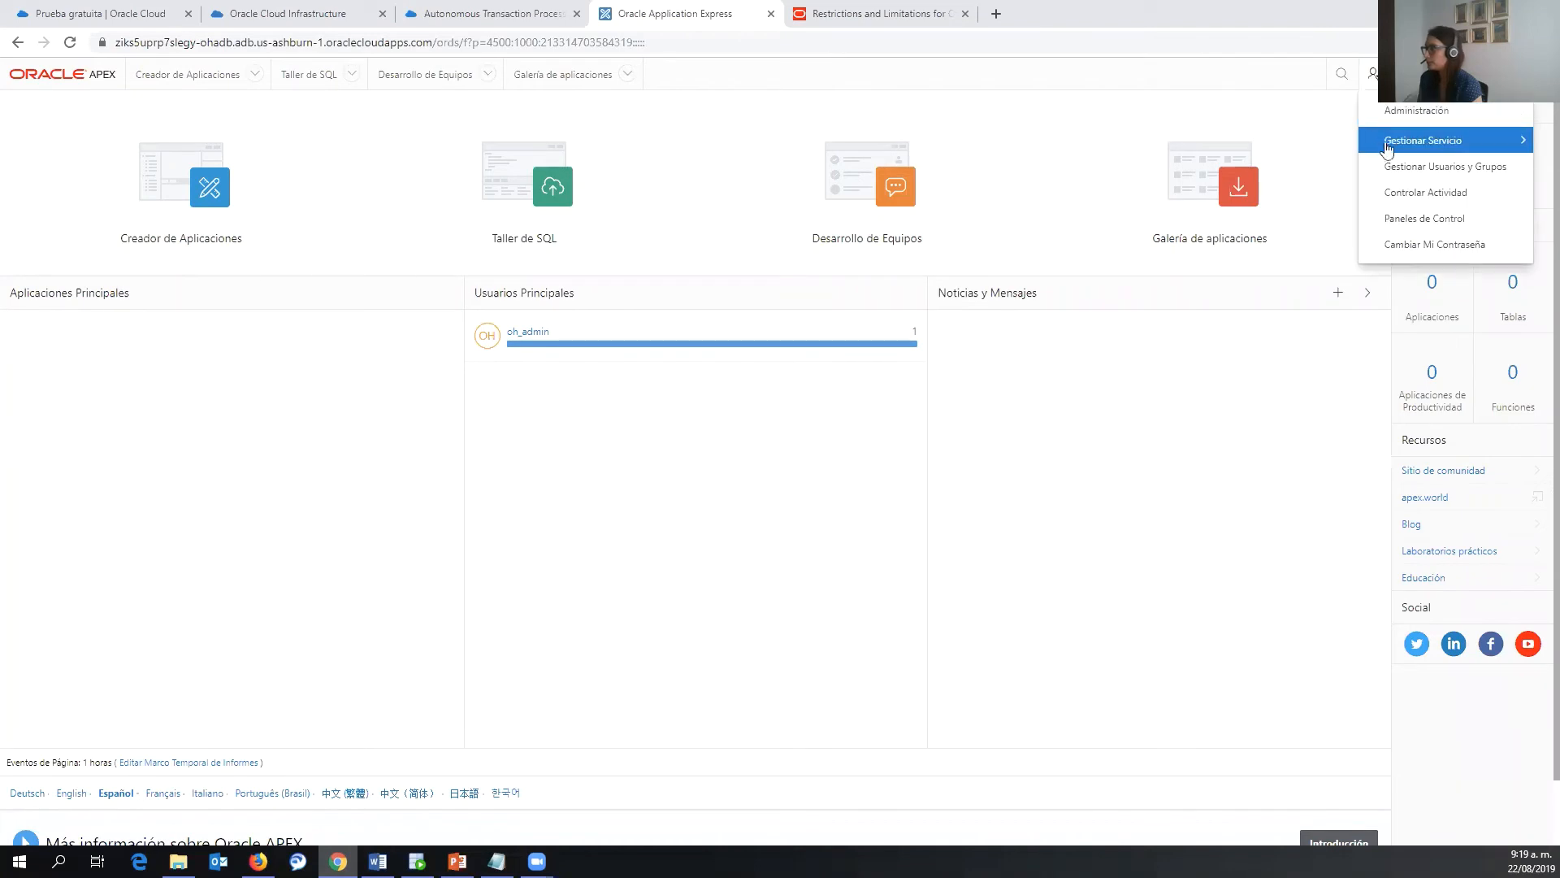
pyautogui.click(1394, 187)
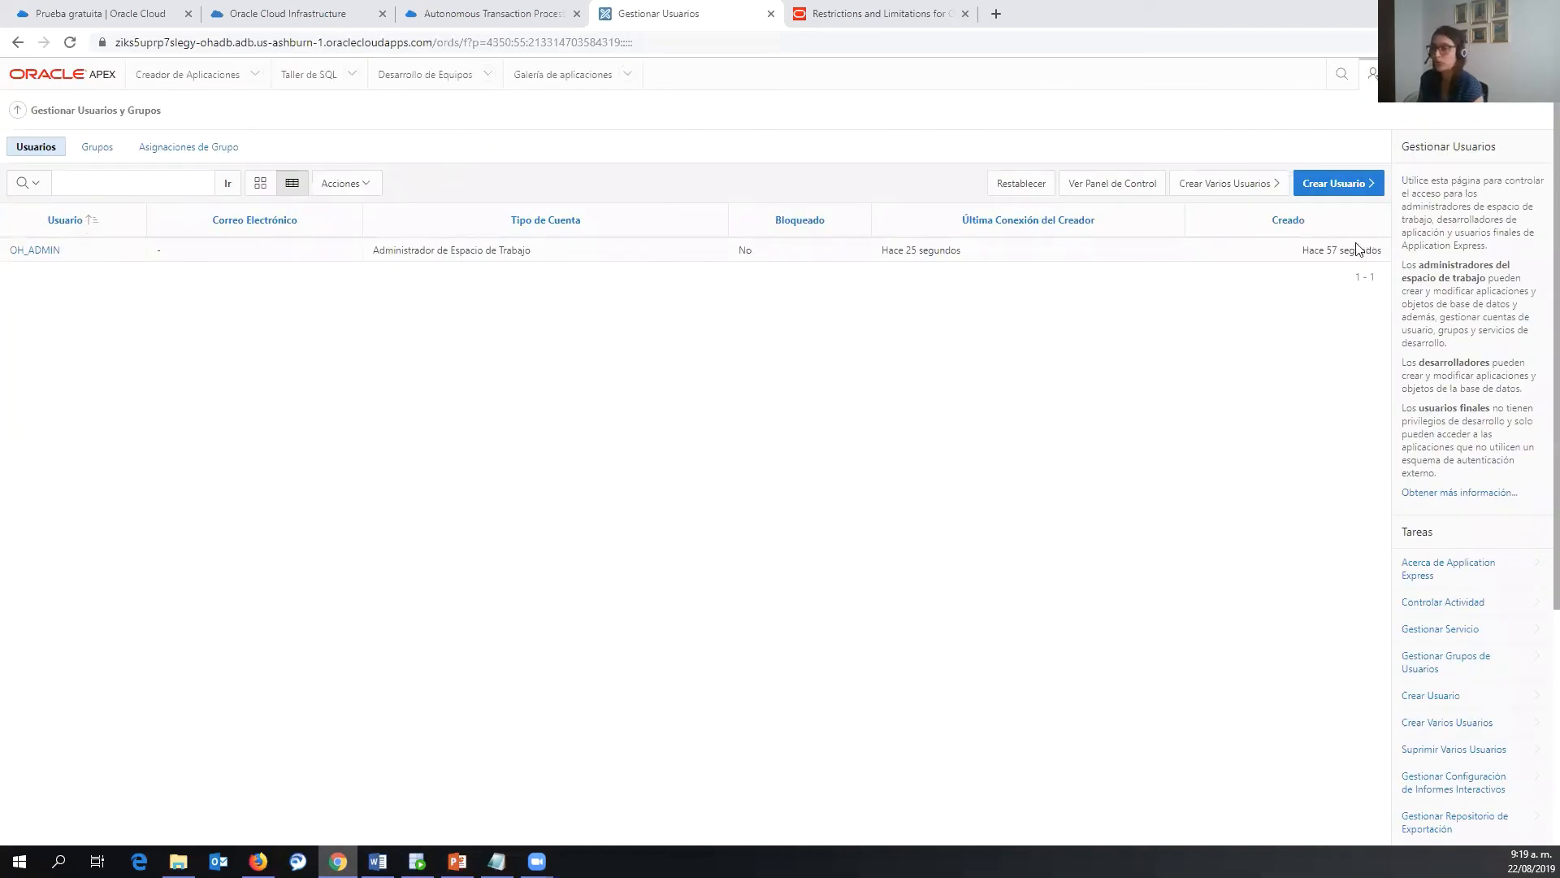
pyautogui.click(1363, 187)
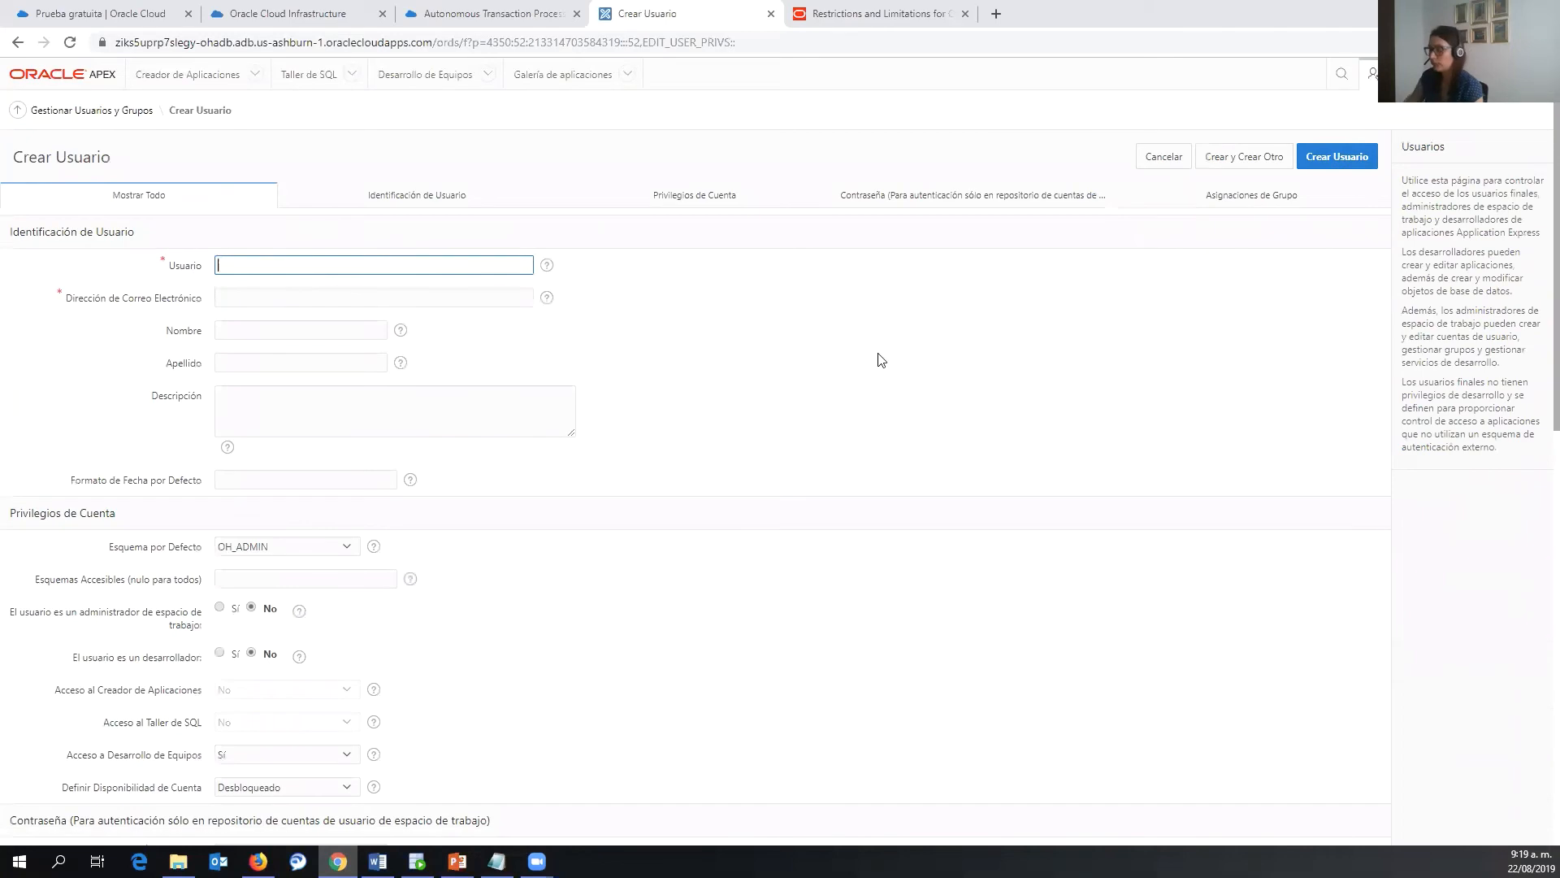
# - Enter username oh_developer, fill in an e-mail address, and set developer to Yes
pyautogui.write('eveloper')
pyautogui.click(448, 299)
pyautogui.write('a@a.com')
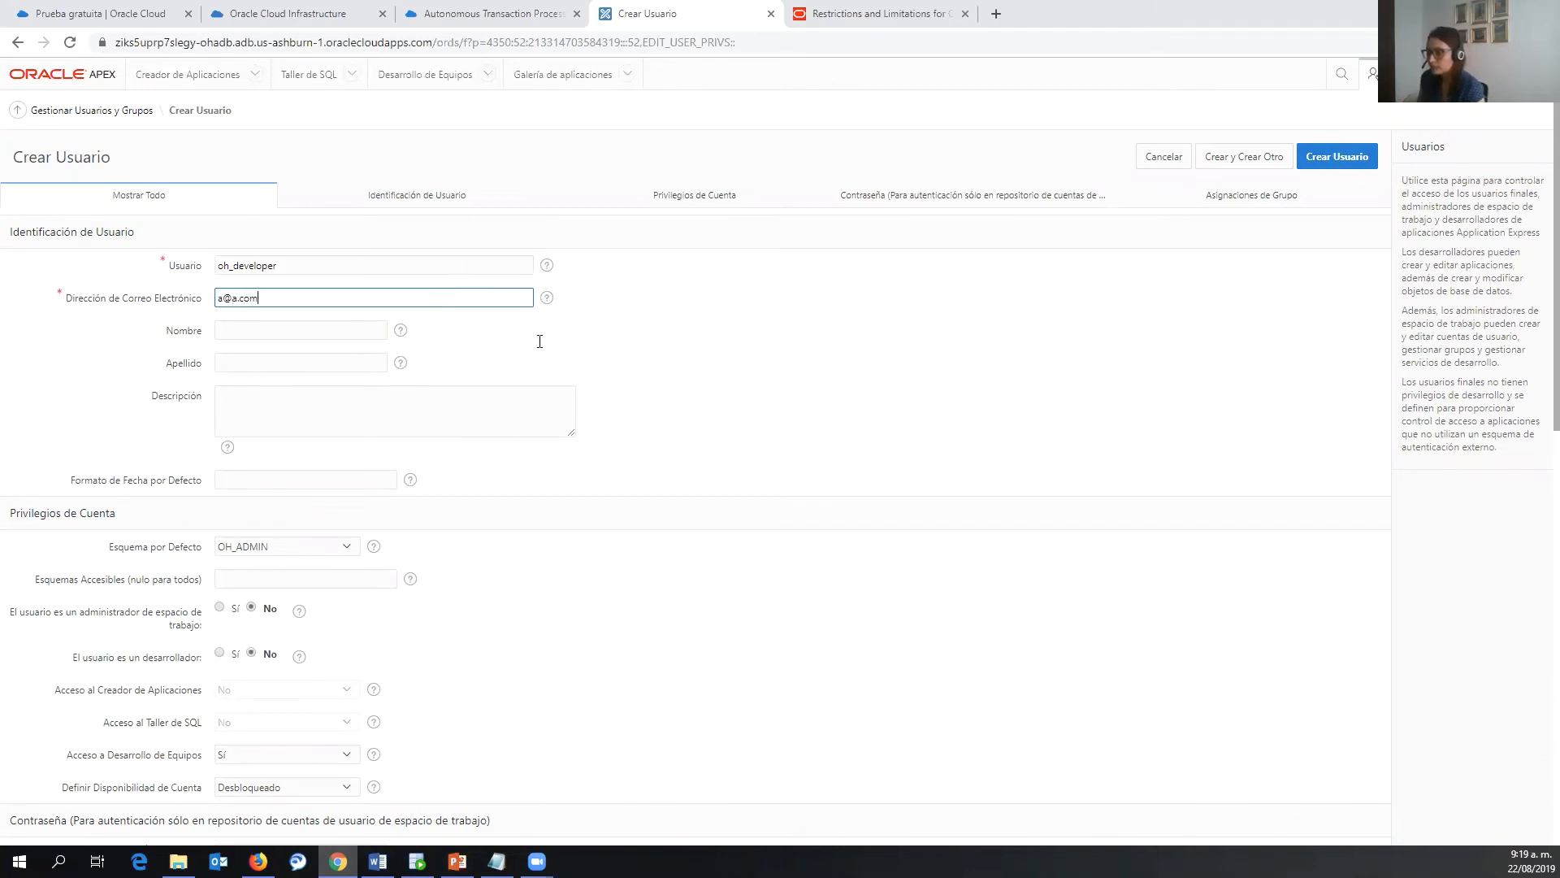
pyautogui.scroll(-2, 541, 349)
pyautogui.scroll(-2, 541, 350)
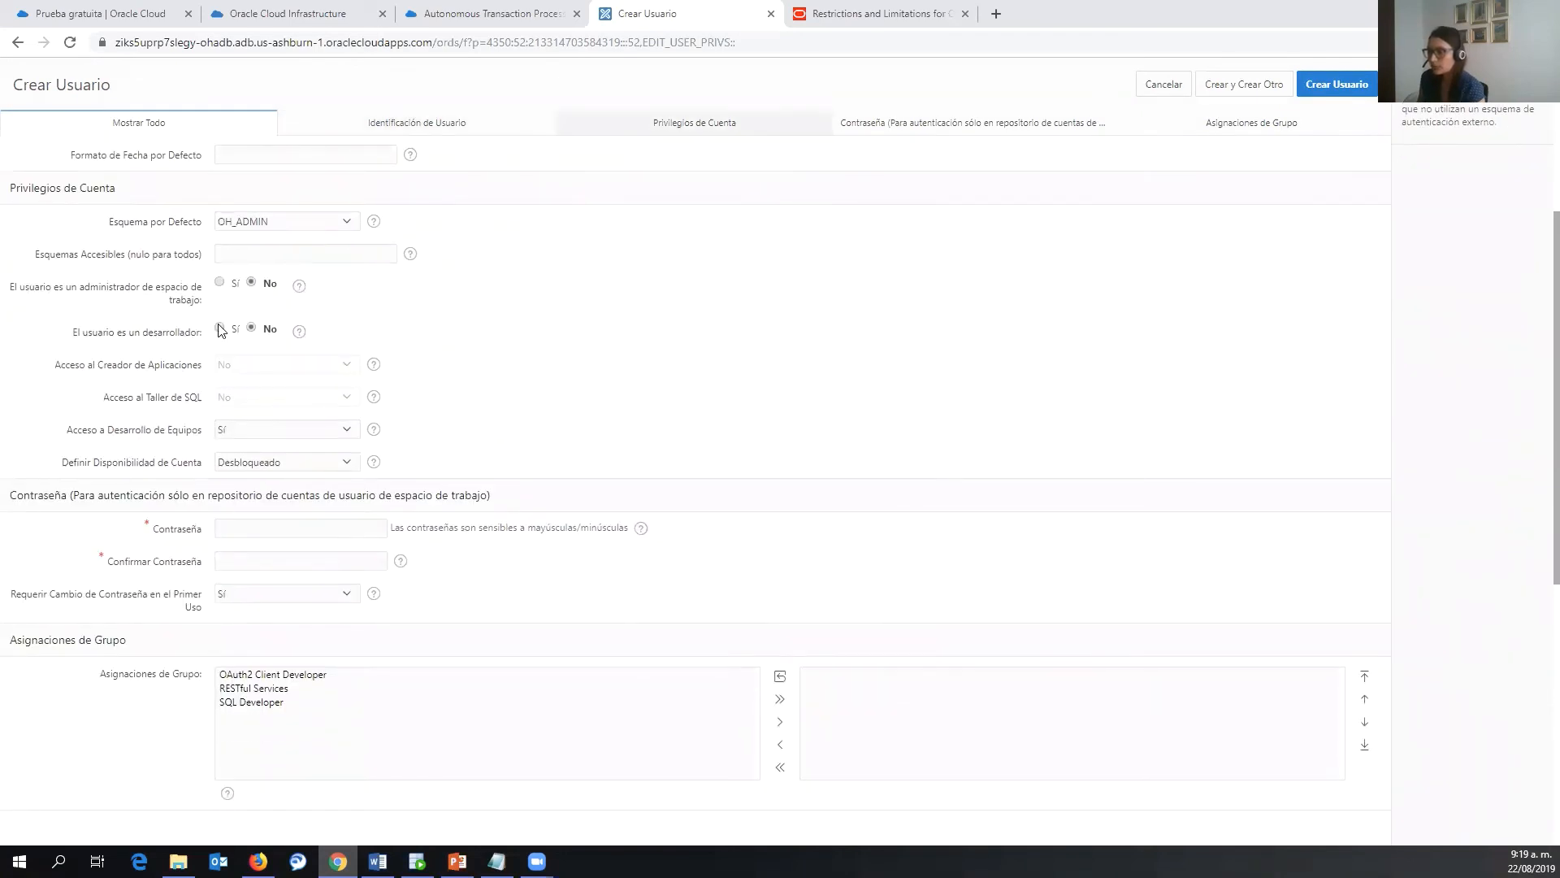
pyautogui.click(220, 328)
# - Enter and confirm the user's password, then save with Create and Create Another
pyautogui.scroll(-2, 650, 455)
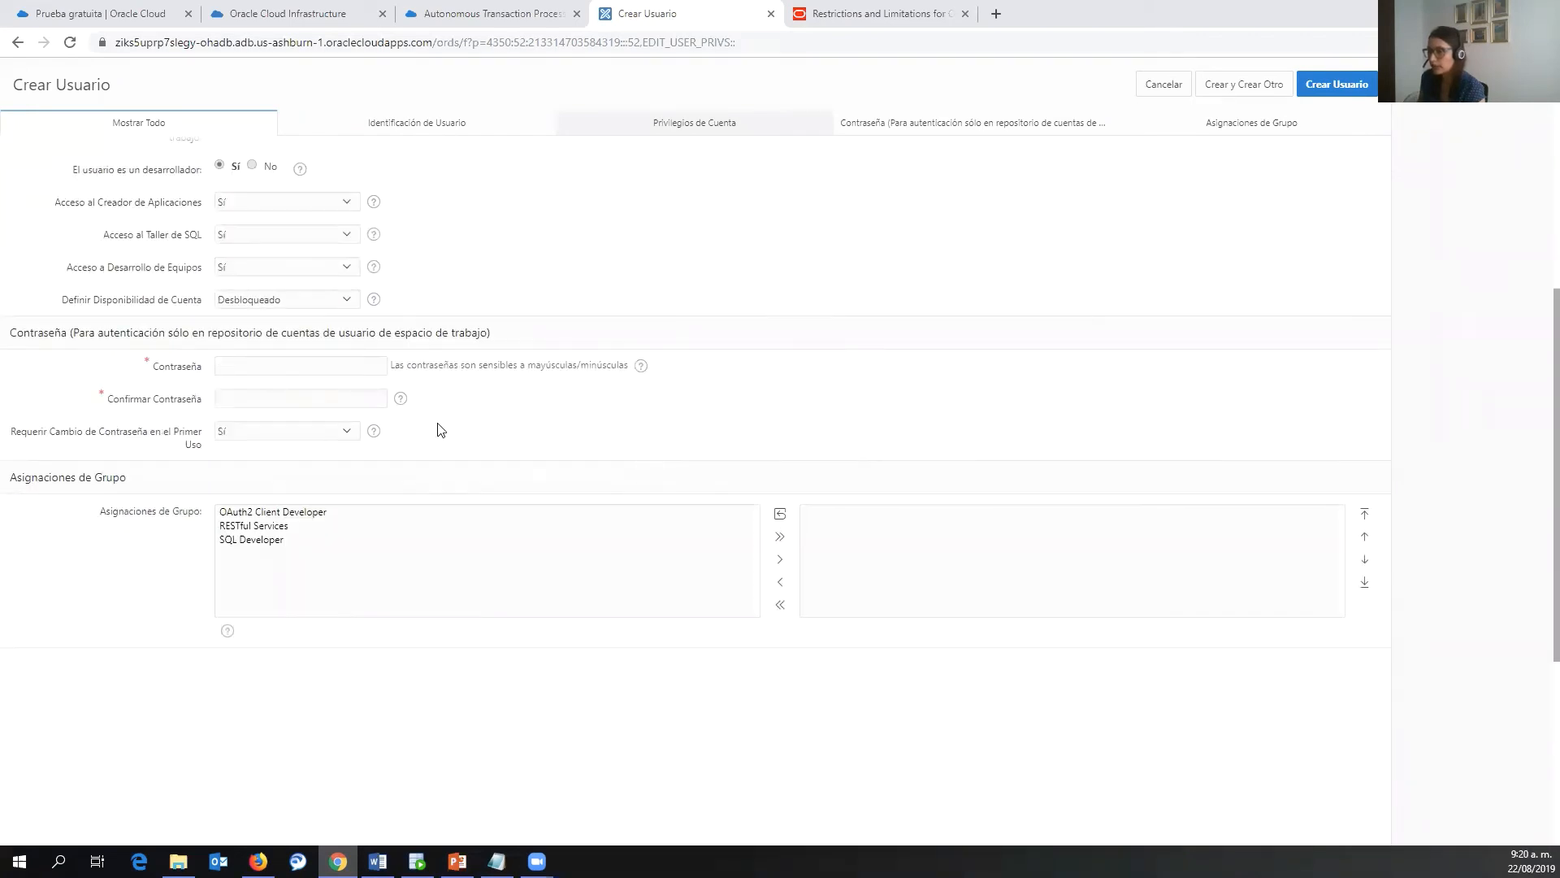
pyautogui.click(349, 374)
pyautogui.hotkey('ctrl', 'v')
pyautogui.click(327, 398)
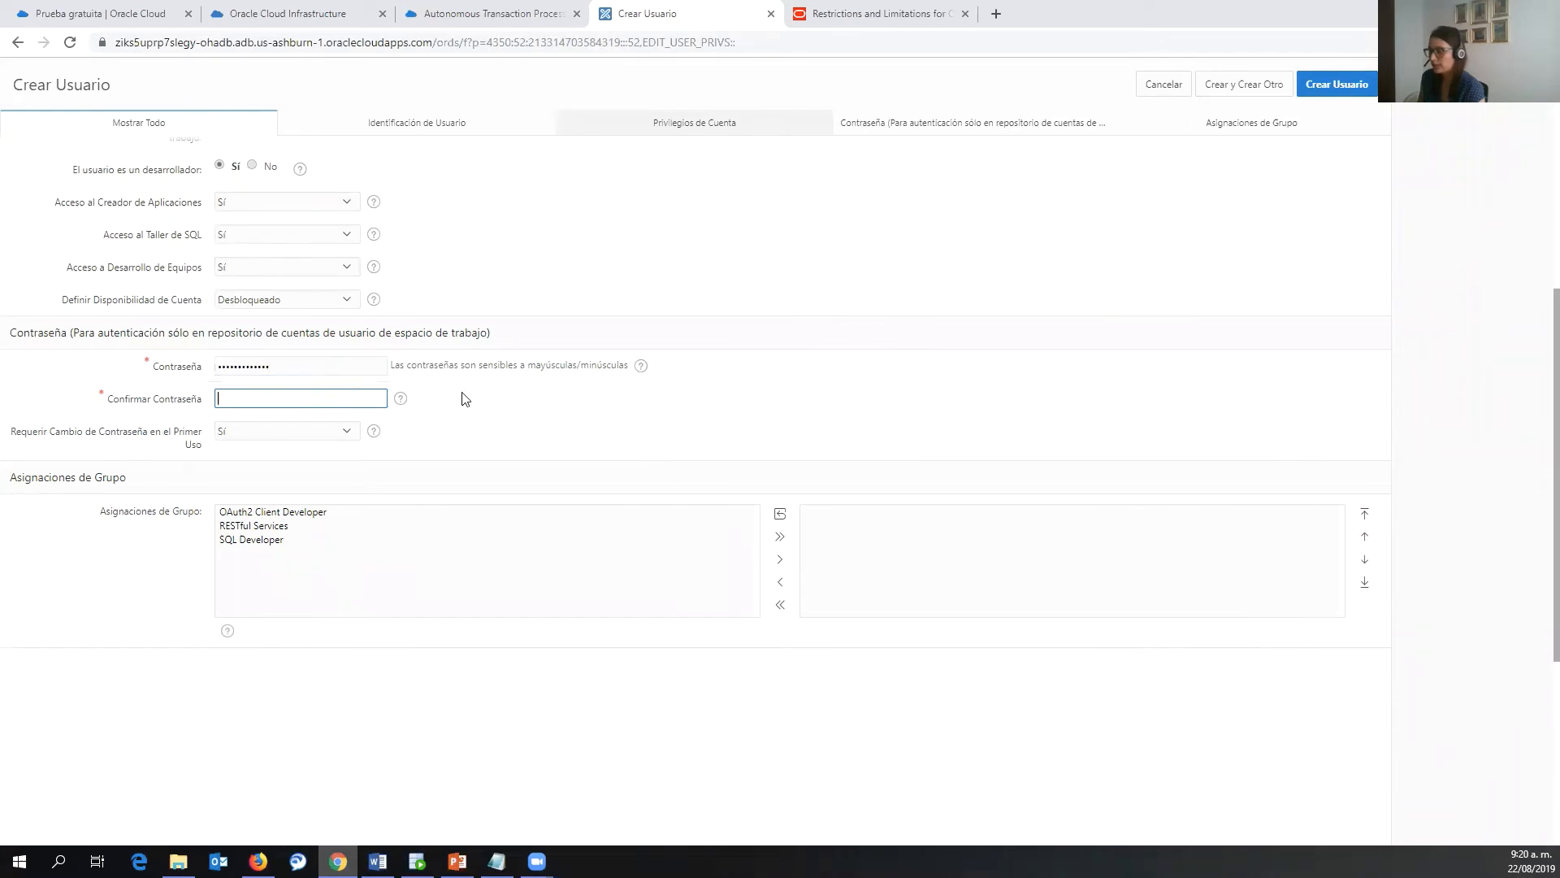
pyautogui.hotkey('ctrl', 'v')
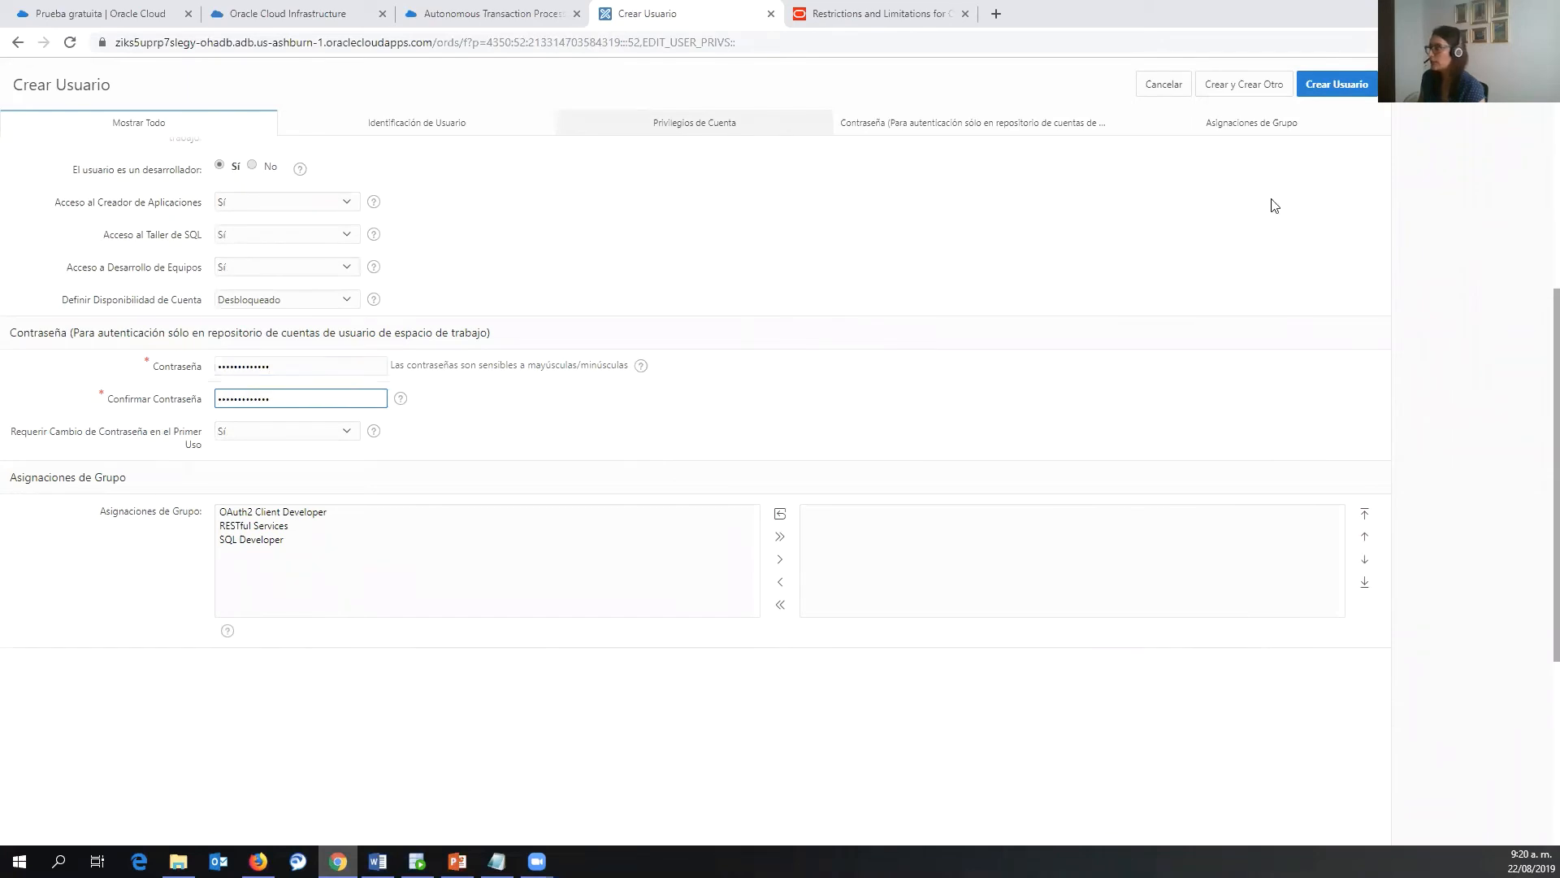
pyautogui.click(1261, 91)
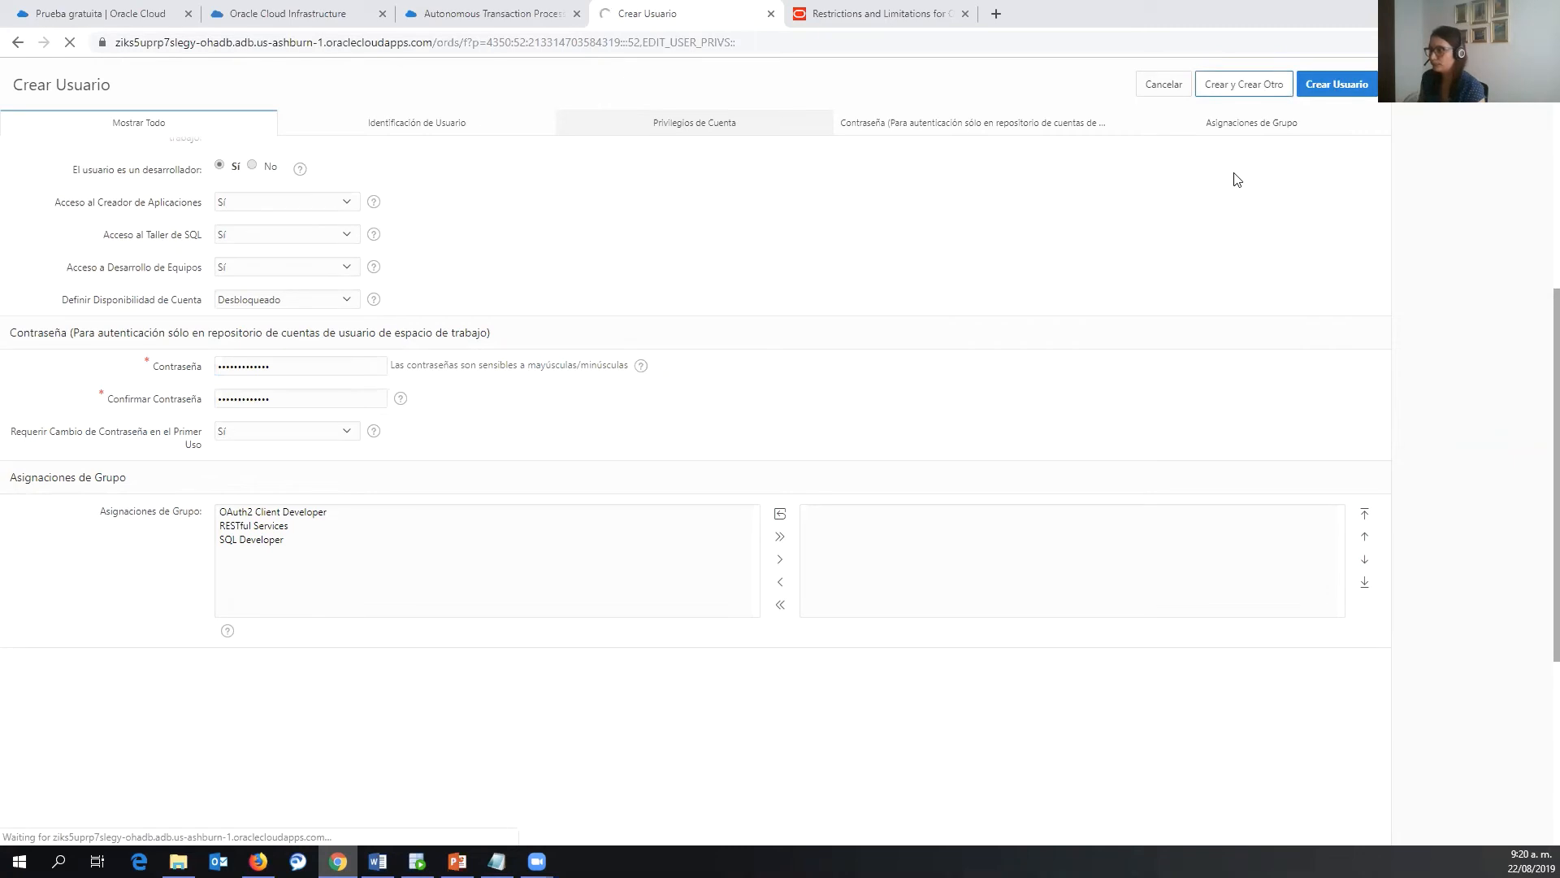
# - Enter username oh_user, fill in an e-mail address, and enter and confirm the password
pyautogui.write('ch_')
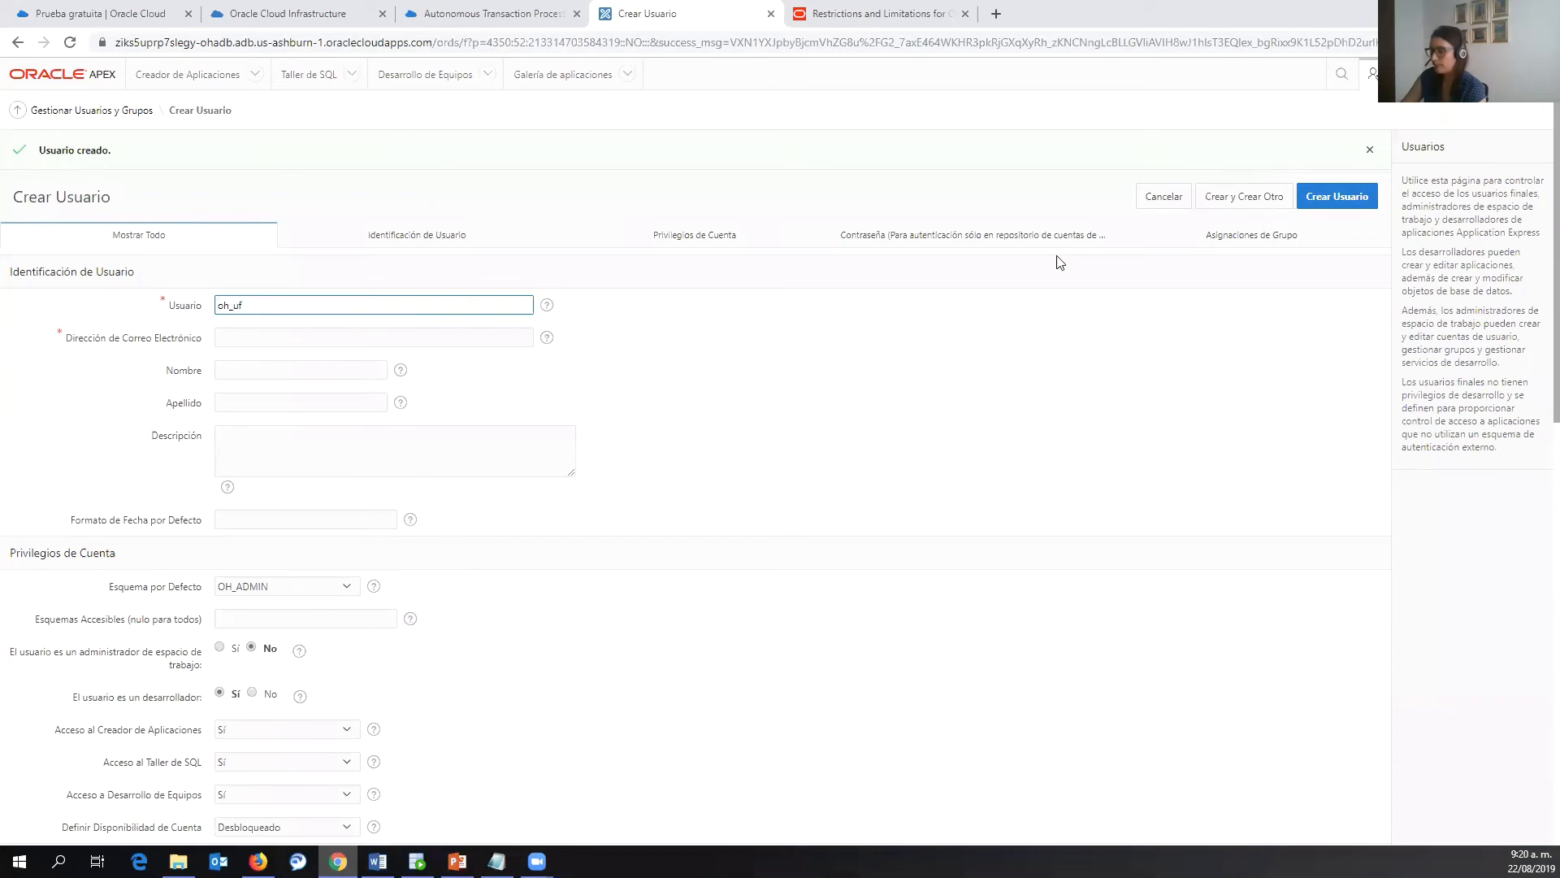
pyautogui.write('user')
pyautogui.click(385, 327)
pyautogui.write('a@')
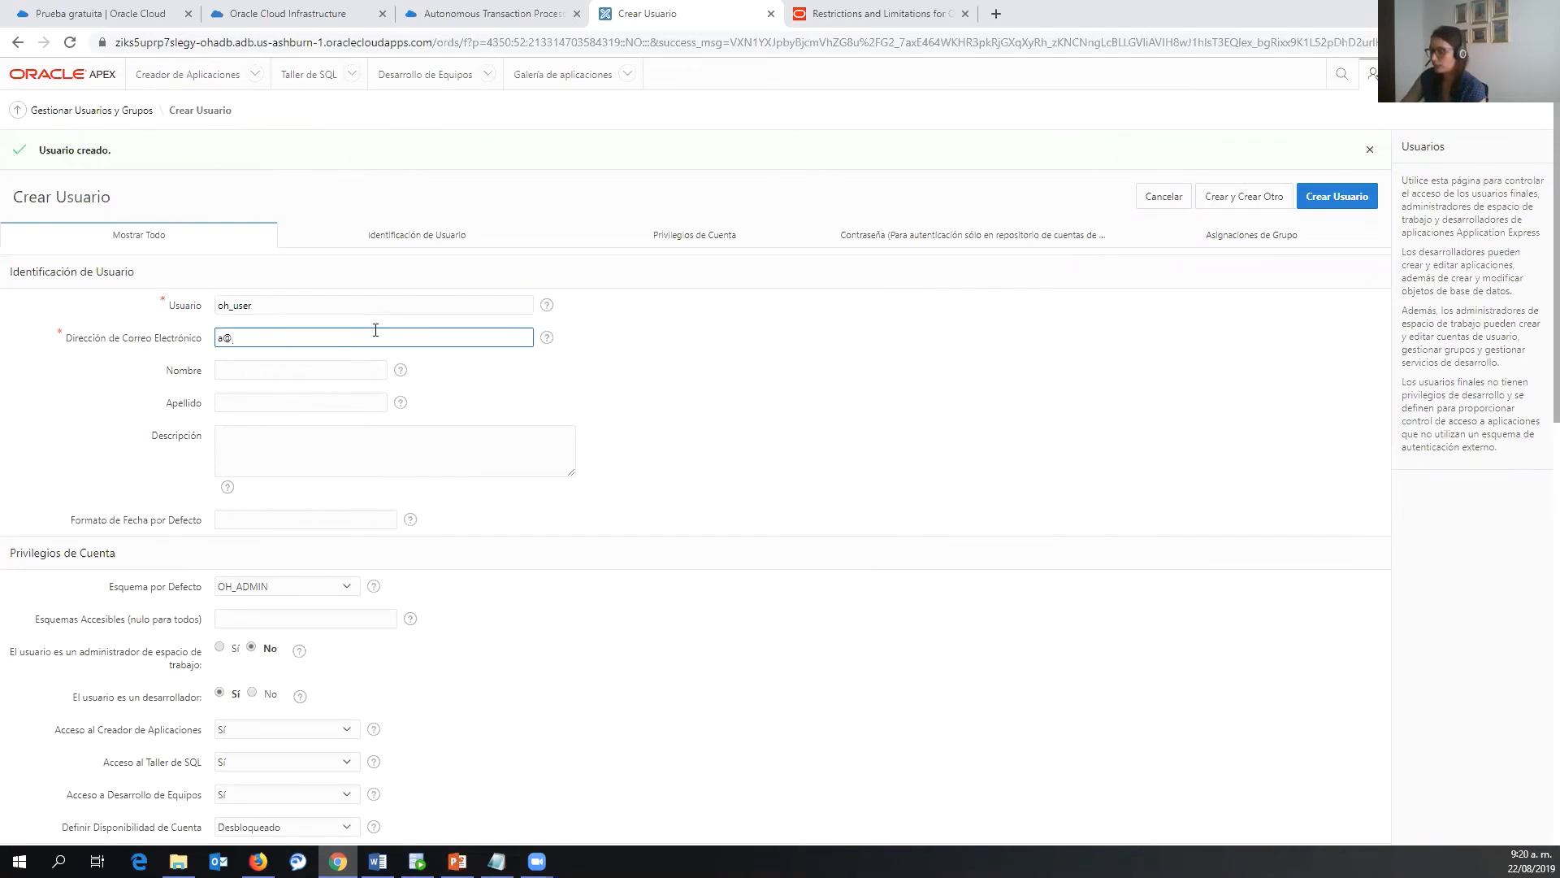
pyautogui.write('a.com')
pyautogui.scroll(-4, 382, 333)
pyautogui.scroll(-1, 385, 336)
pyautogui.click(307, 404)
pyautogui.hotkey('ctrl', 'v')
pyautogui.click(285, 437)
pyautogui.hotkey('ctrl', 'v')
# - Keep OH_ADMIN as oh_user's default schema
pyautogui.scroll(3, 353, 403)
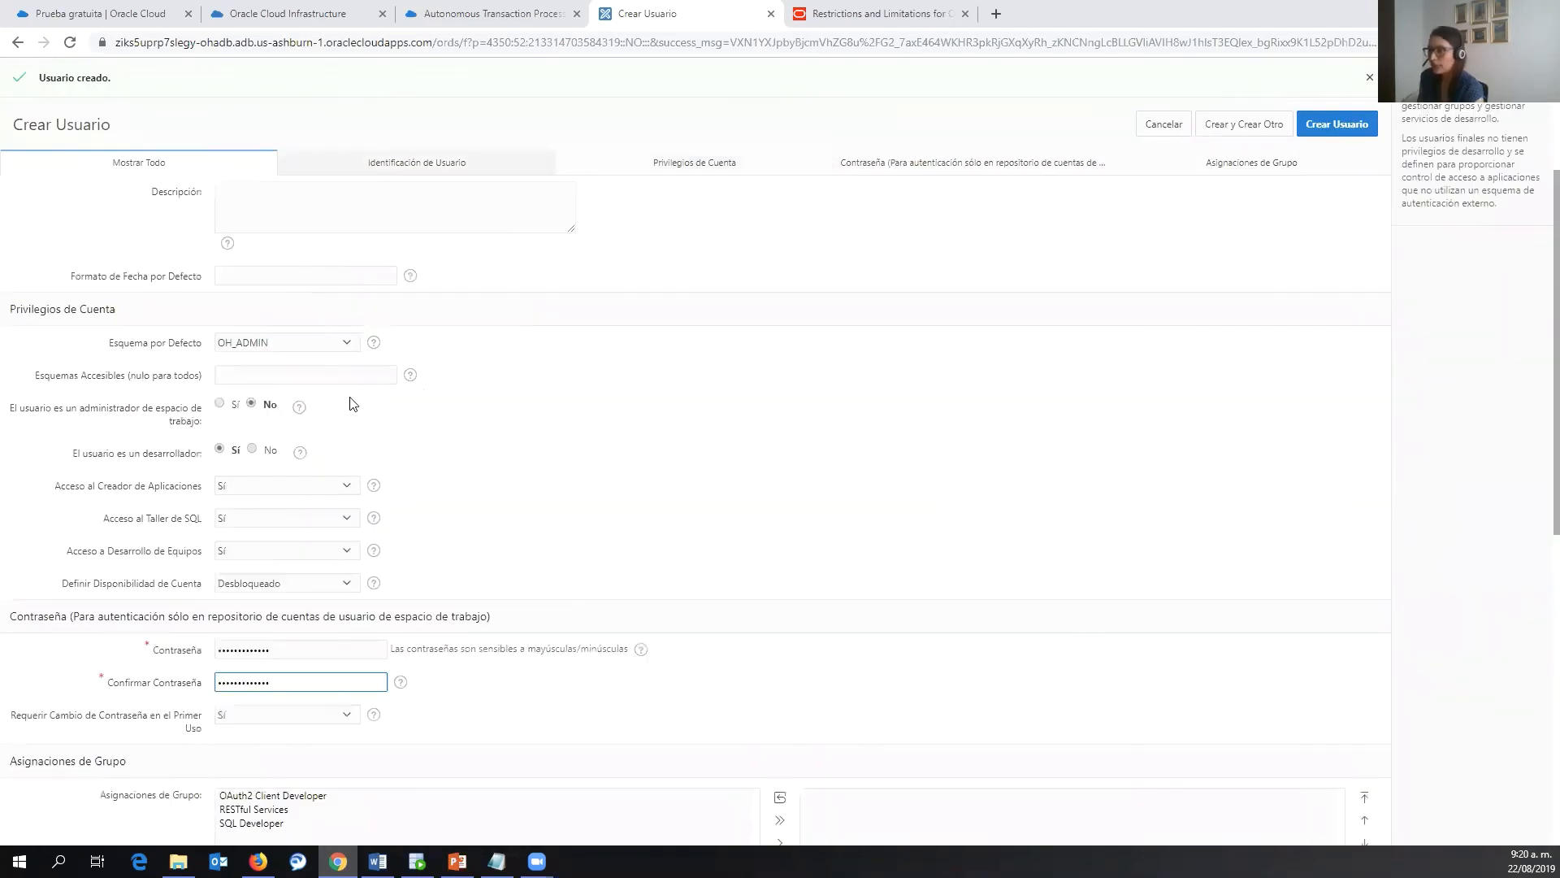
pyautogui.scroll(1, 353, 403)
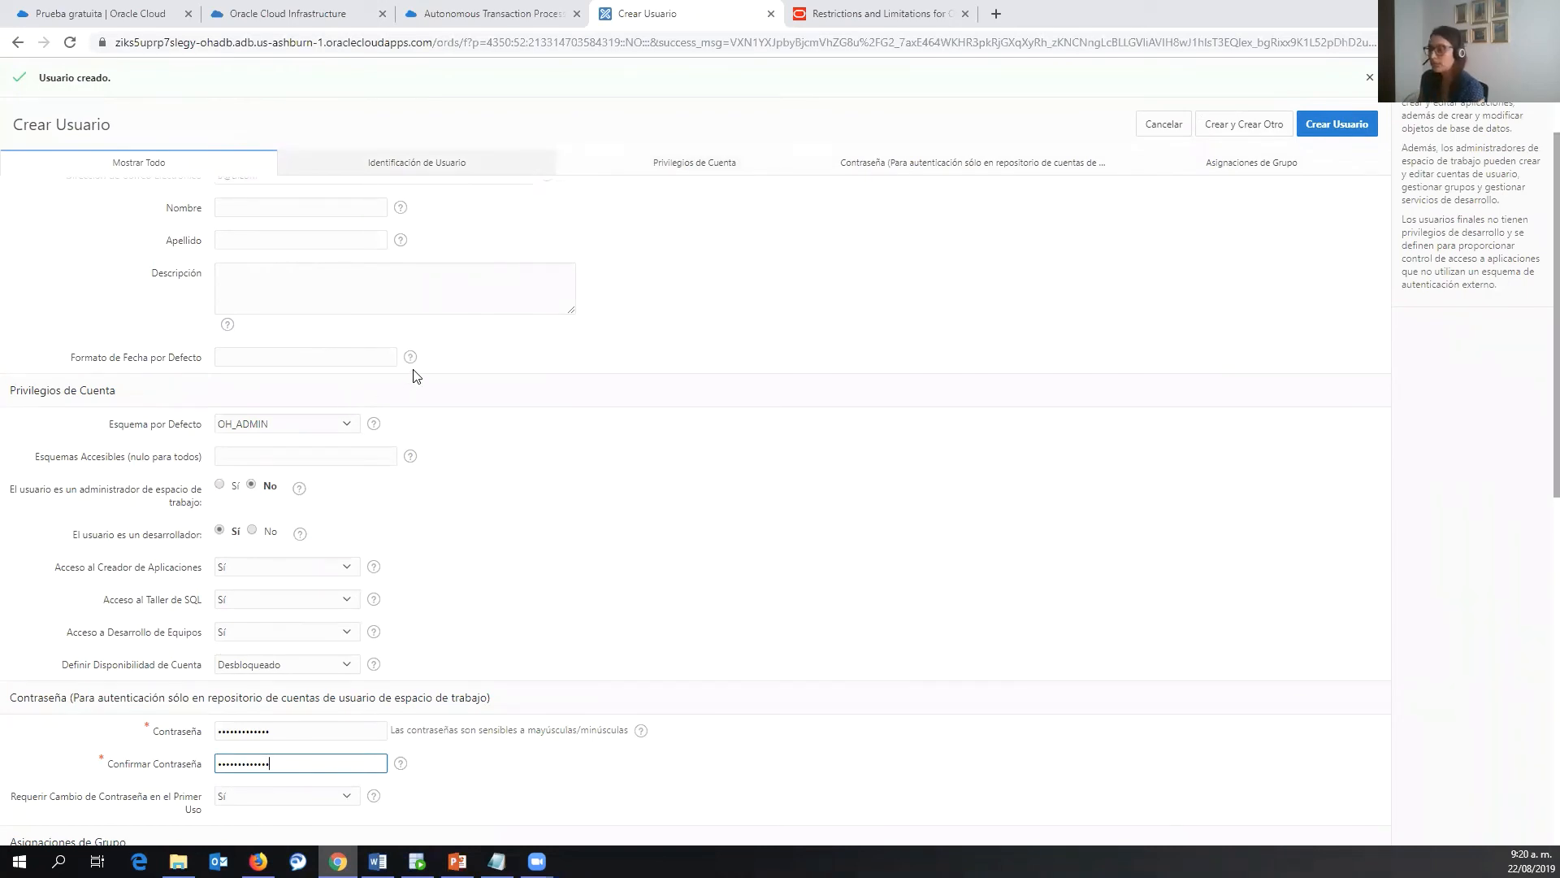
pyautogui.scroll(2, 415, 376)
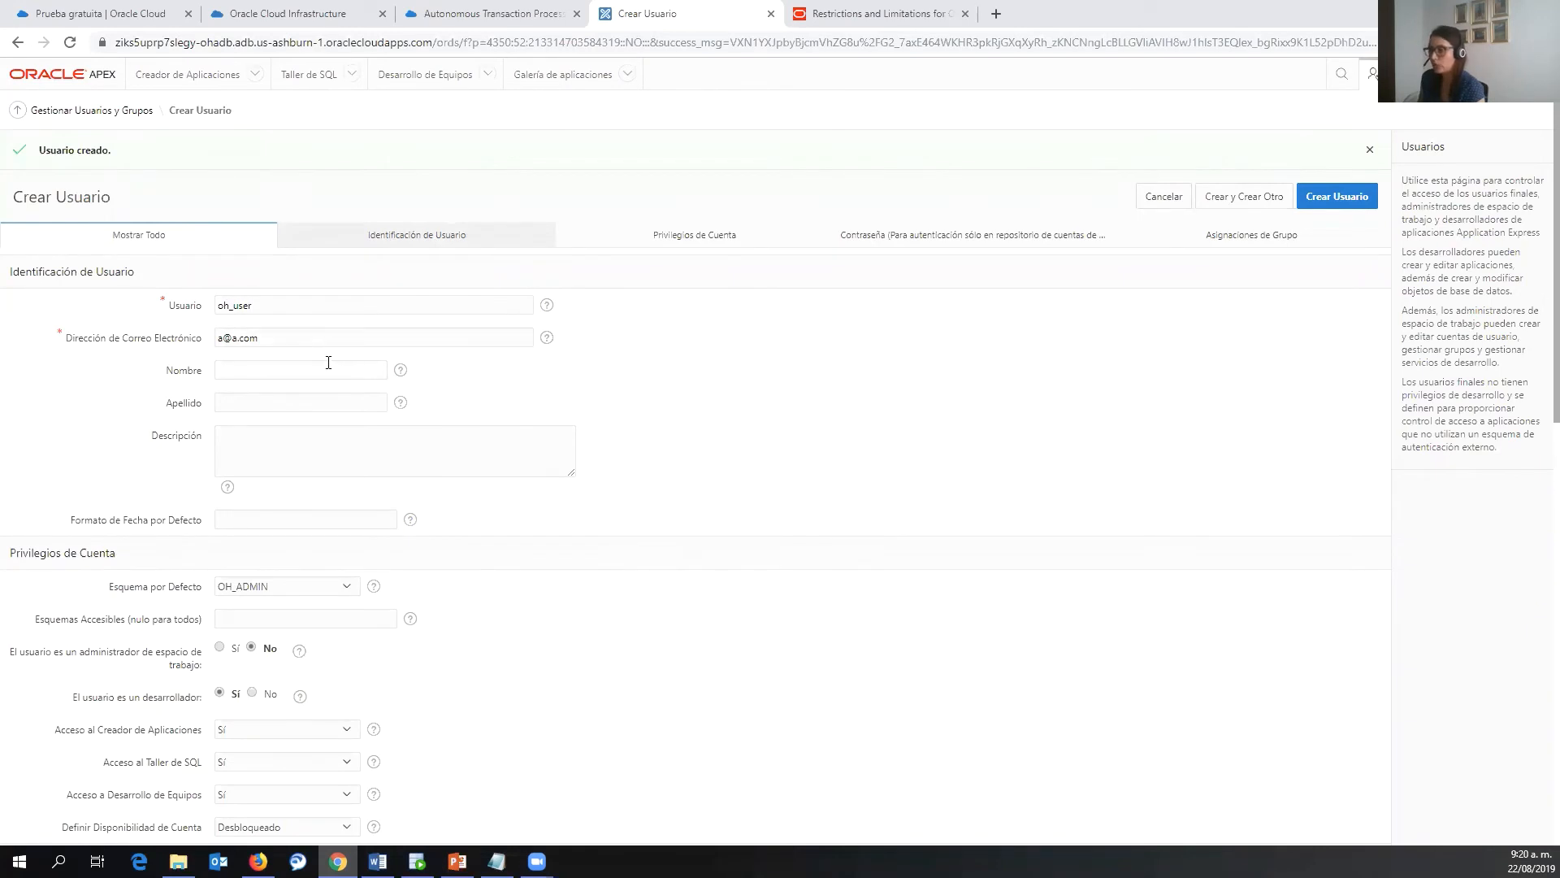
pyautogui.scroll(-3, 652, 451)
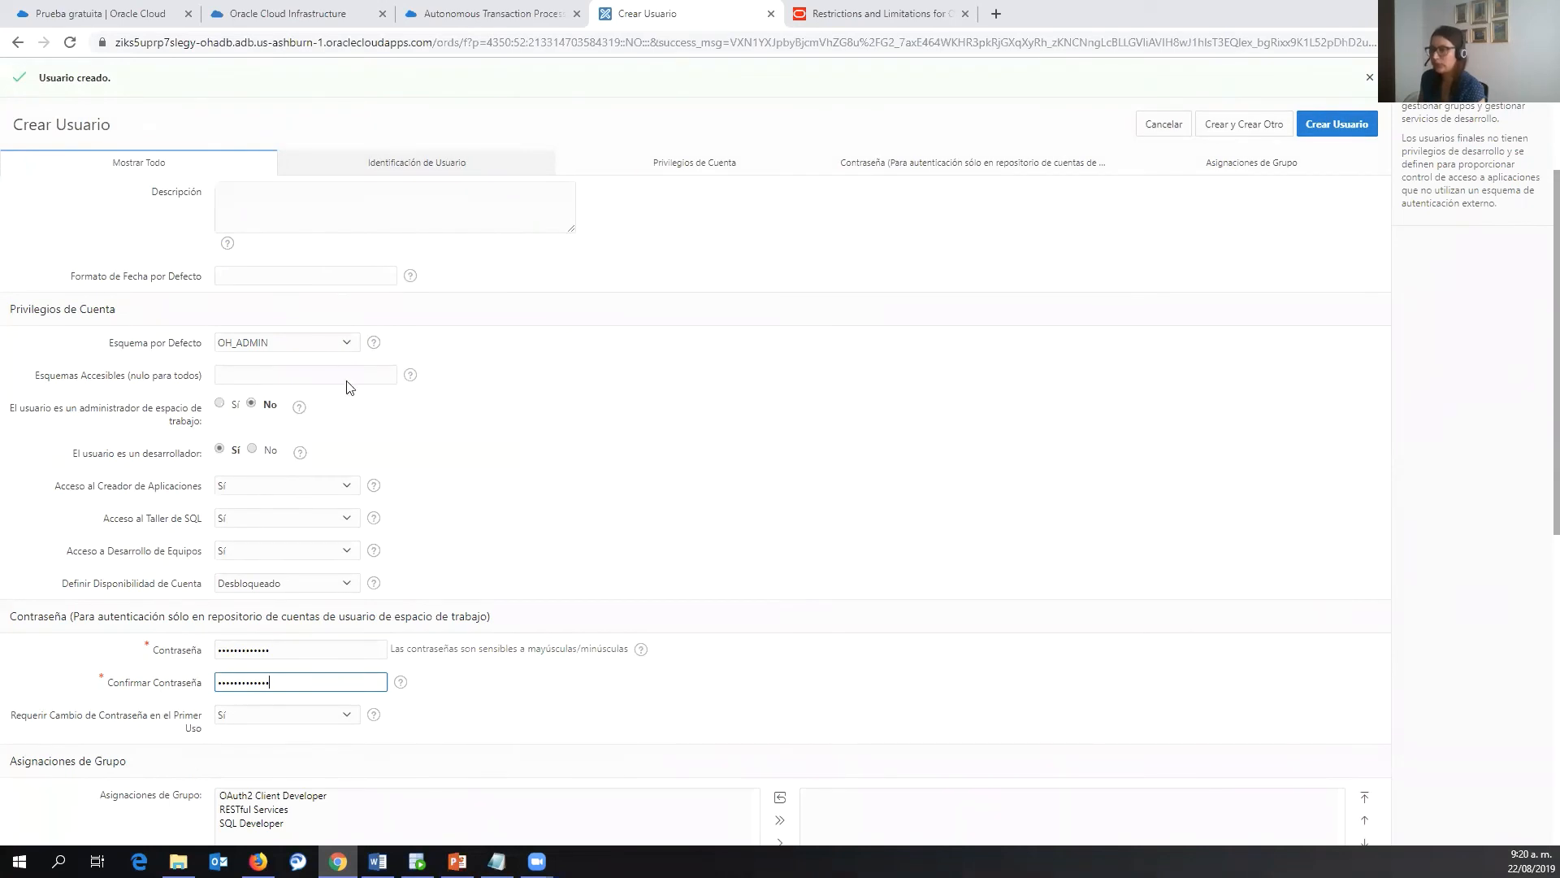
pyautogui.click(328, 343)
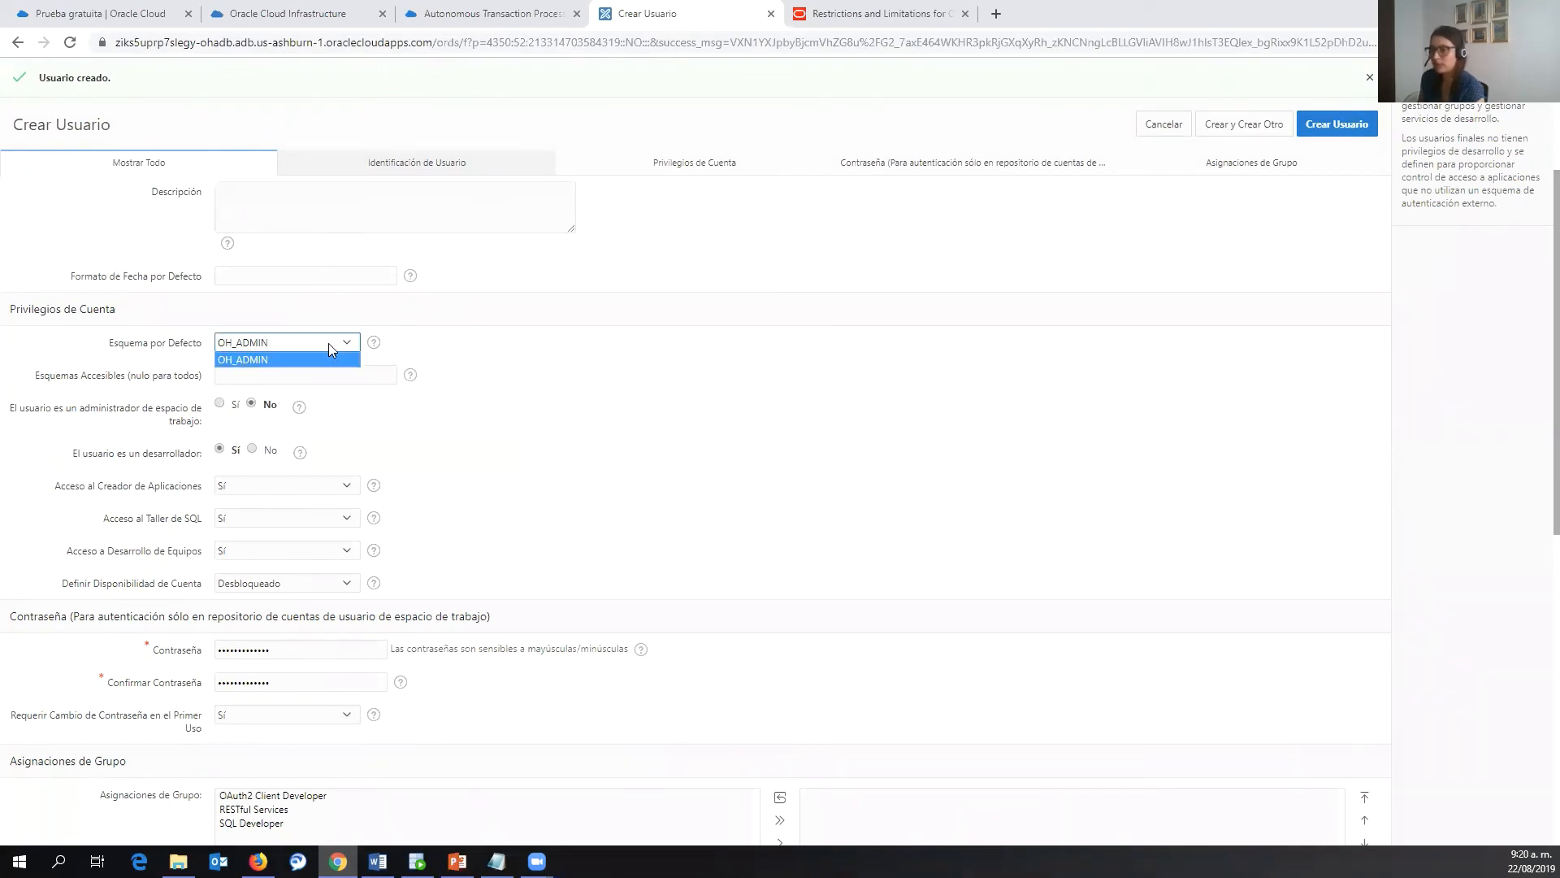
pyautogui.click(600, 302)
# - Set the user is a developer to No and create the end user oh_user
pyautogui.scroll(-1, 609, 330)
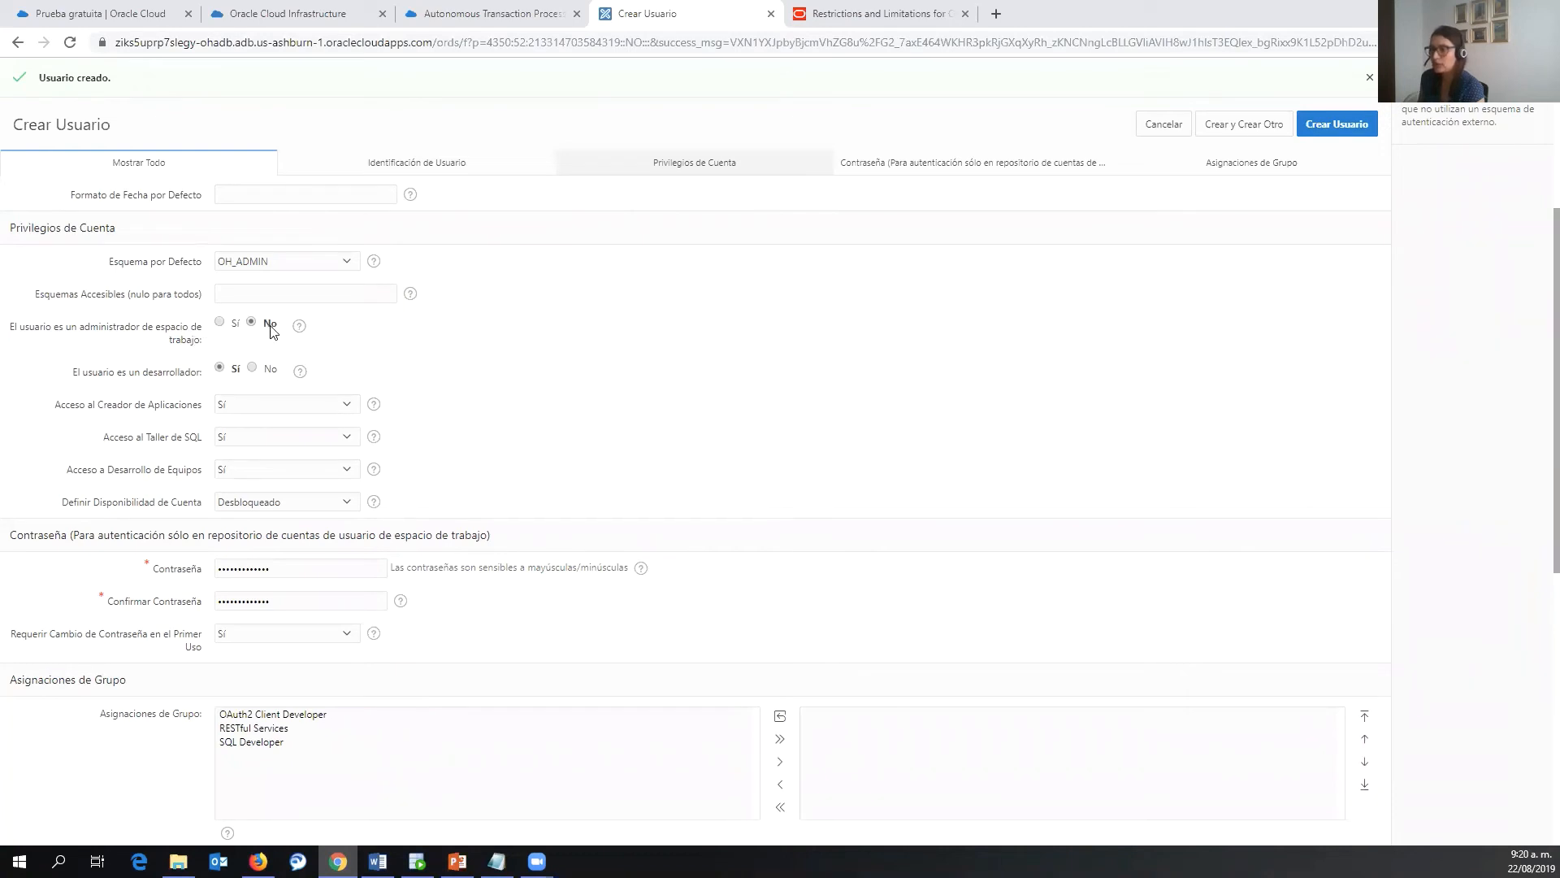
pyautogui.click(251, 367)
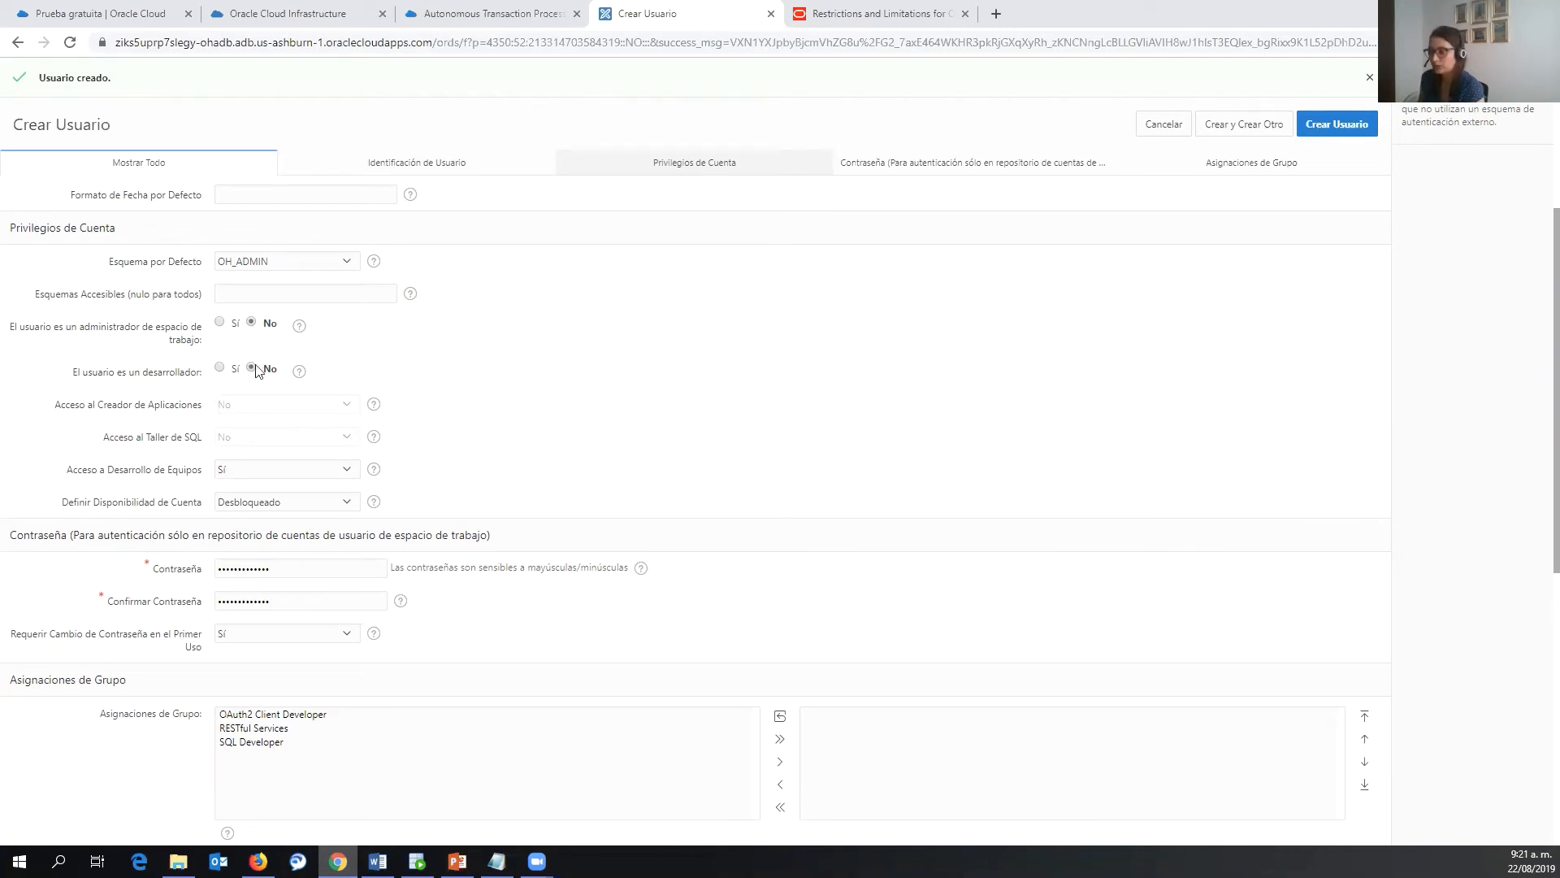
pyautogui.scroll(-1, 801, 431)
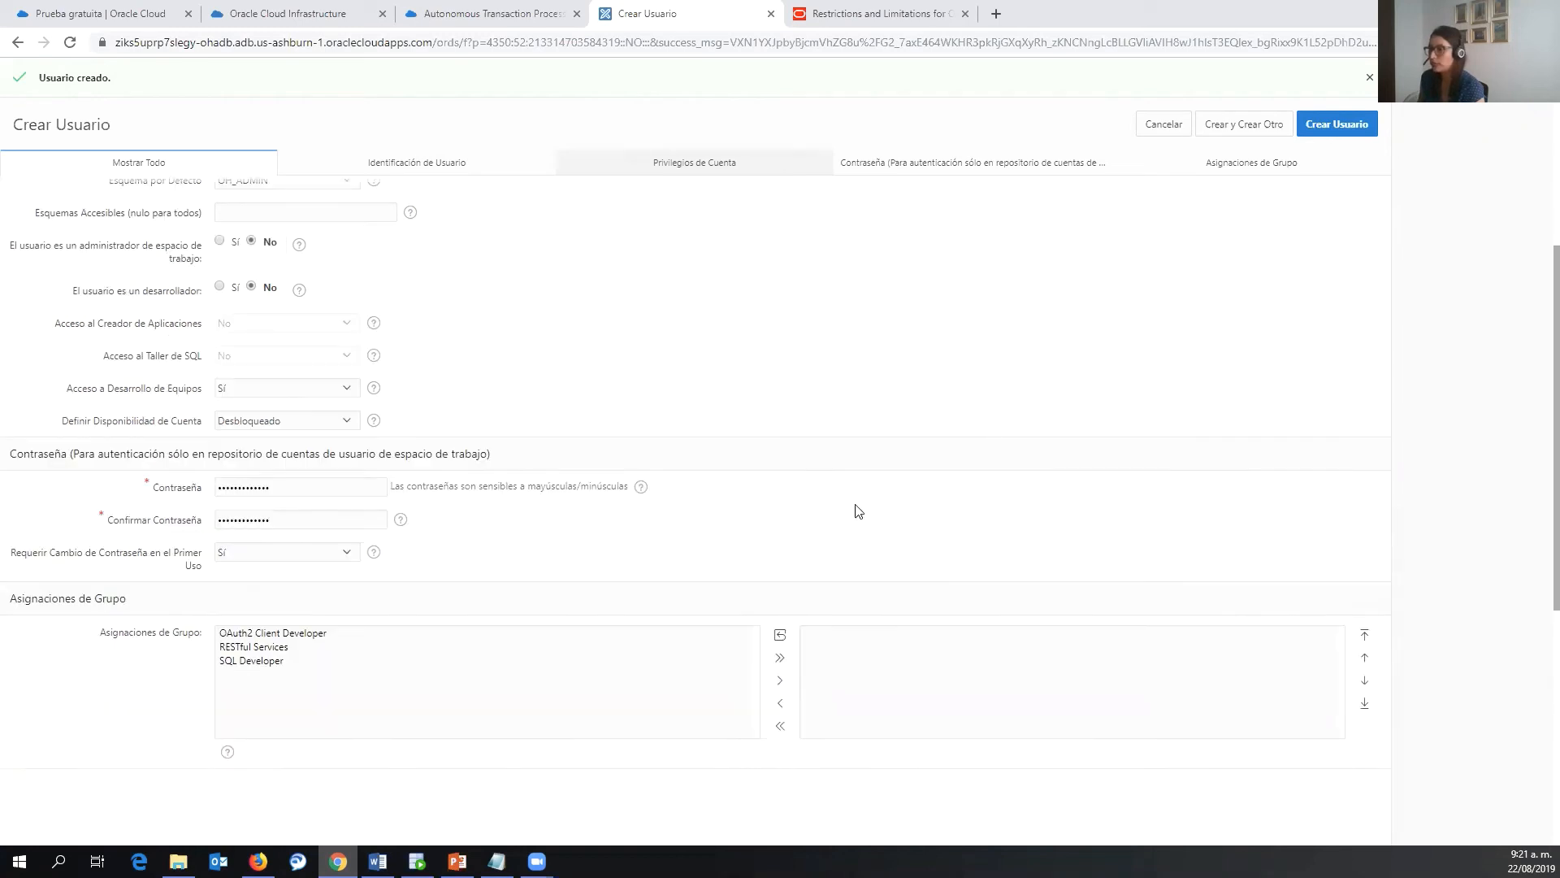
pyautogui.scroll(1, 860, 510)
pyautogui.click(1345, 133)
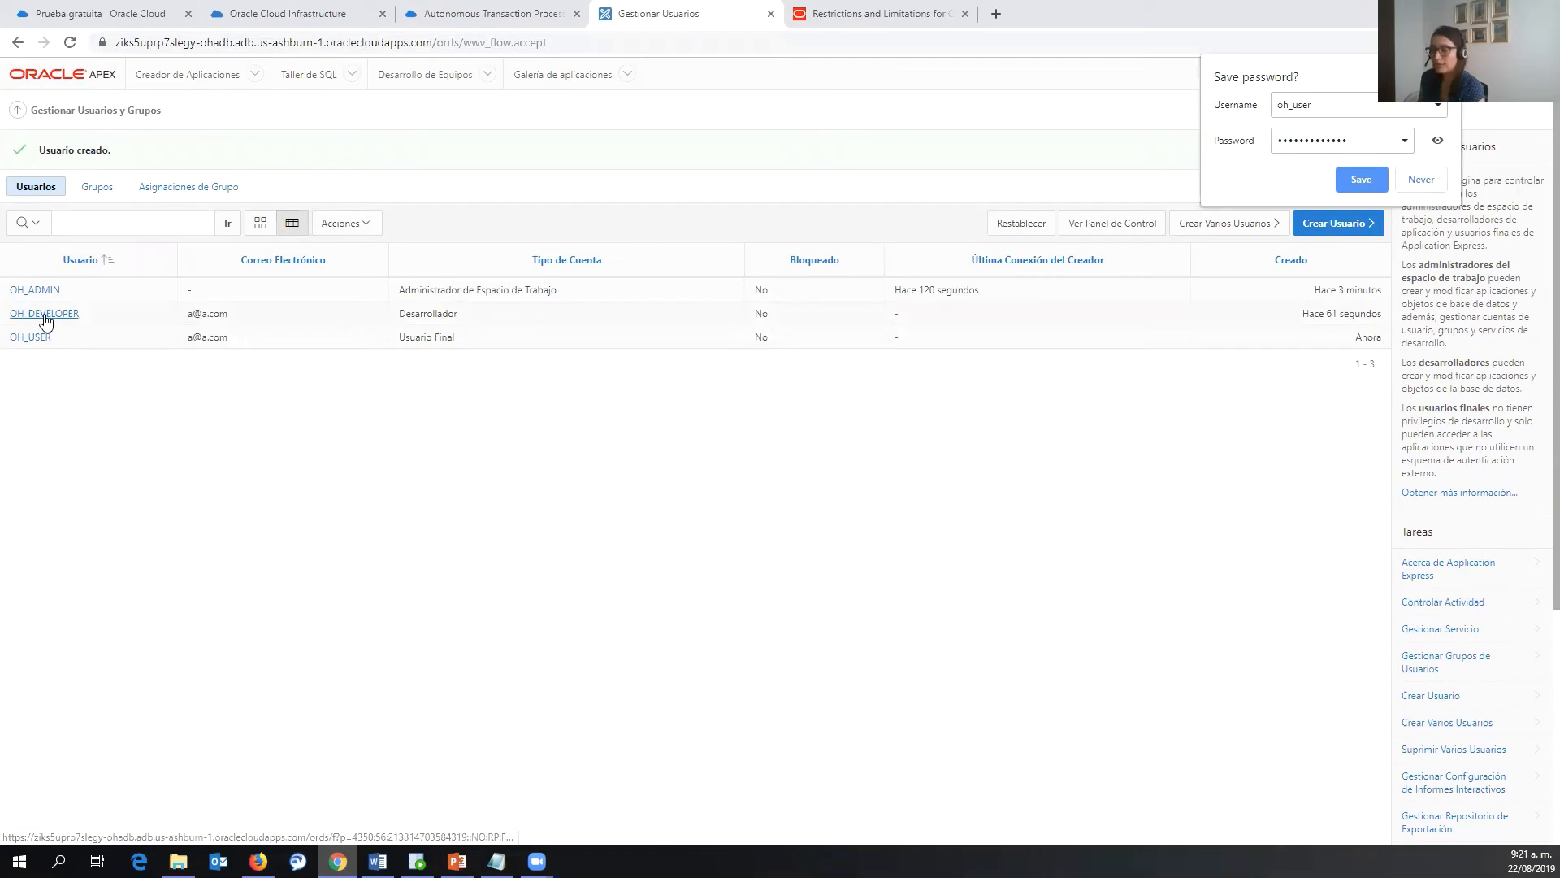
# - Open the APEX sign-in page in the second browser using the trimmed ords address
pyautogui.click(545, 41)
pyautogui.hotkey('ctrl', 'c')
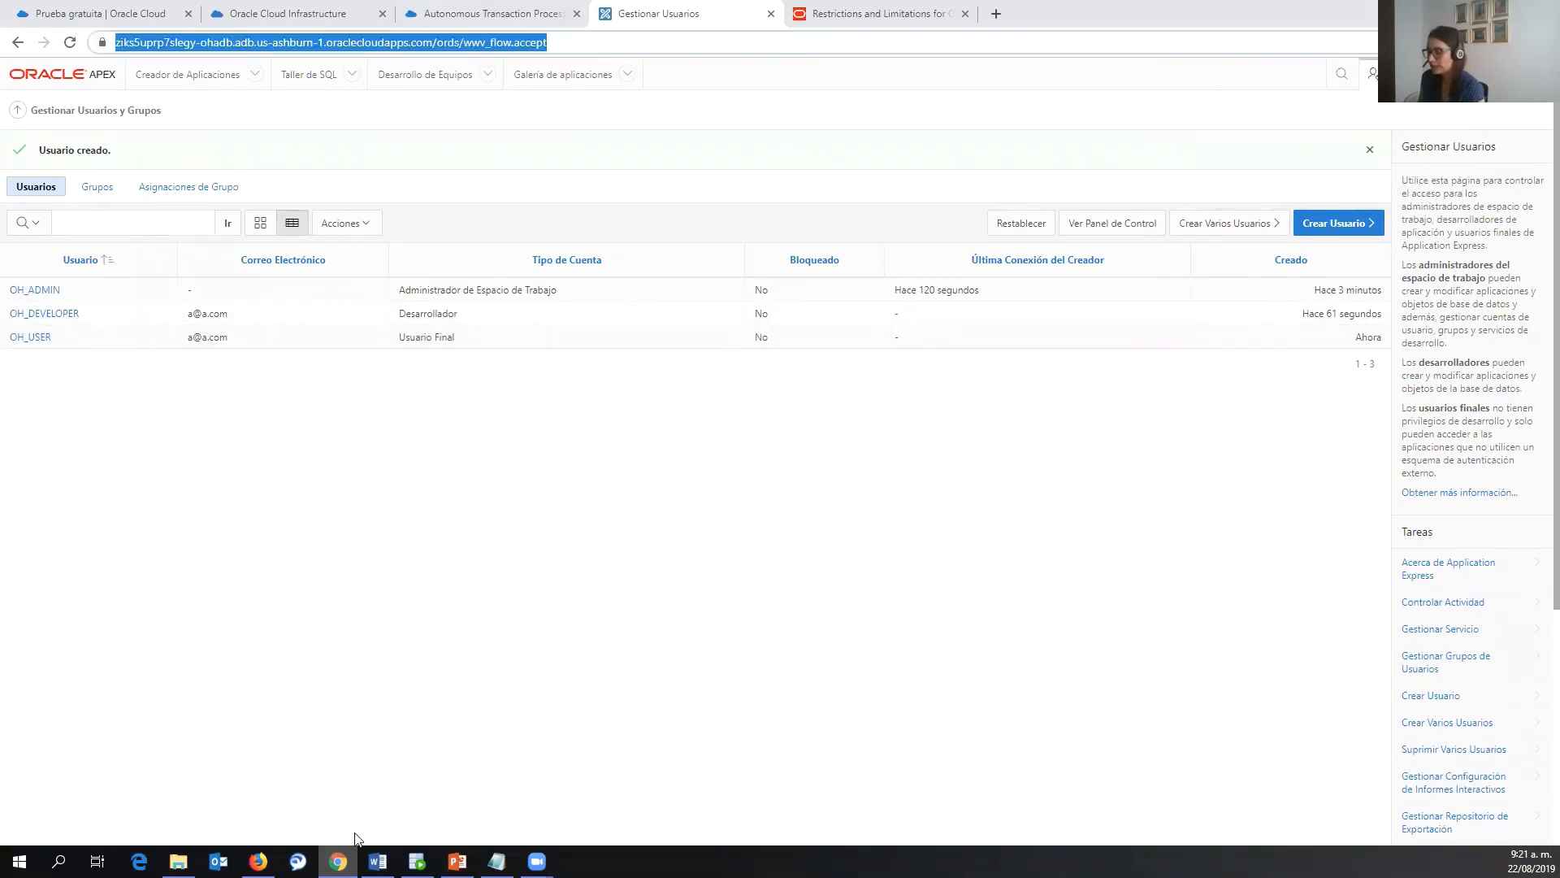
pyautogui.click(258, 861)
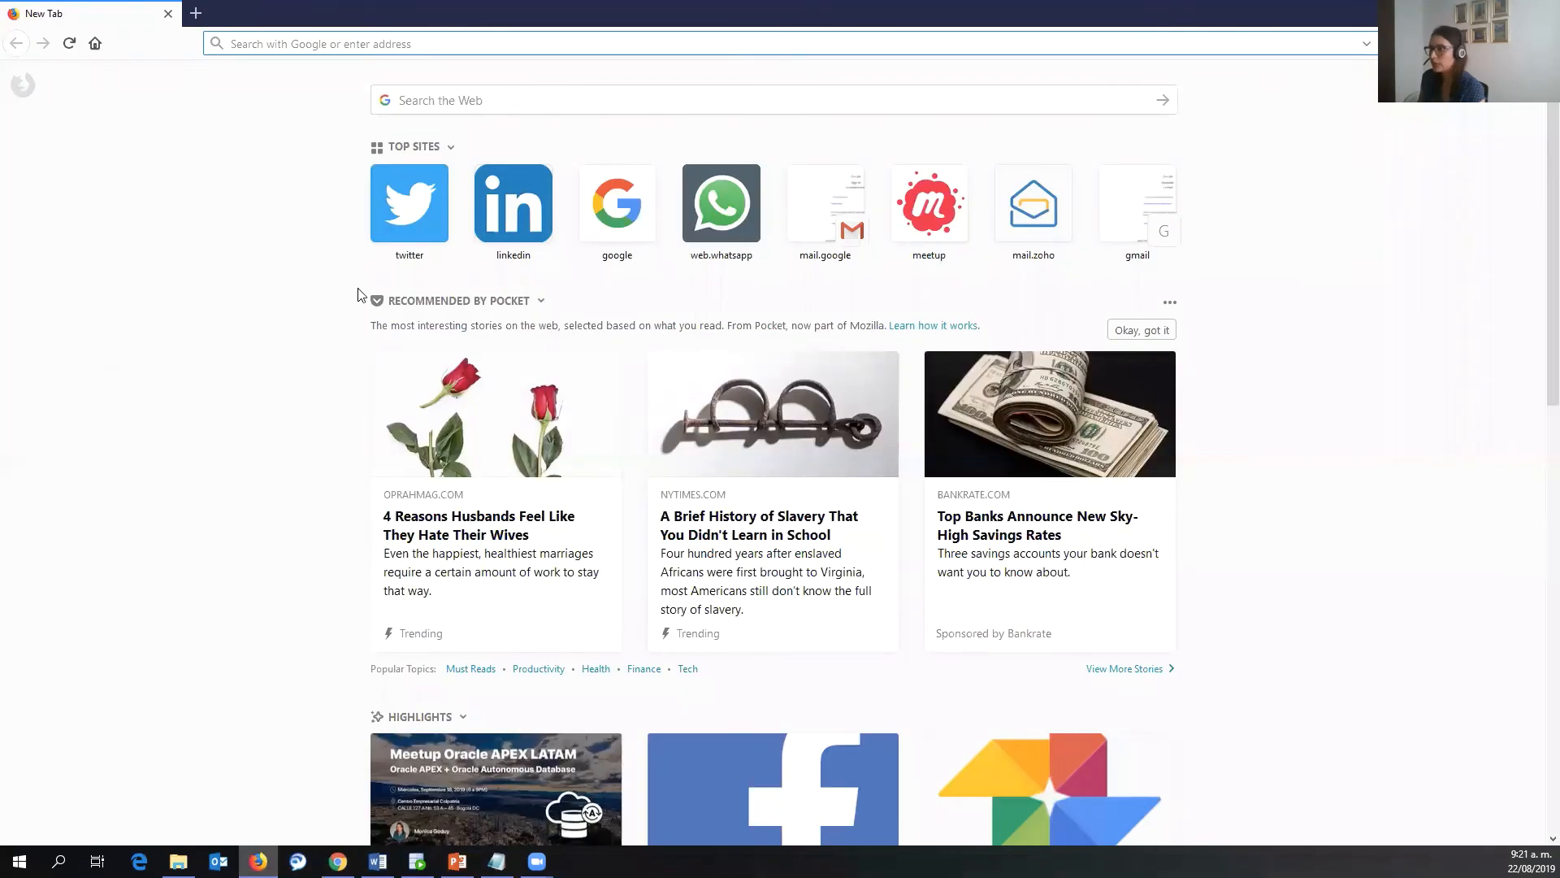
pyautogui.hotkey('ctrl', 'v')
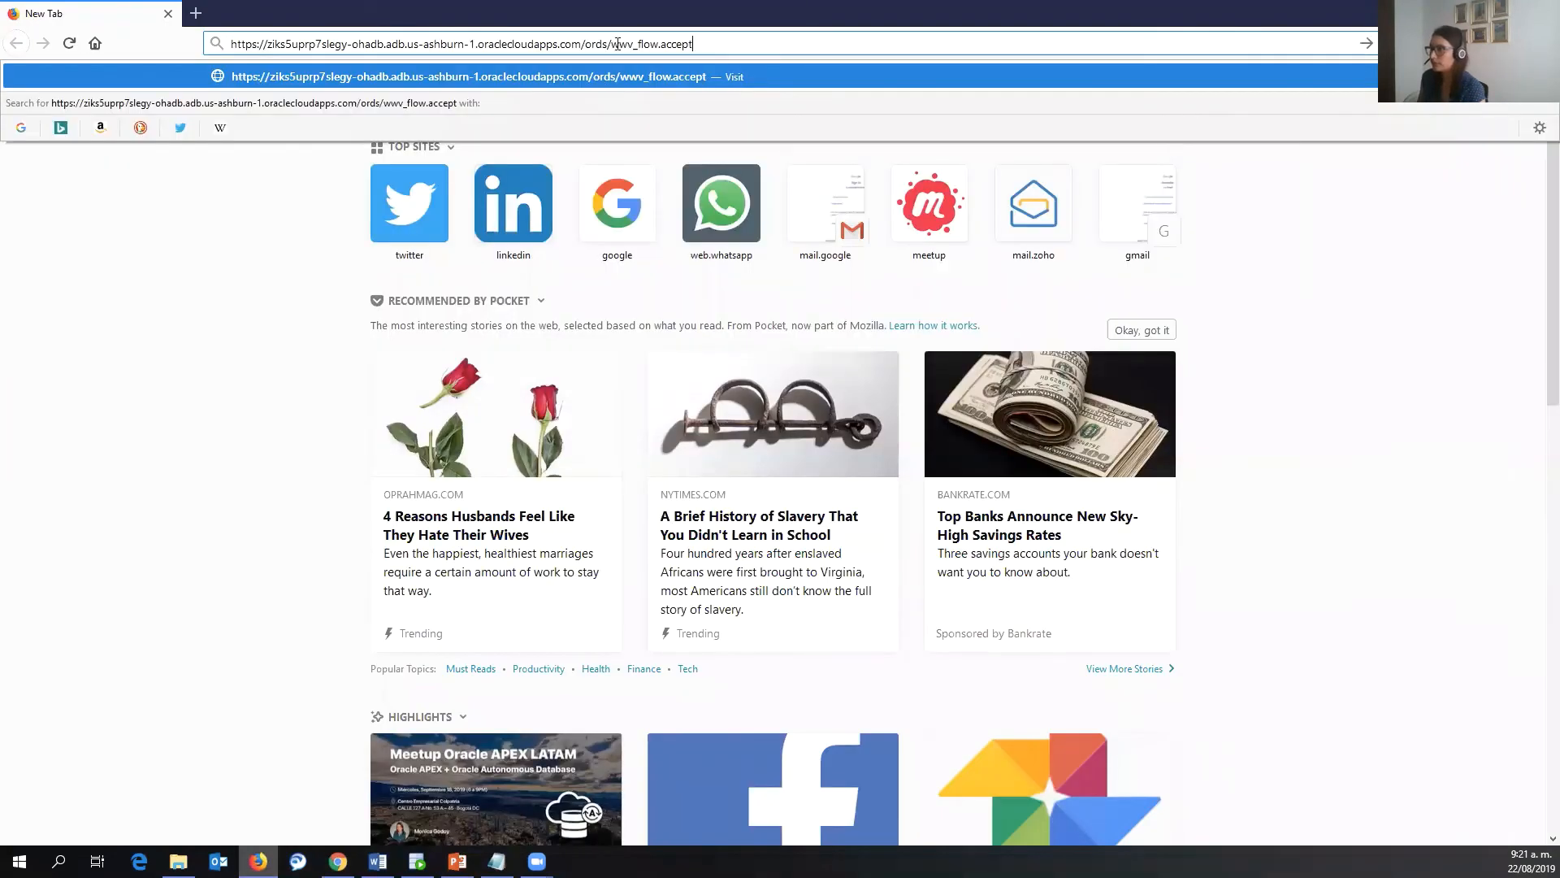
pyautogui.moveTo(614, 44); pyautogui.dragTo(699, 44)
pyautogui.press('BackSpace')
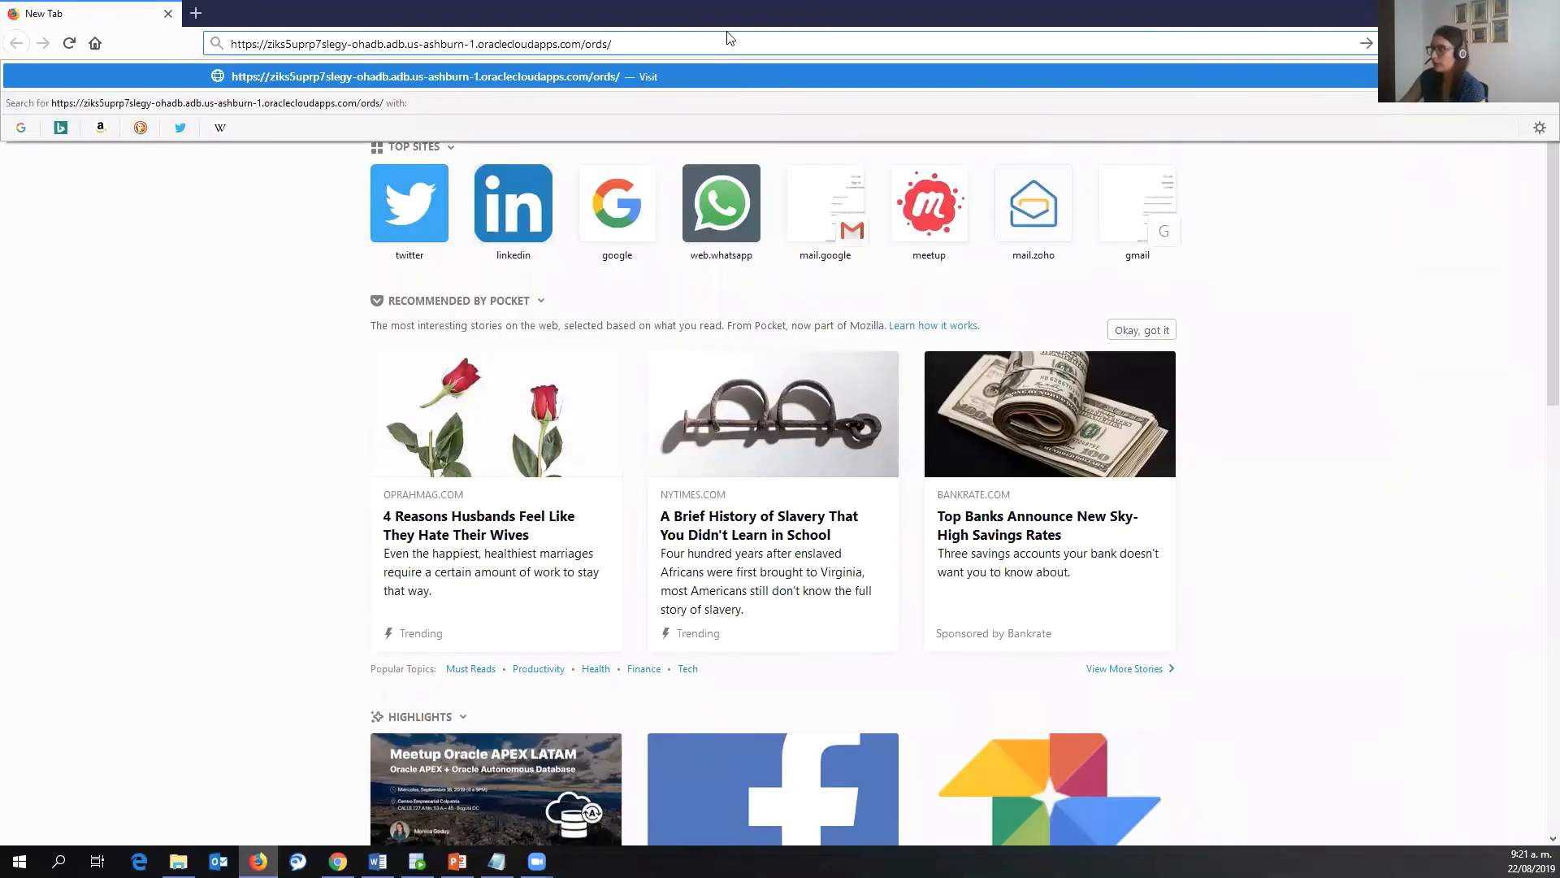
pyautogui.press('Return')
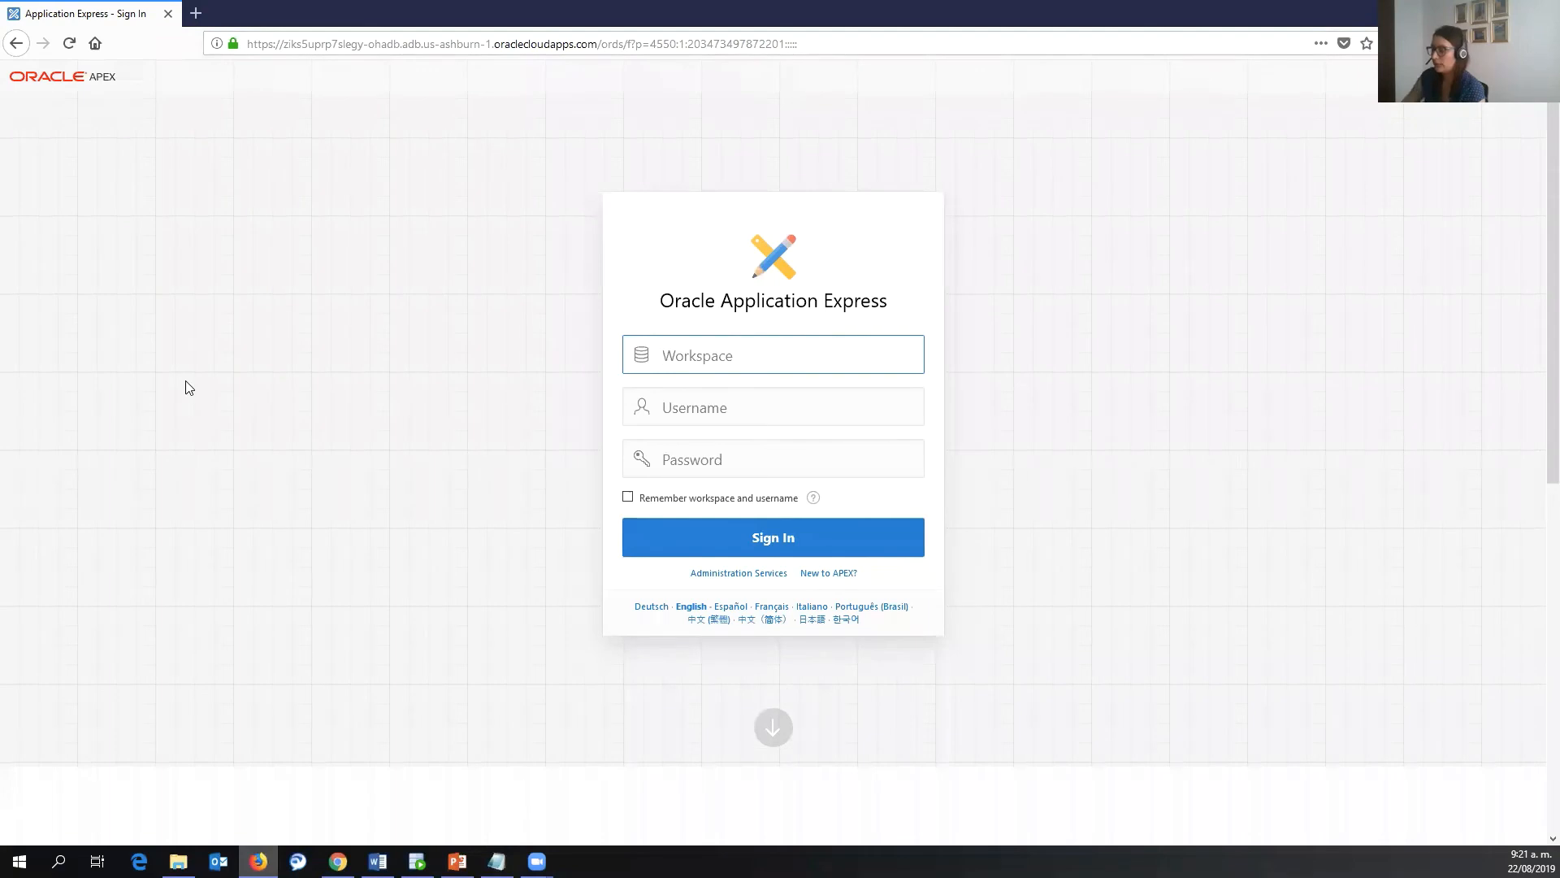
# - Attempt to sign in to workspace oh_admin as oh_developer with the pasted password
pyautogui.write('oh_admin')
pyautogui.press('Tab')
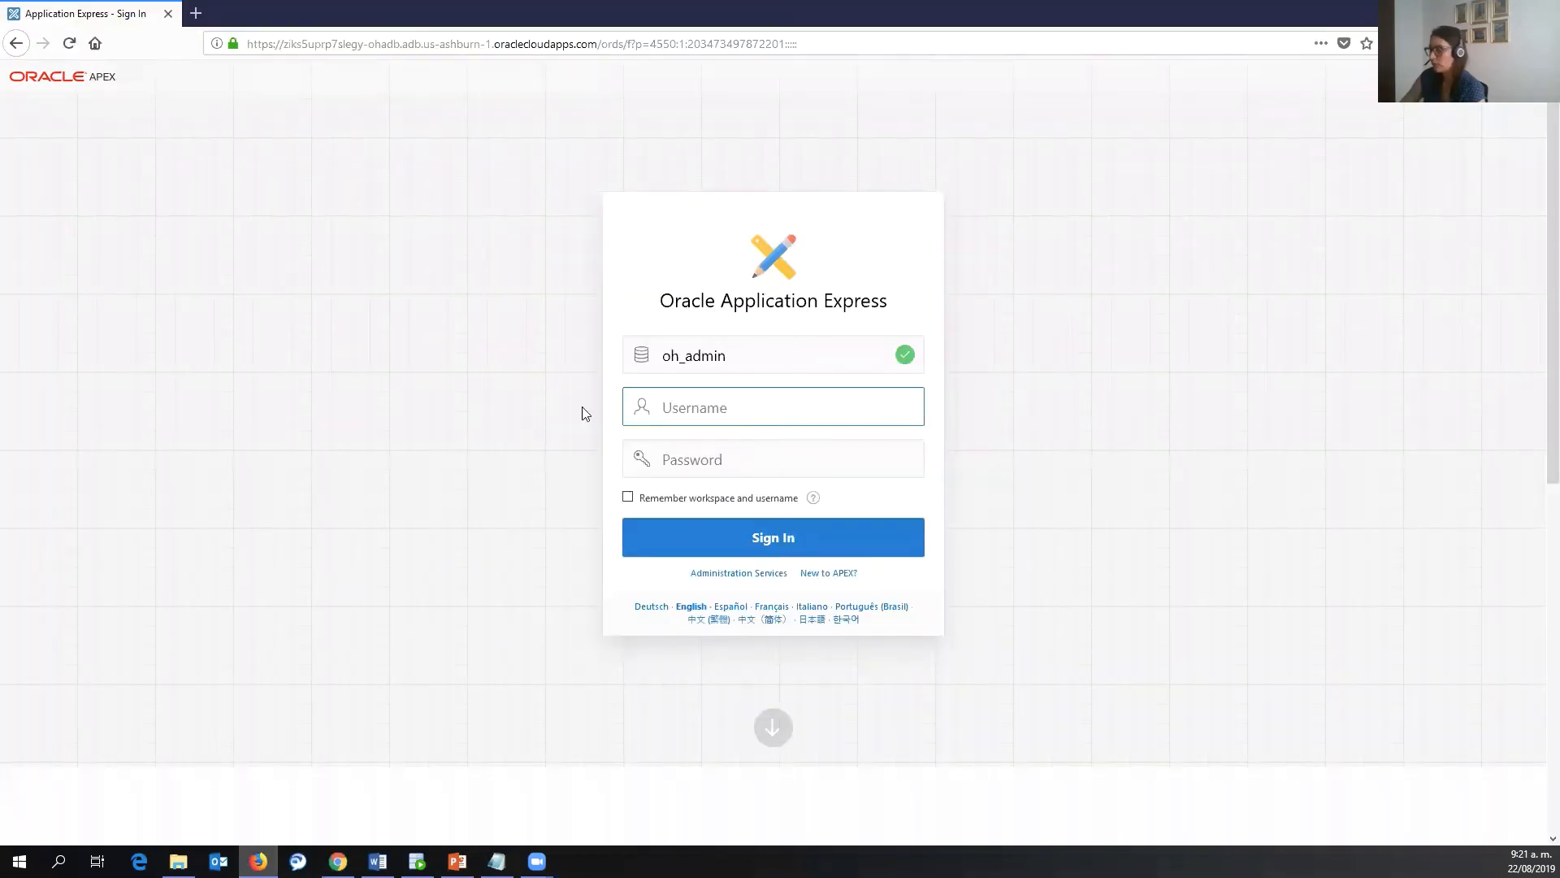
pyautogui.write('oh_developer')
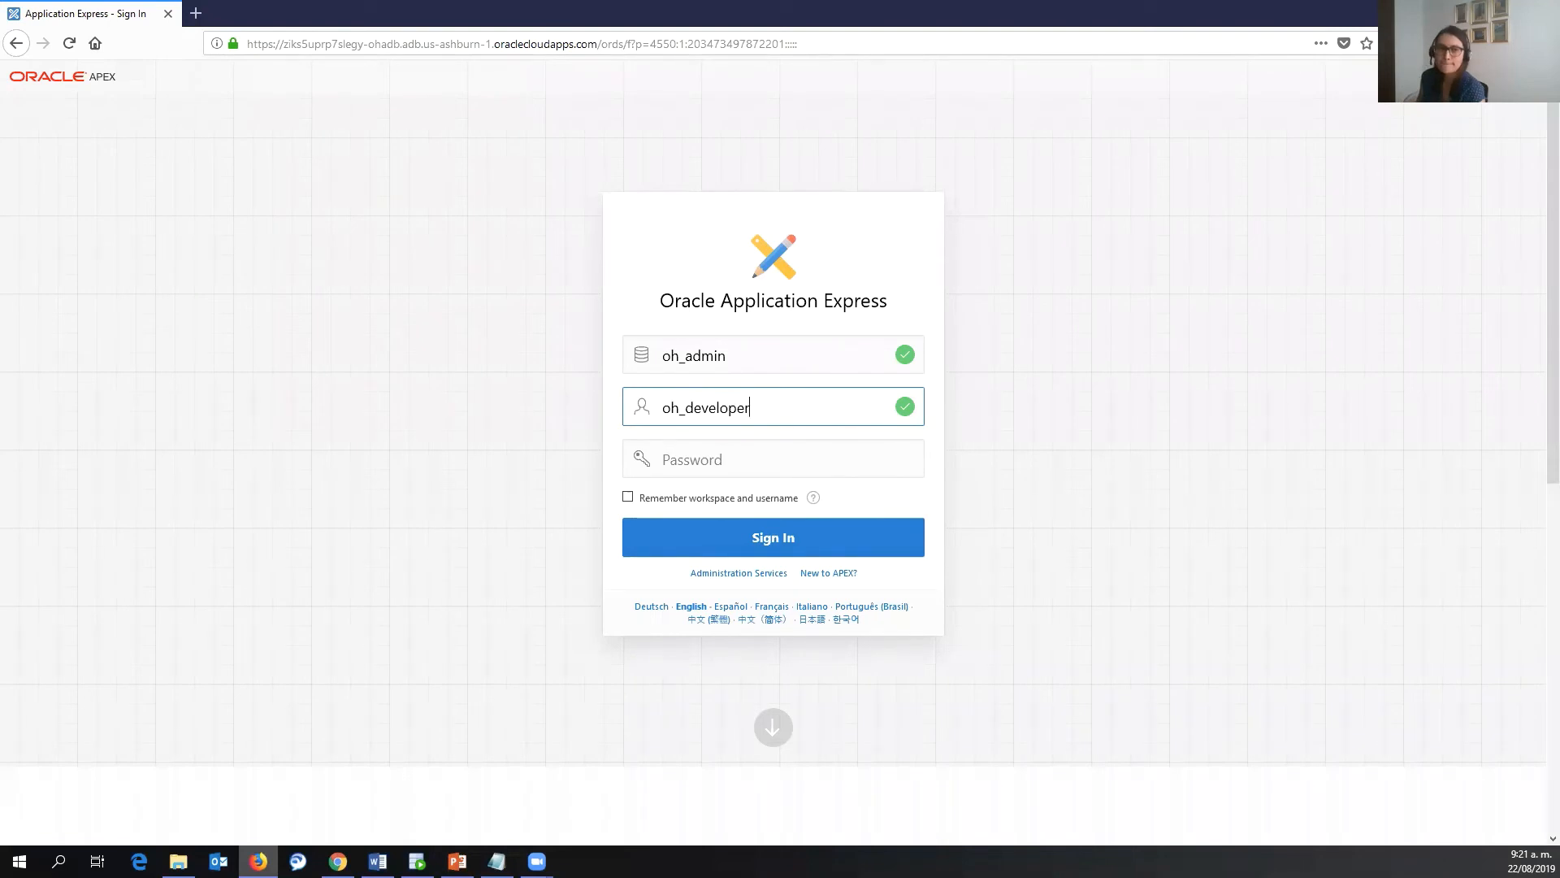
pyautogui.hotkey('alt', 'Tab')
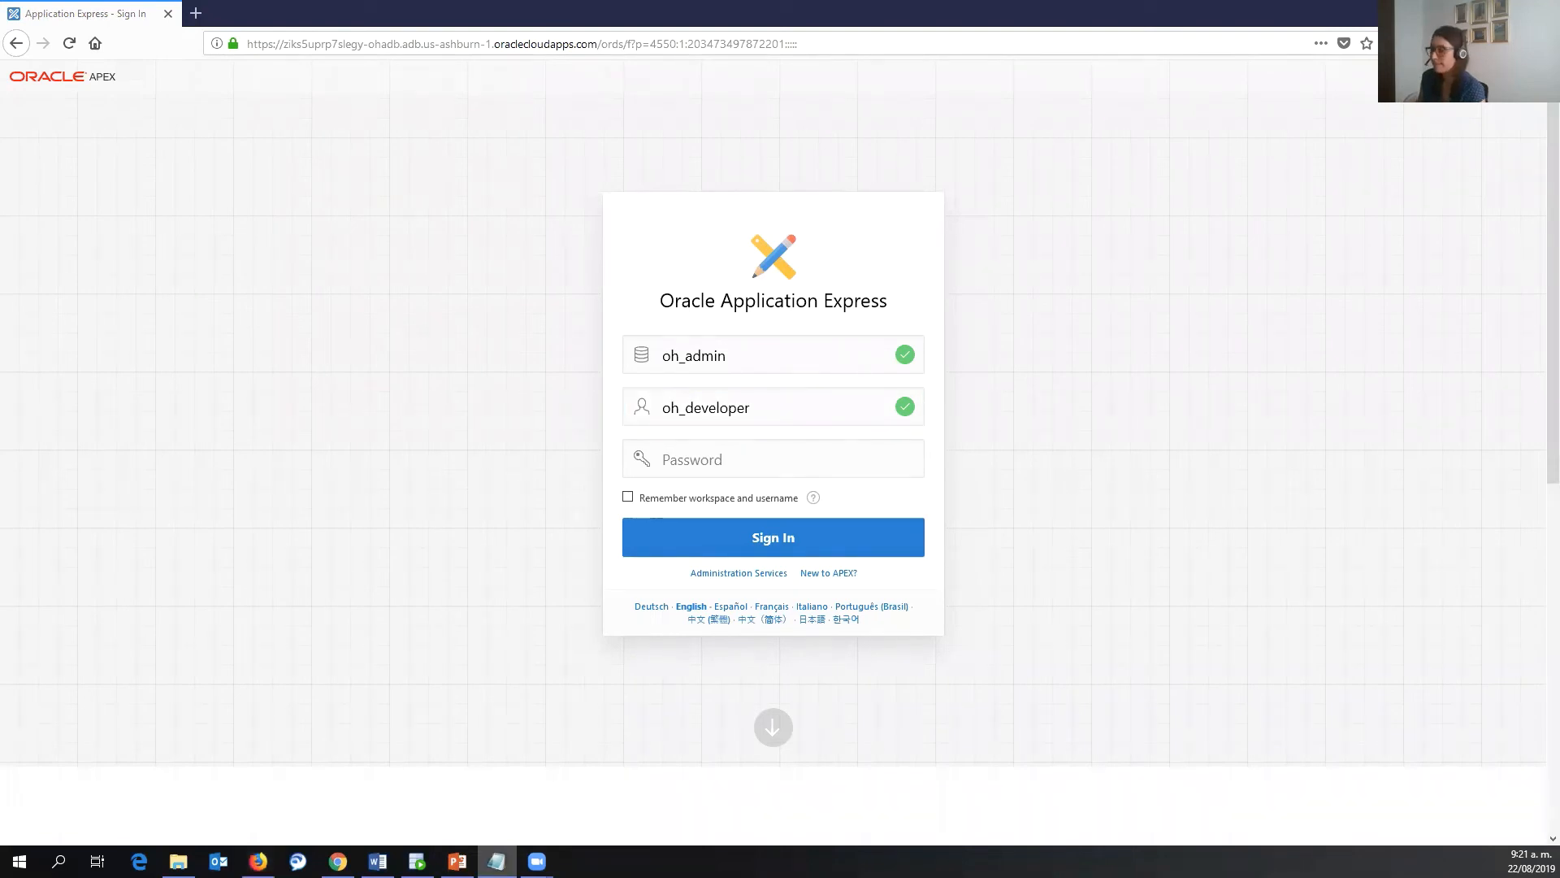
pyautogui.click(650, 462)
pyautogui.hotkey('ctrl', 'v')
pyautogui.click(709, 535)
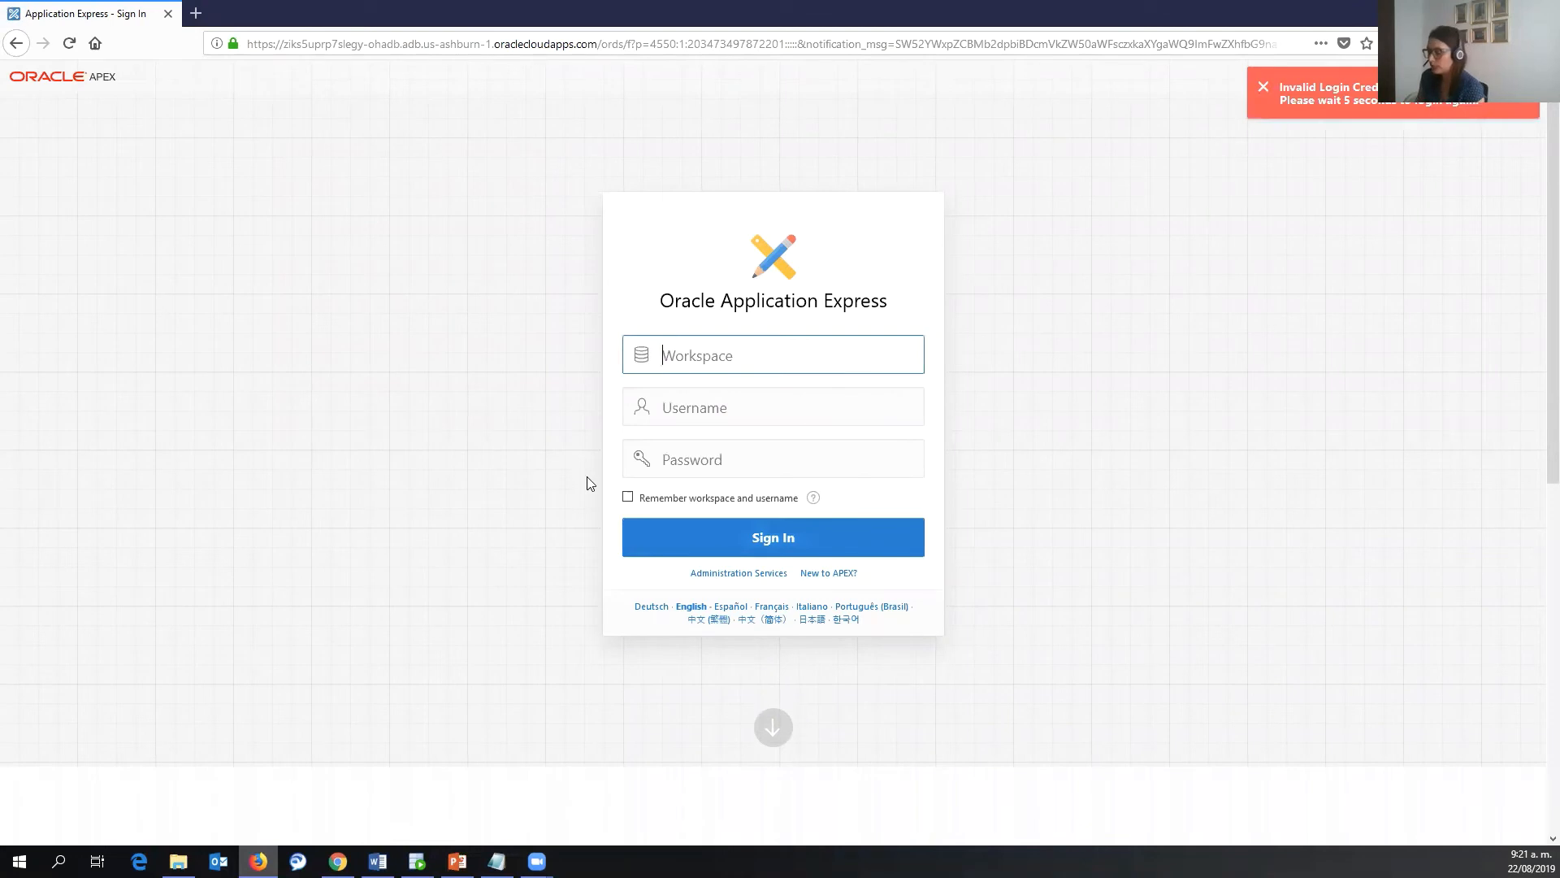
# - Retry the oh_admin workspace sign-in as oh_developer, which is refused as invalid credentials
pyautogui.write('oh_')
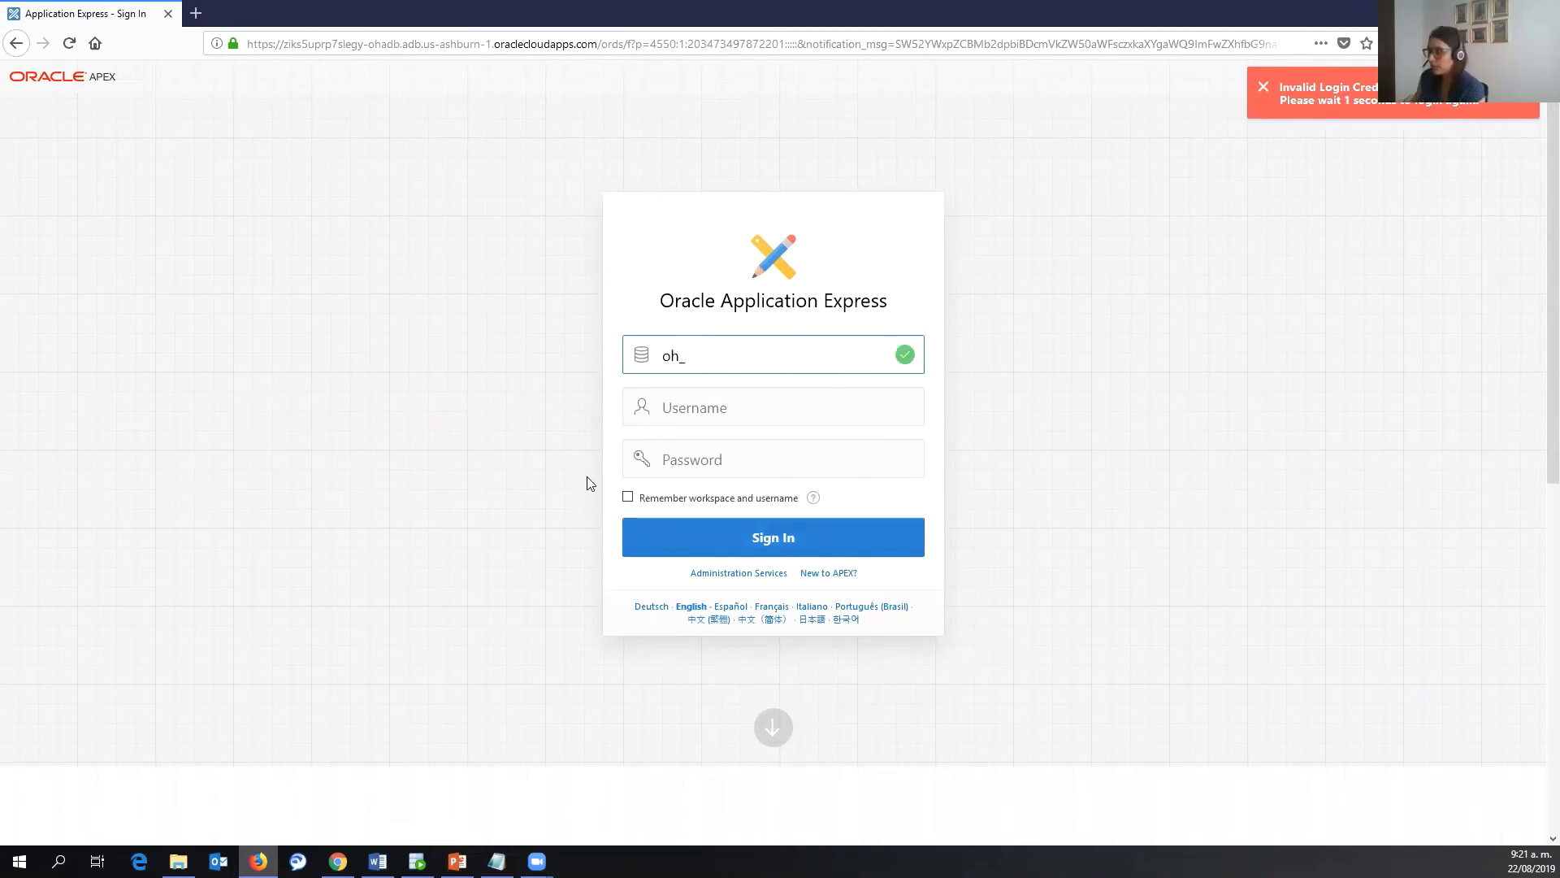
pyautogui.hotkey('alt', 'Tab')
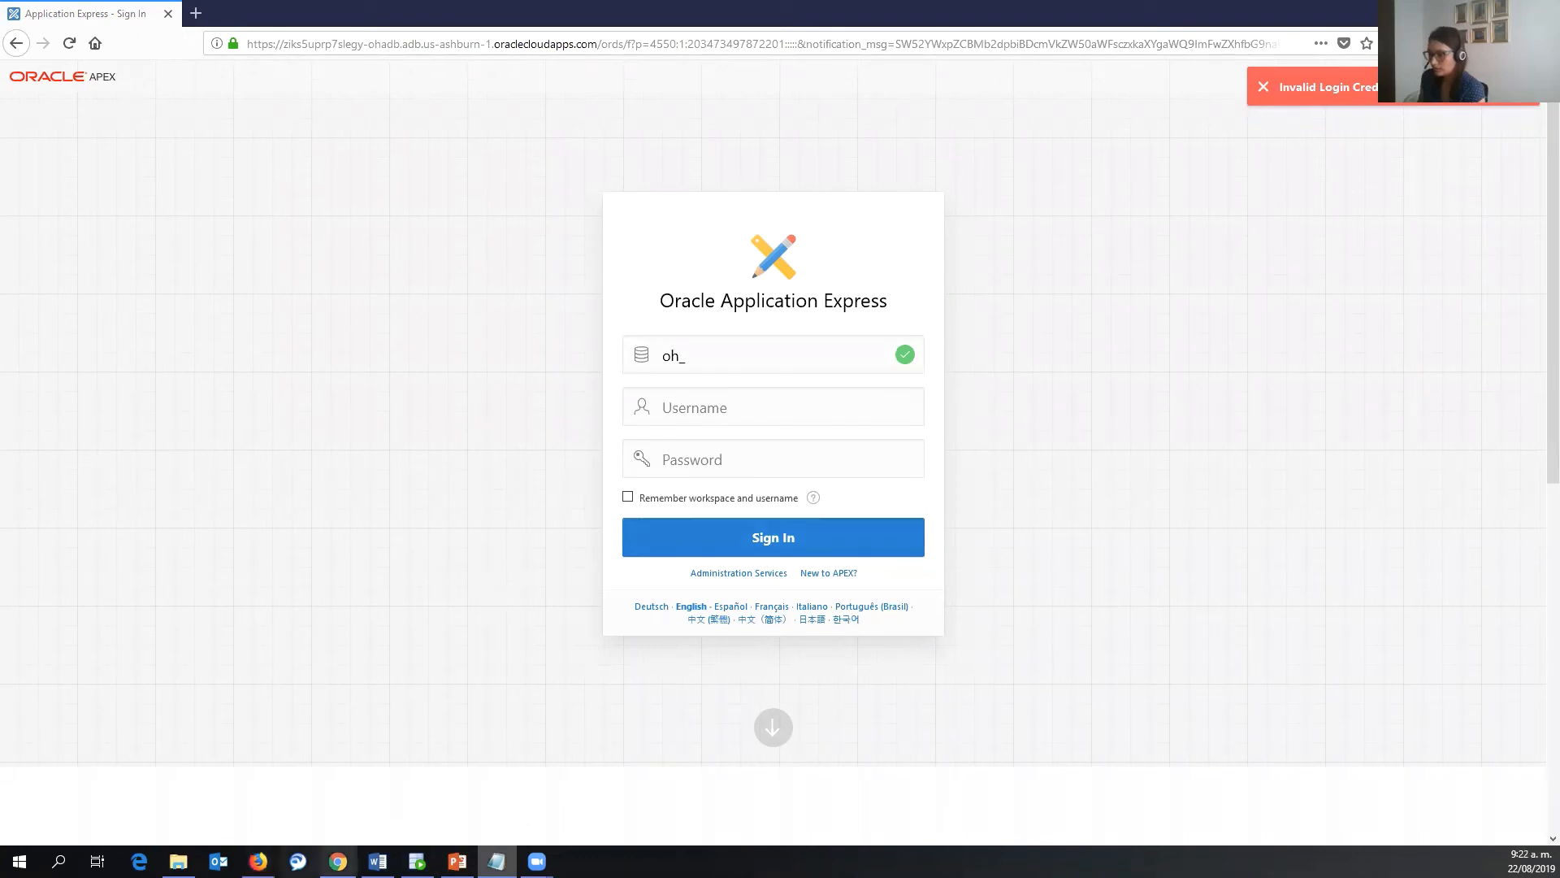
pyautogui.click(338, 861)
pyautogui.hotkey('ctrl', 'l')
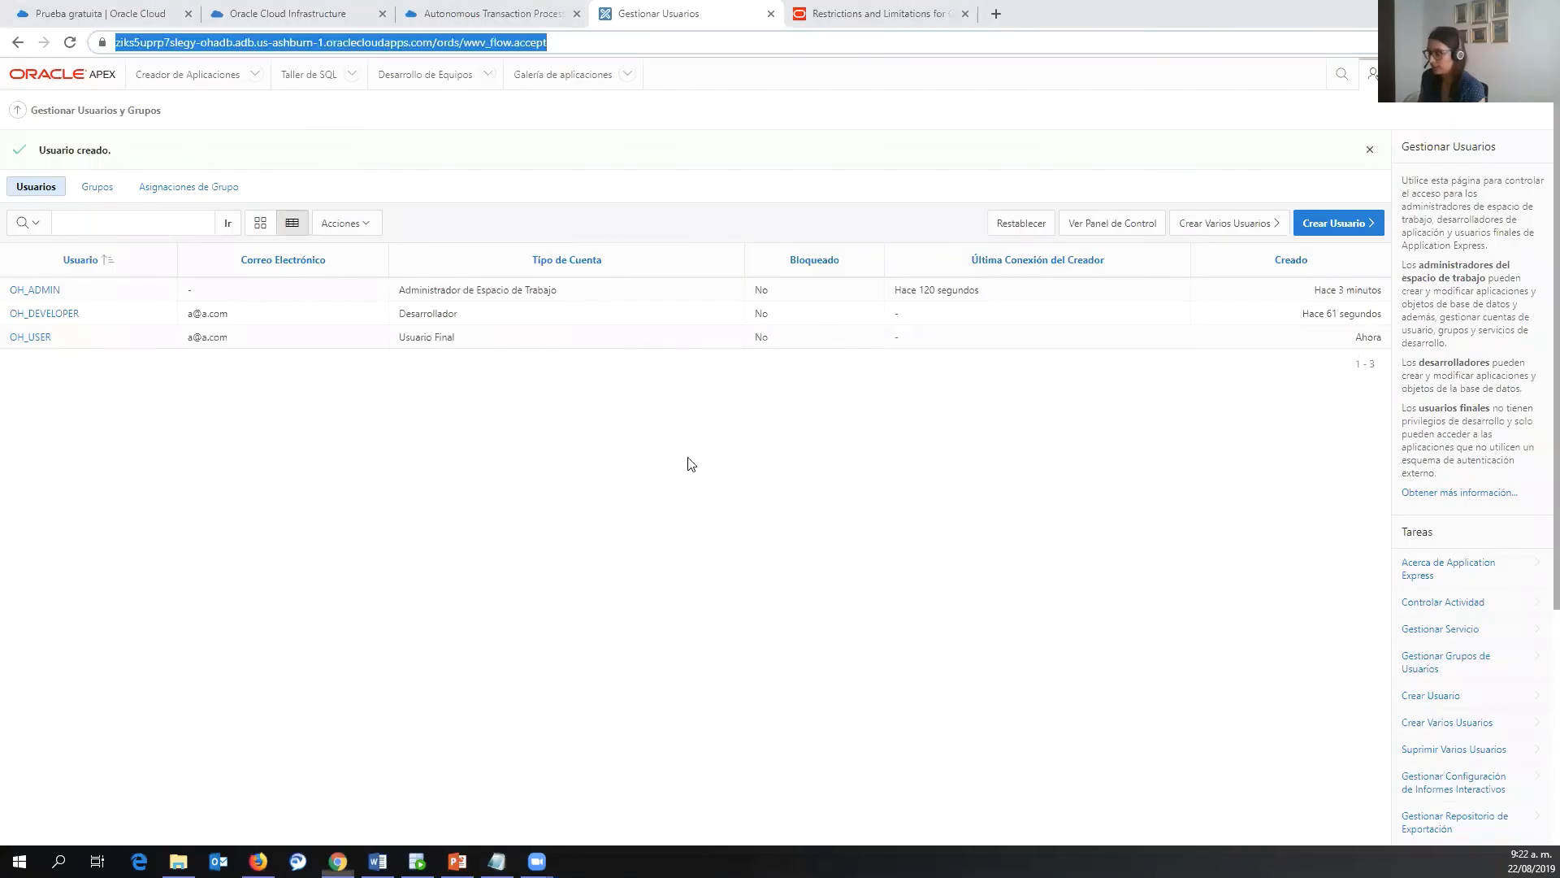
pyautogui.click(258, 862)
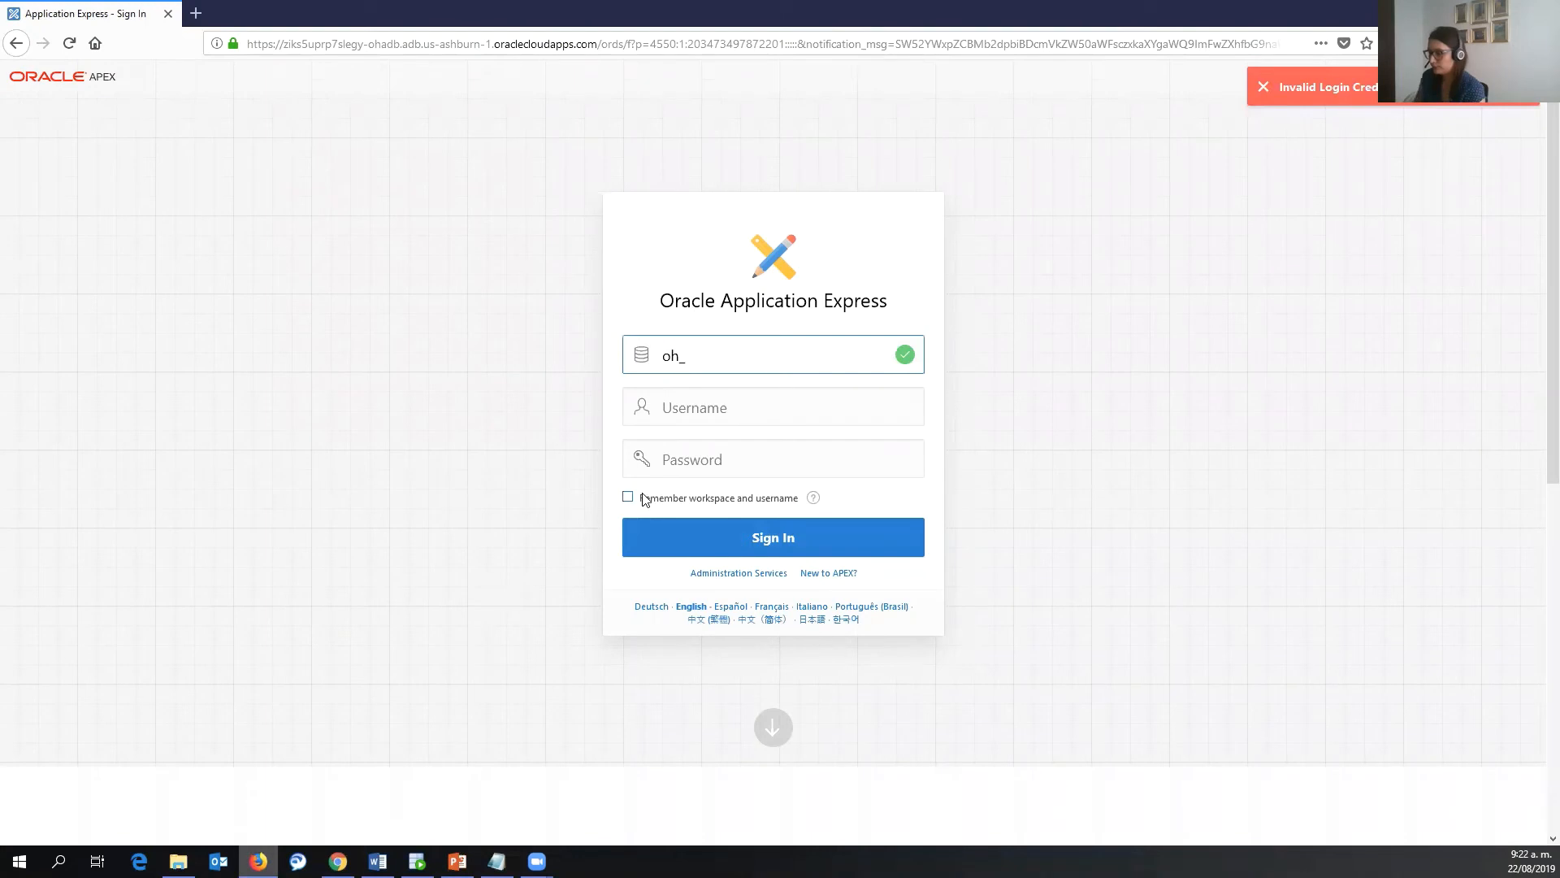
pyautogui.write('admin')
pyautogui.press('Tab')
pyautogui.write('oh_developer')
pyautogui.press('Tab')
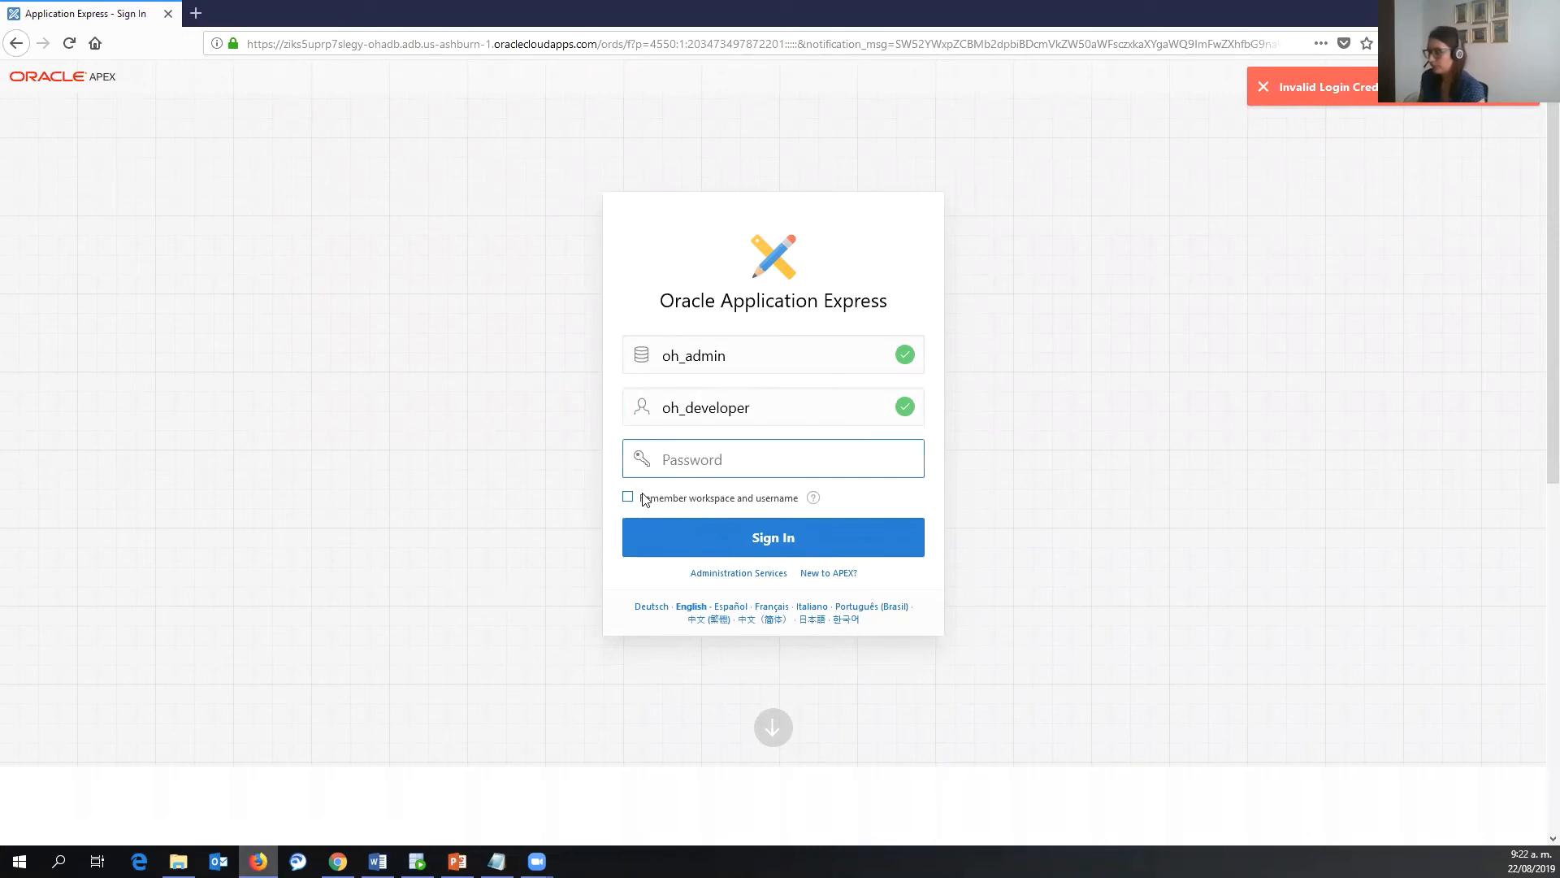
pyautogui.hotkey('ctrl', 'v')
pyautogui.click(802, 542)
pyautogui.click(803, 542)
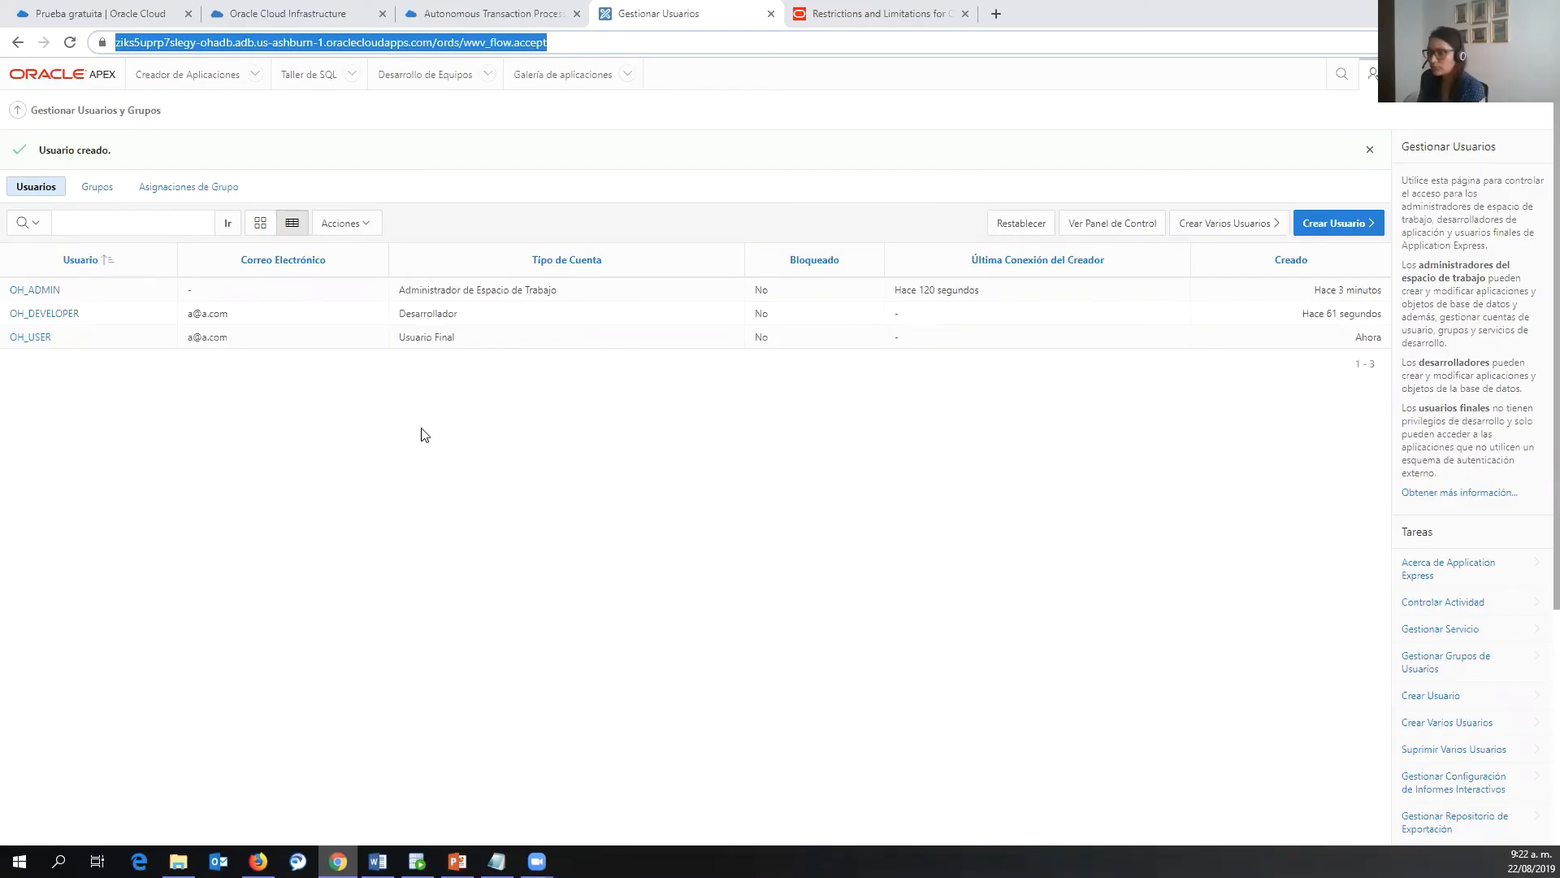
# - Give OH_DEVELOPER a new confirmed password, set Require Change of Password to No, and apply changes
pyautogui.click(58, 316)
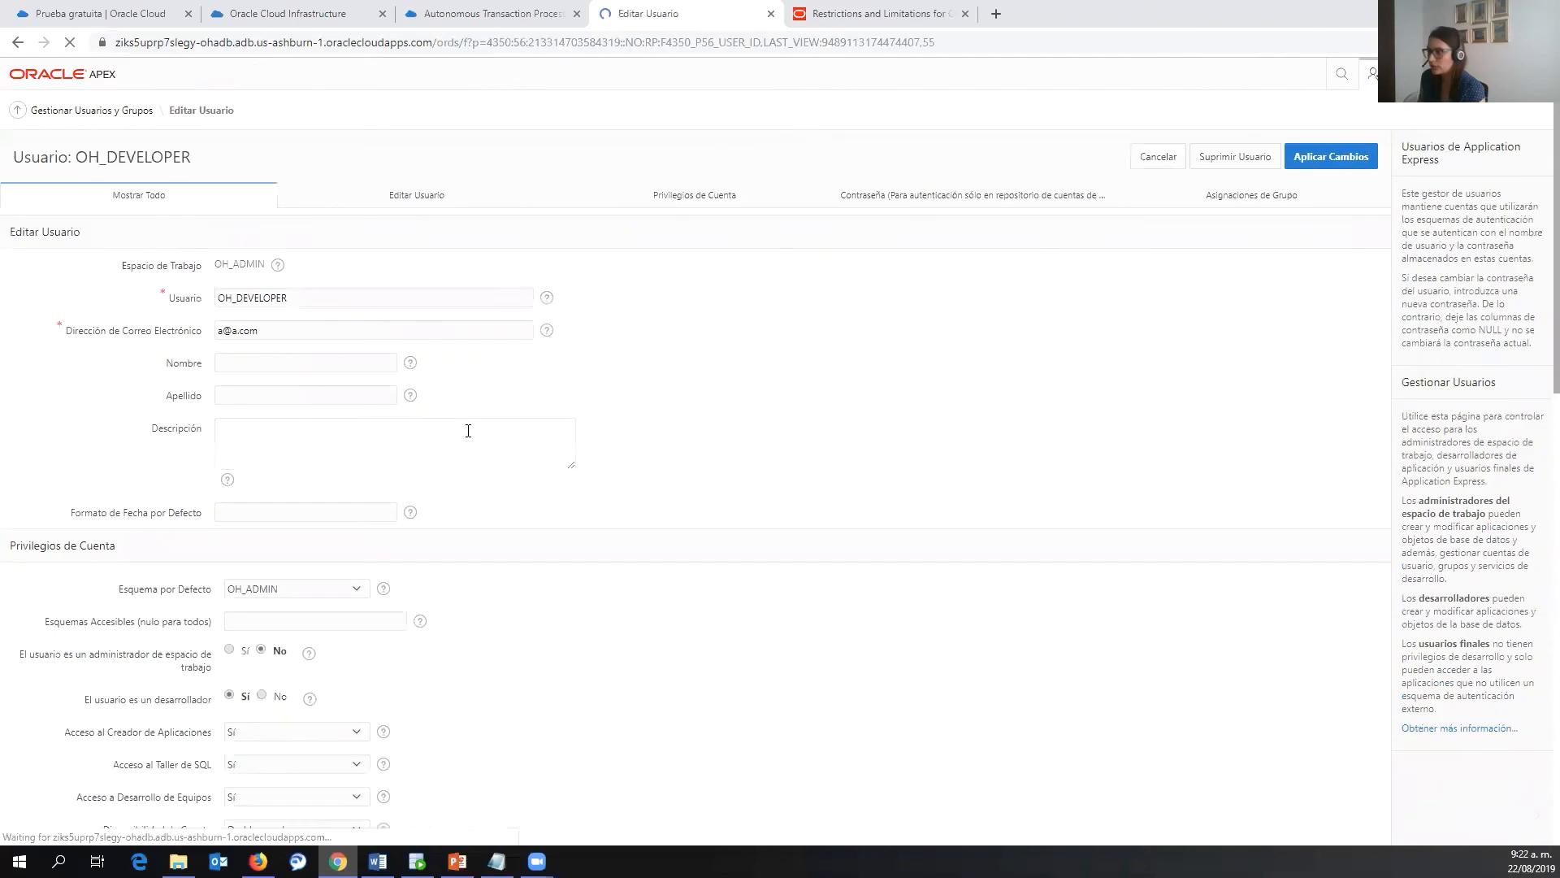
pyautogui.scroll(-4, 467, 435)
pyautogui.scroll(-2, 467, 438)
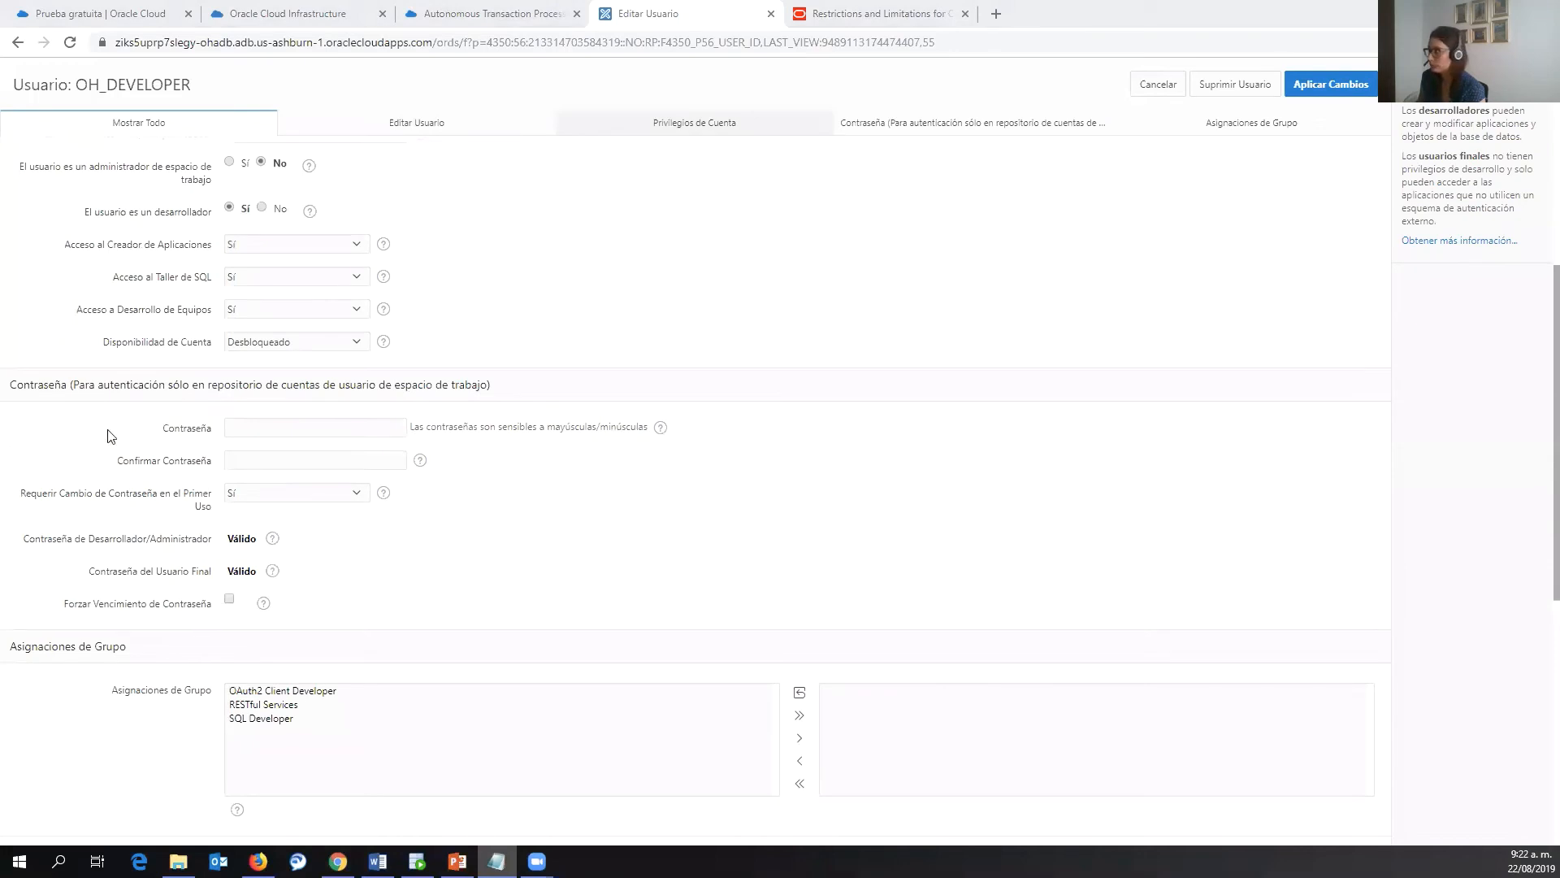
pyautogui.click(258, 428)
pyautogui.hotkey('ctrl', 'v')
pyautogui.click(263, 458)
pyautogui.hotkey('ctrl', 'v')
pyautogui.click(319, 496)
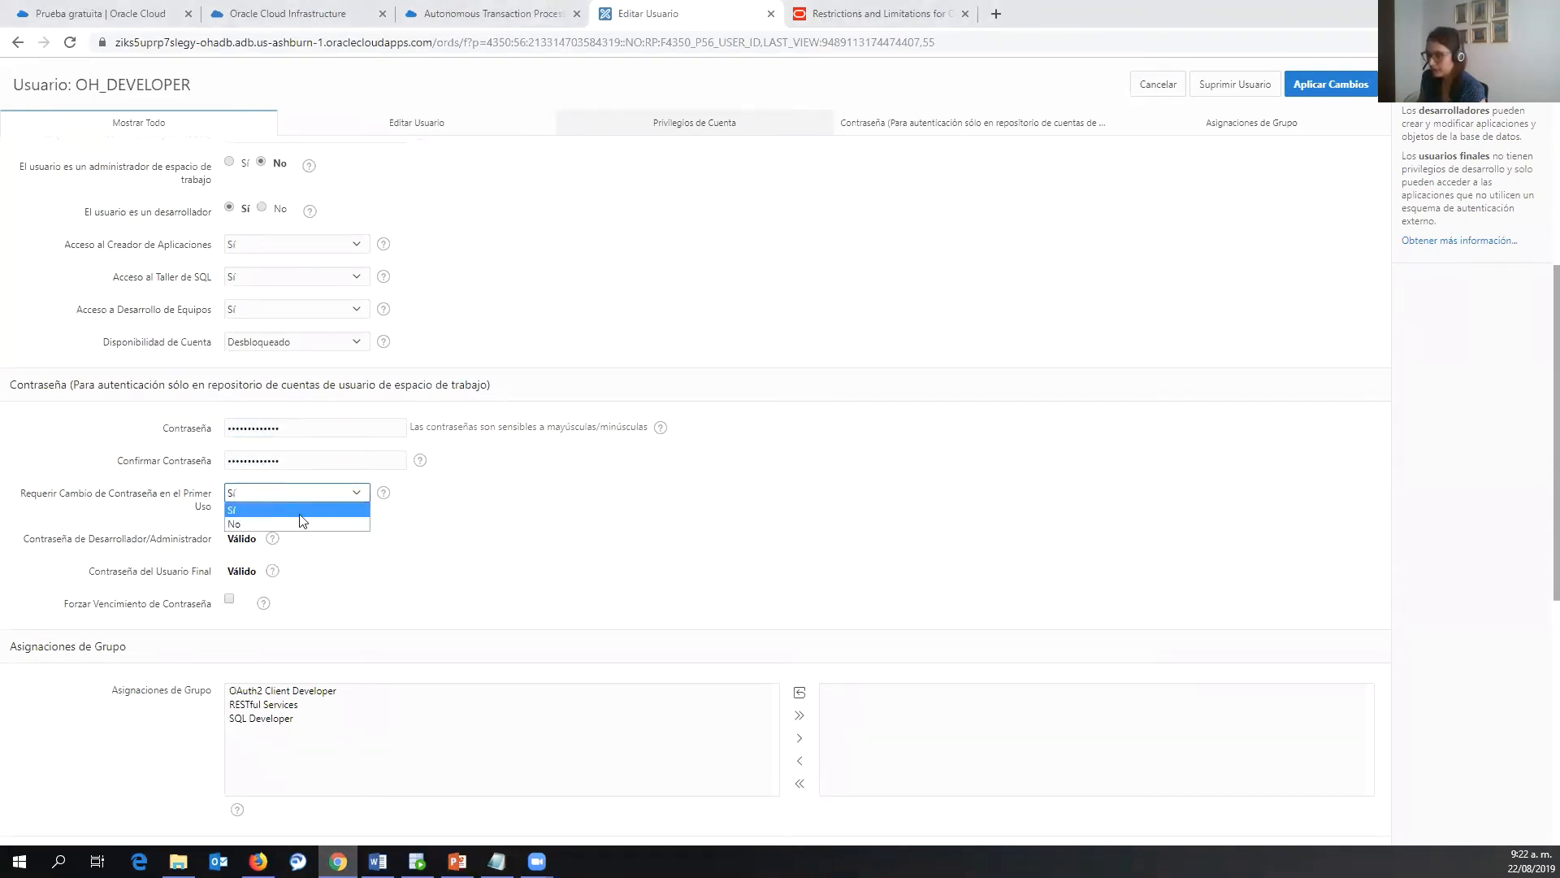
pyautogui.click(357, 524)
pyautogui.scroll(4, 1079, 391)
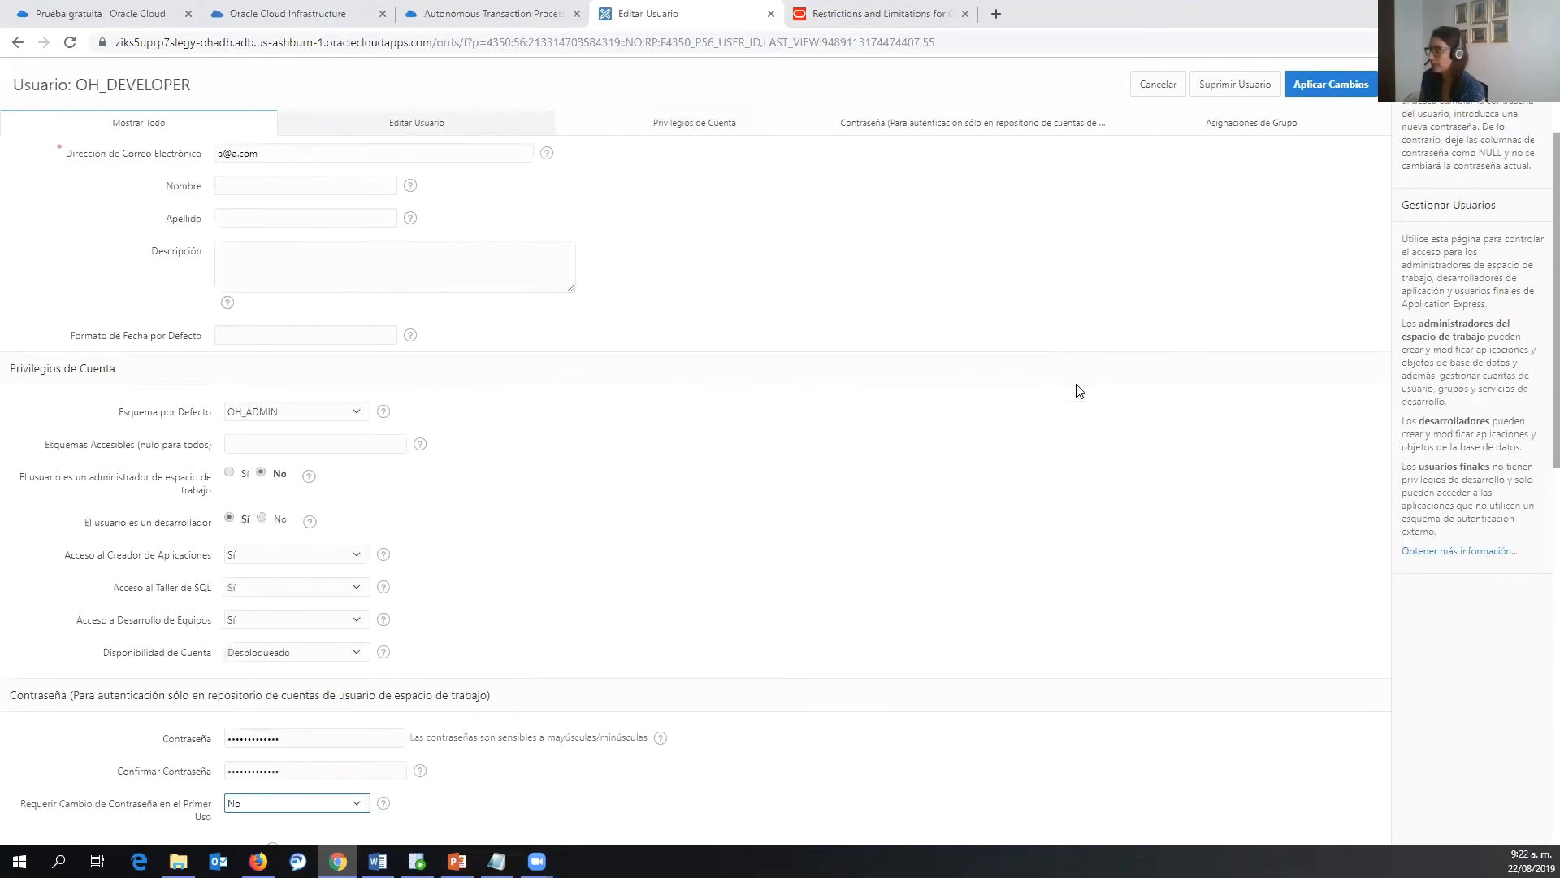
pyautogui.scroll(2, 1079, 391)
pyautogui.click(1339, 164)
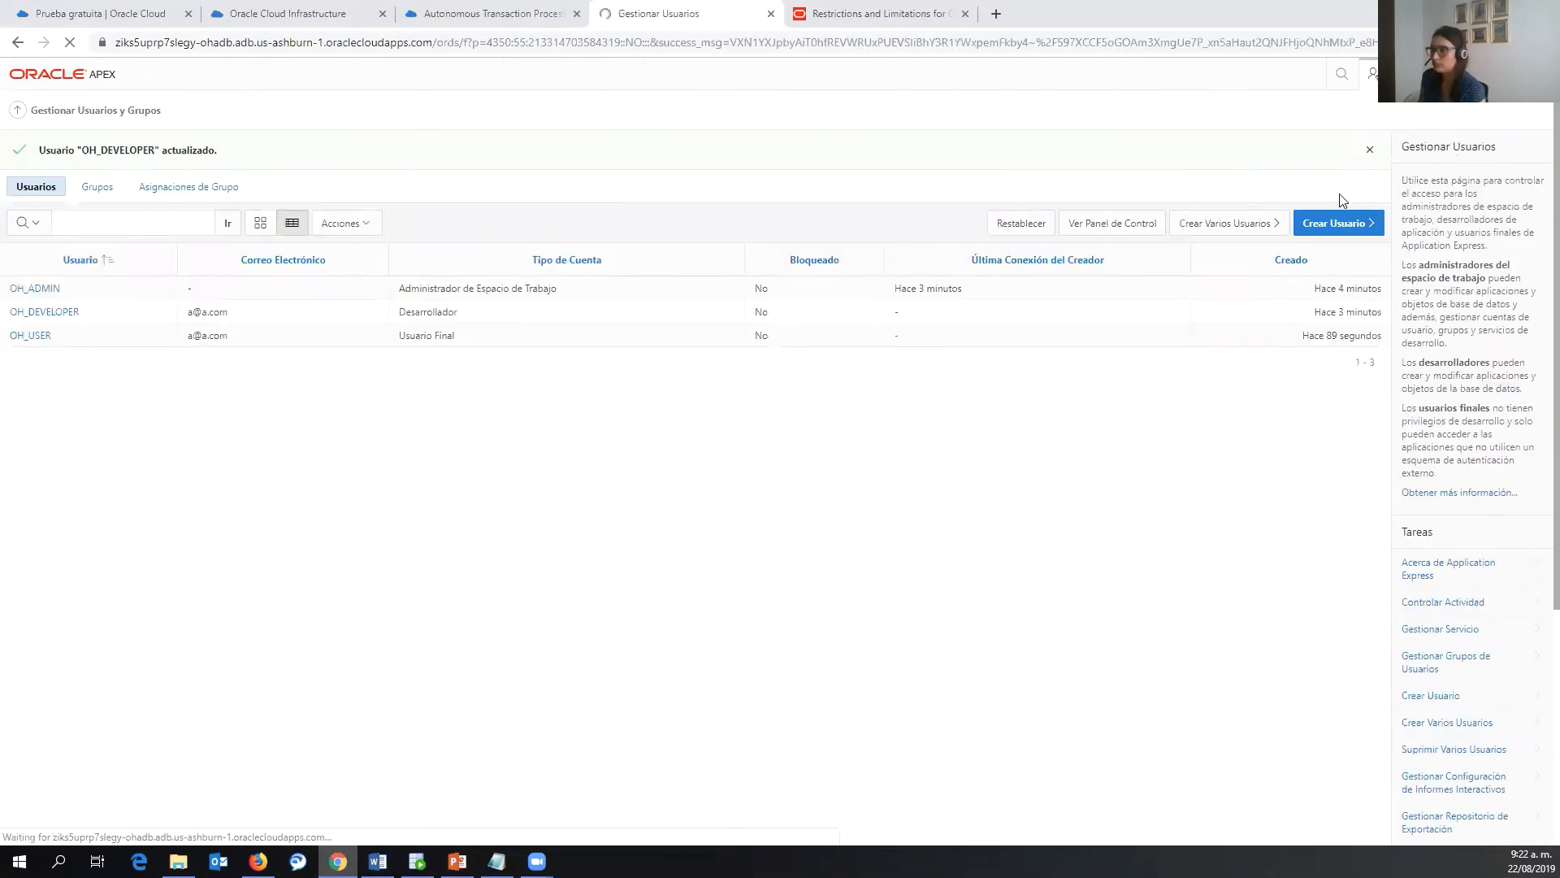
# - Sign in to workspace oh_admin as oh_developer using the new password
pyautogui.hotkey('alt', 'Tab')
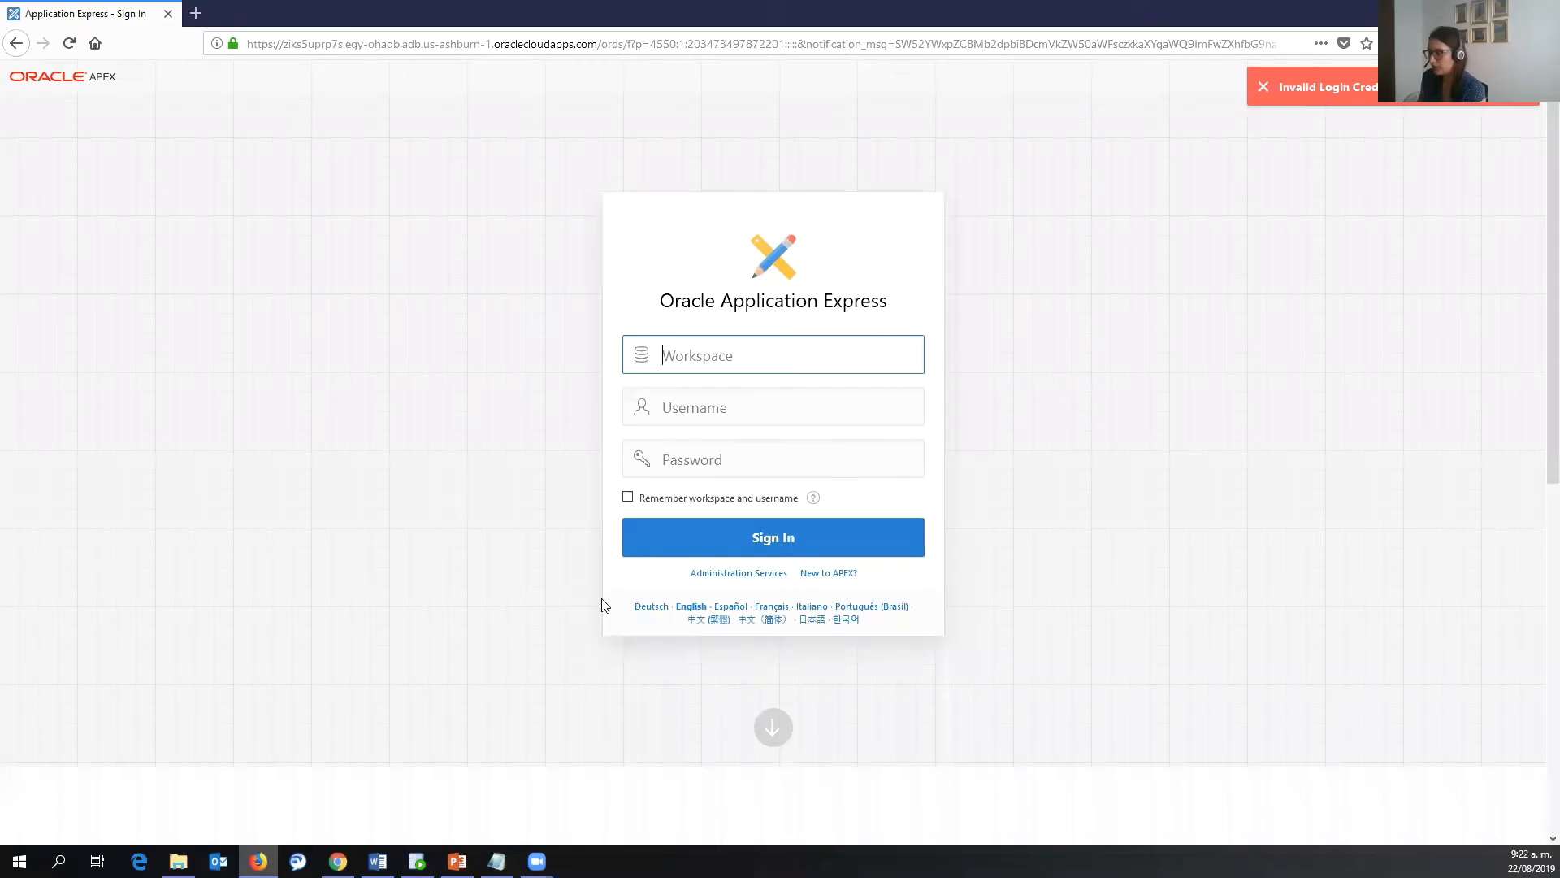
pyautogui.write('oh_admin')
pyautogui.press('Tab')
pyautogui.write('oh')
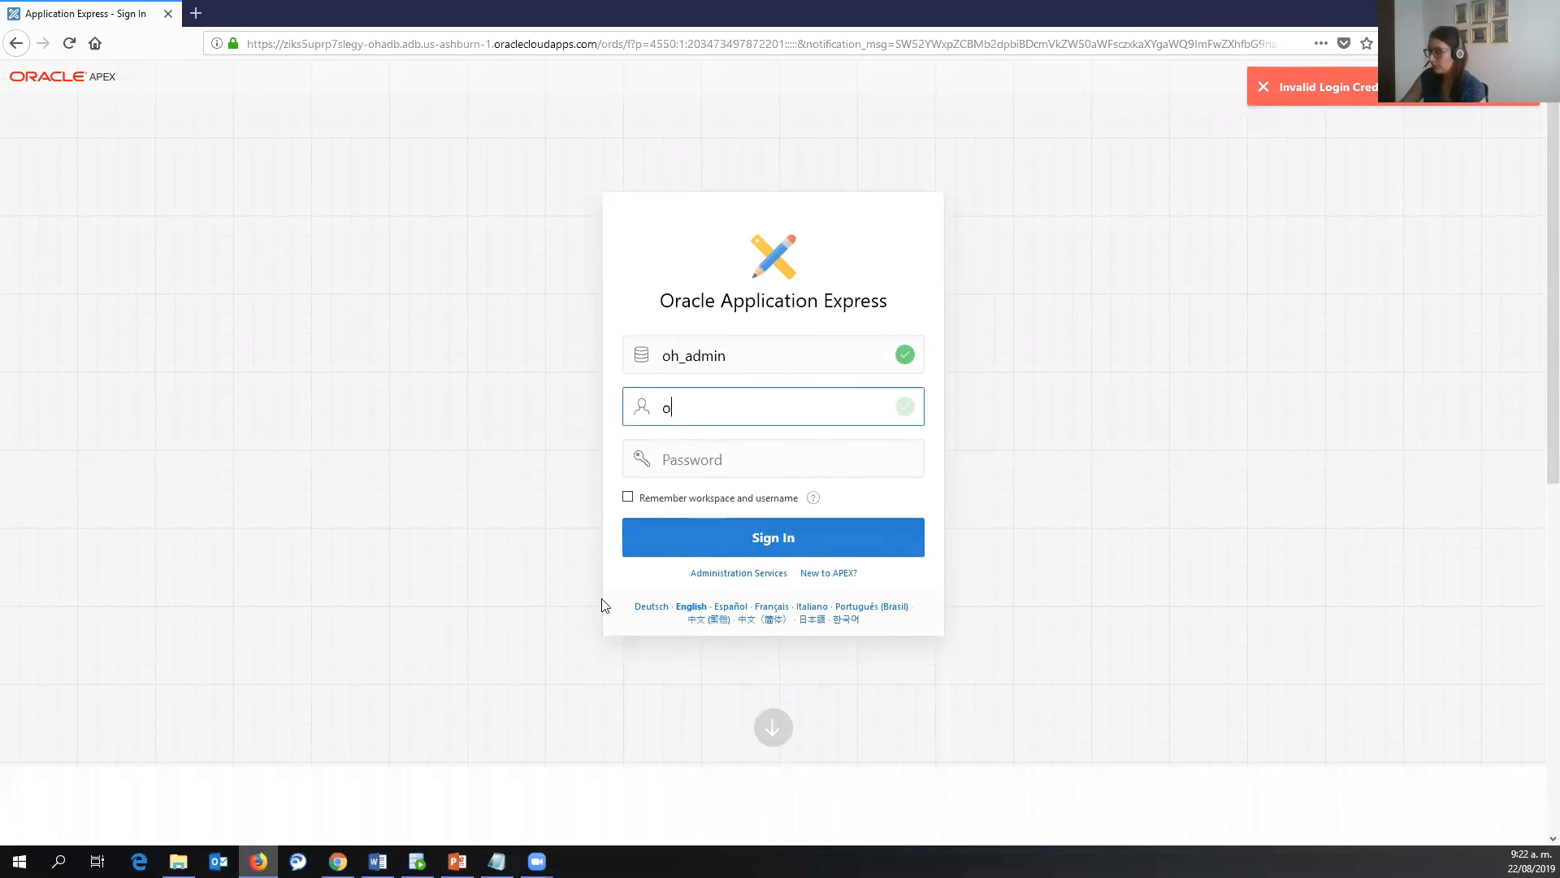
pyautogui.write('_developer')
pyautogui.press('Tab')
pyautogui.write('•••••••••••••')
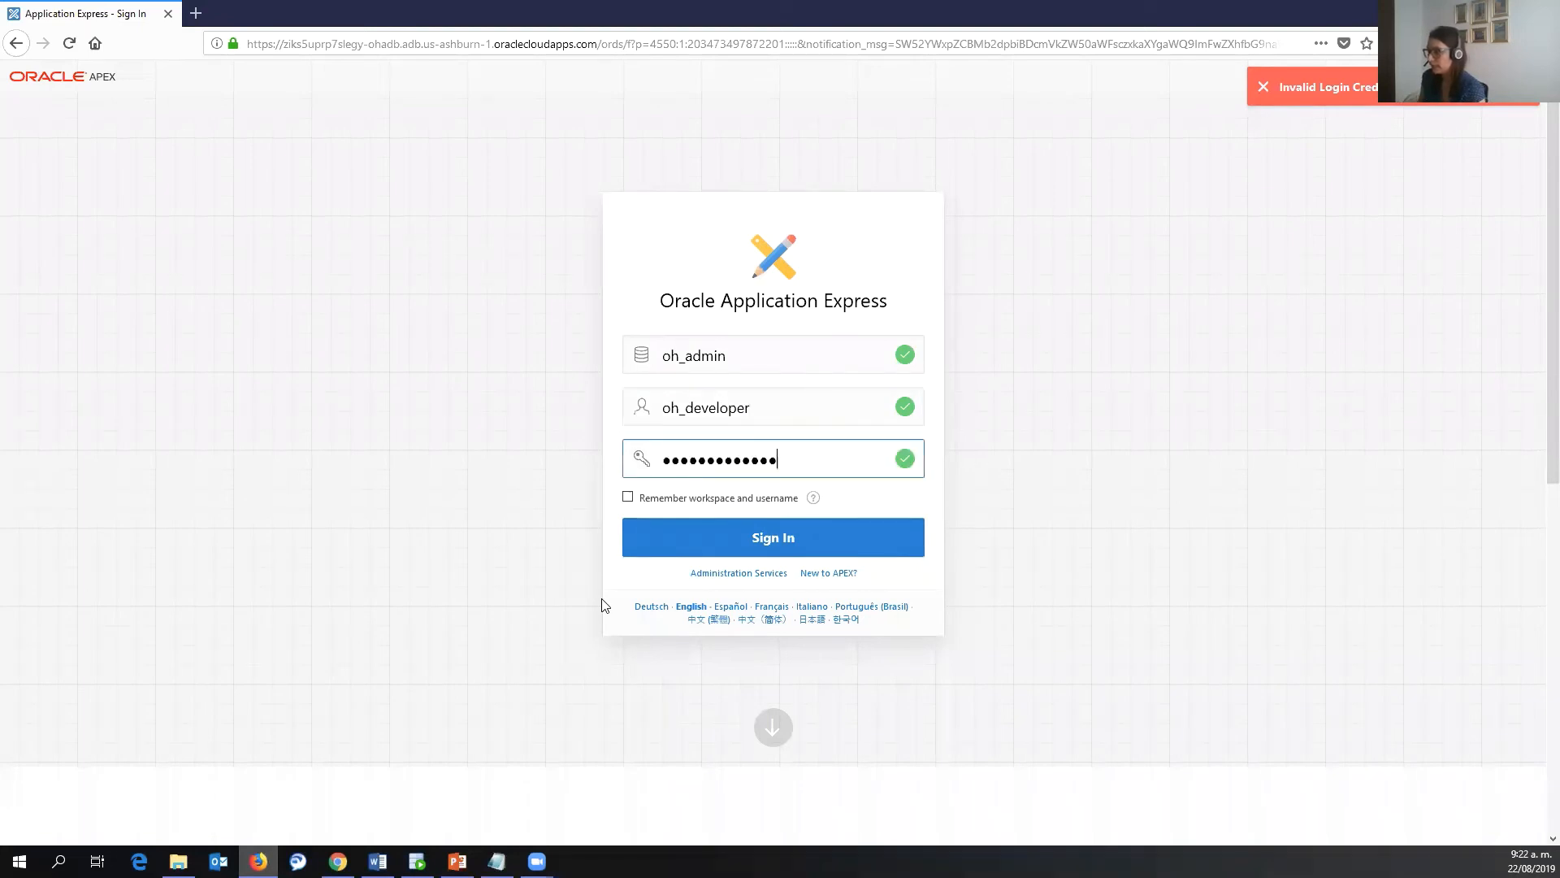
pyautogui.click(786, 540)
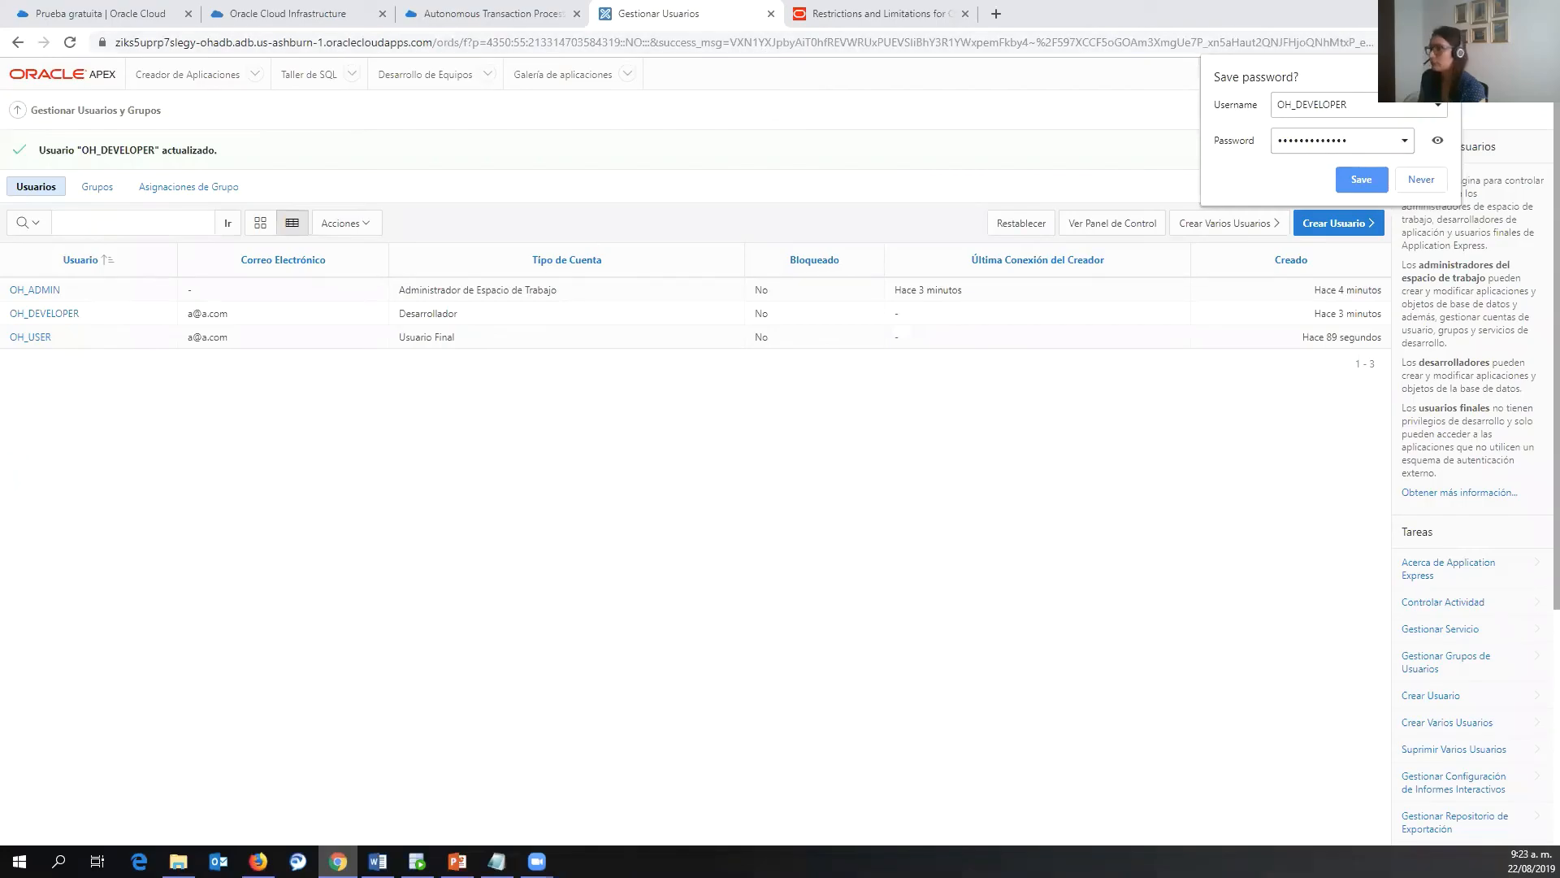
# - Sign out, then try signing in to oh_admin as oh_developer again
pyautogui.click(1508, 74)
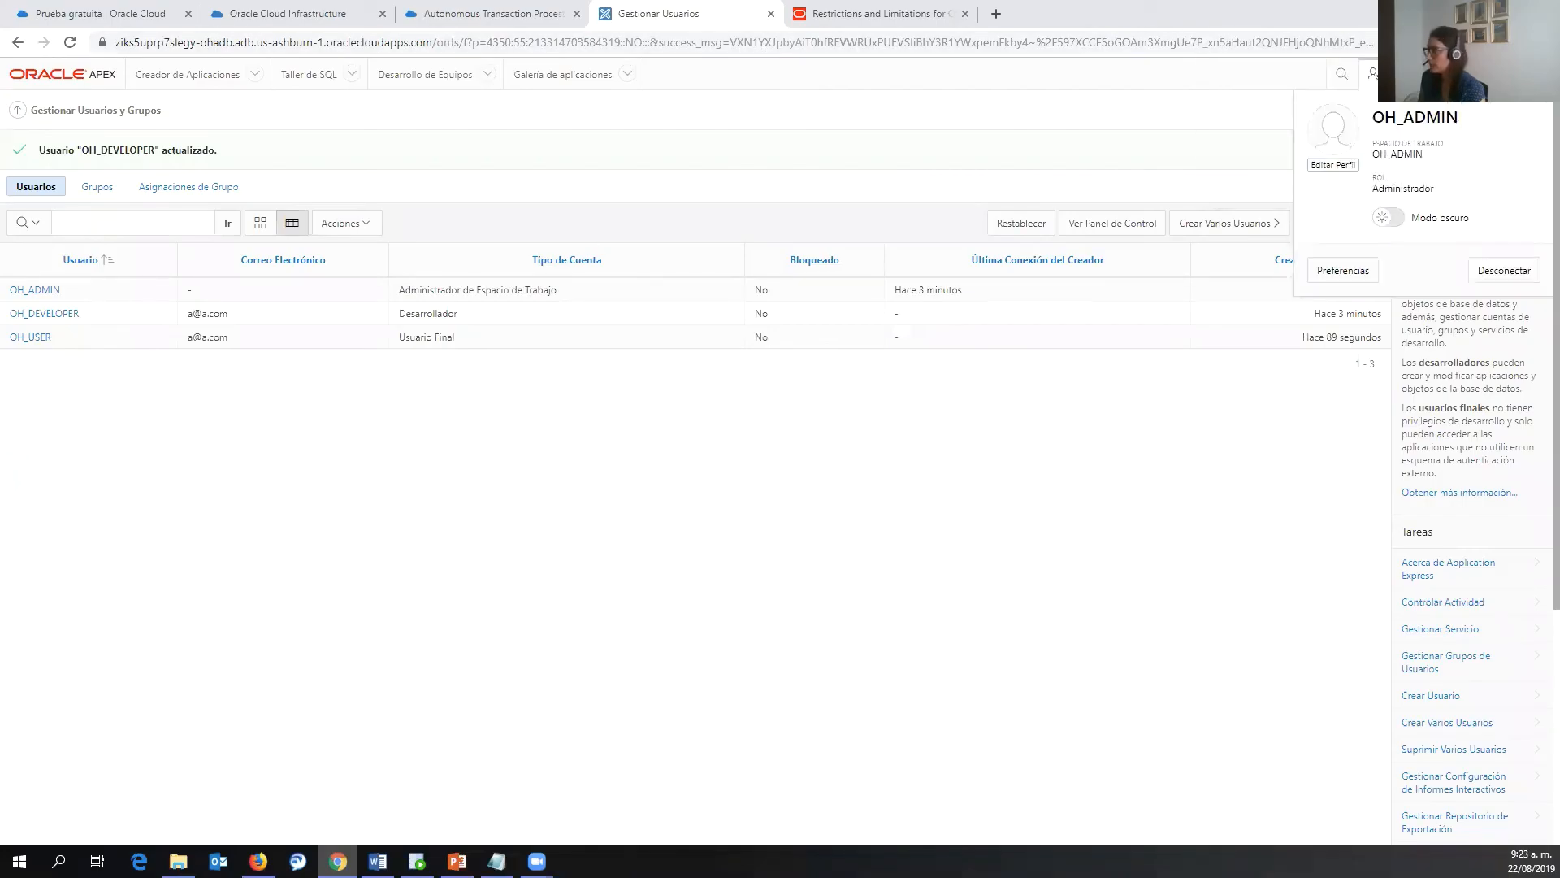
pyautogui.click(1495, 272)
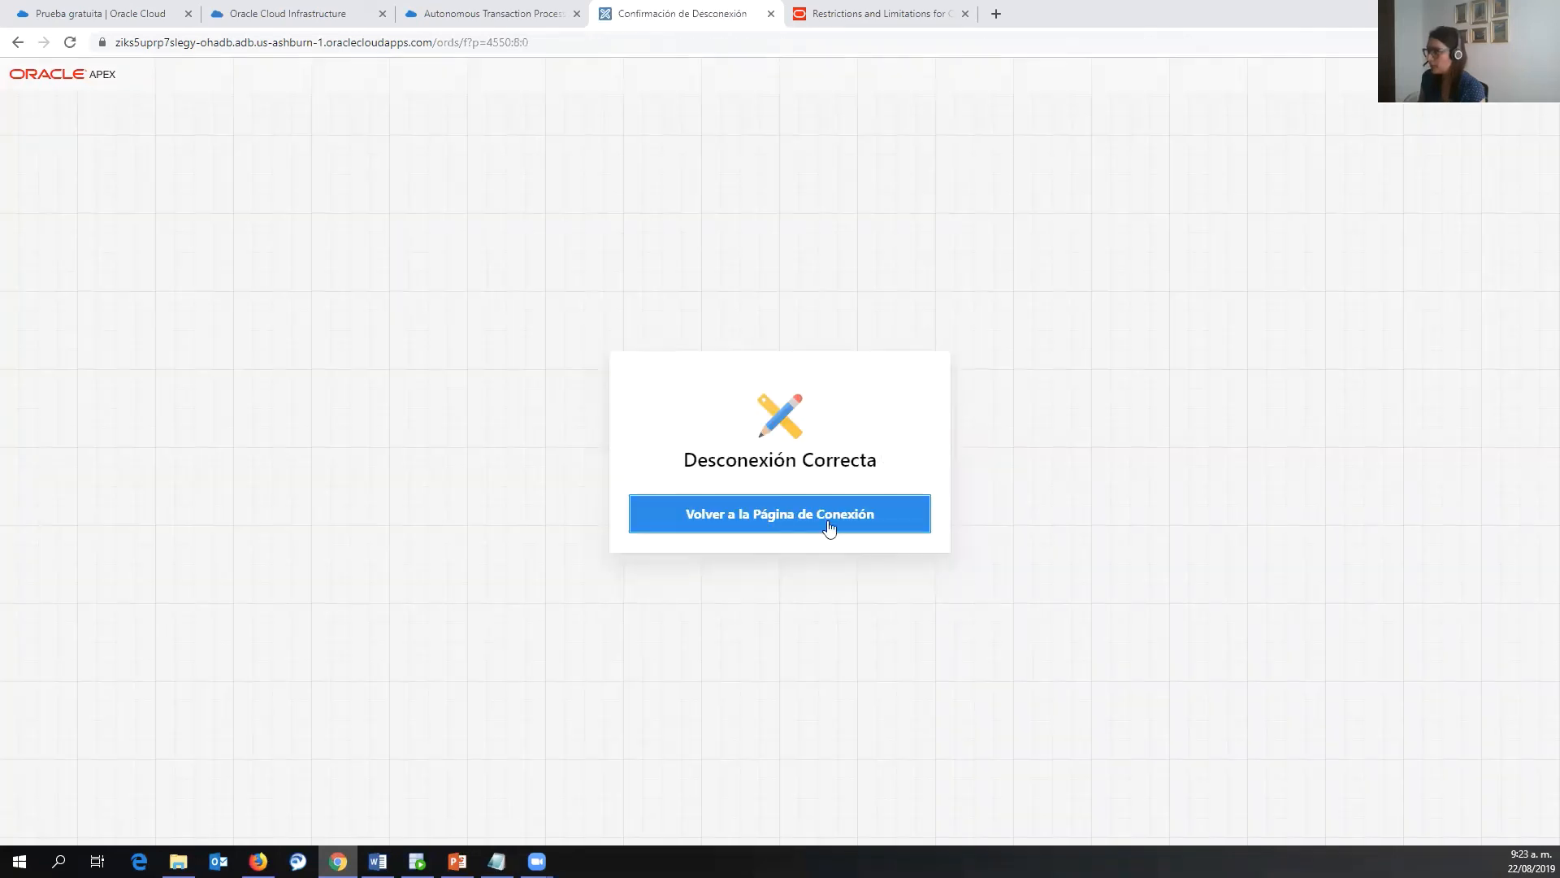
pyautogui.click(828, 514)
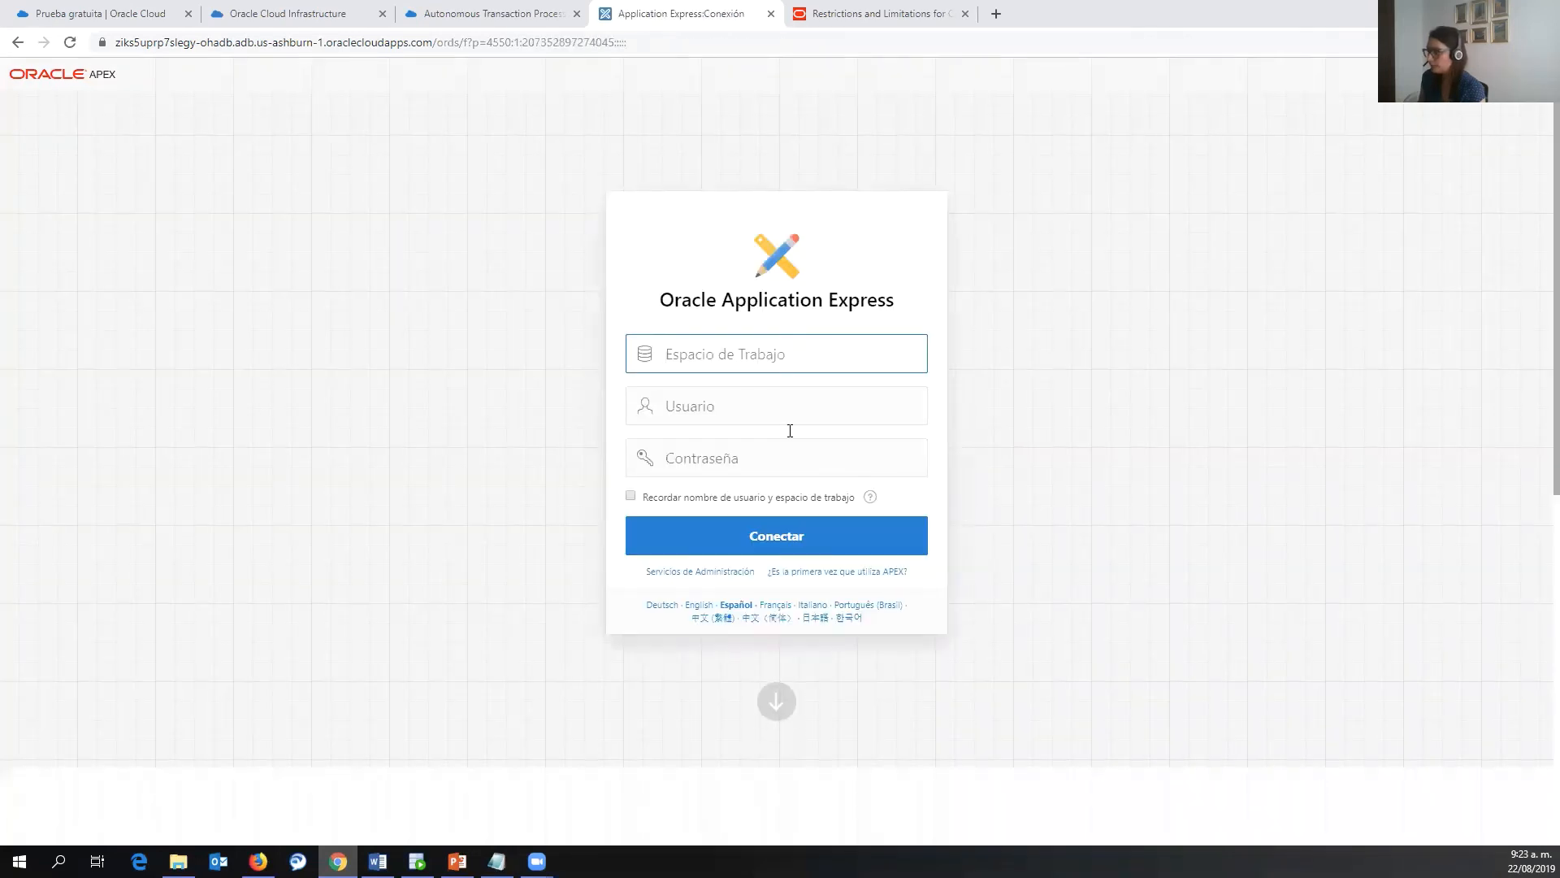
pyautogui.write('oh_admin')
pyautogui.click(813, 416)
pyautogui.write('o')
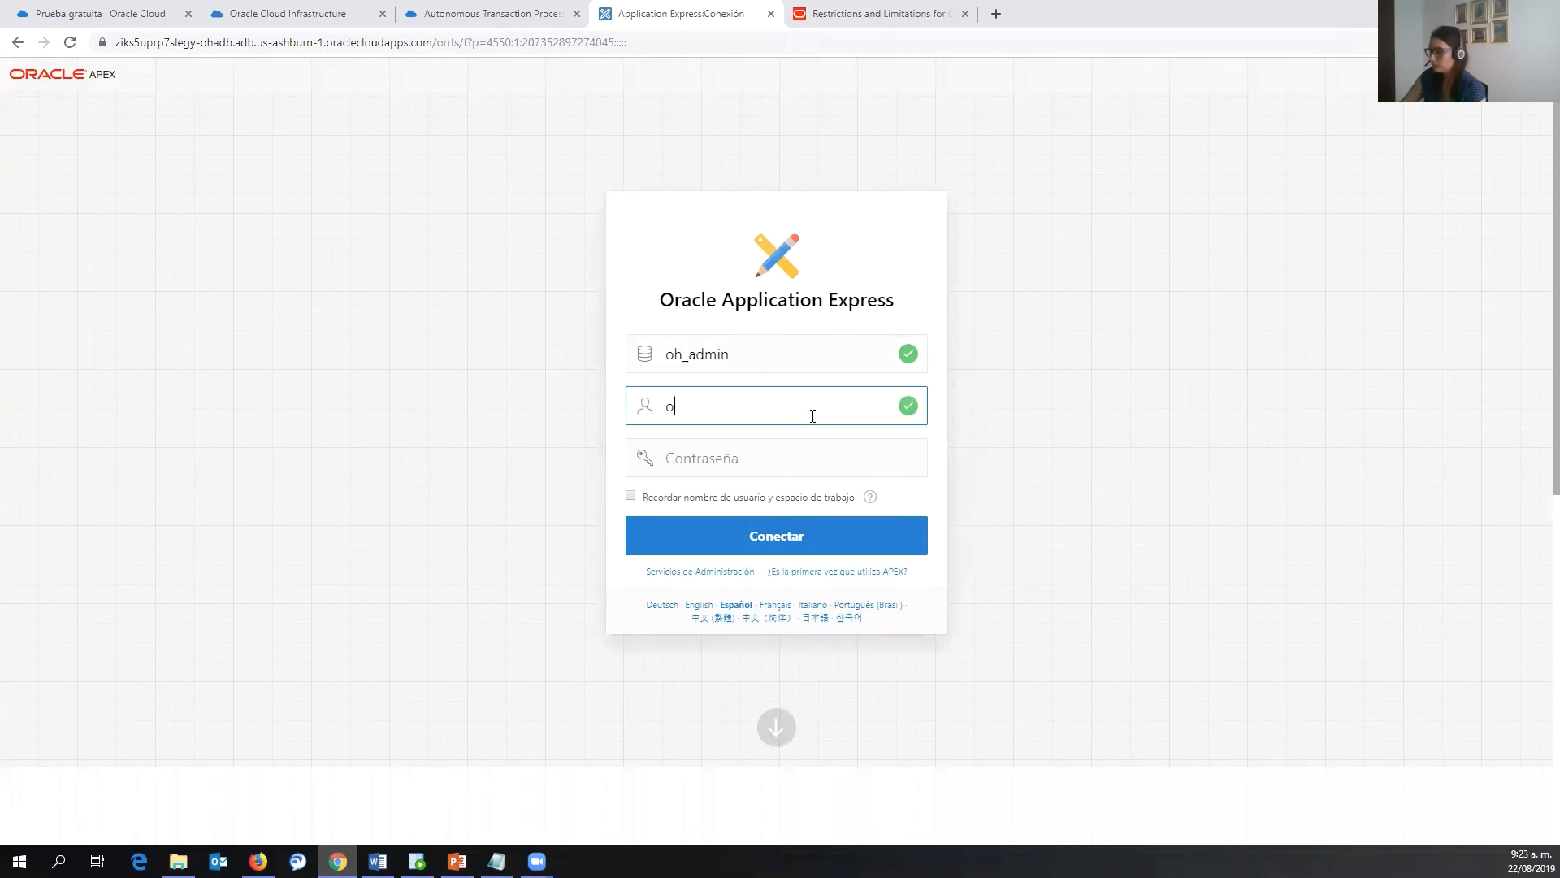
pyautogui.write('h_developer')
pyautogui.press('Tab')
pyautogui.hotkey('ctrl', 'v')
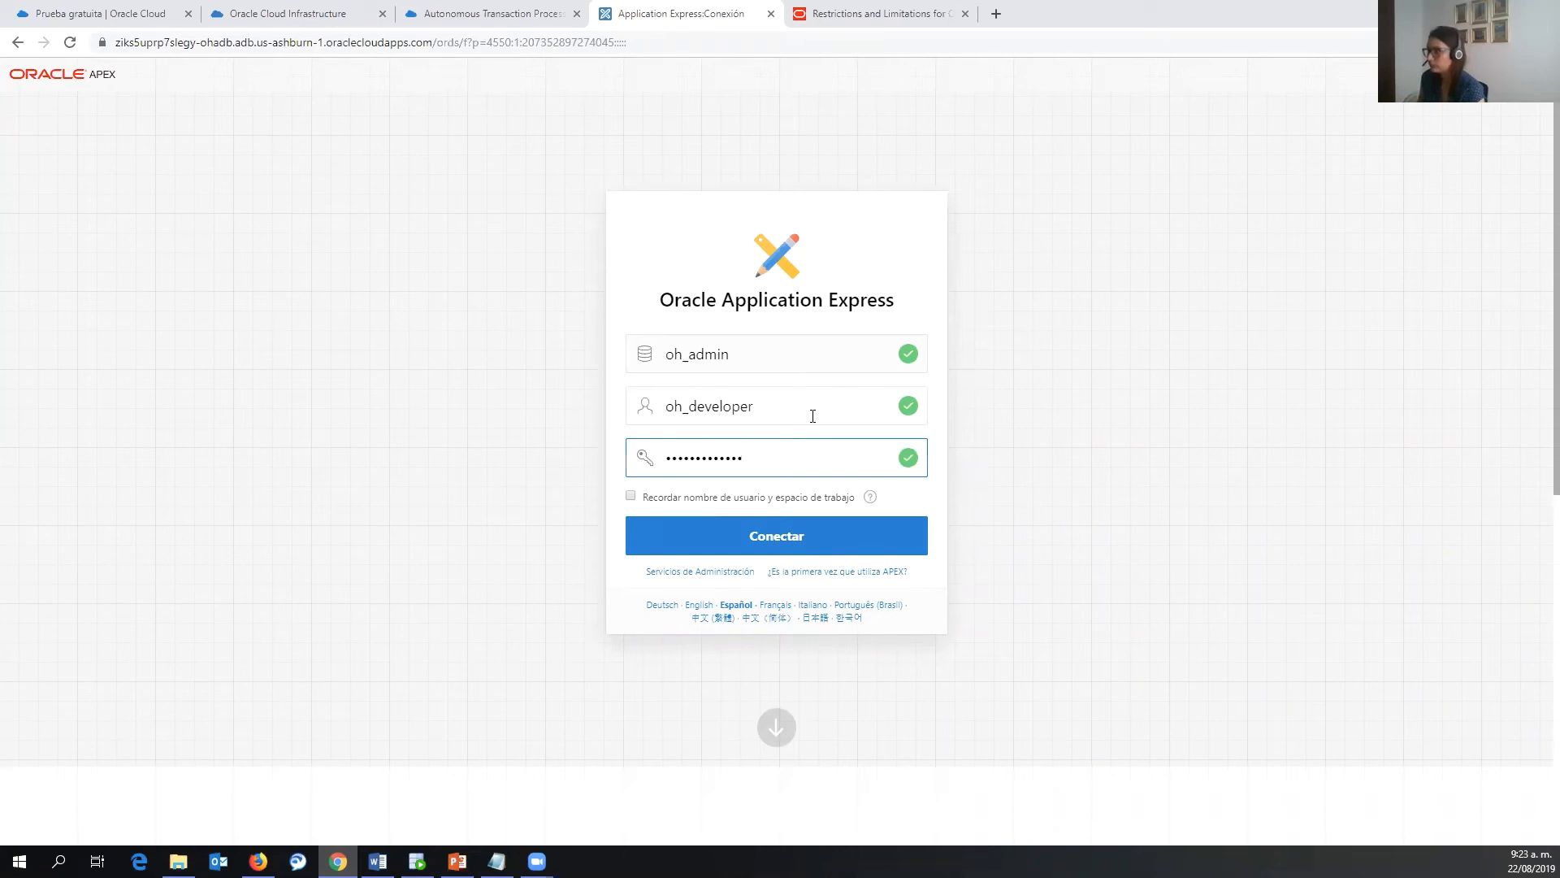
pyautogui.click(779, 546)
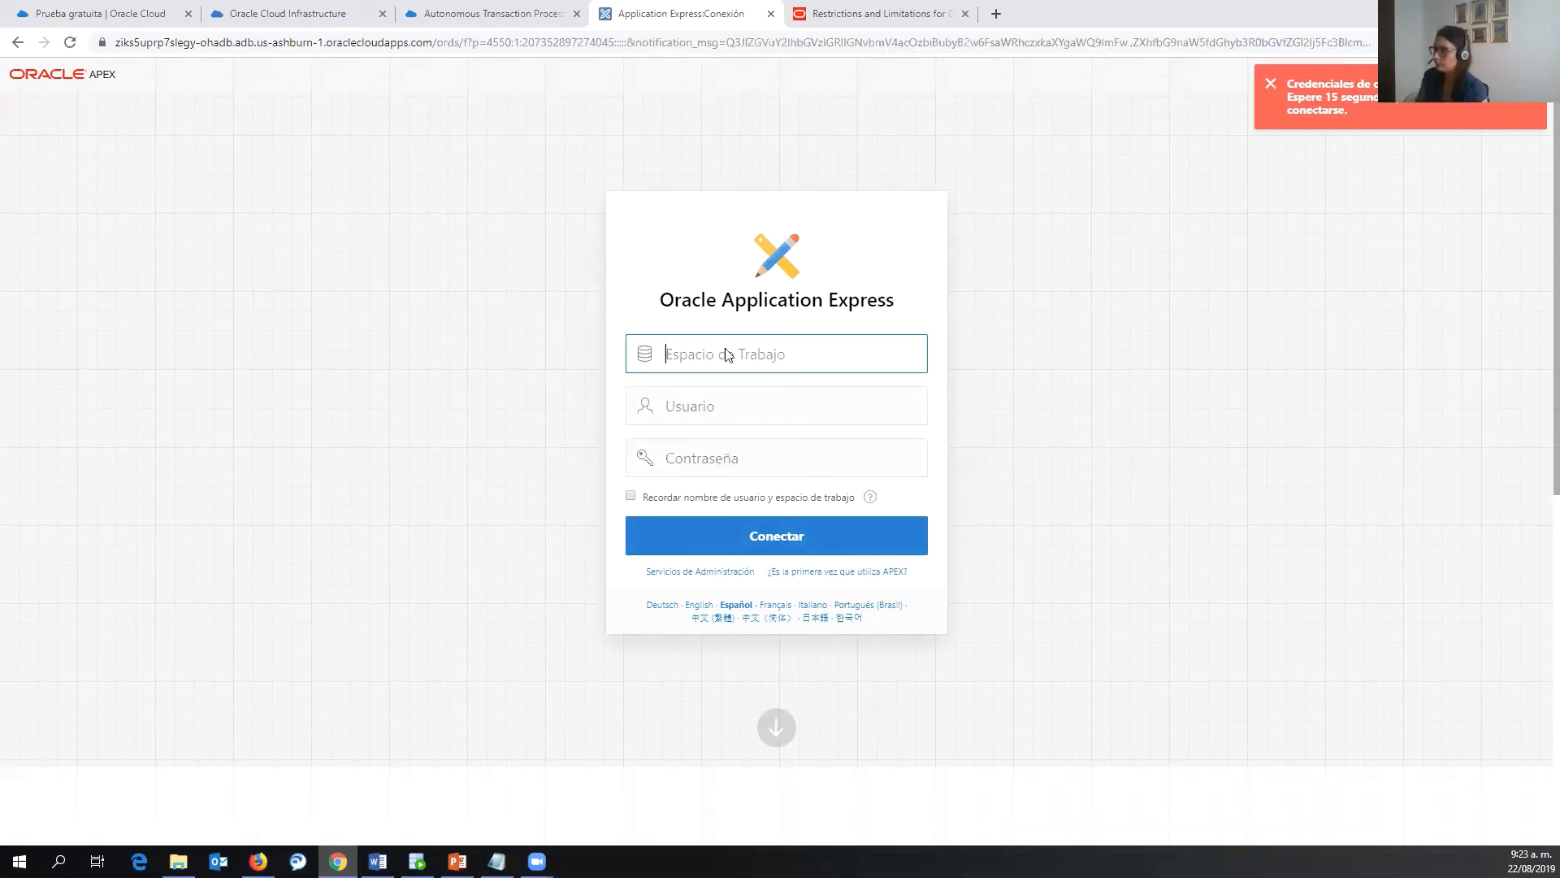
# - Sign in to workspace oh_admin as user oh_admin
pyautogui.write('oh_admin')
pyautogui.press('Tab')
pyautogui.write('oh_admin')
pyautogui.press('Tab')
pyautogui.write('•••••••••••••')
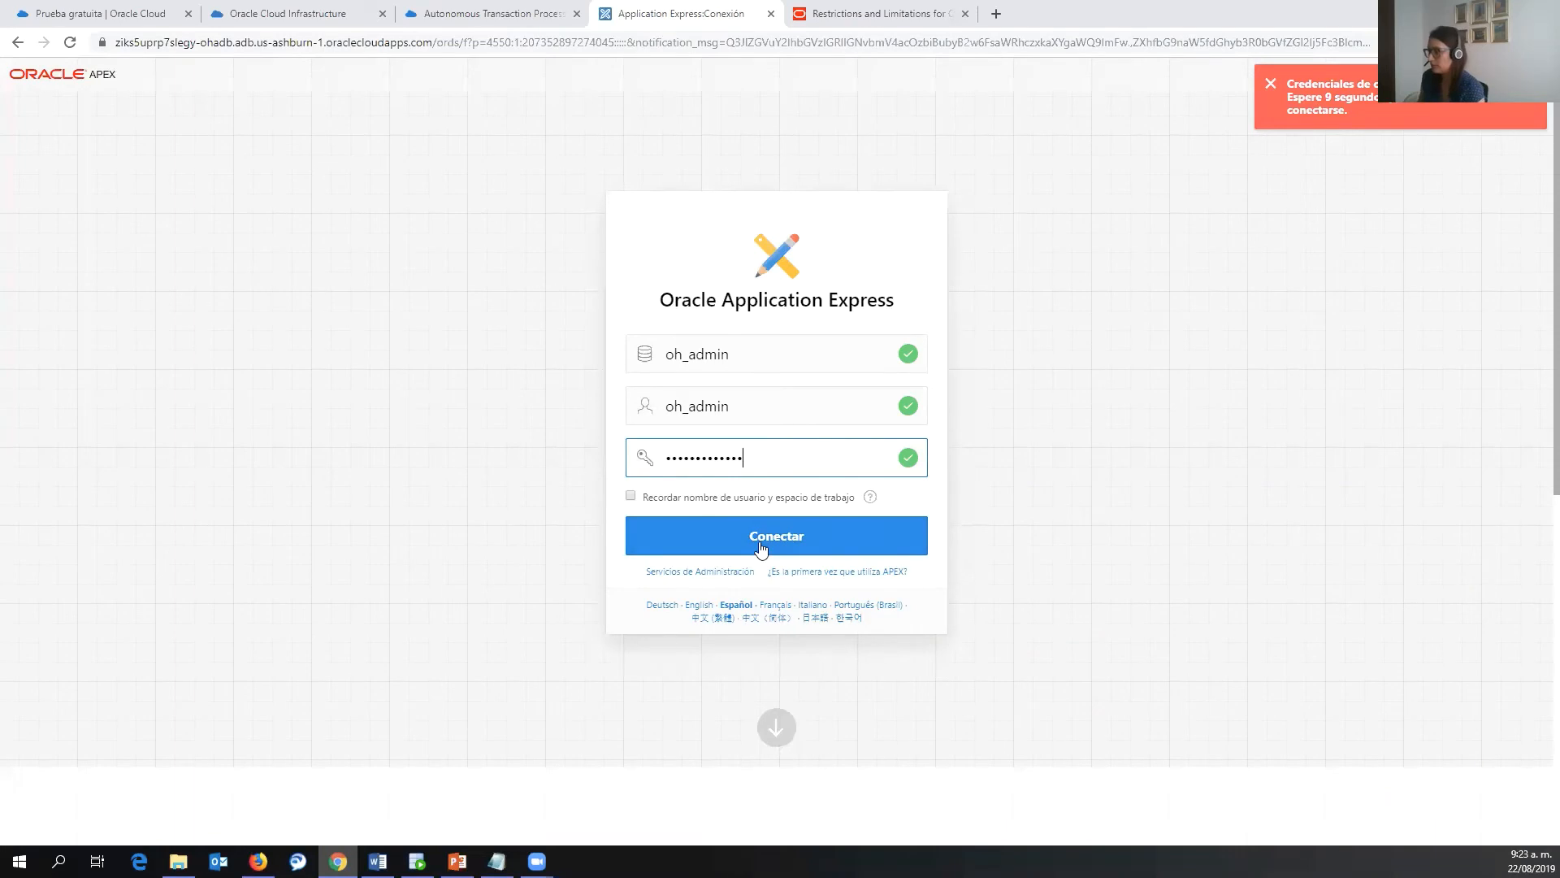
pyautogui.click(761, 550)
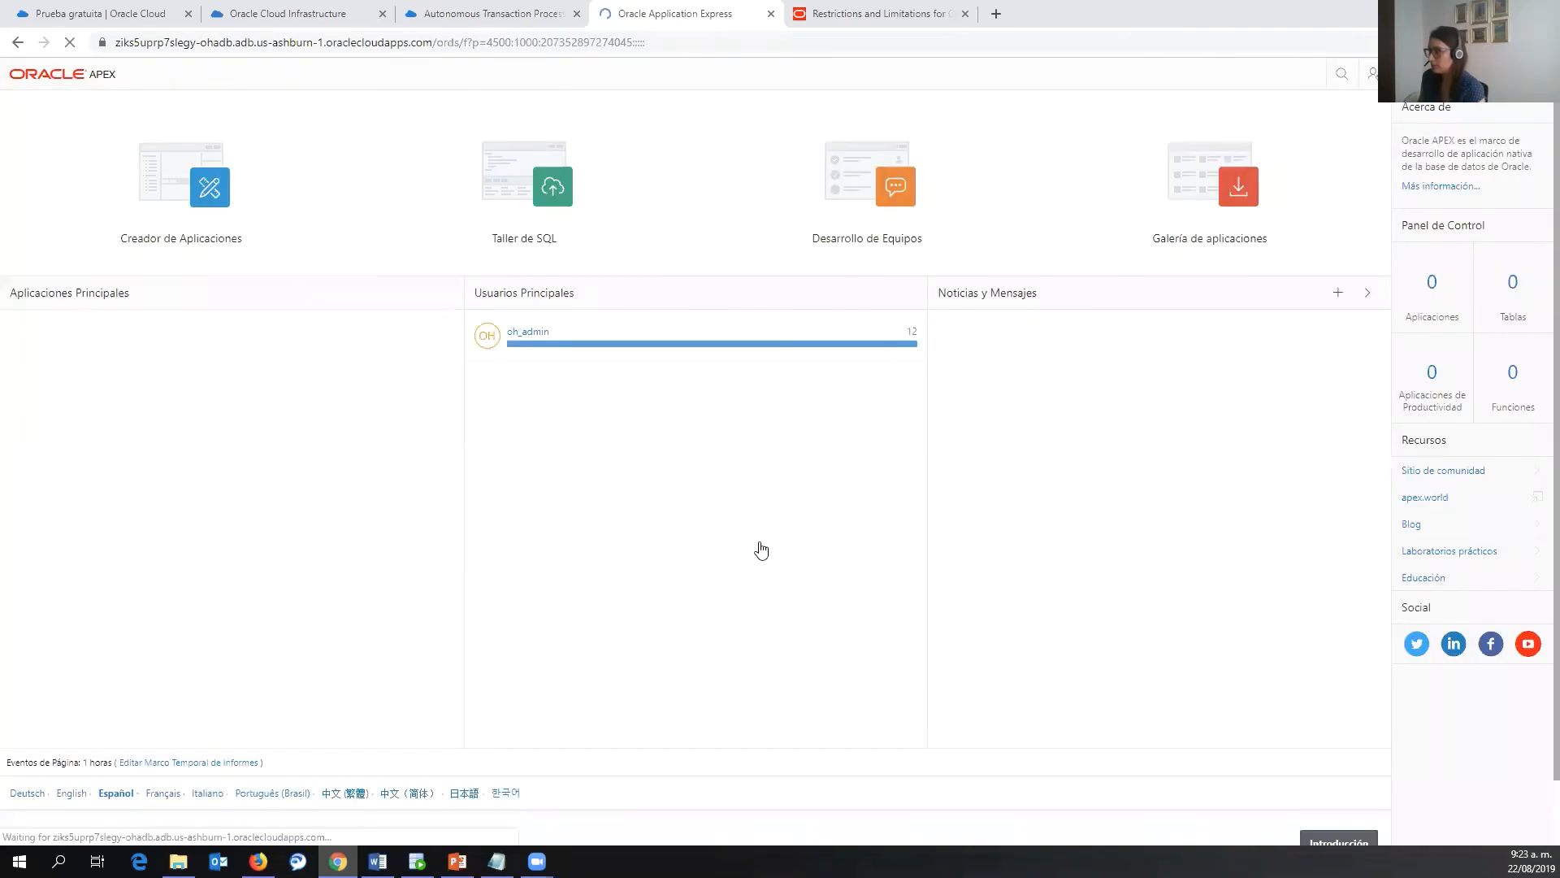
pyautogui.click(1250, 392)
pyautogui.click(1376, 75)
pyautogui.click(1386, 162)
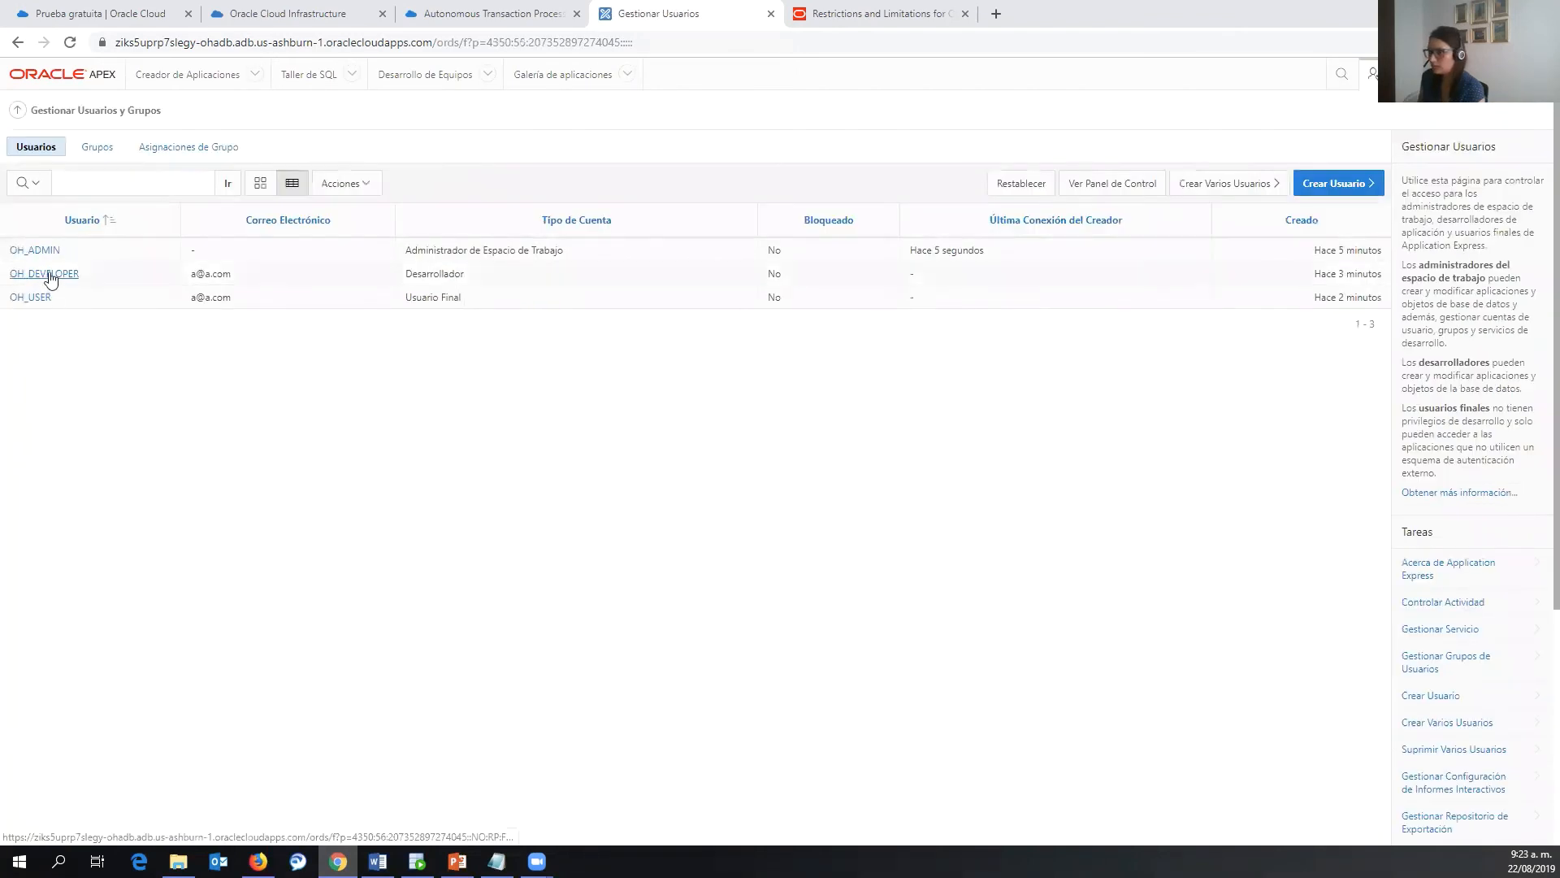
pyautogui.click(50, 279)
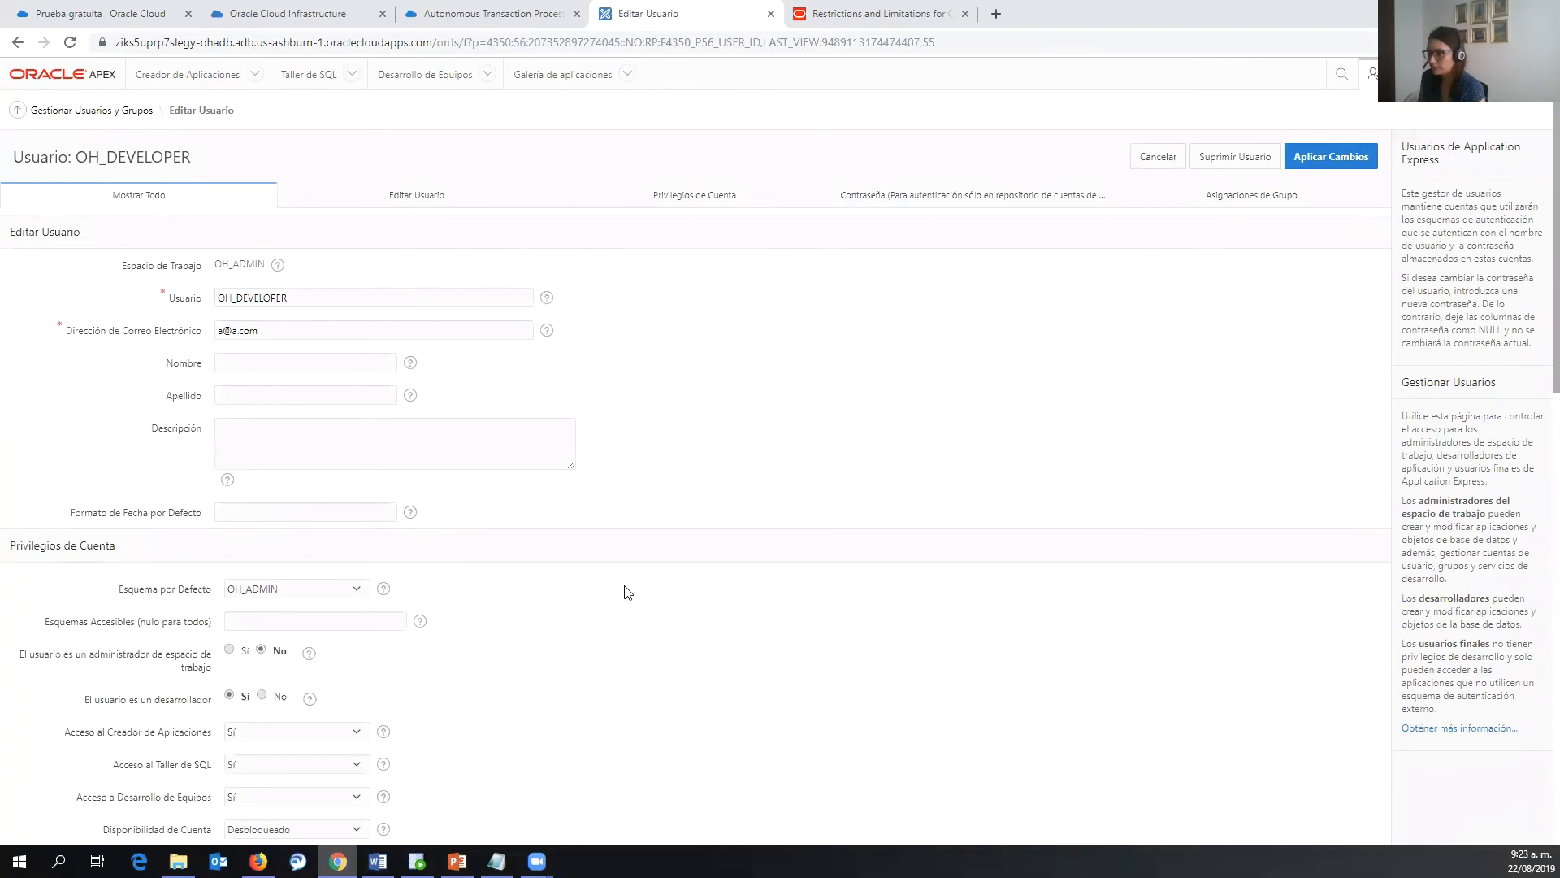
pyautogui.scroll(-3, 627, 592)
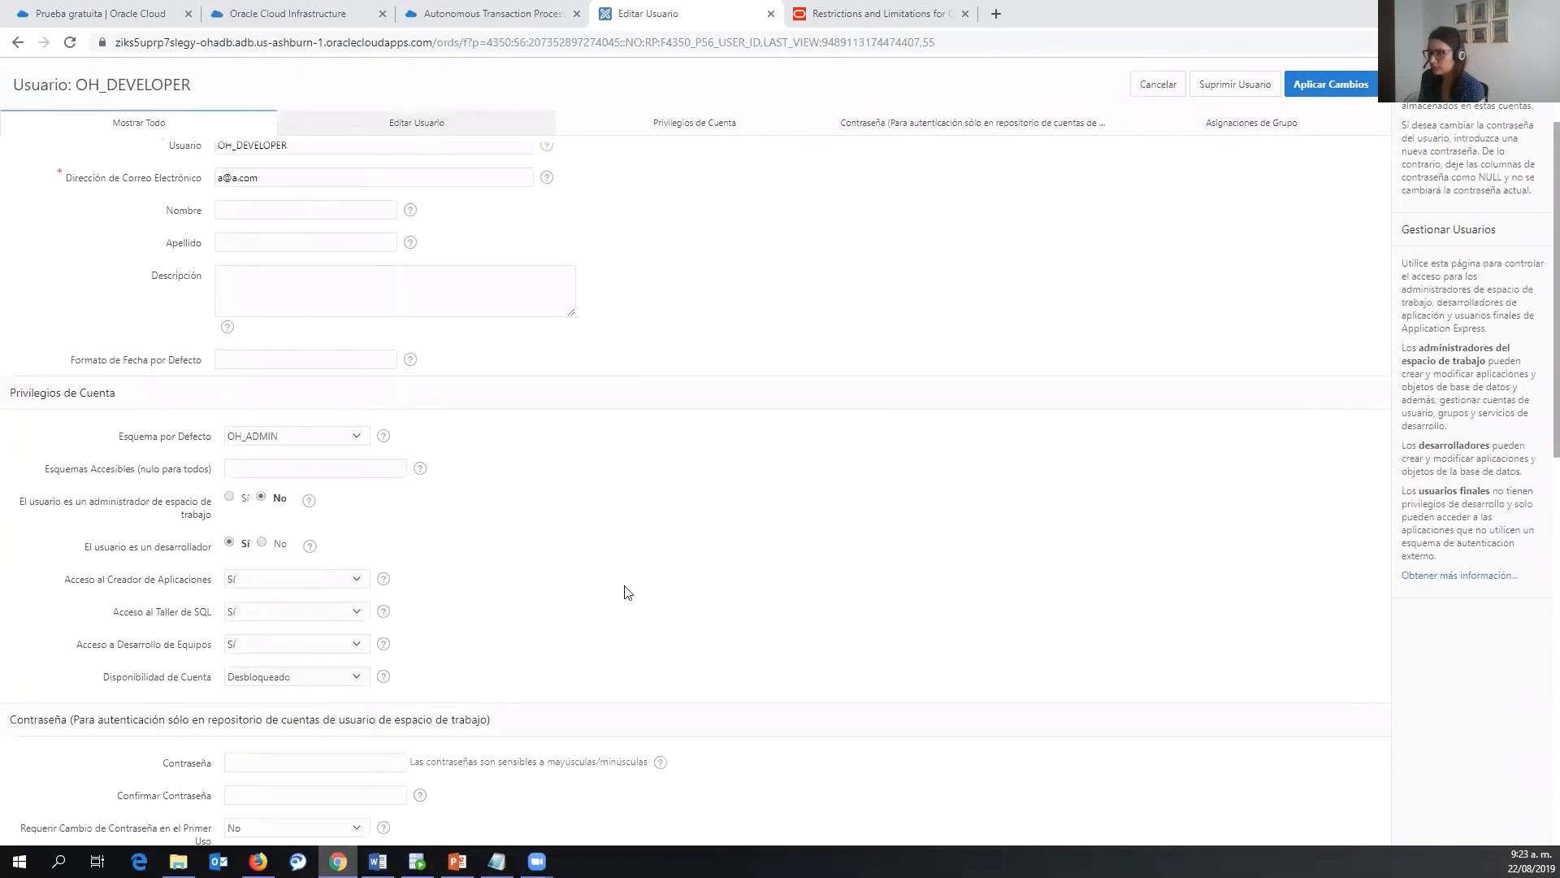
pyautogui.scroll(-3, 628, 592)
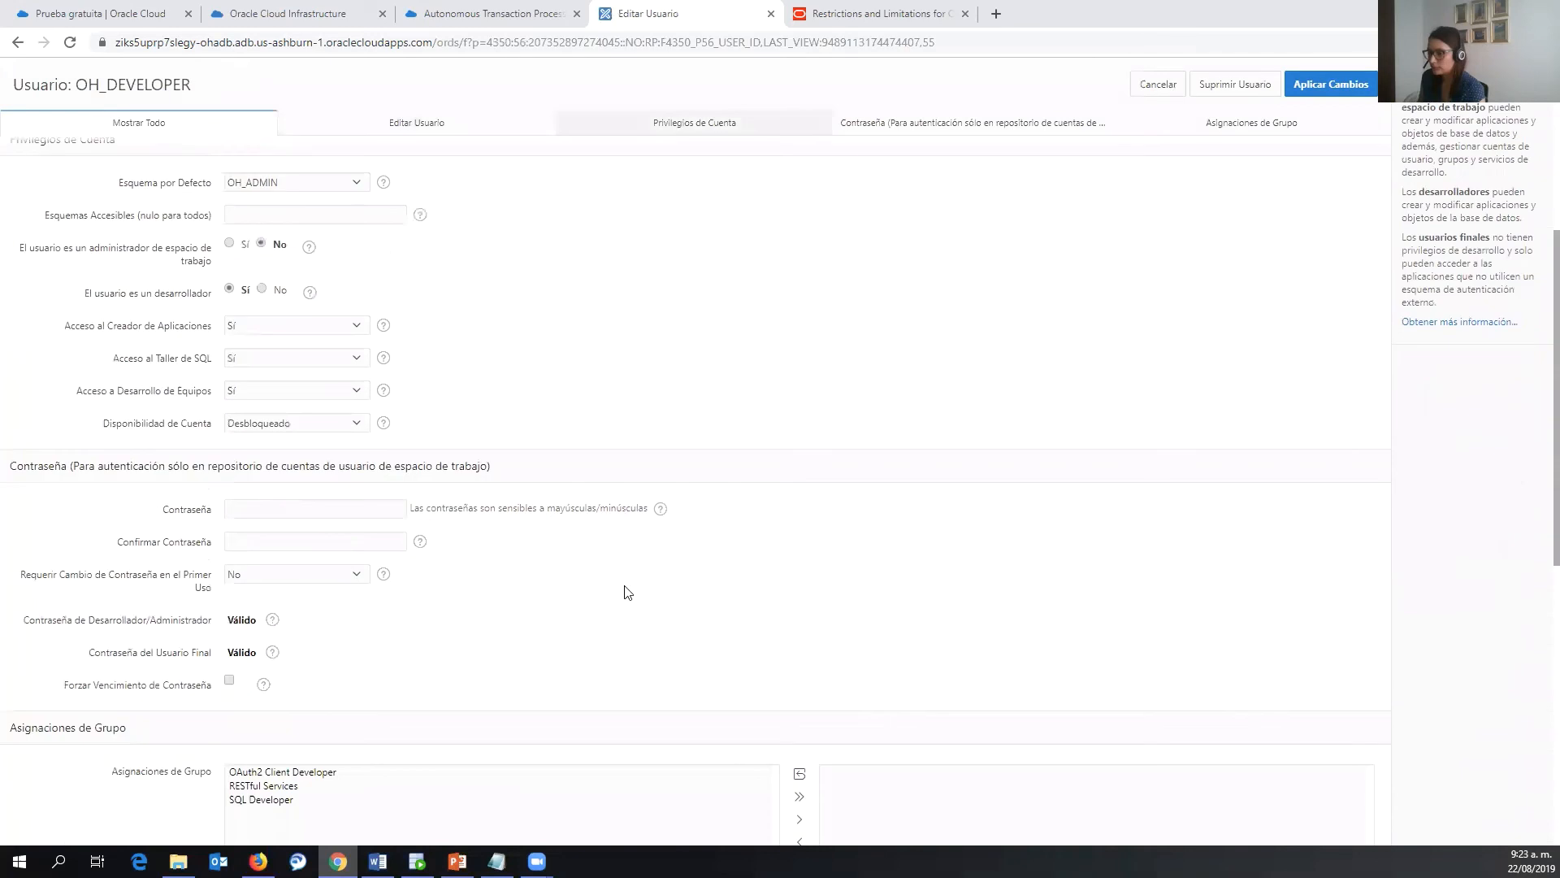
pyautogui.scroll(-1, 627, 592)
pyautogui.scroll(7, 628, 592)
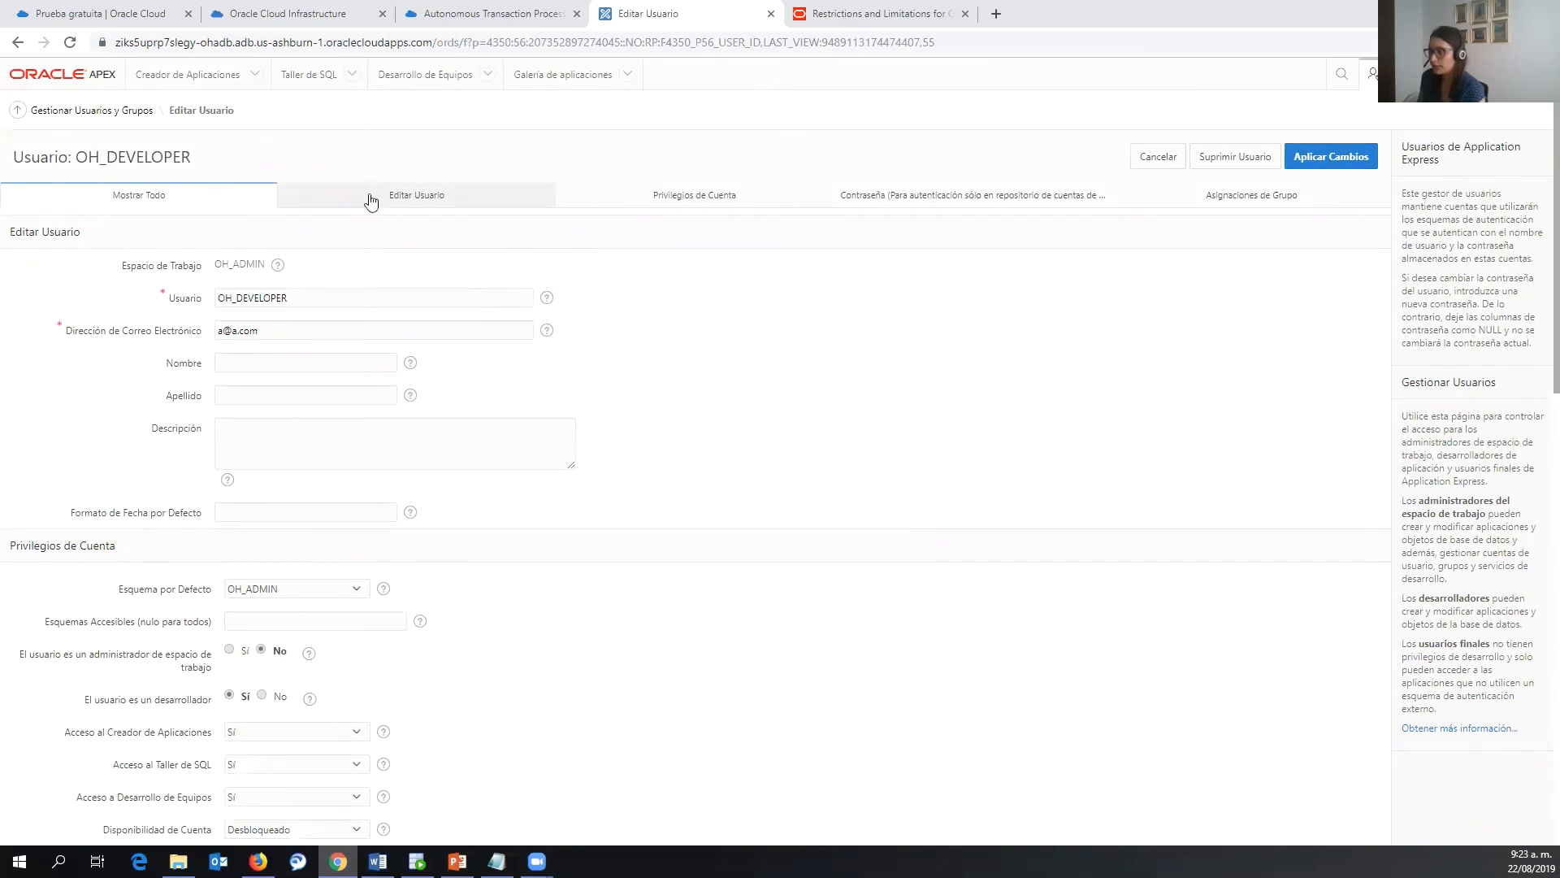
pyautogui.click(258, 862)
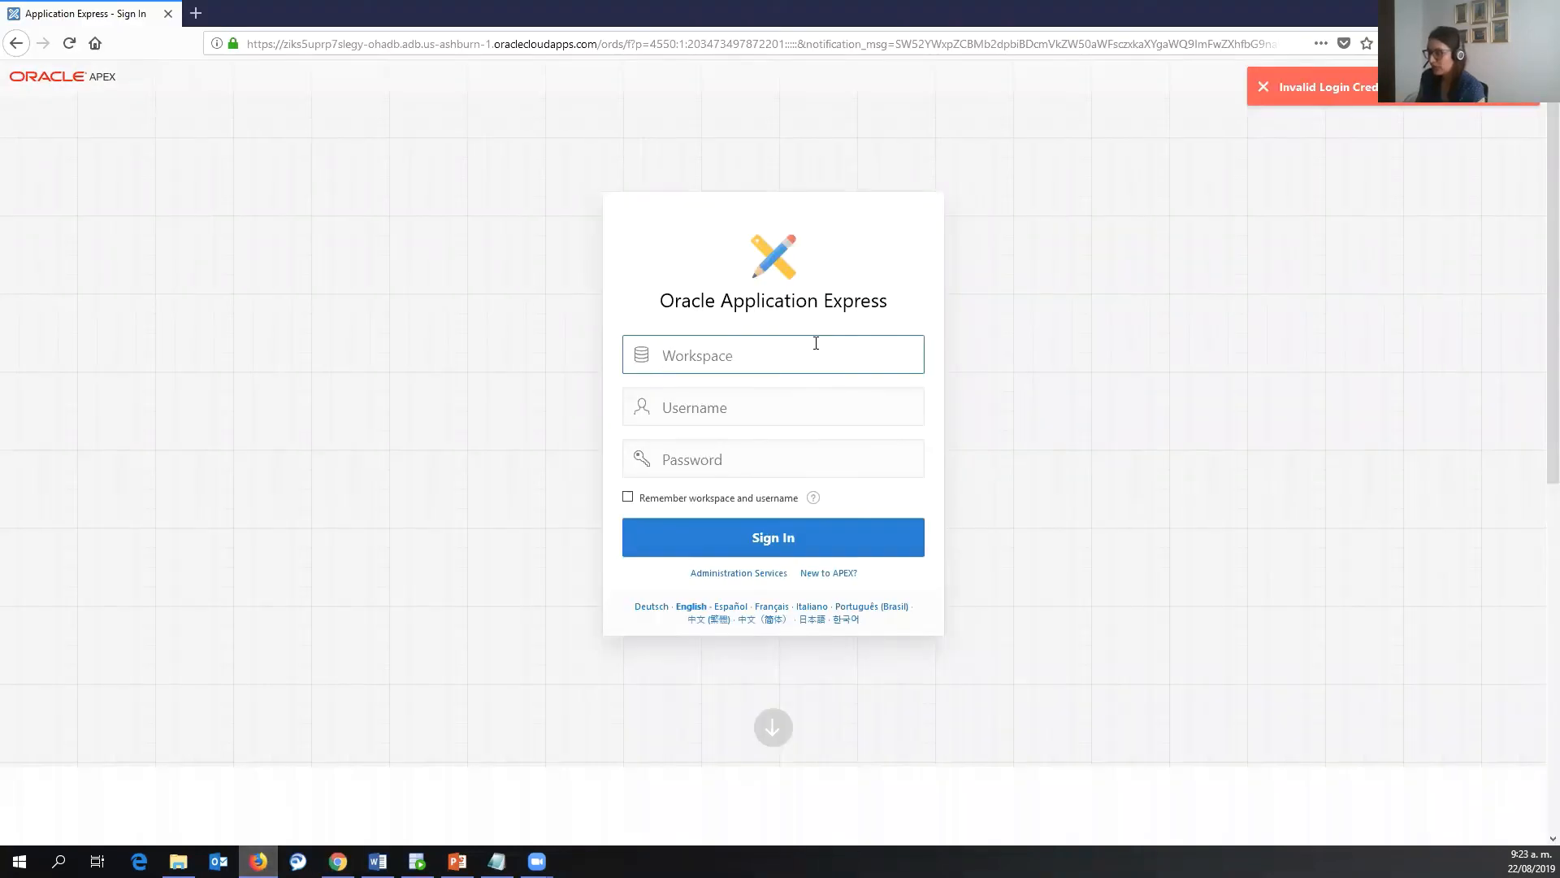
pyautogui.write('oh_')
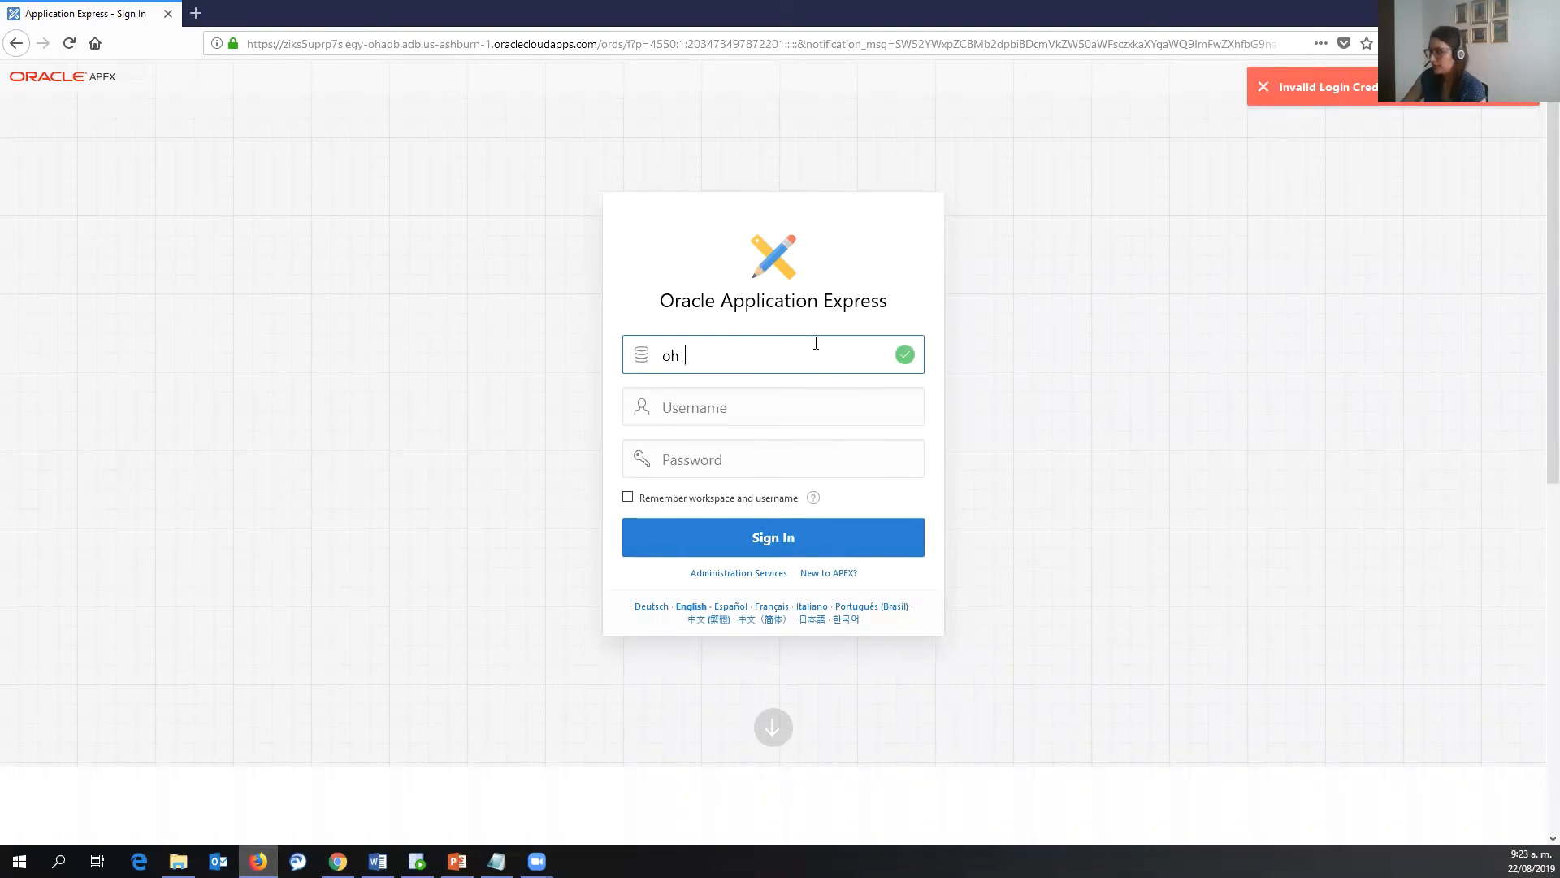
pyautogui.hotkey('alt', 'Tab')
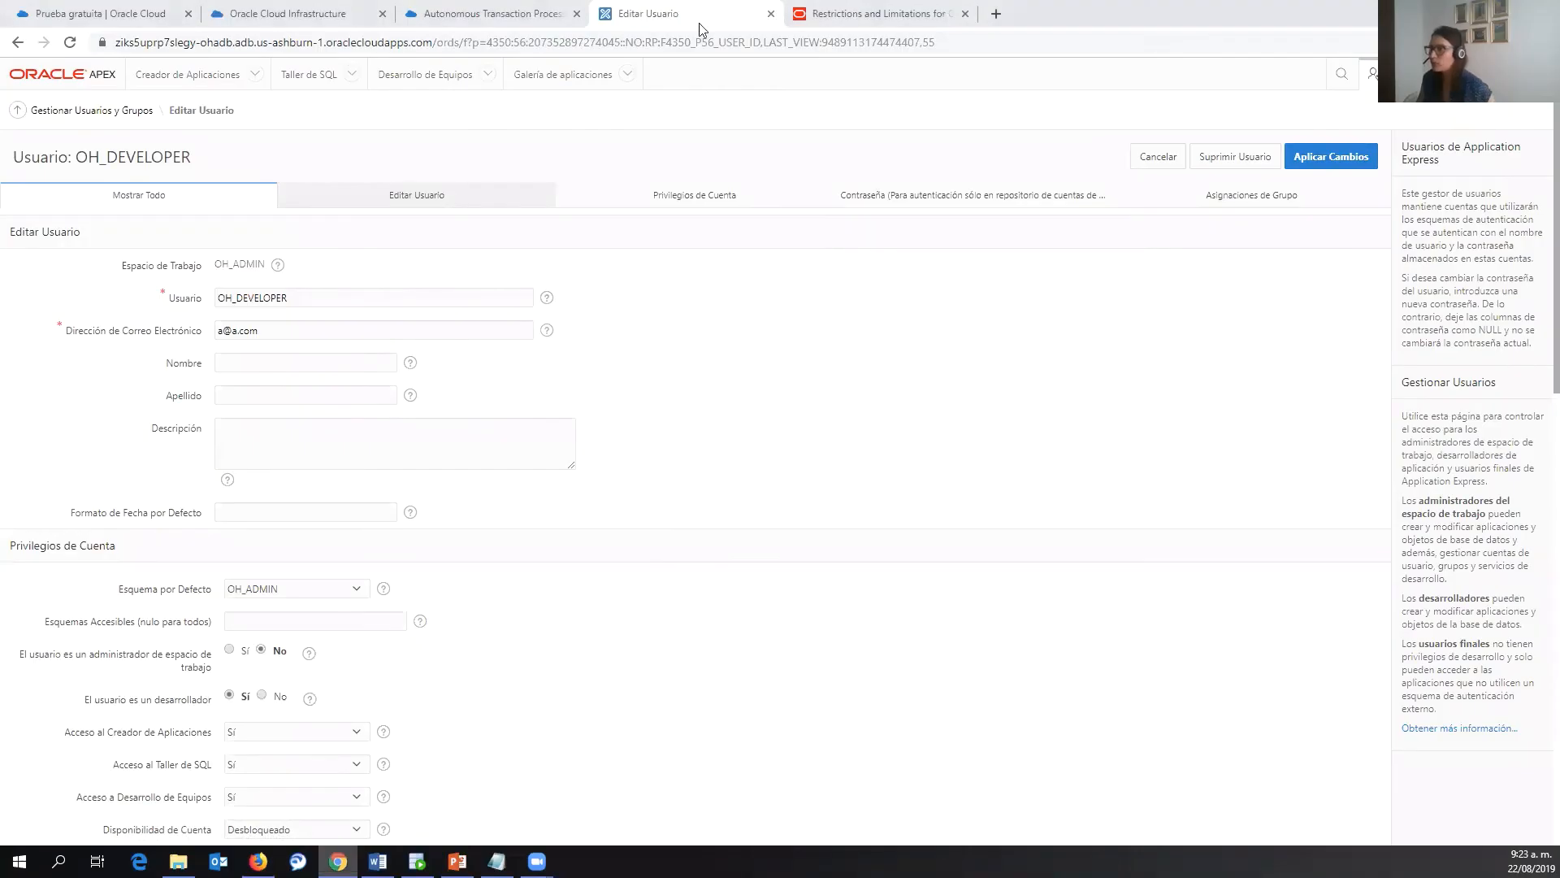
pyautogui.click(162, 76)
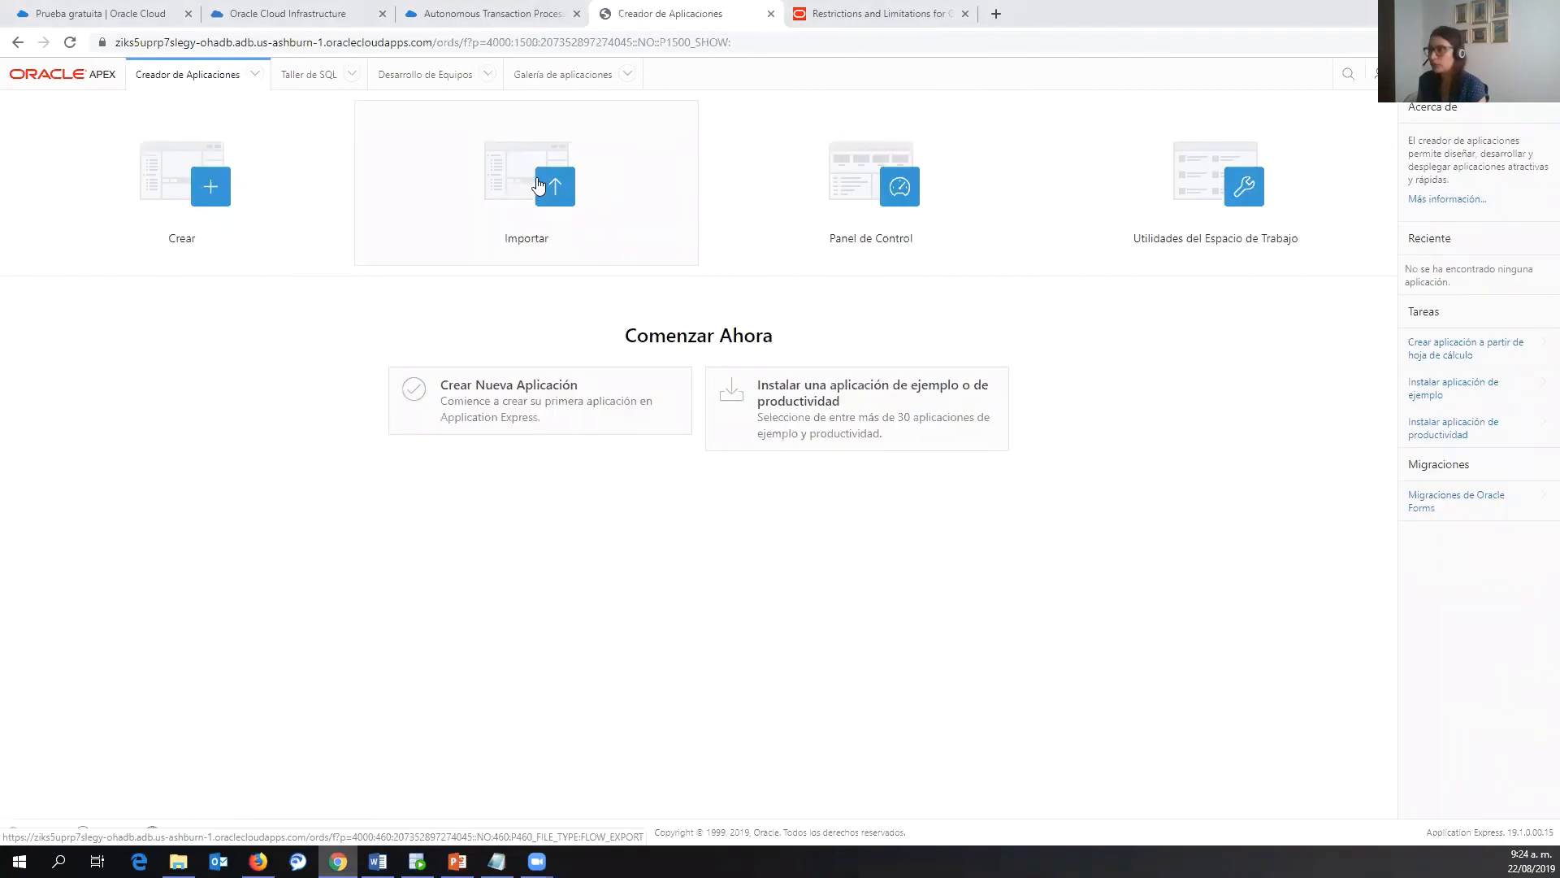
# - Open the SQL Workshop Object Browser and show Views instead of Tables
pyautogui.click(351, 77)
pyautogui.click(306, 111)
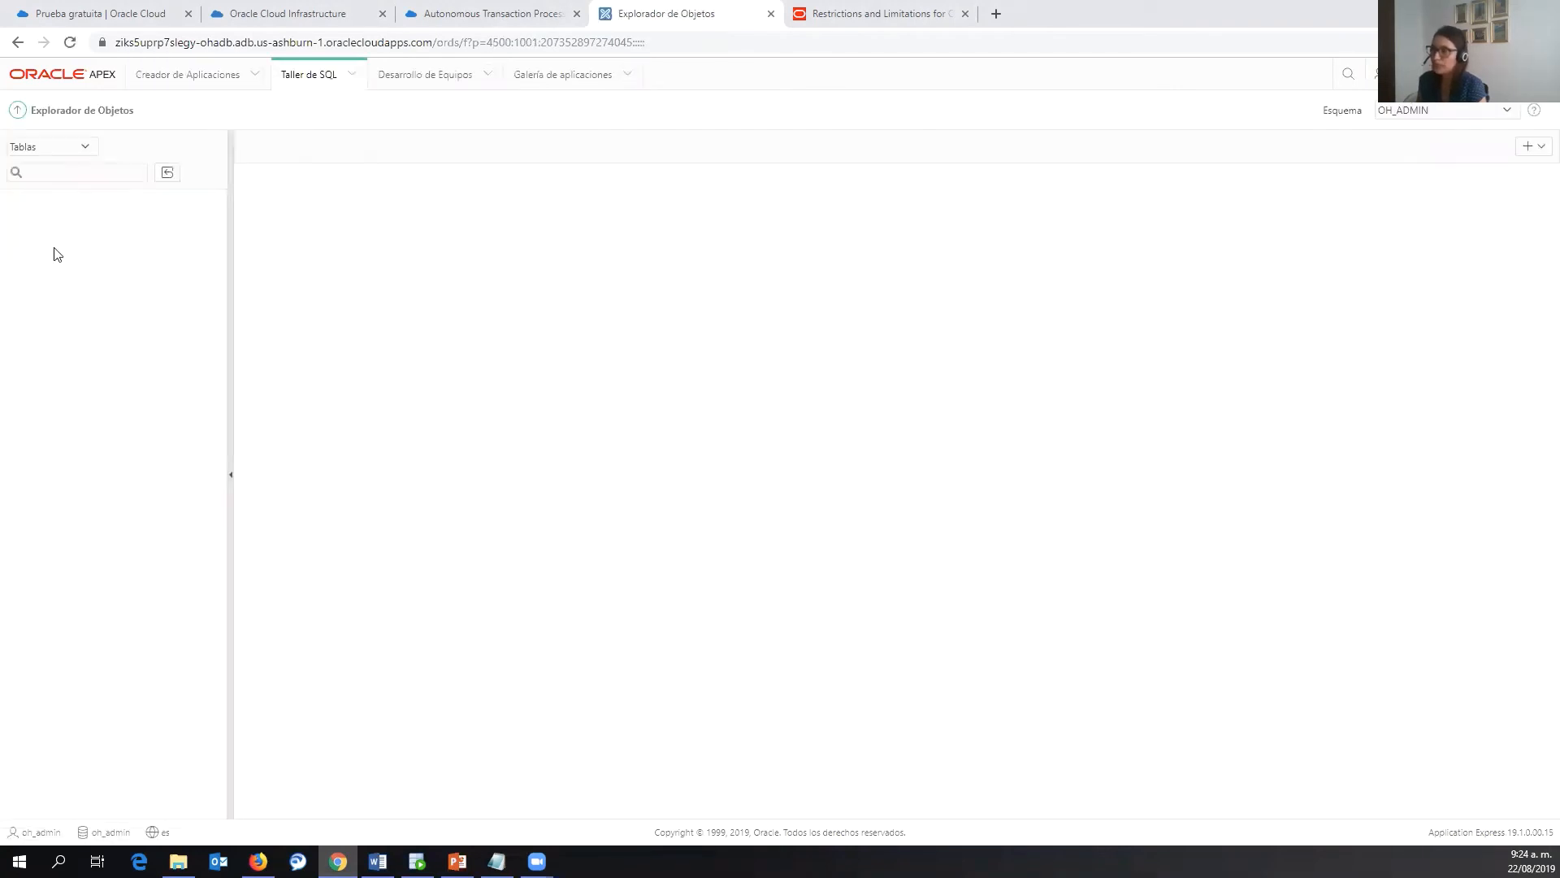
pyautogui.click(64, 151)
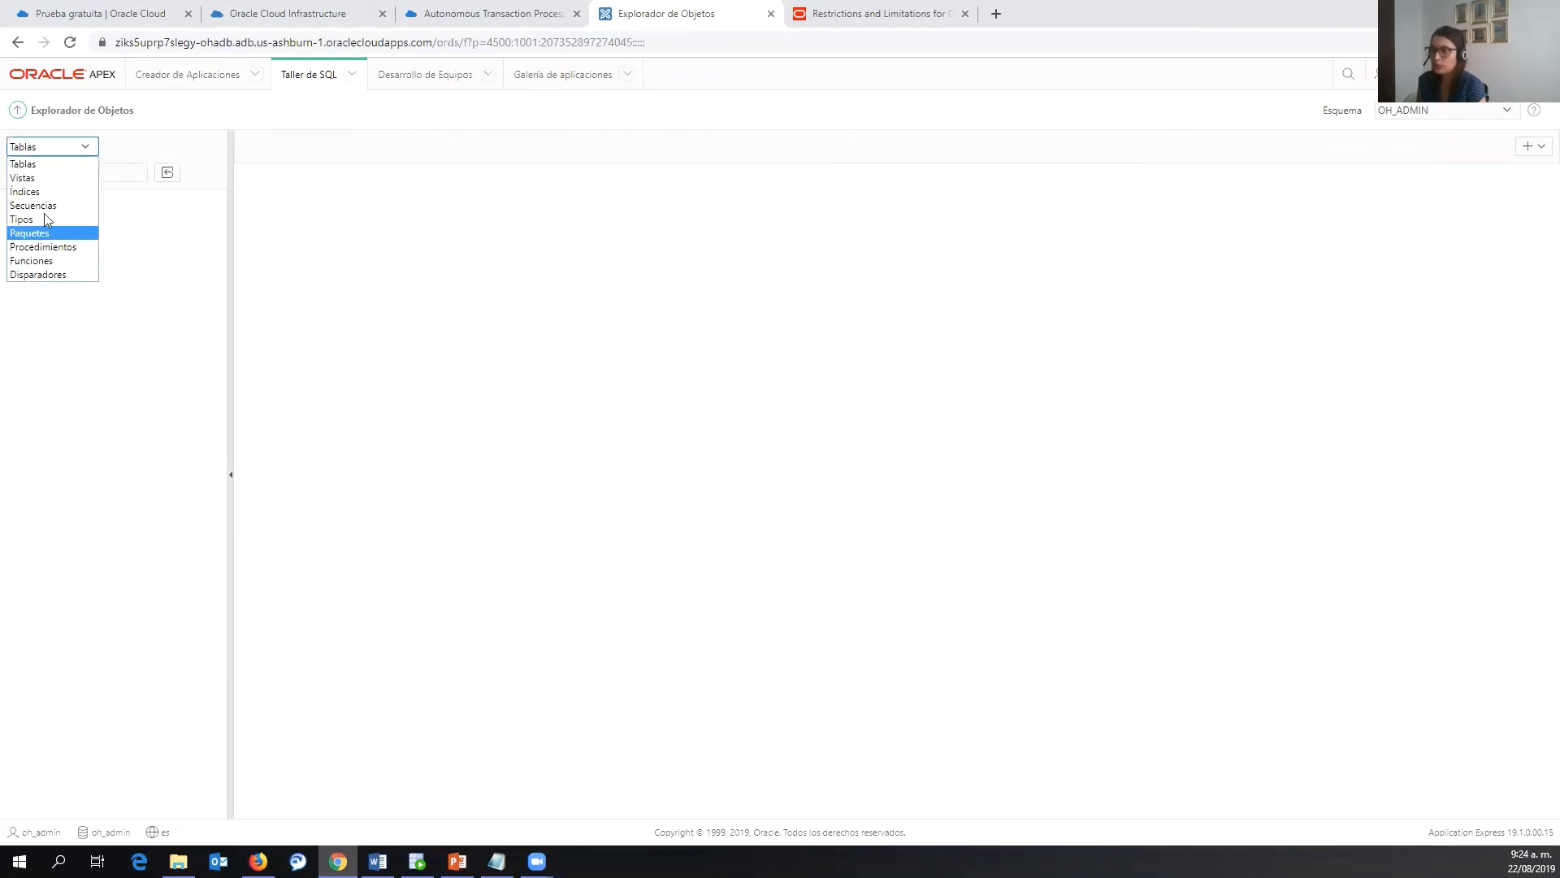
pyautogui.click(57, 173)
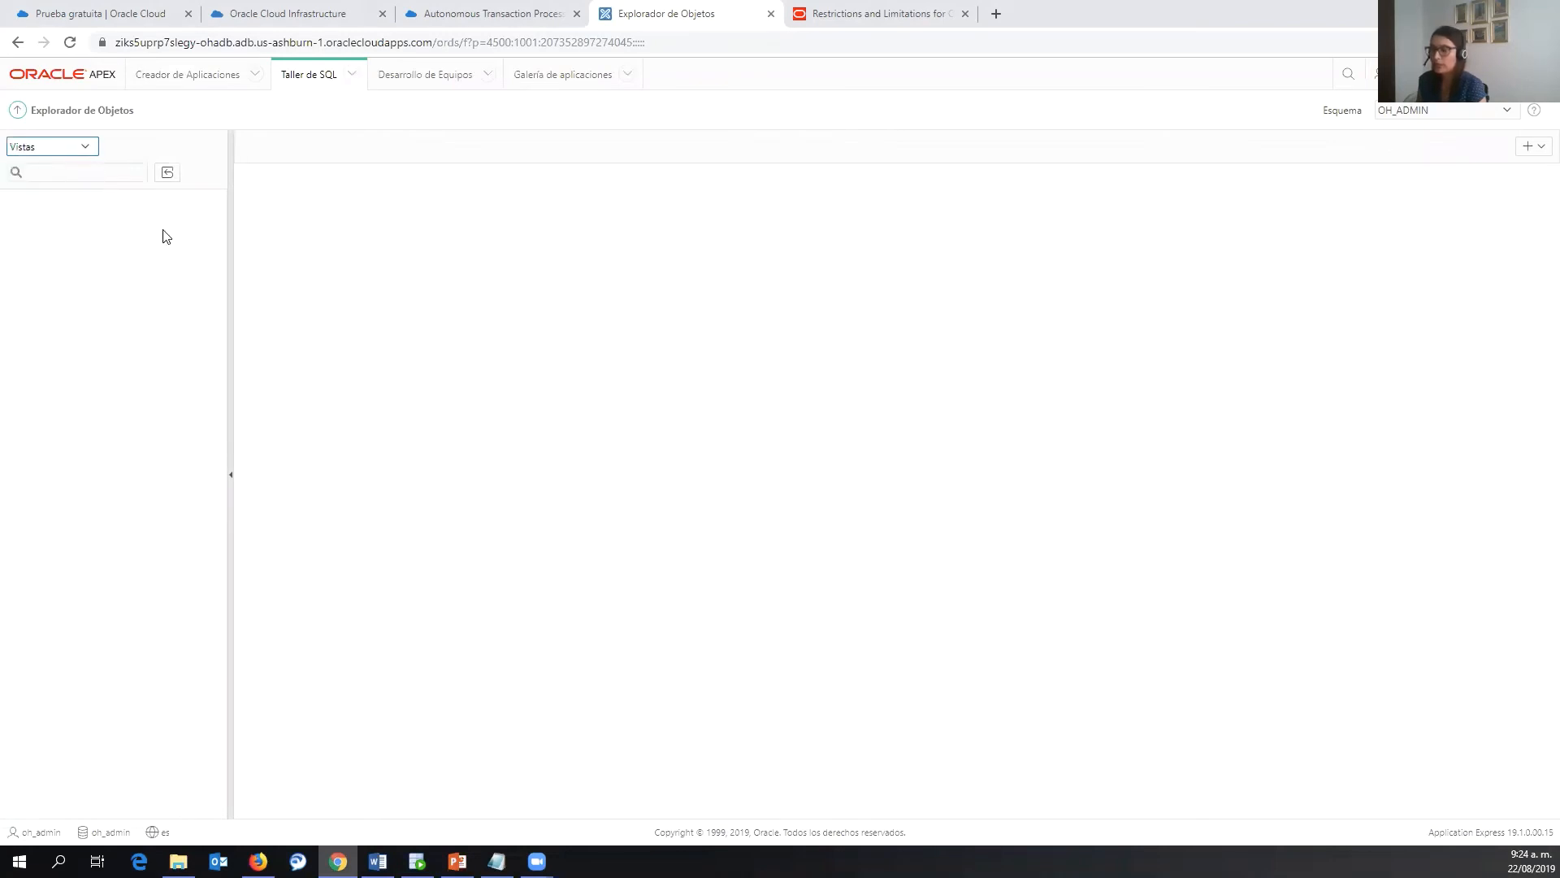
# - Switch the object list back to Tables and bring up SQL Workshop Utilities
pyautogui.click(79, 149)
pyautogui.click(78, 162)
pyautogui.click(352, 74)
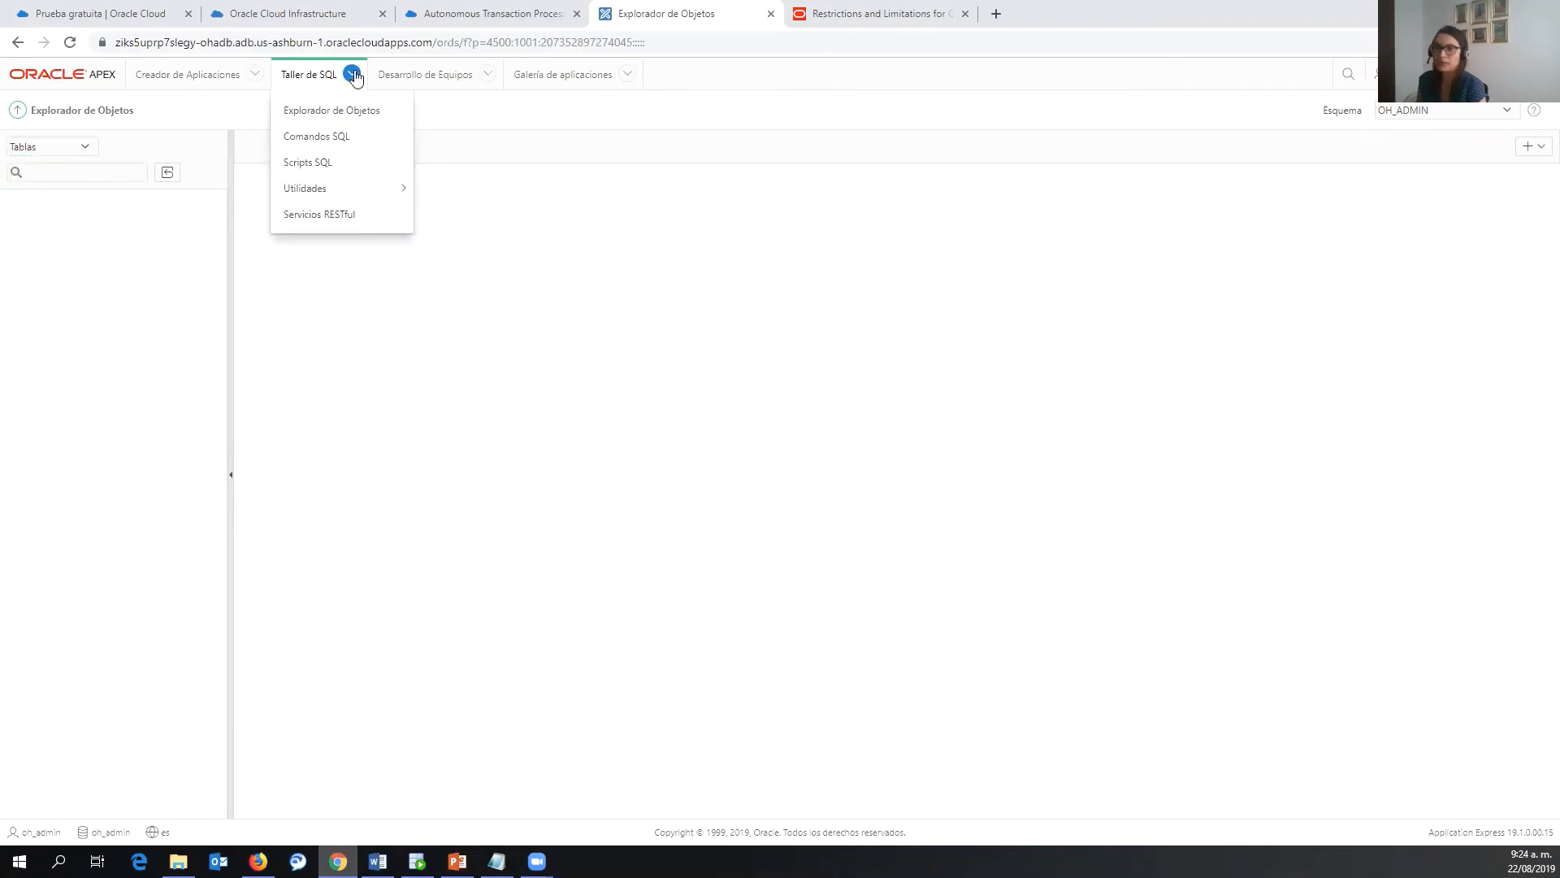
pyautogui.moveTo(324, 188)
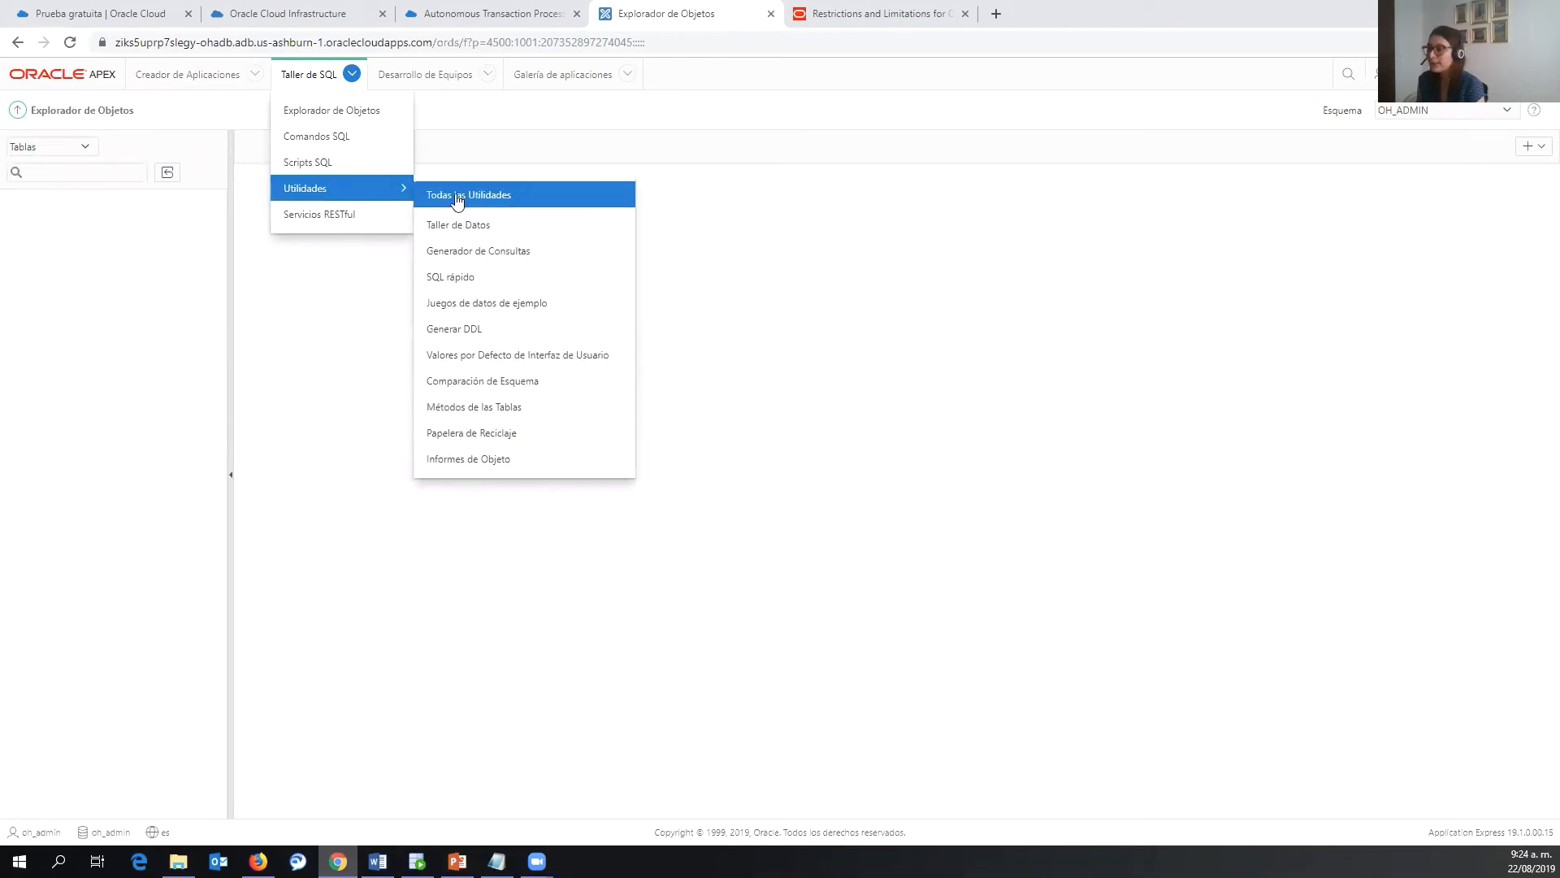
# - Install the Datos de proyecto sample dataset in English into OH_ADMIN, then start an app from it
pyautogui.click(481, 312)
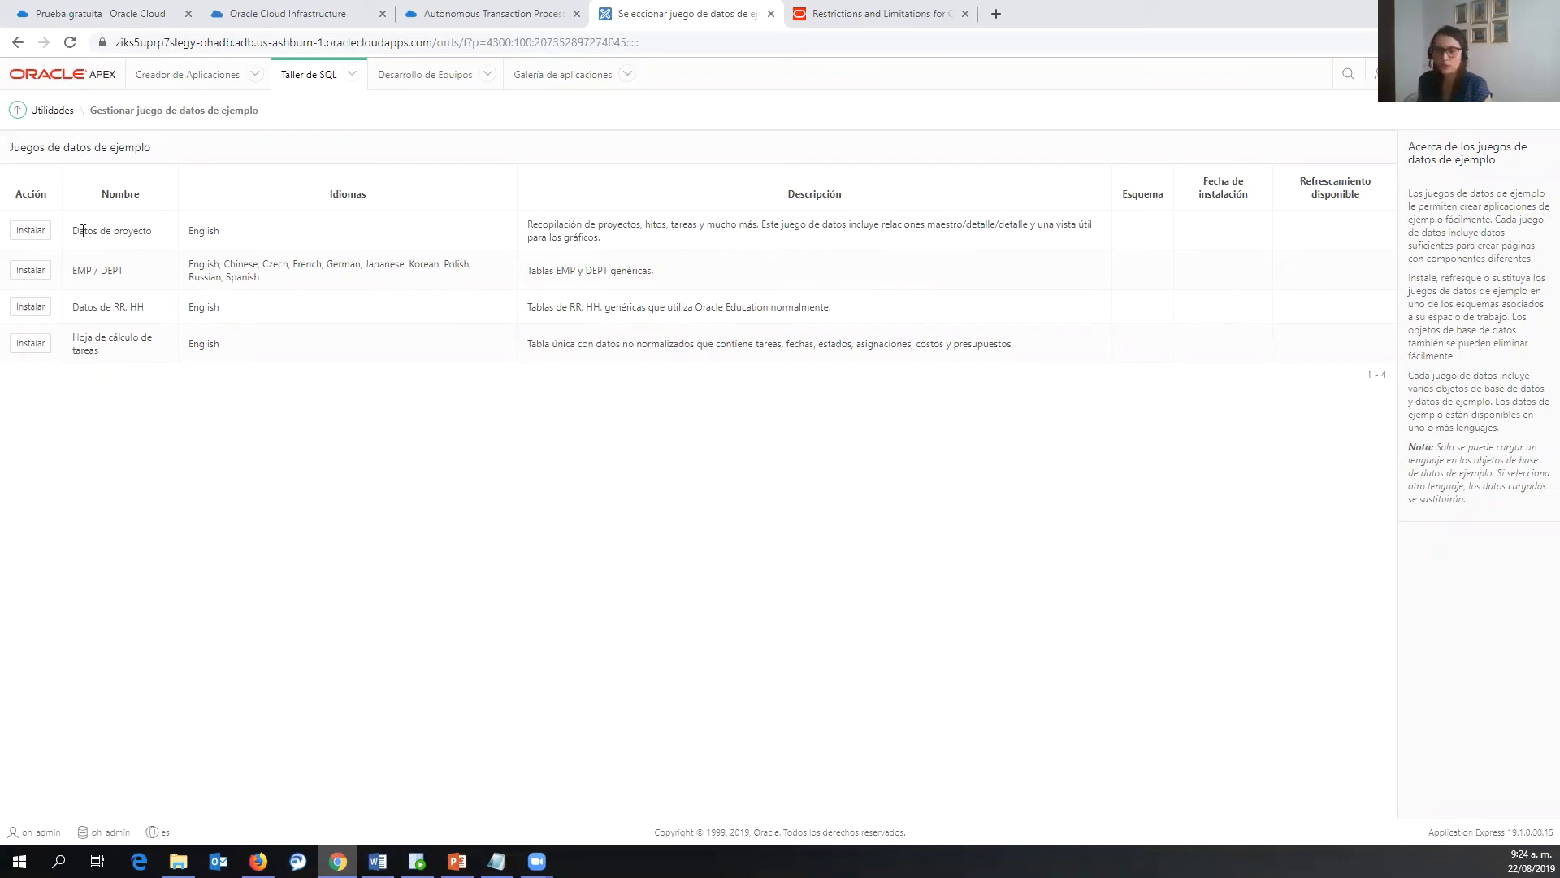
pyautogui.click(32, 232)
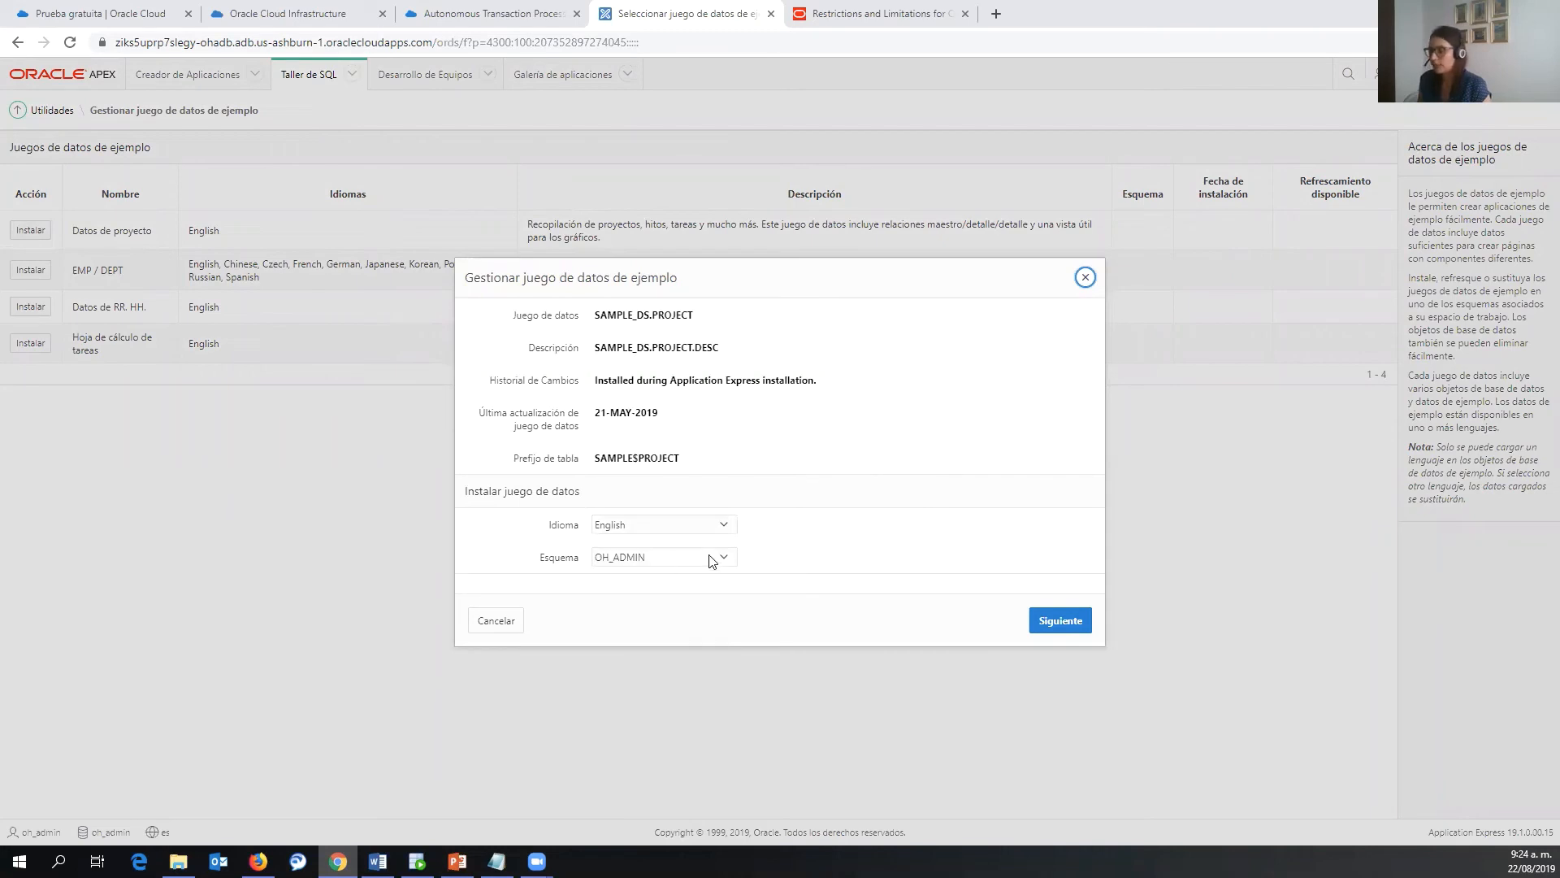
pyautogui.click(1050, 622)
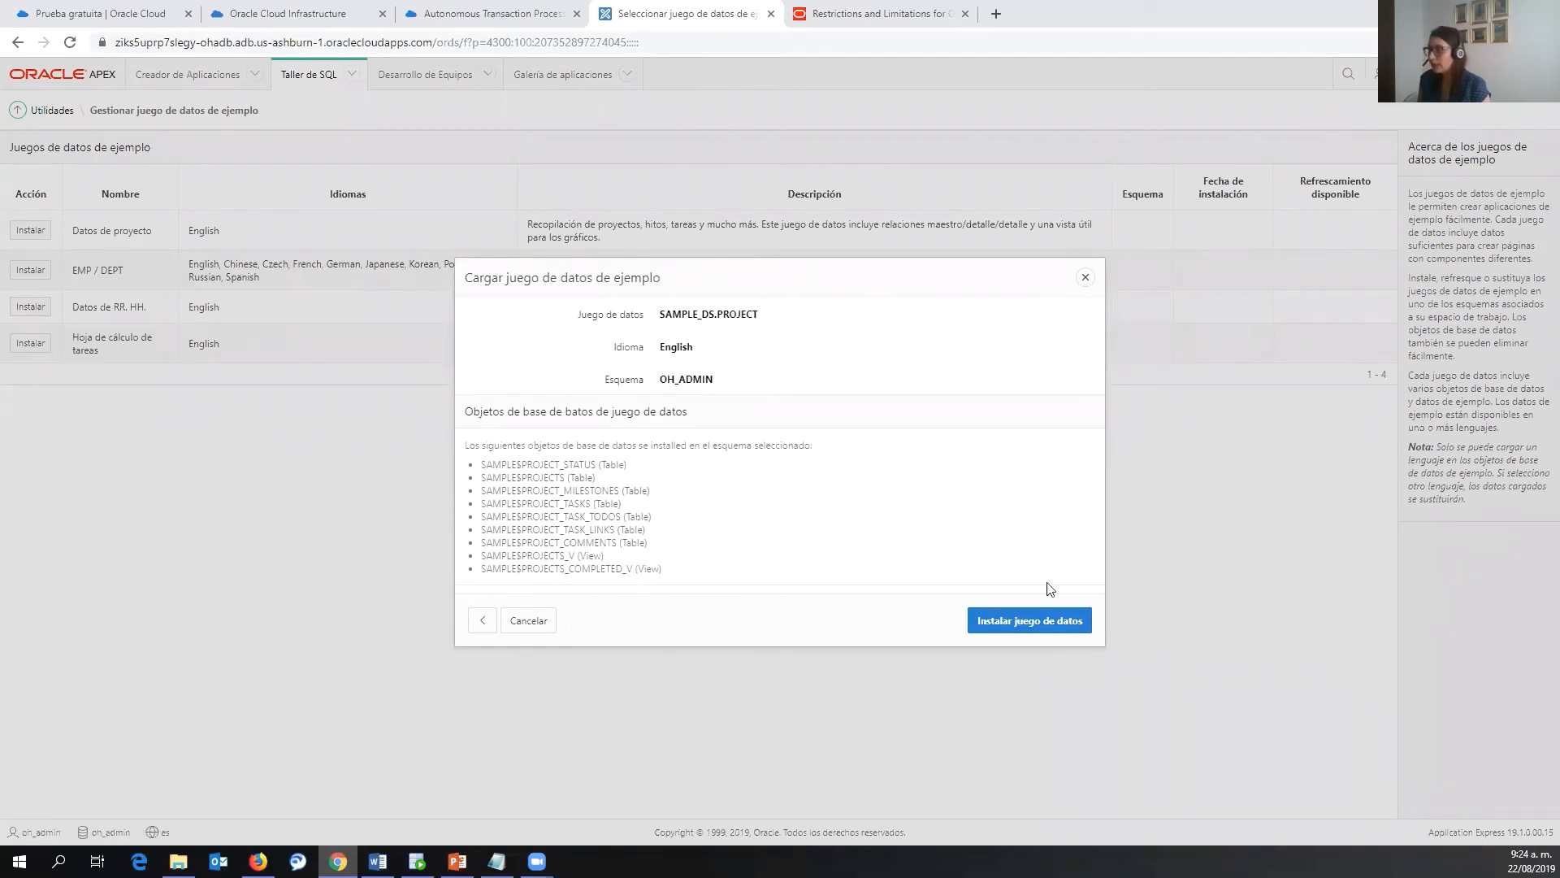
pyautogui.click(1027, 626)
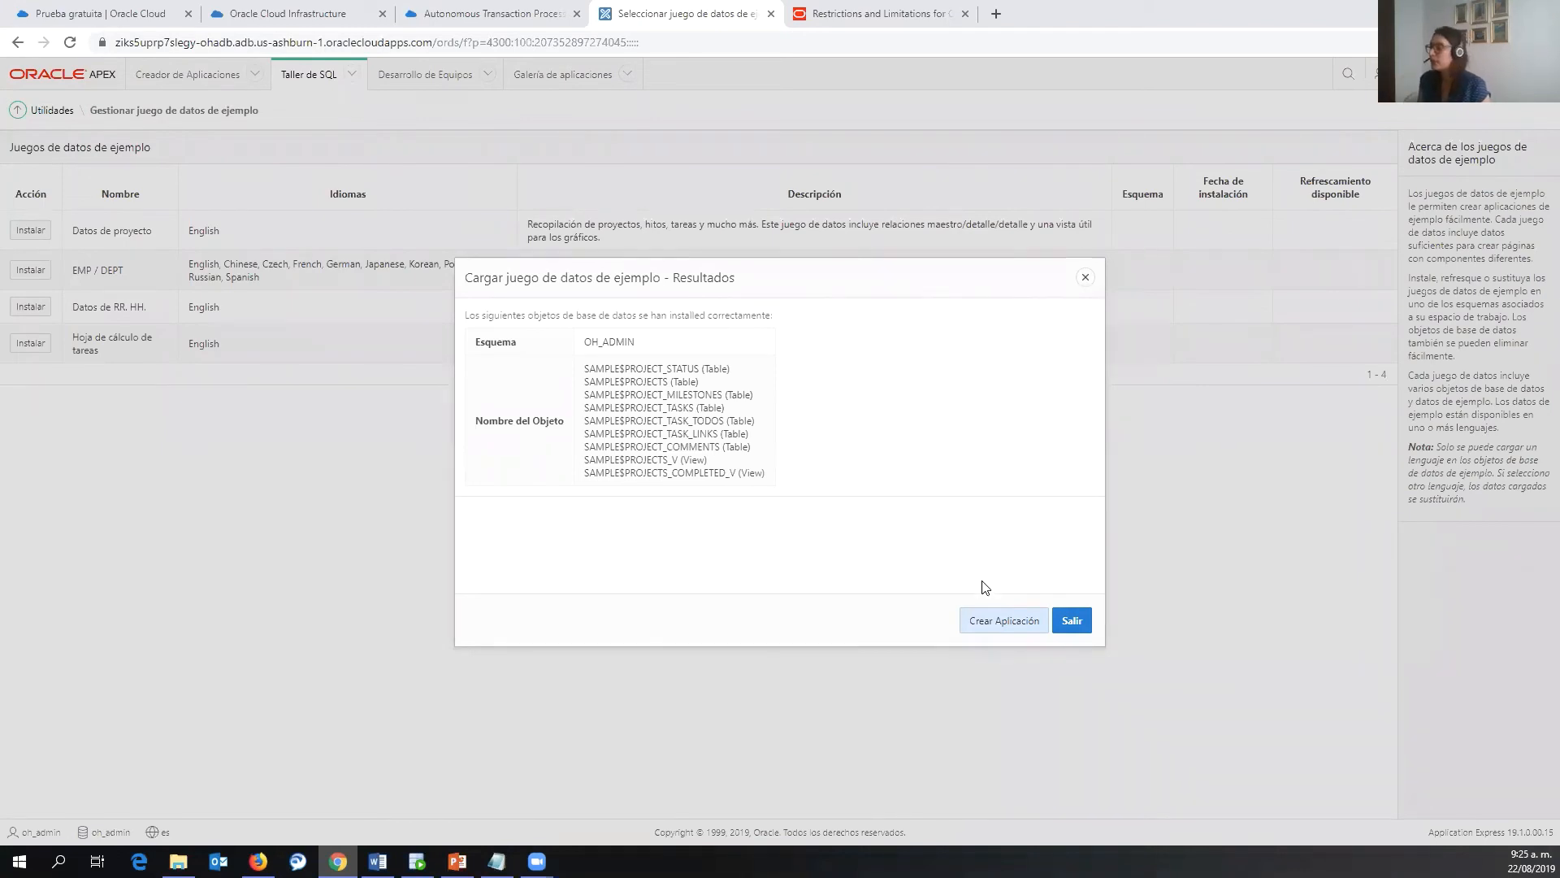
pyautogui.click(985, 622)
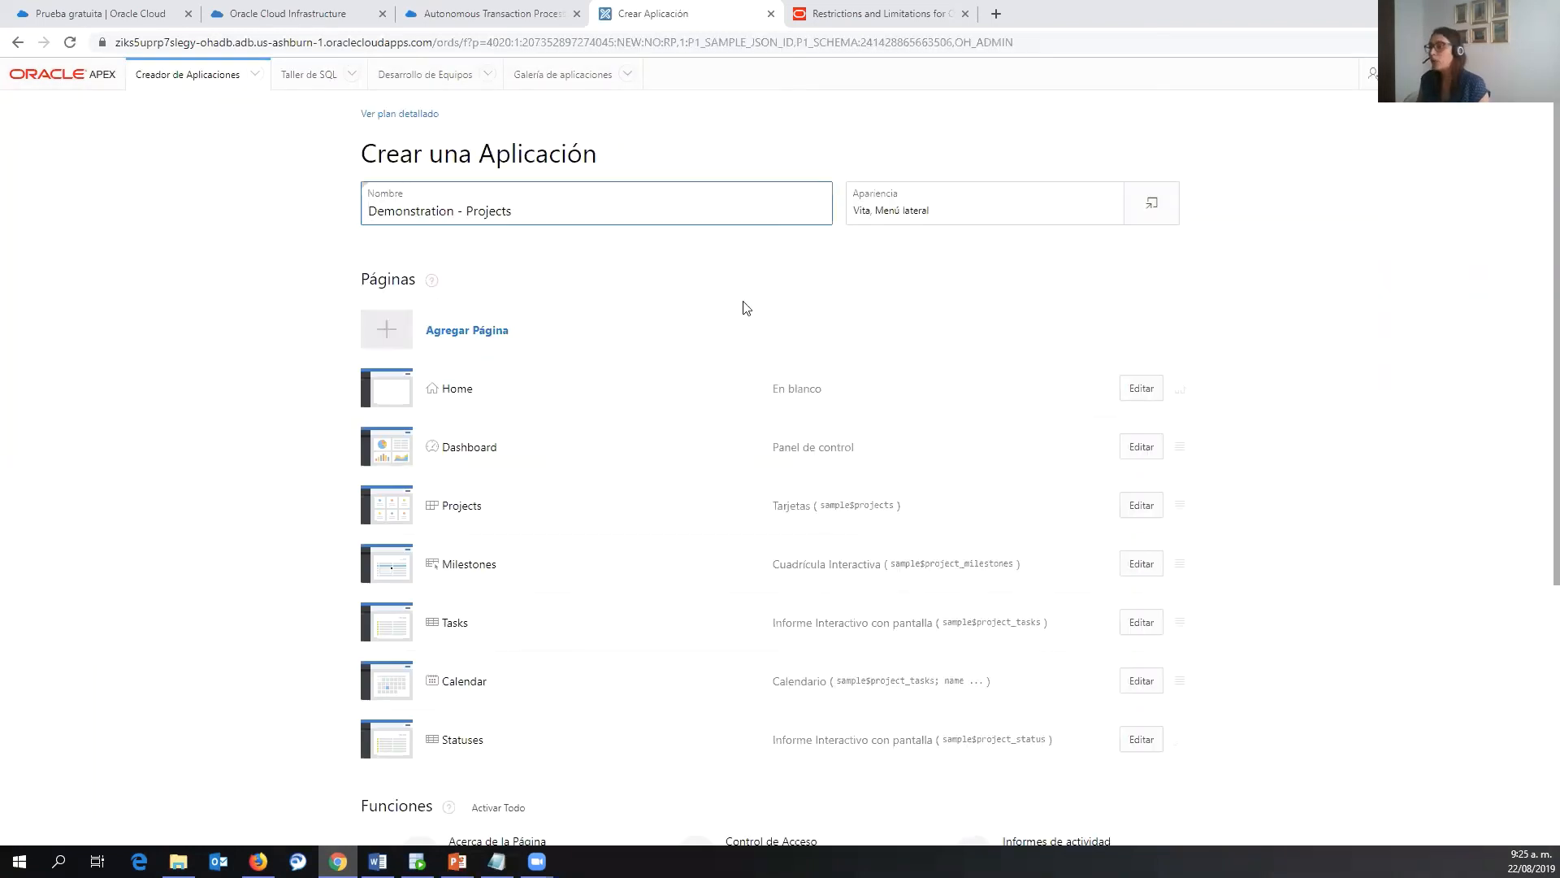
# - Rename the application to Demostración - Proyectos, with application ID 100
pyautogui.moveTo(515, 210); pyautogui.dragTo(351, 203)
pyautogui.write('Demo')
pyautogui.press('Down')
pyautogui.press('Down')
pyautogui.press('Return')
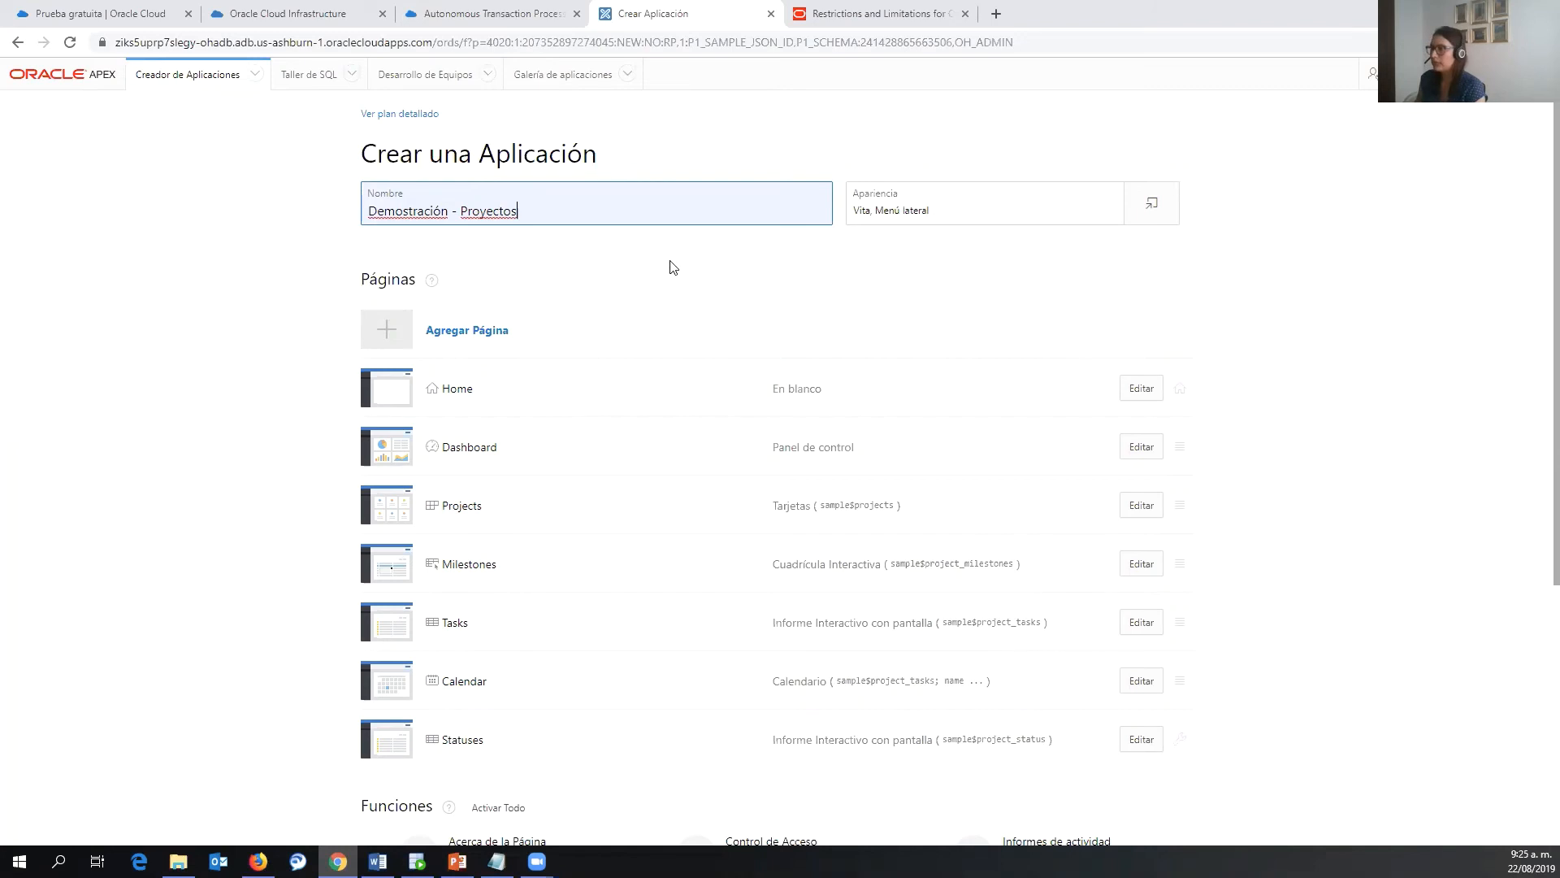
pyautogui.scroll(-2, 673, 268)
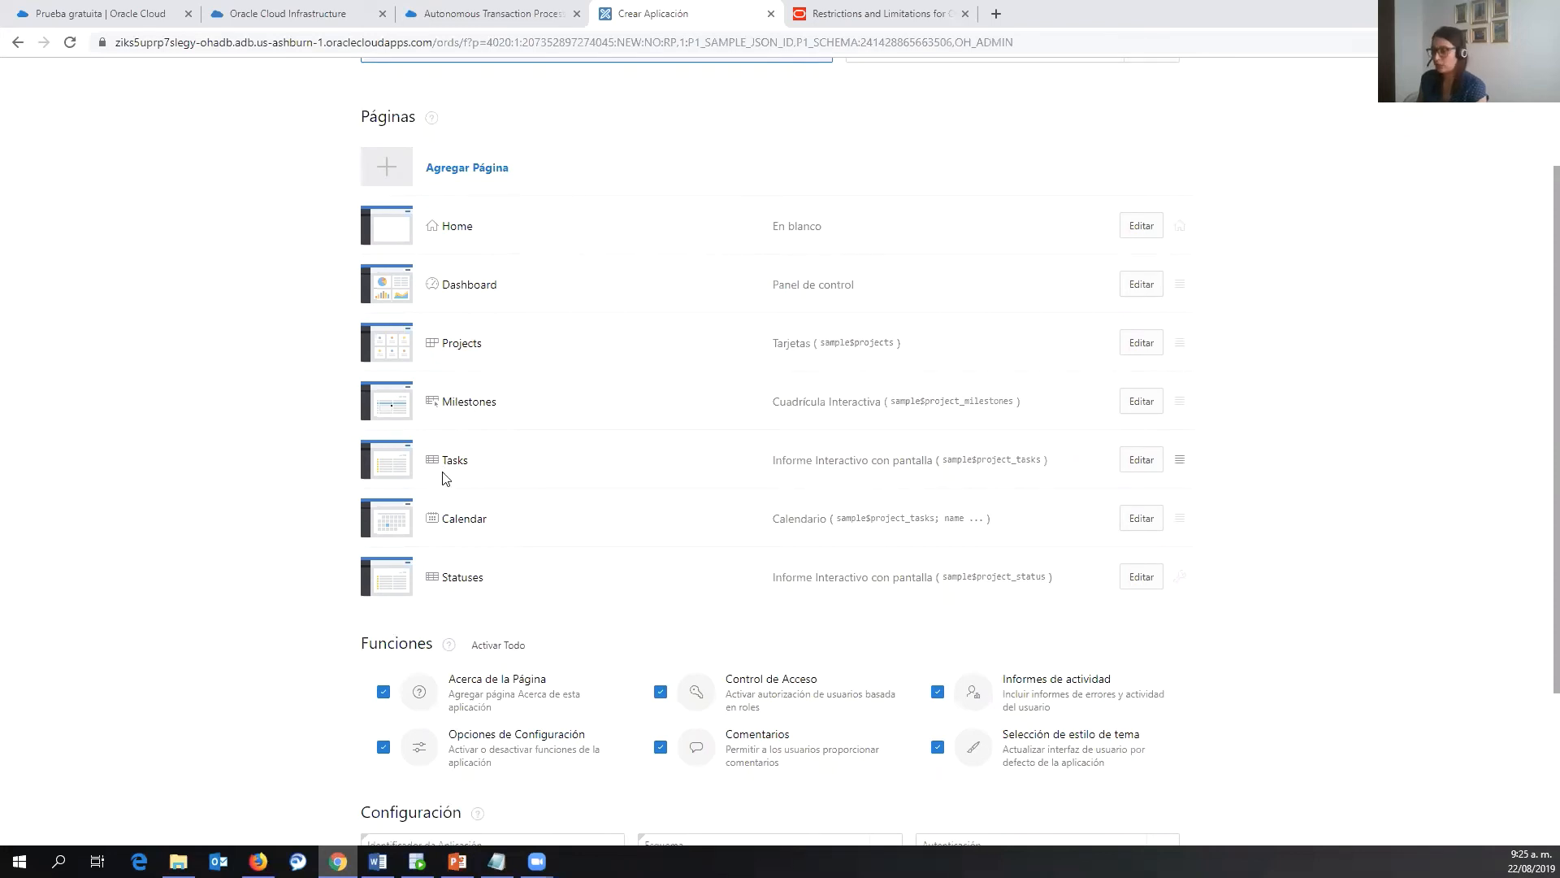
pyautogui.scroll(-3, 230, 474)
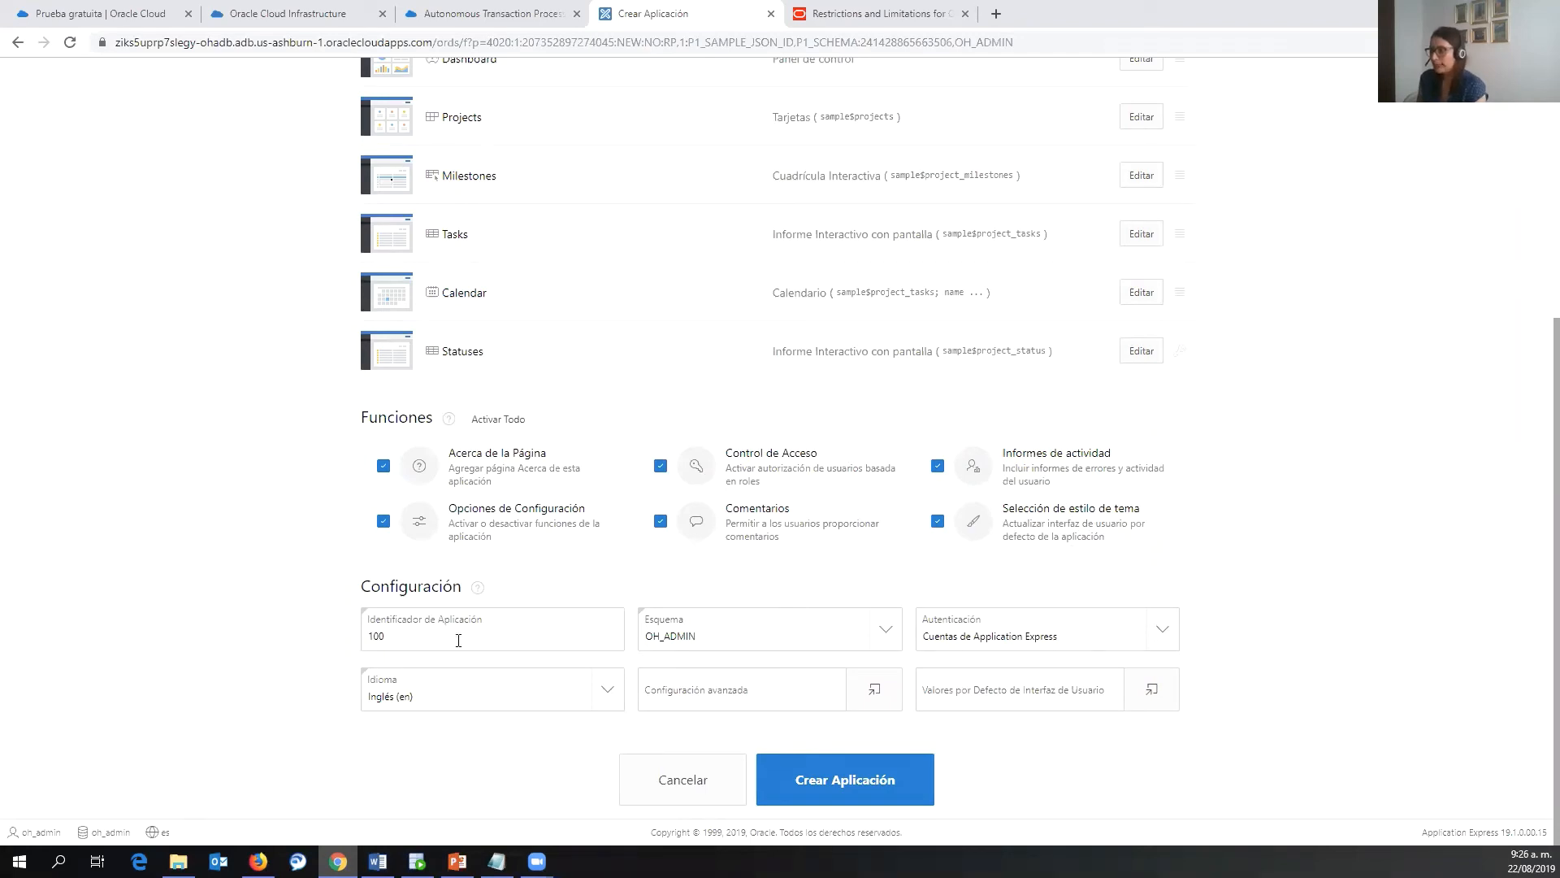
pyautogui.moveTo(395, 630); pyautogui.dragTo(351, 637)
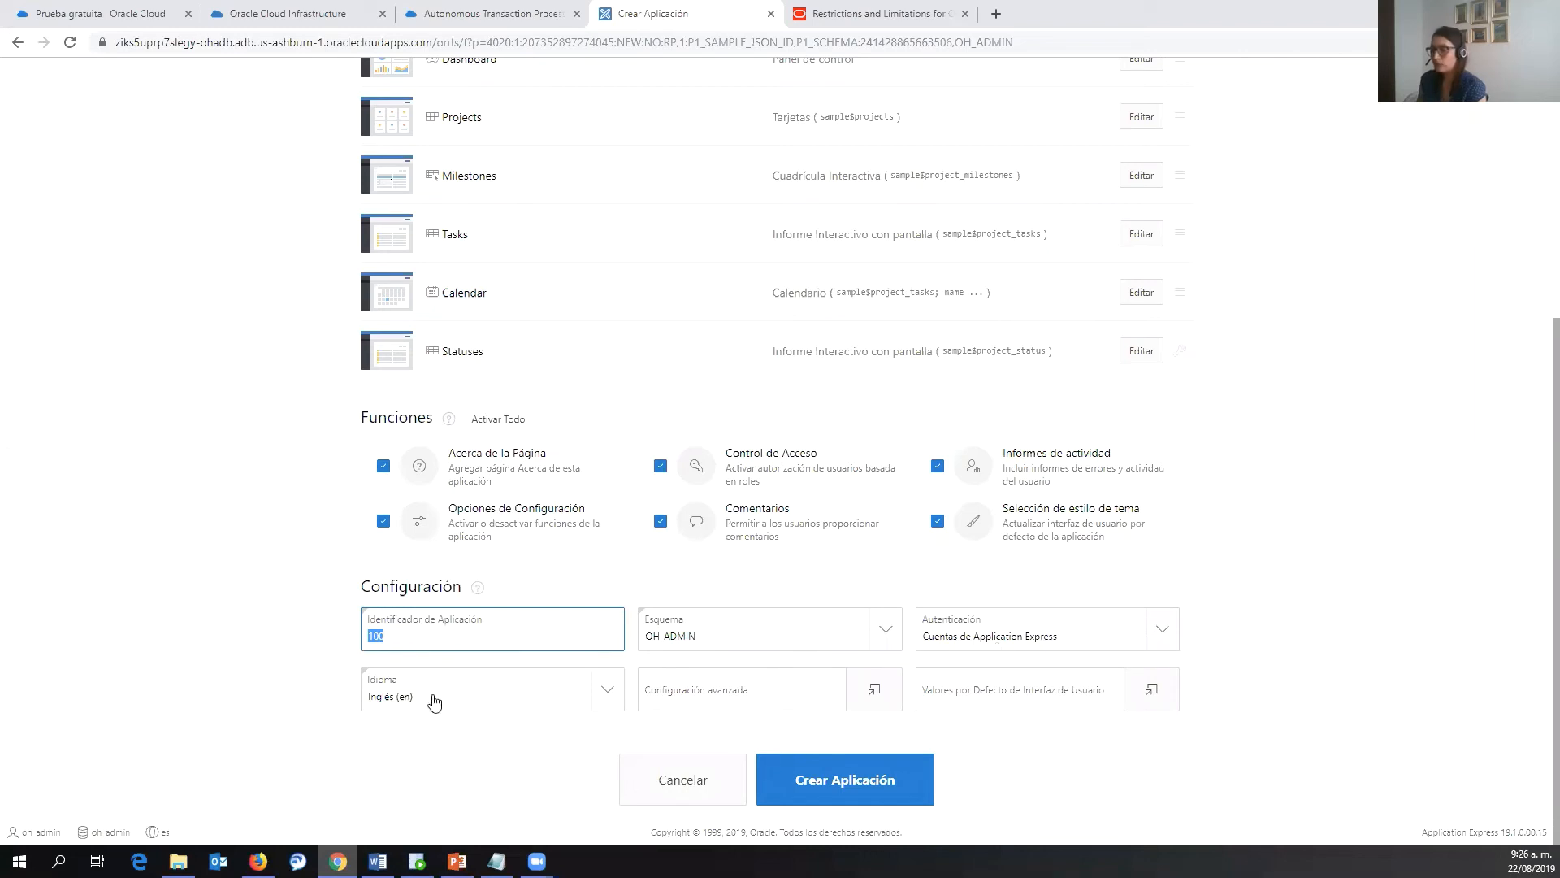
# - Set the language to Español (Colombia) (es-co) and create the application
pyautogui.click(599, 697)
pyautogui.scroll(-6, 536, 589)
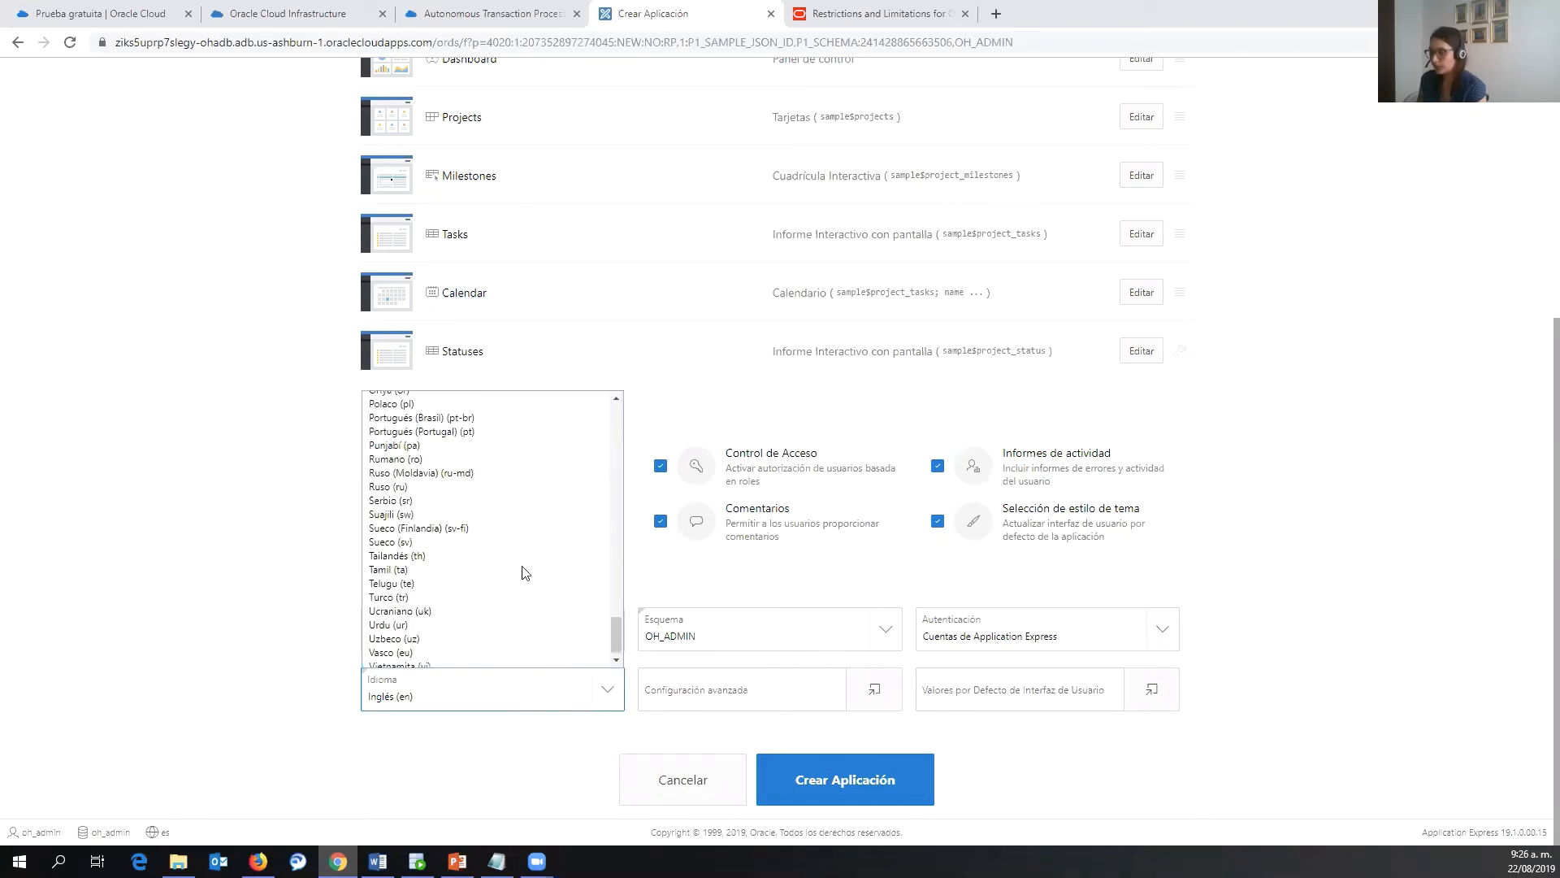
pyautogui.scroll(15, 523, 568)
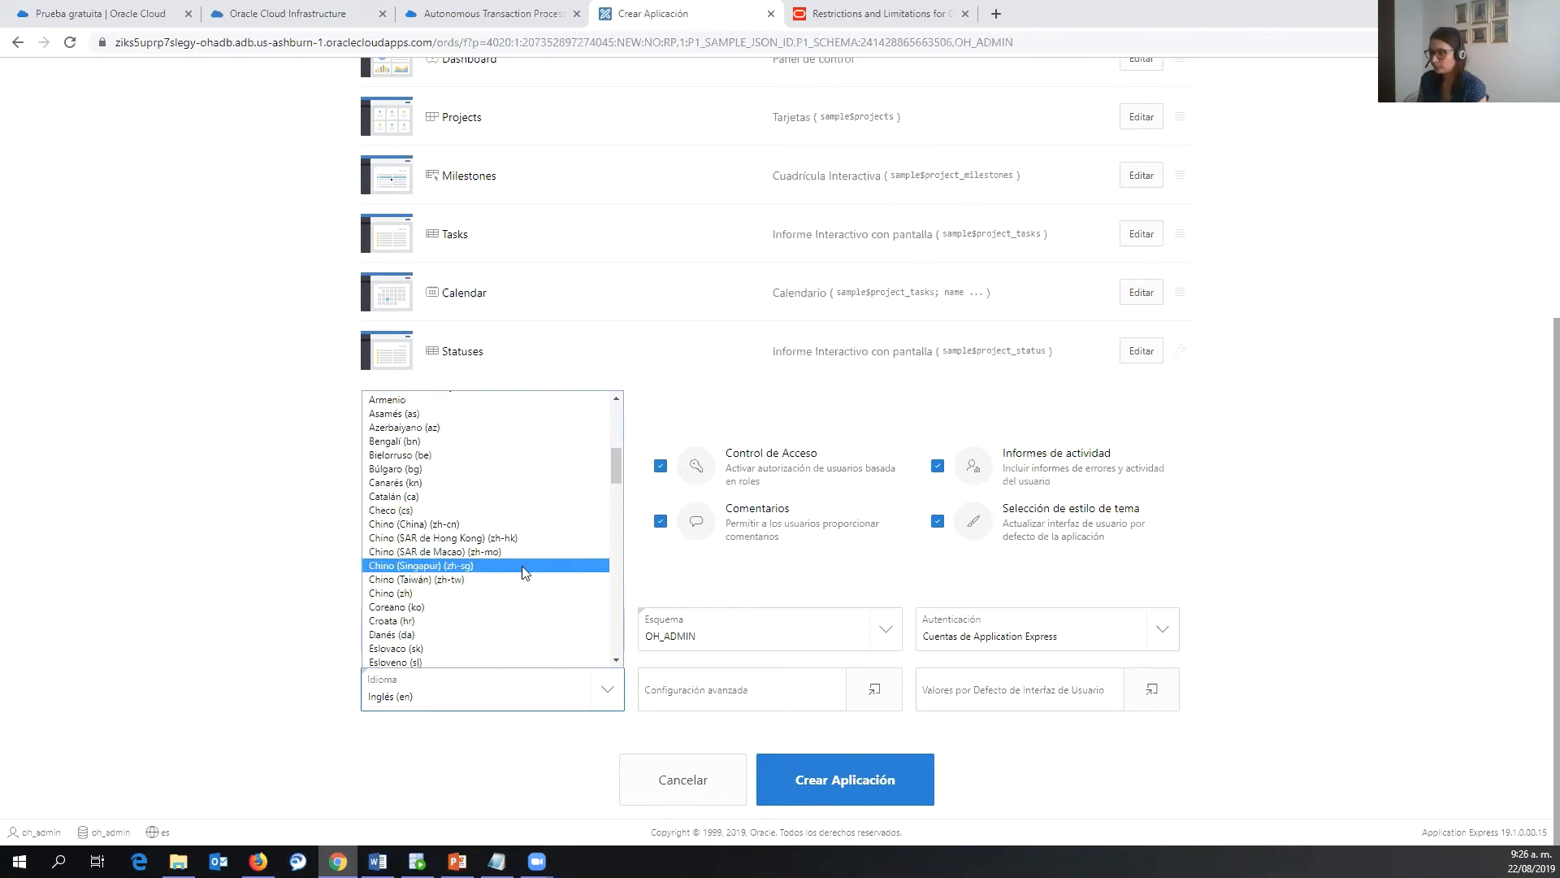
pyautogui.scroll(-4, 522, 571)
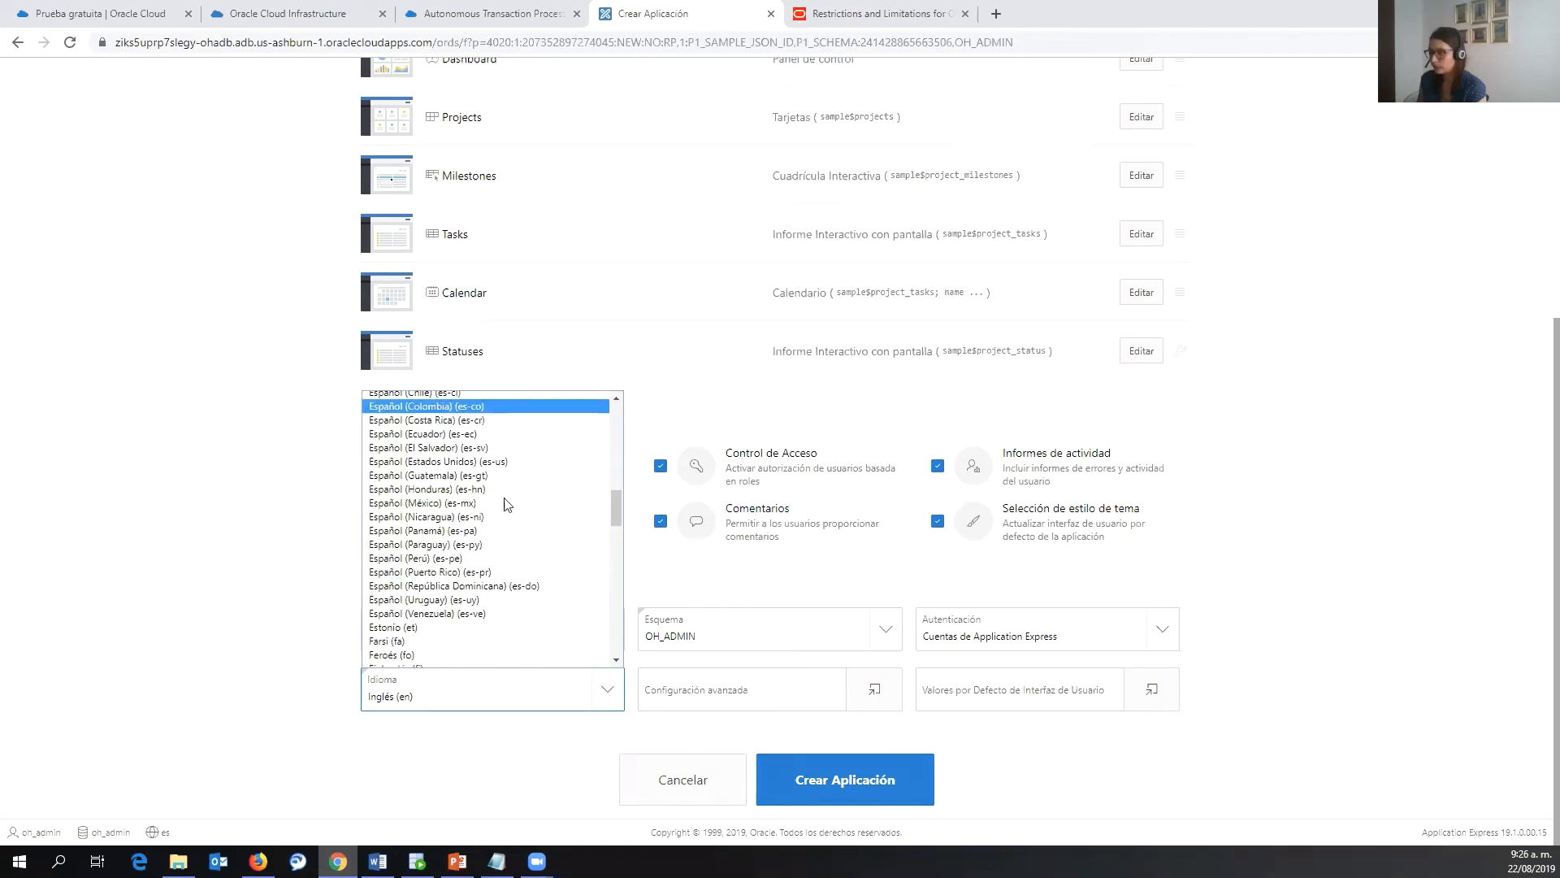
pyautogui.press('Return')
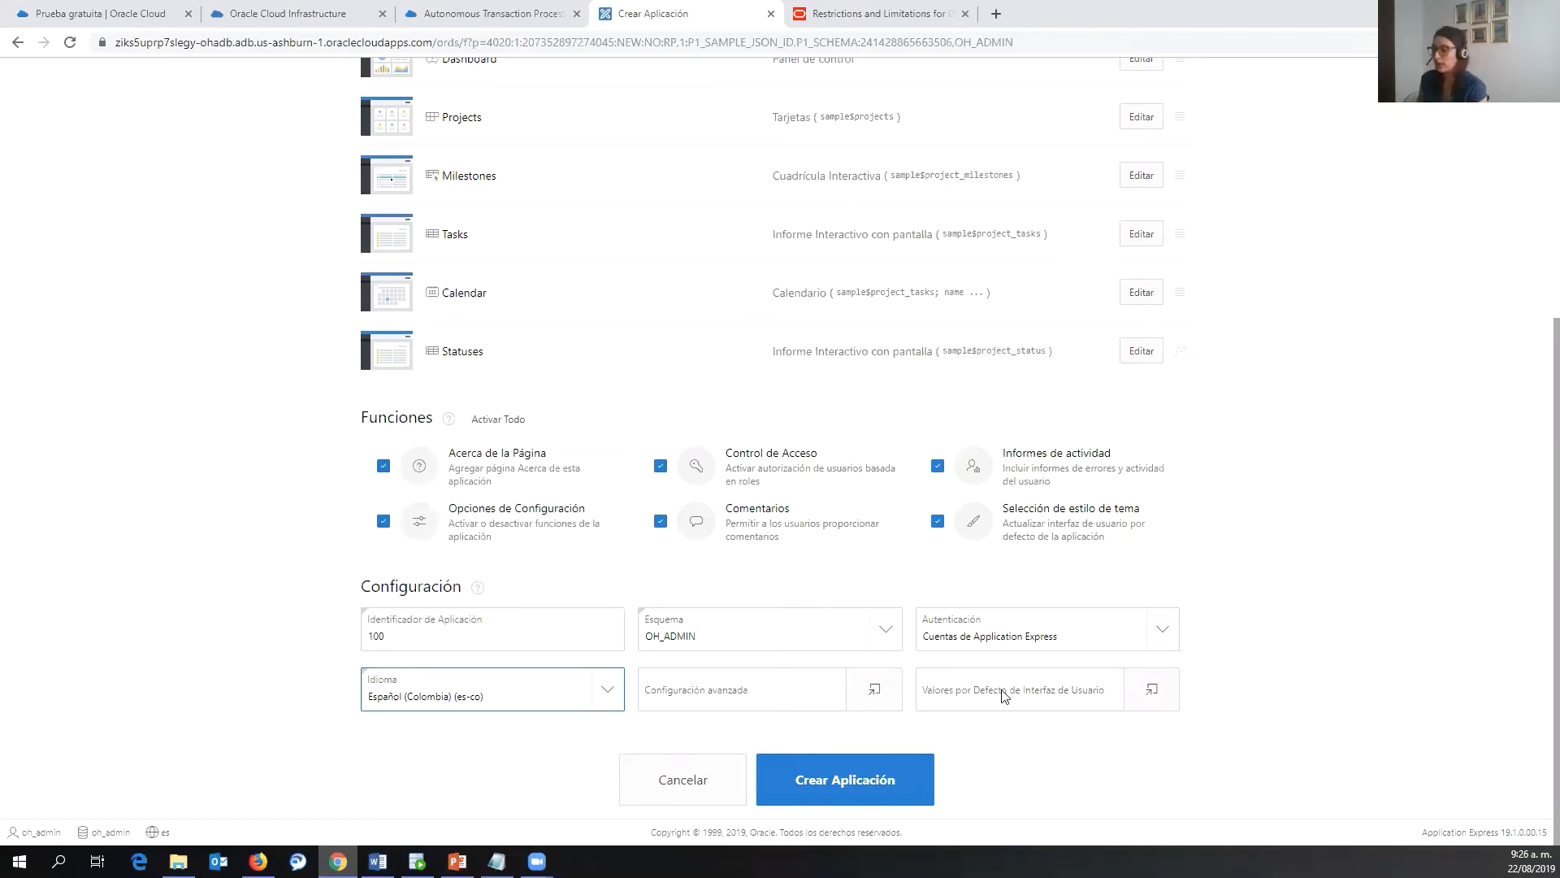
pyautogui.click(842, 786)
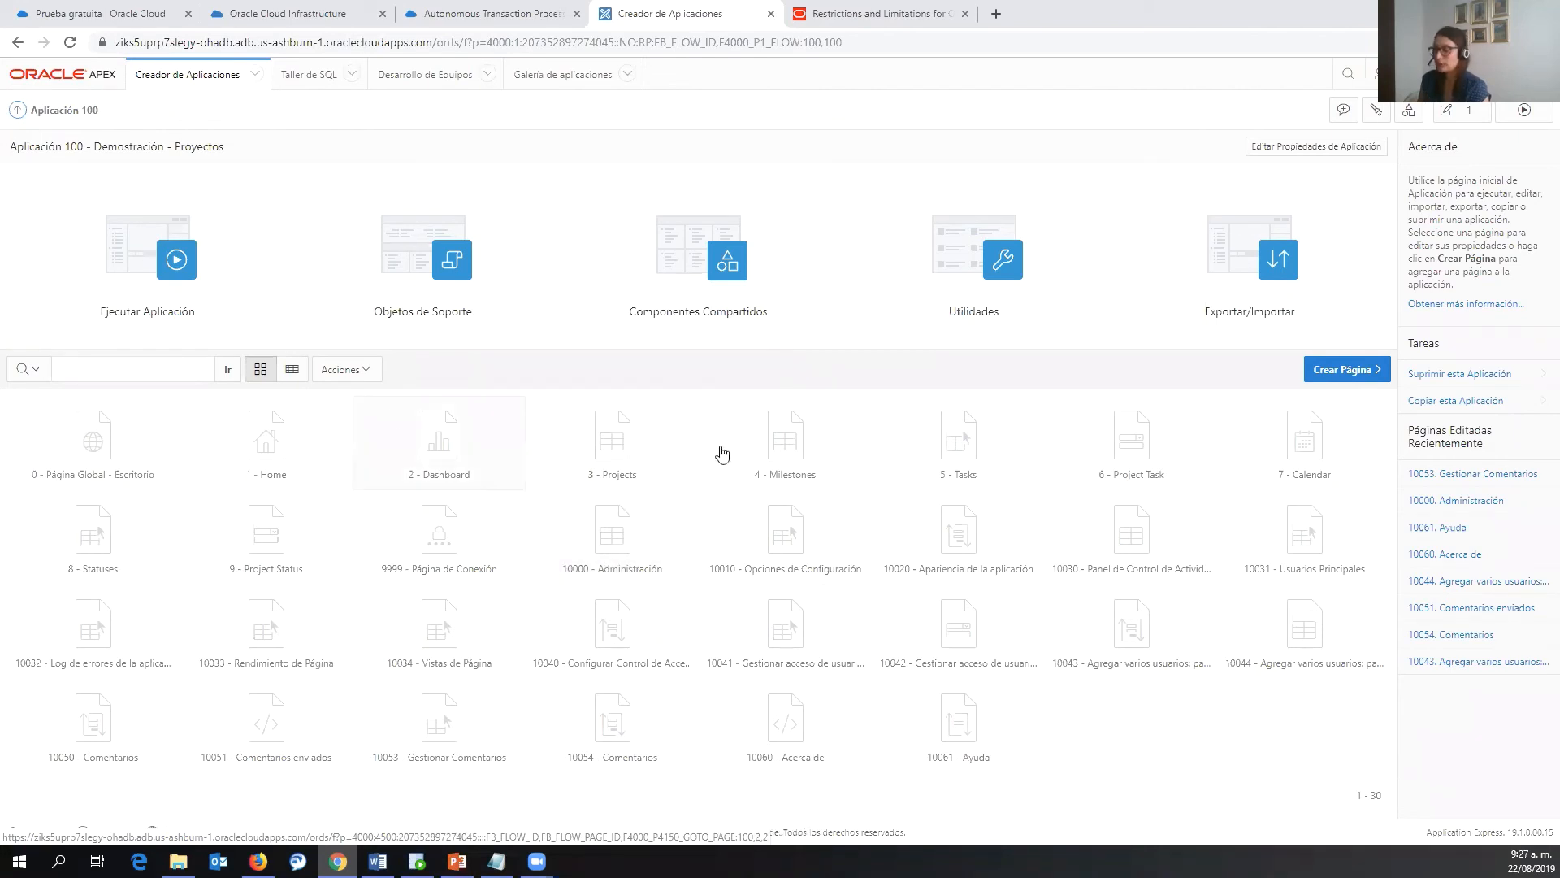
# - Show the application's pages as a detailed table, then run the app in a new tab
pyautogui.click(292, 370)
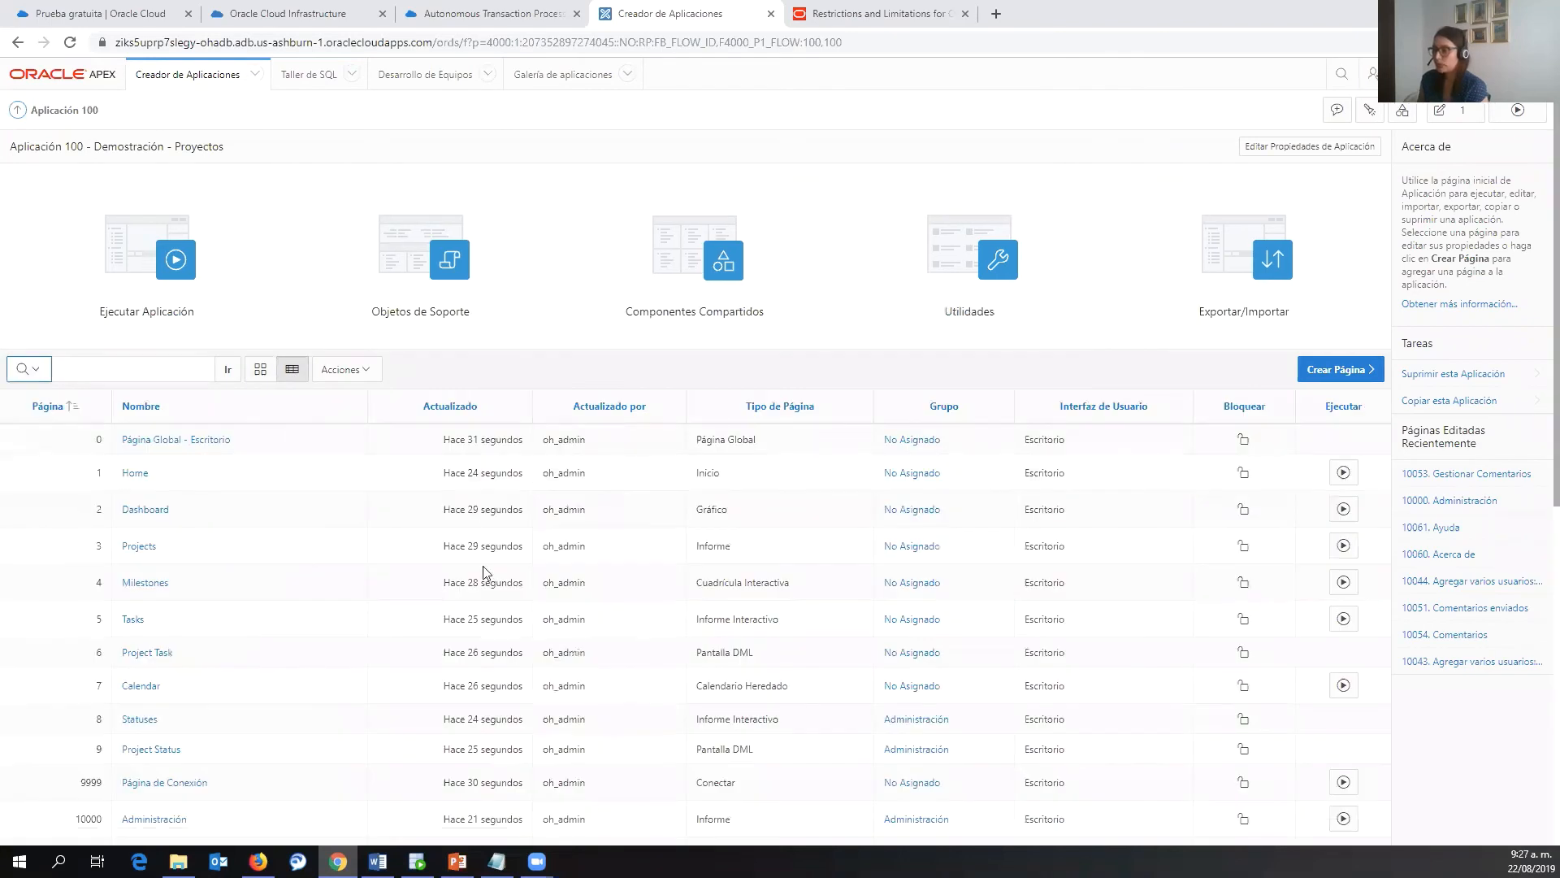
pyautogui.scroll(-3, 482, 571)
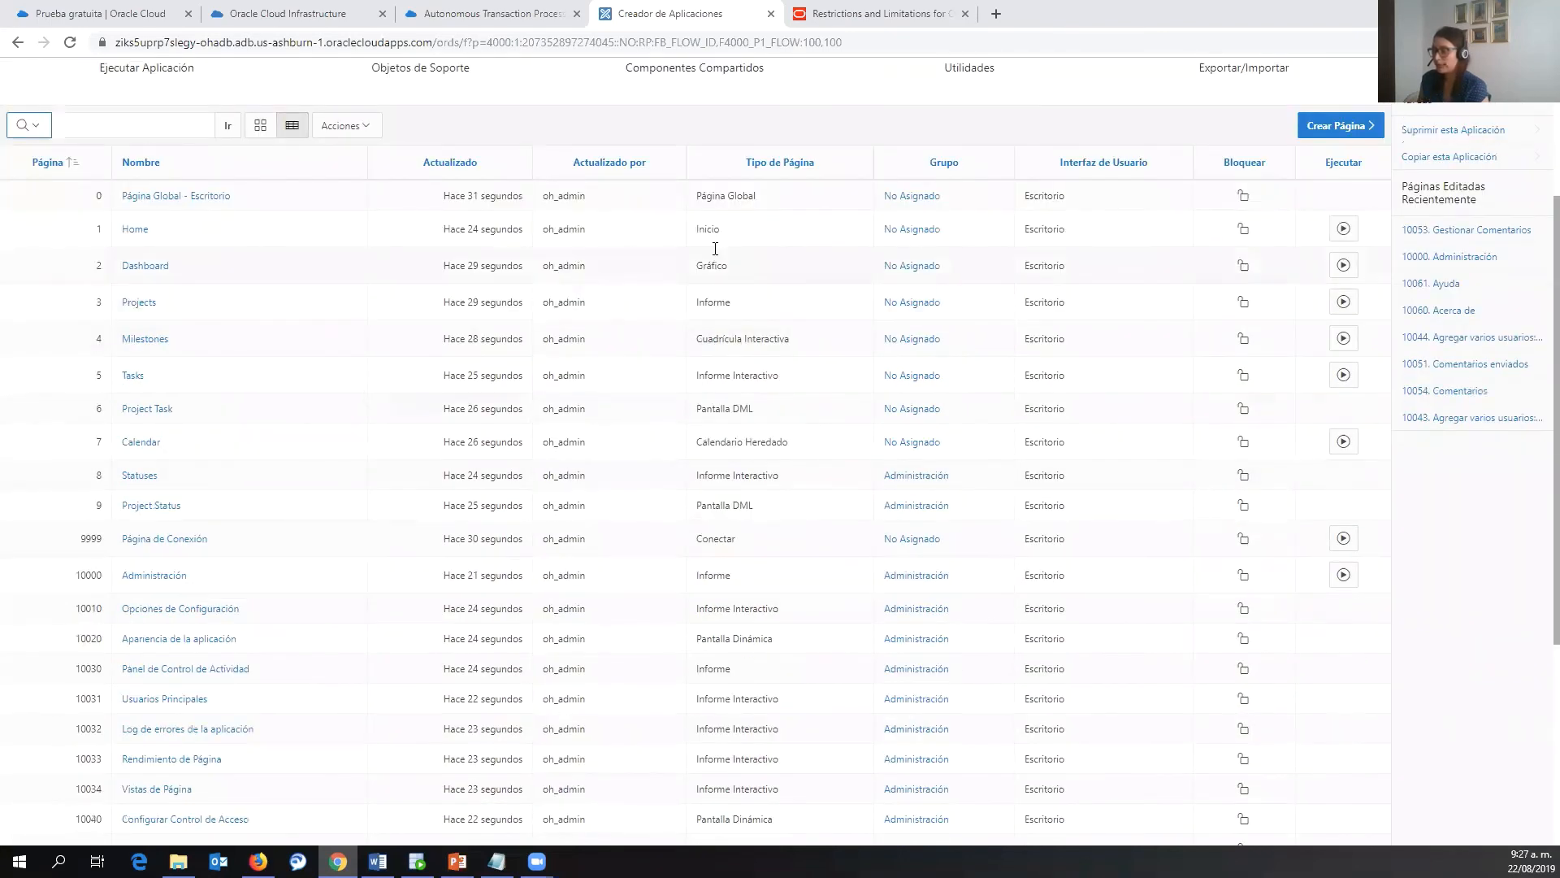
pyautogui.scroll(3, 646, 592)
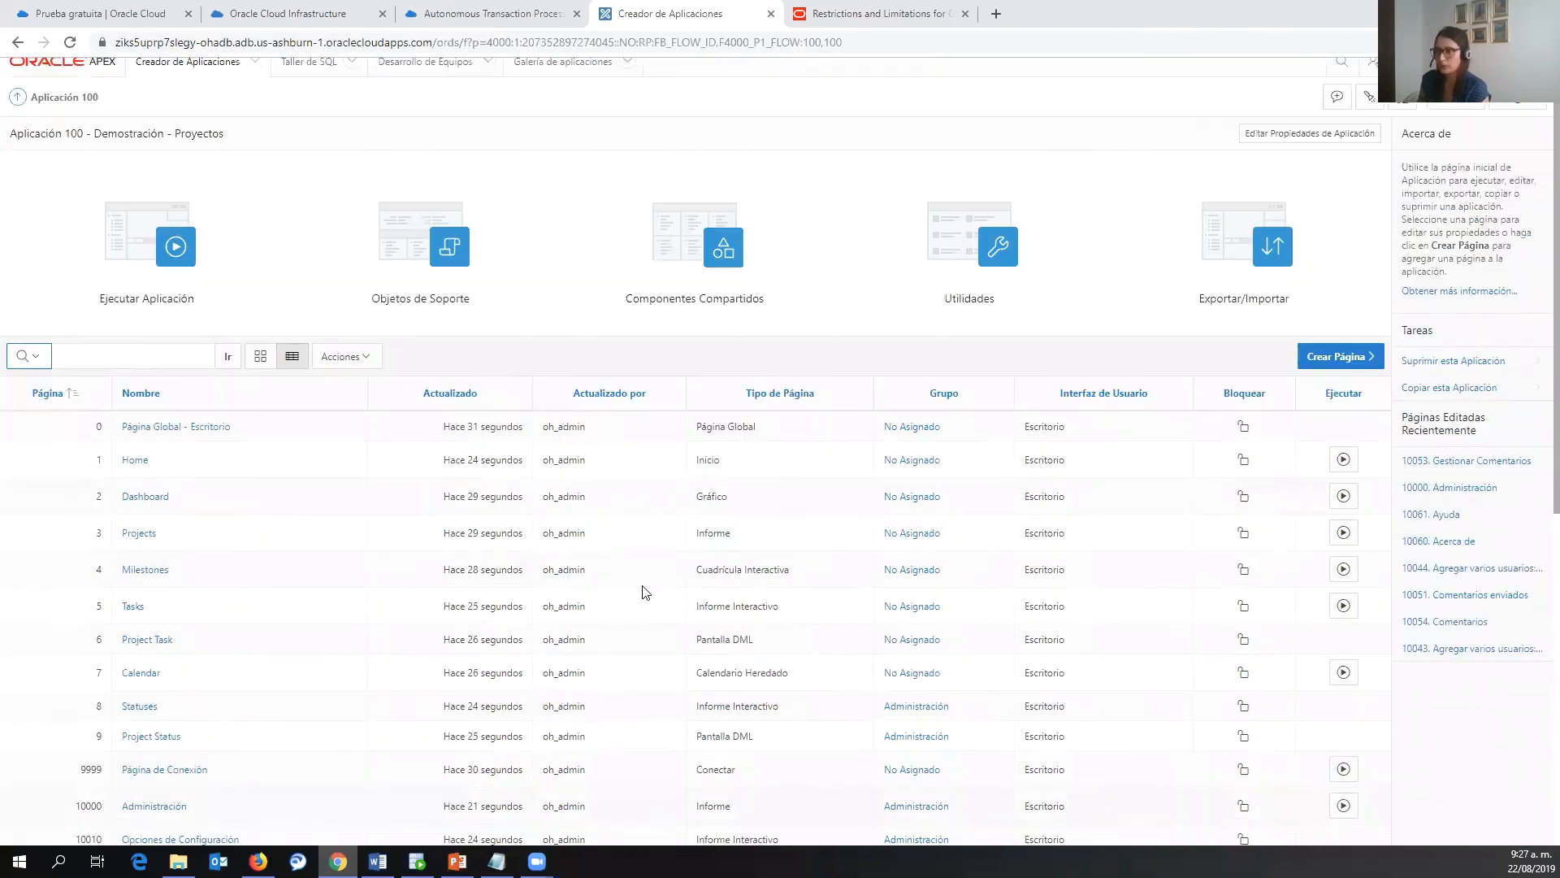
pyautogui.scroll(1, 590, 520)
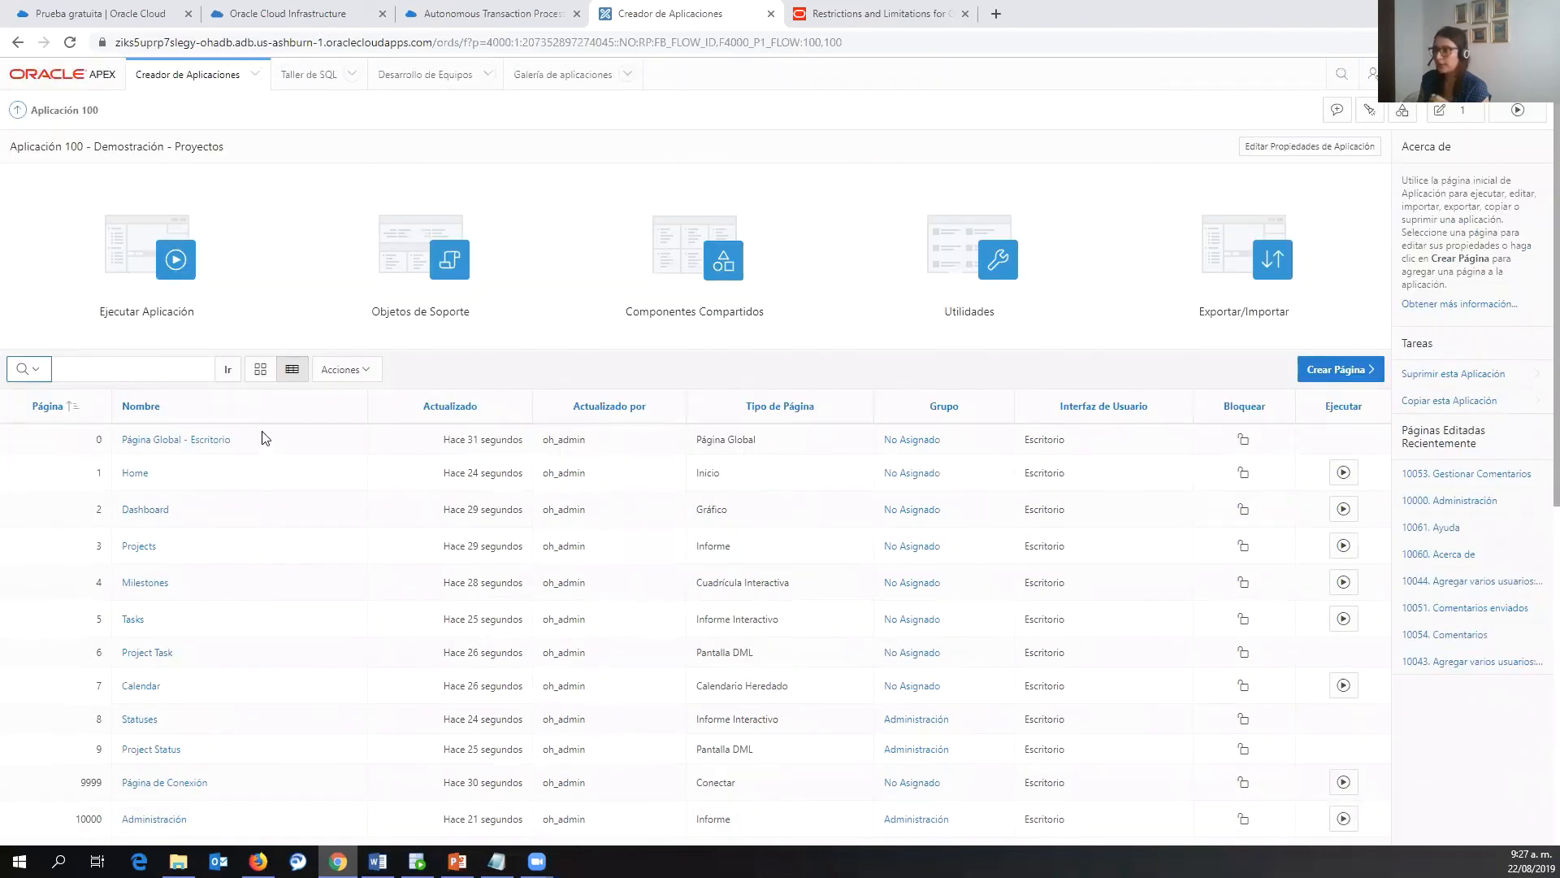
pyautogui.click(165, 260)
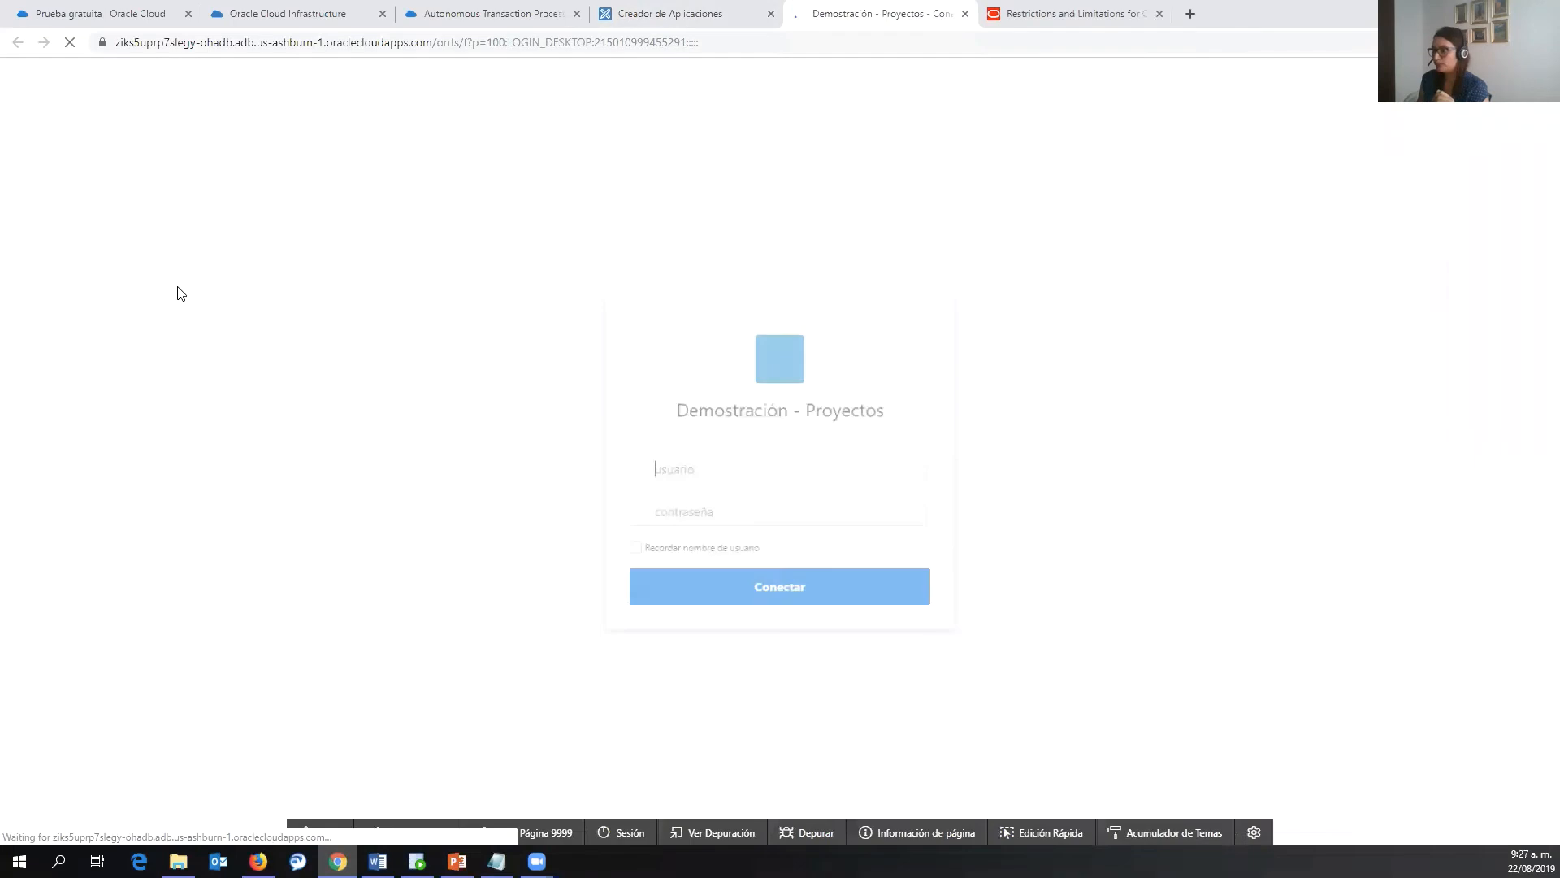
# - Sign in with the administrator credentials, dismiss the save-password prompt, and open the Dashboard
pyautogui.write('oh_')
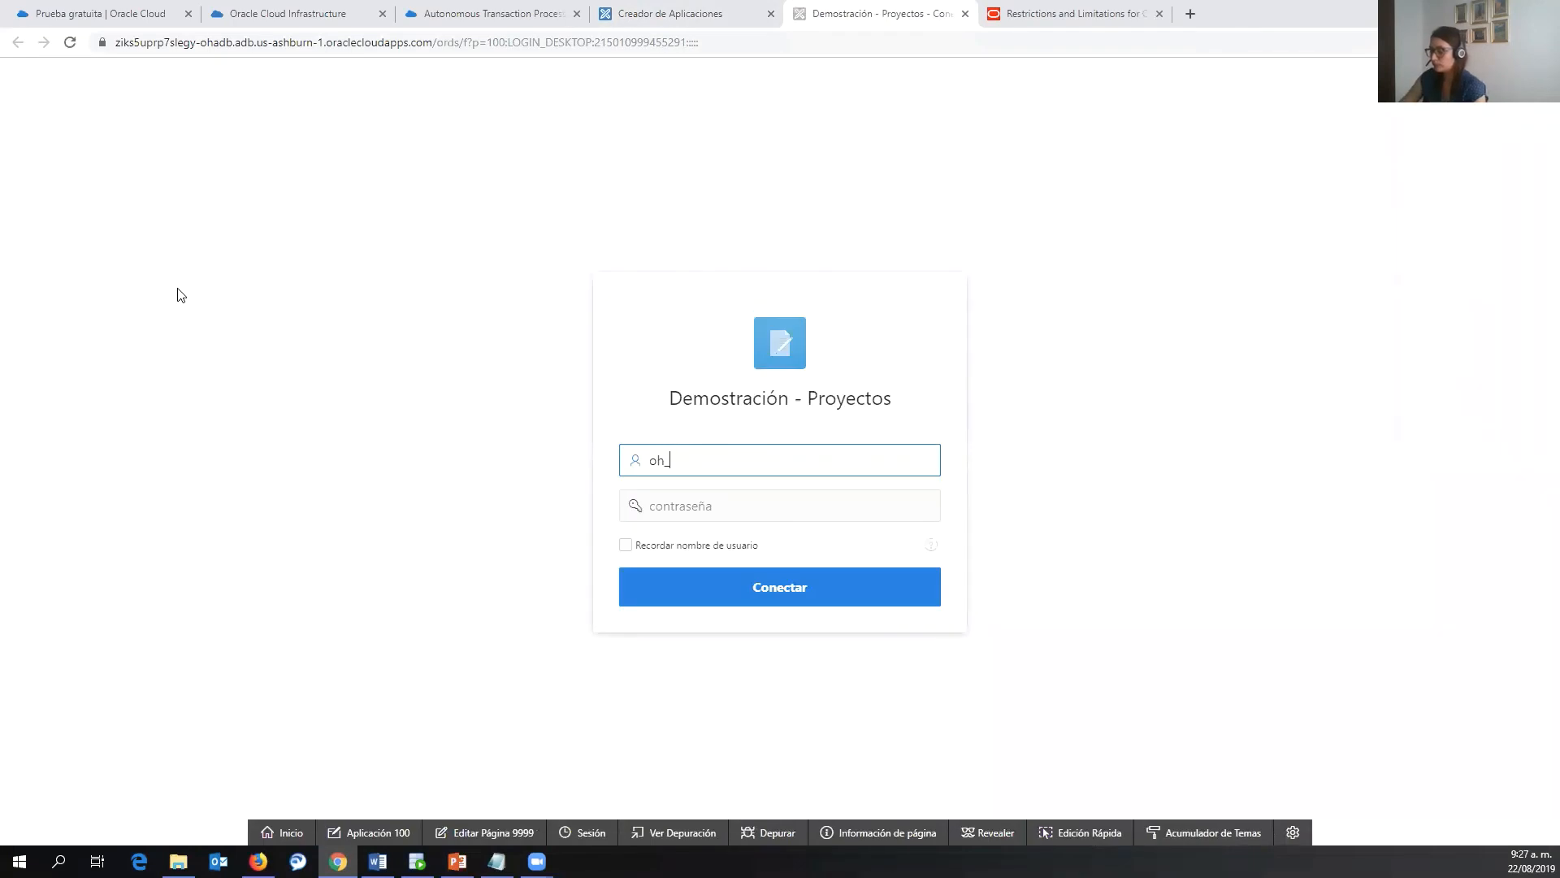
pyautogui.press('Tab')
pyautogui.hotkey('ctrl', 'v')
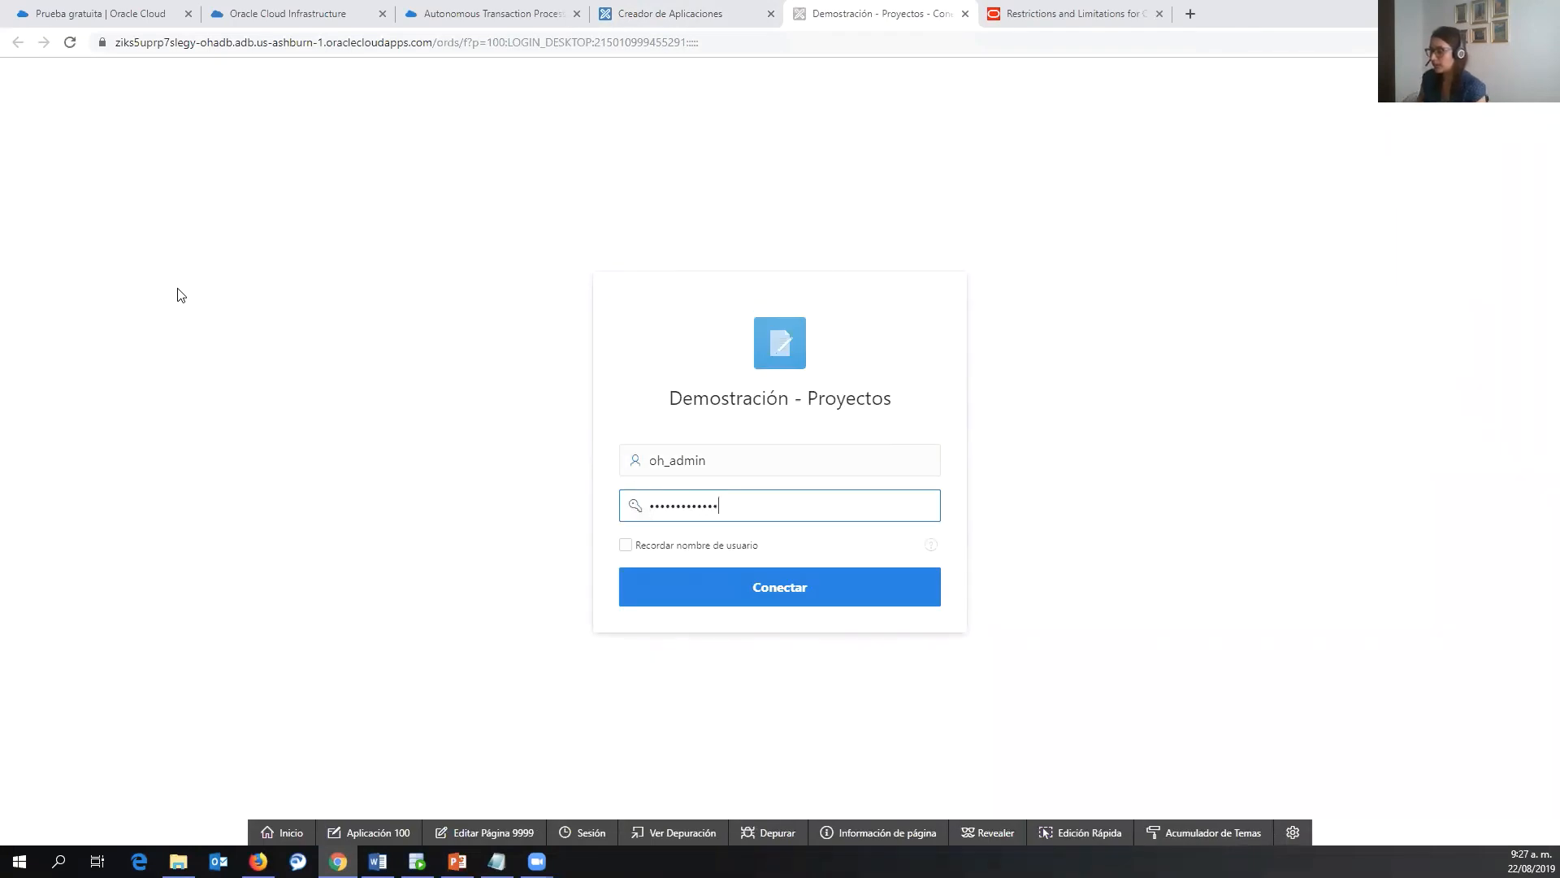
pyautogui.click(781, 598)
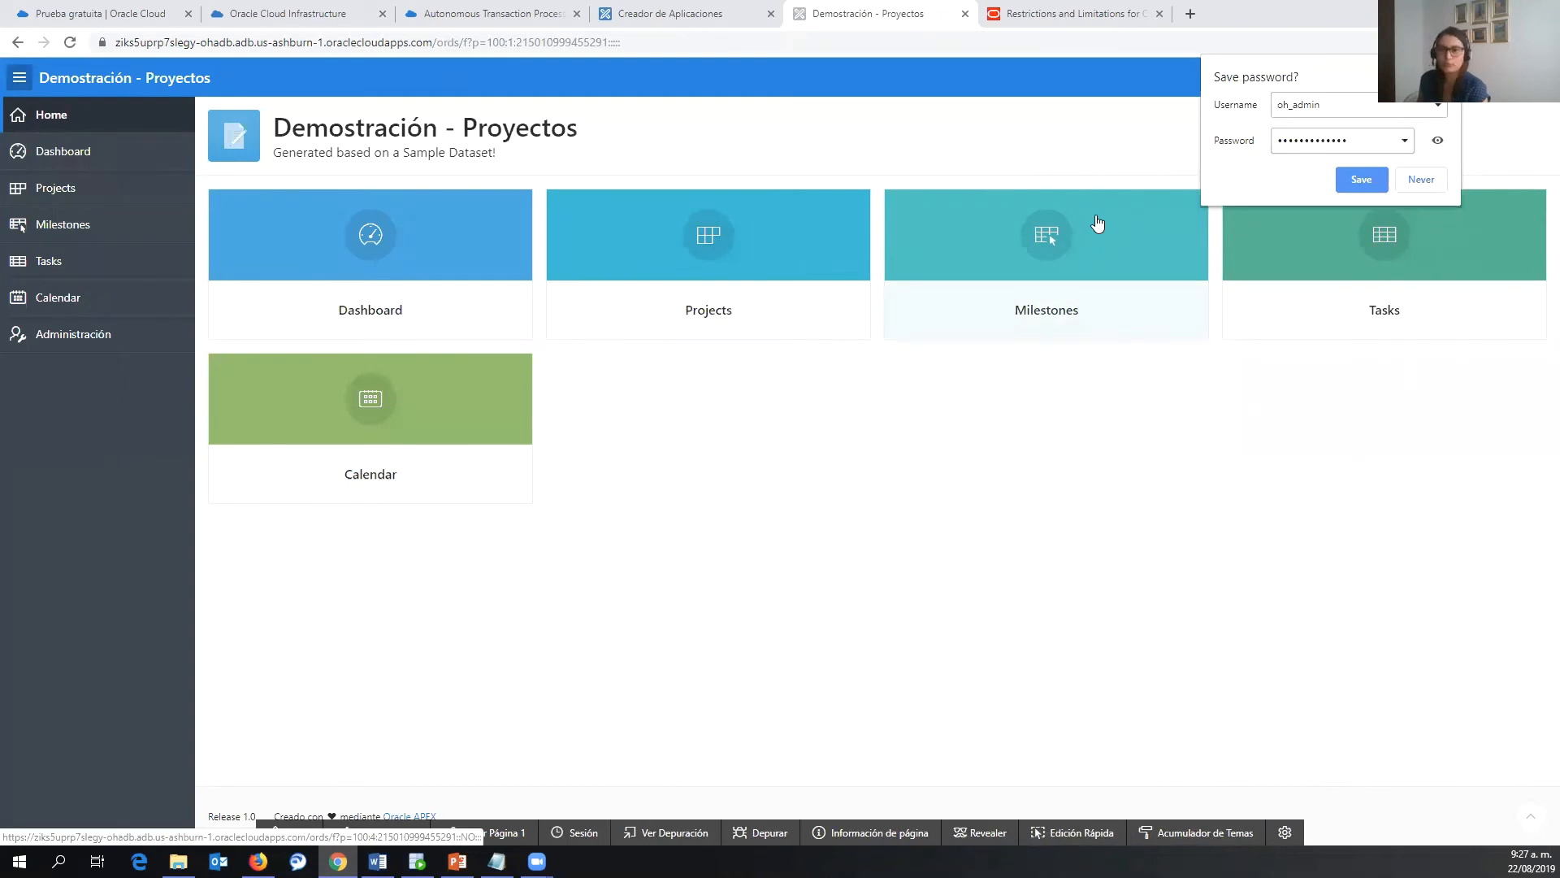
pyautogui.click(872, 519)
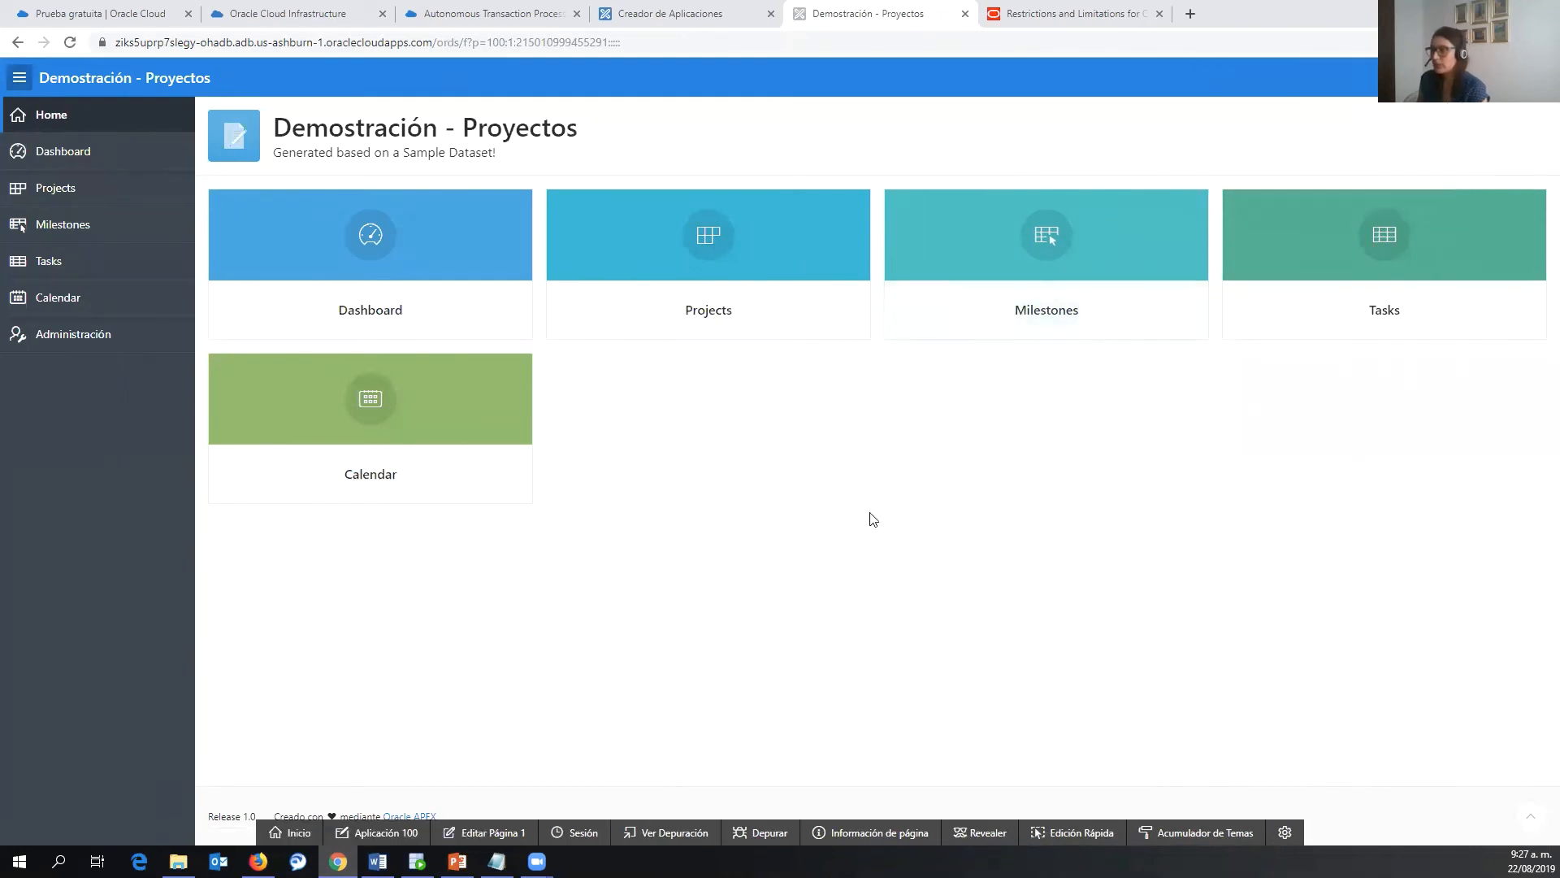
pyautogui.click(28, 157)
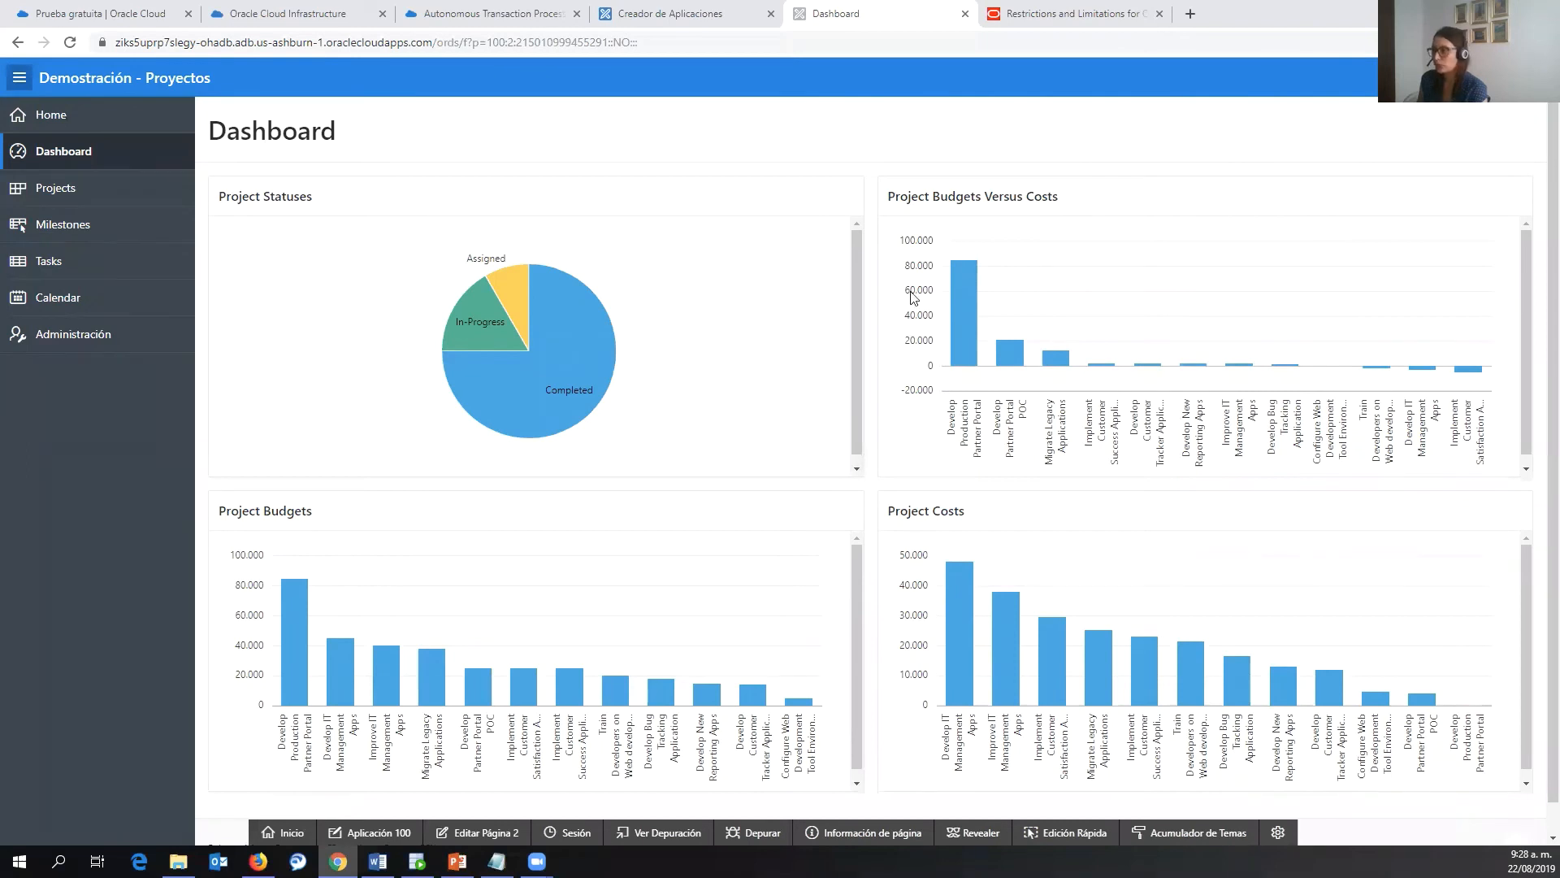
# - Scroll through the Dashboard, then visit Projects, Tasks, Calendar and finally Administración
pyautogui.scroll(-1, 1006, 585)
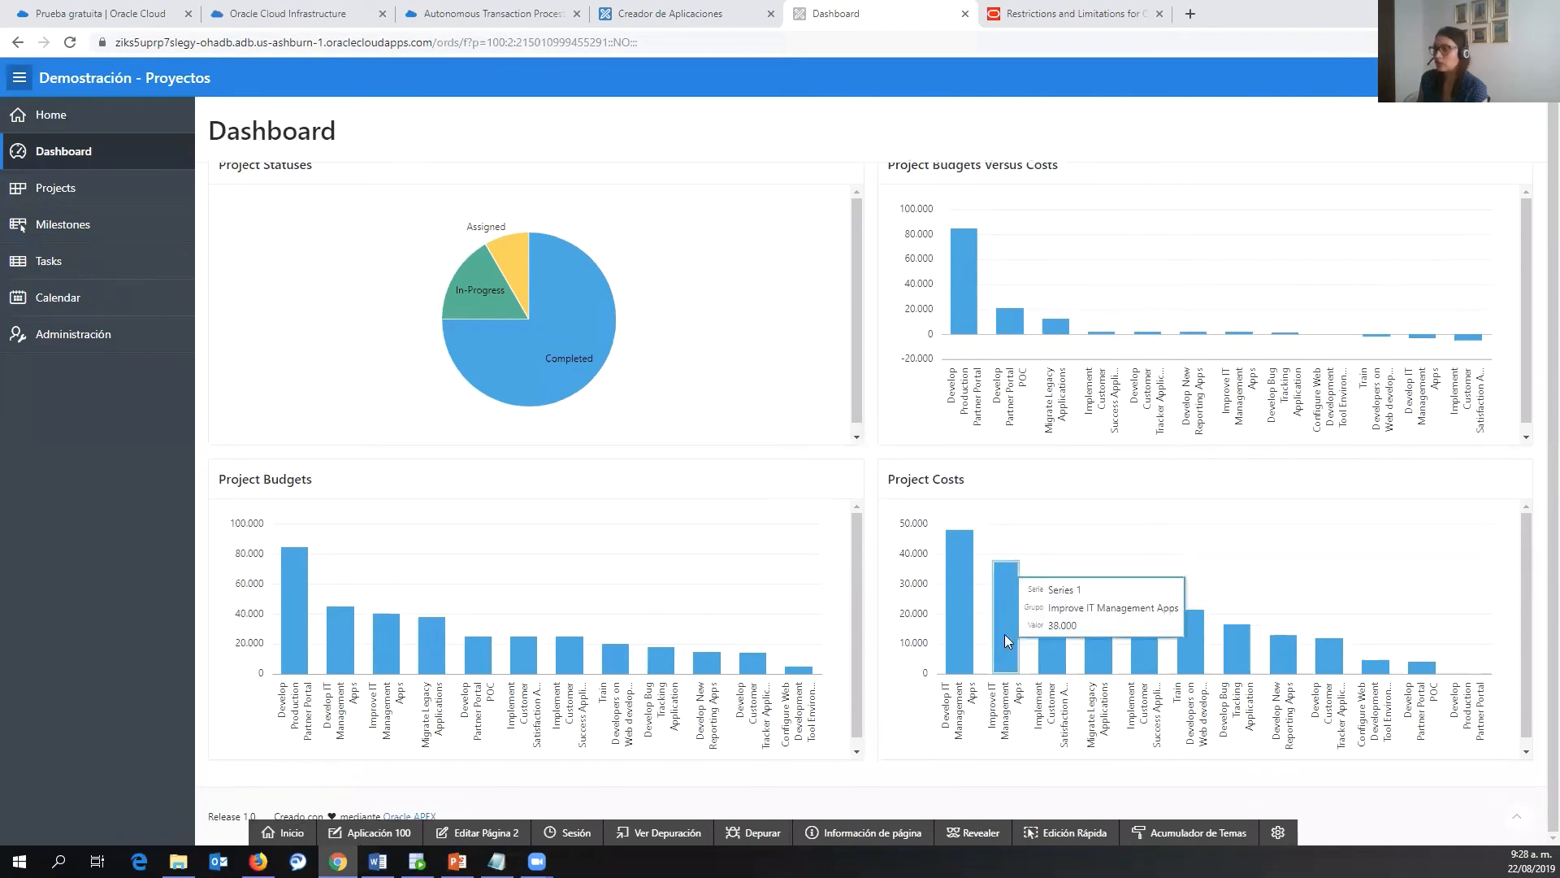
pyautogui.scroll(1, 244, 475)
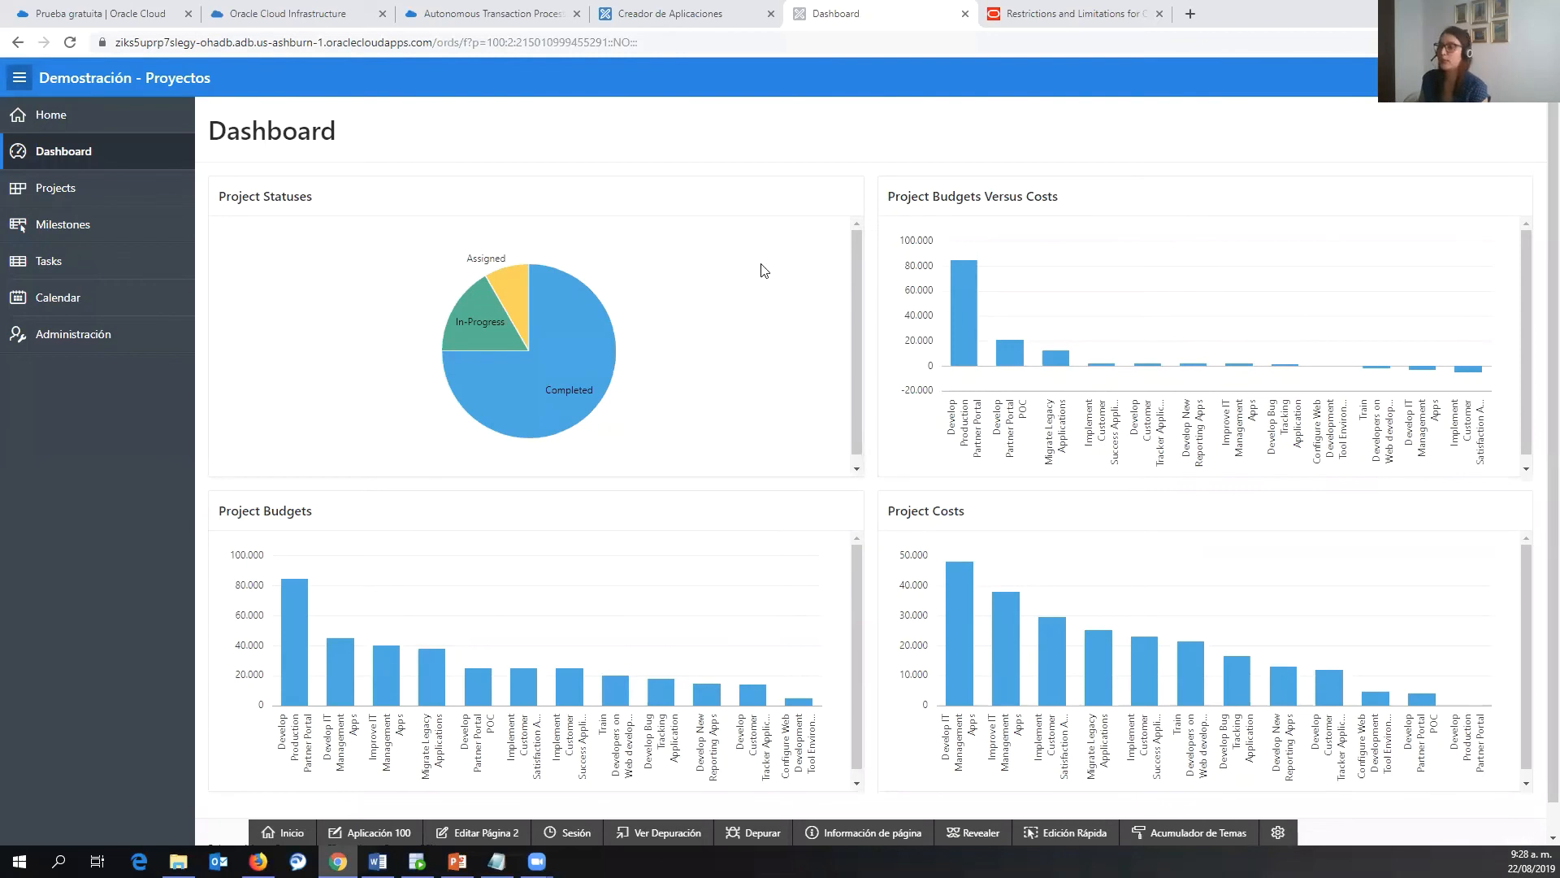
pyautogui.click(97, 192)
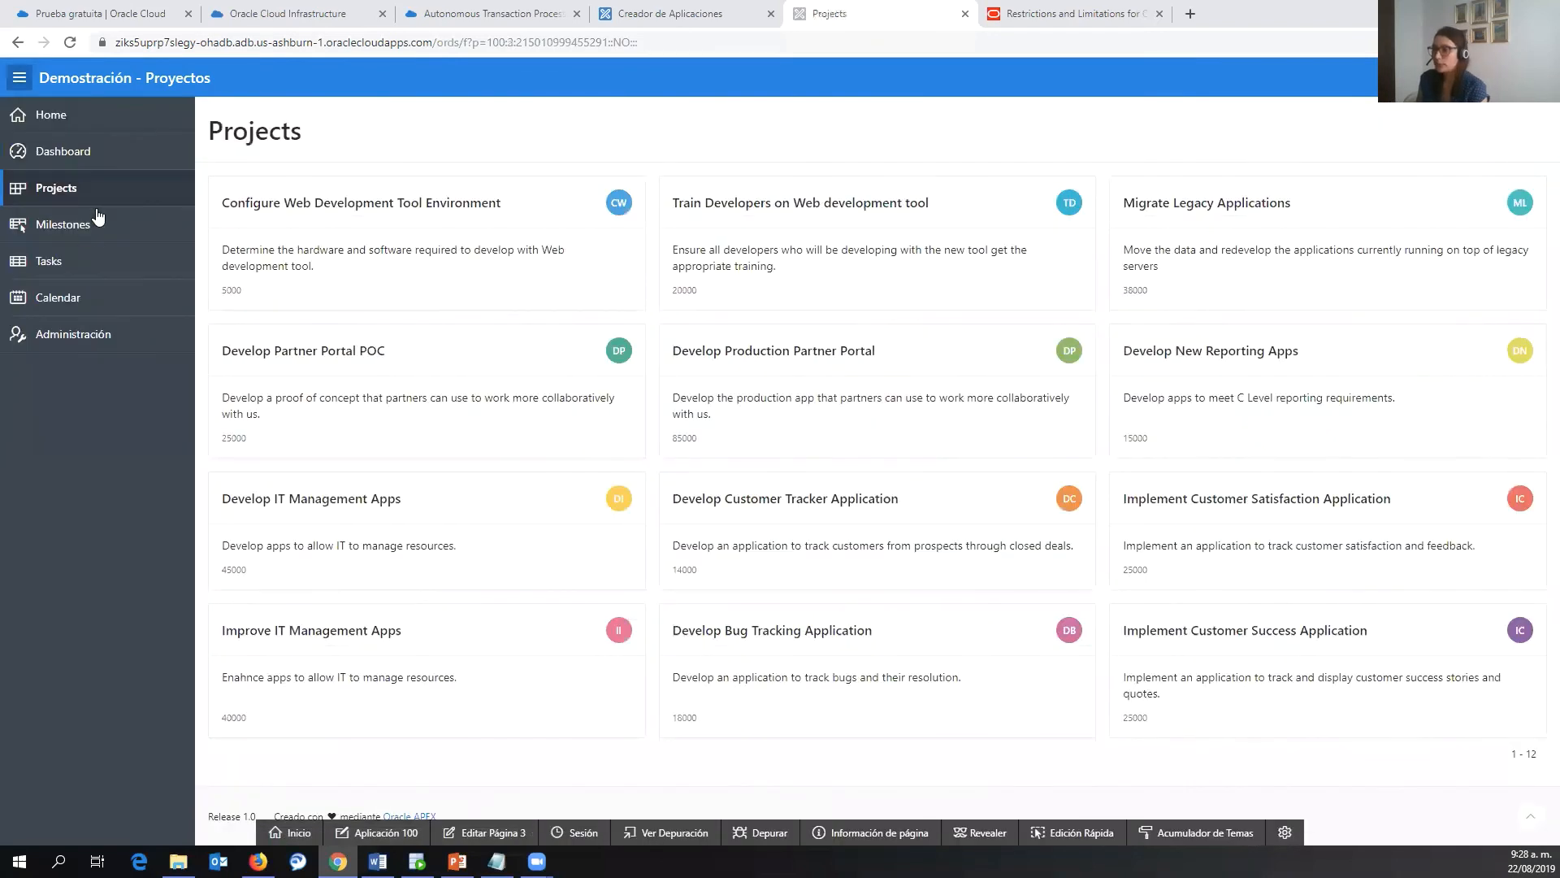
pyautogui.click(69, 263)
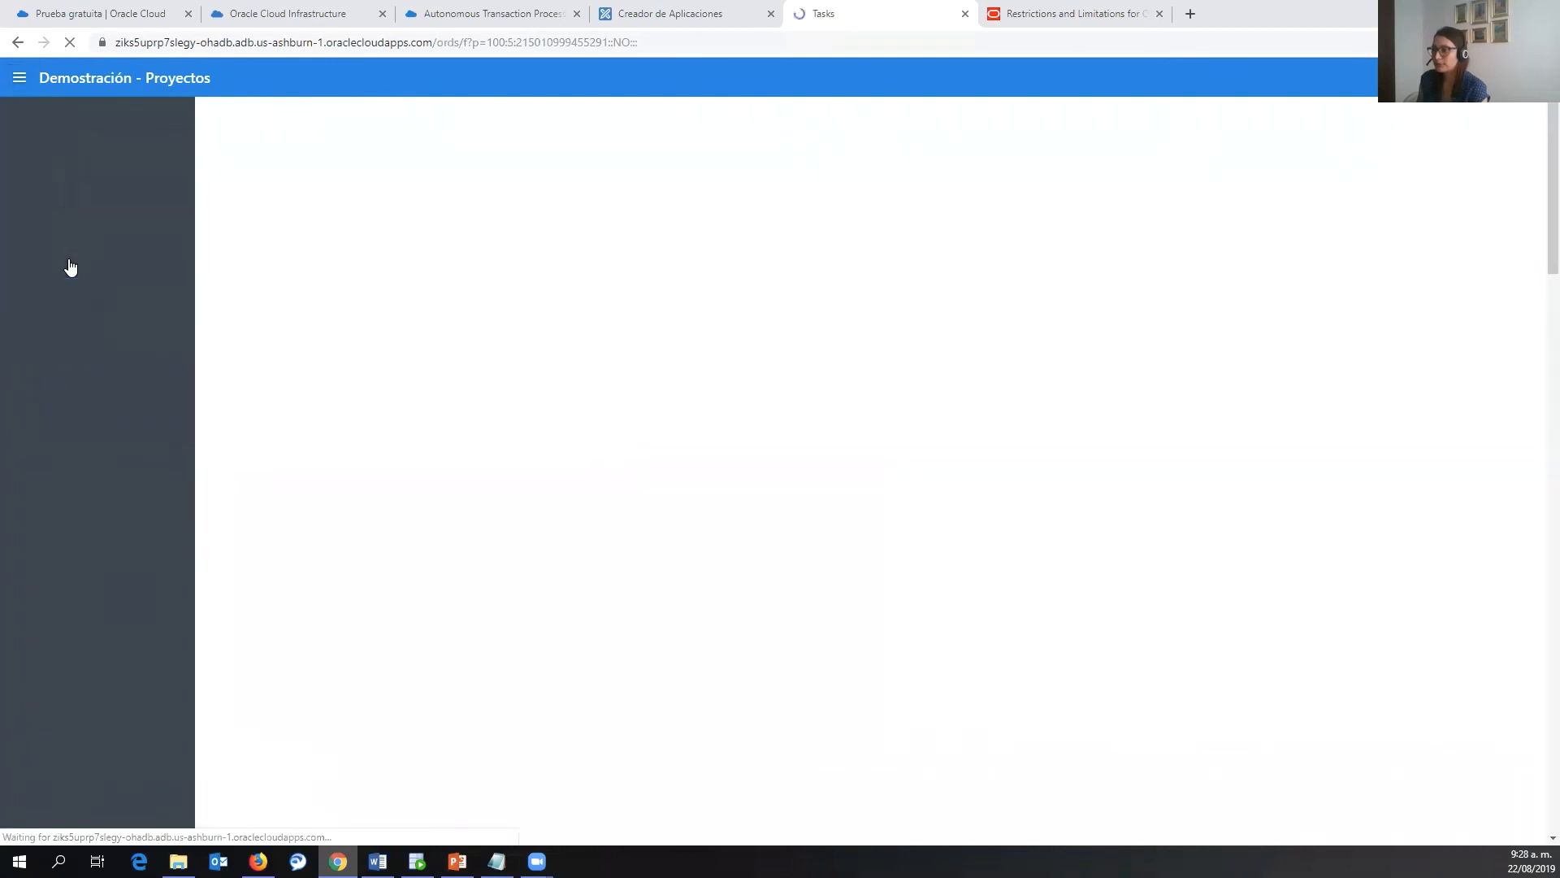
pyautogui.click(63, 300)
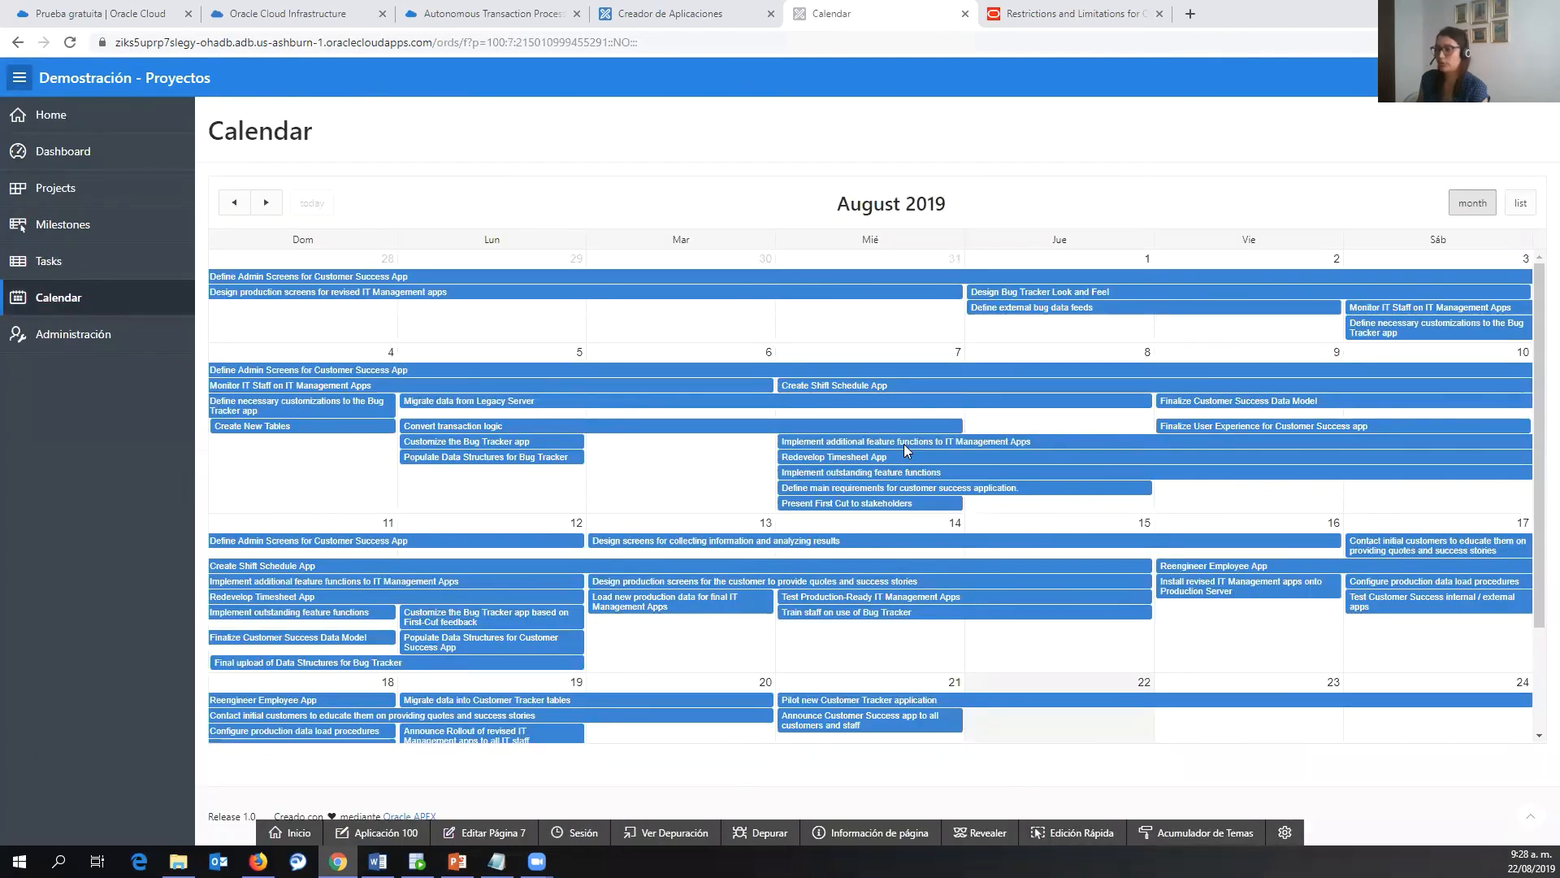
pyautogui.click(71, 340)
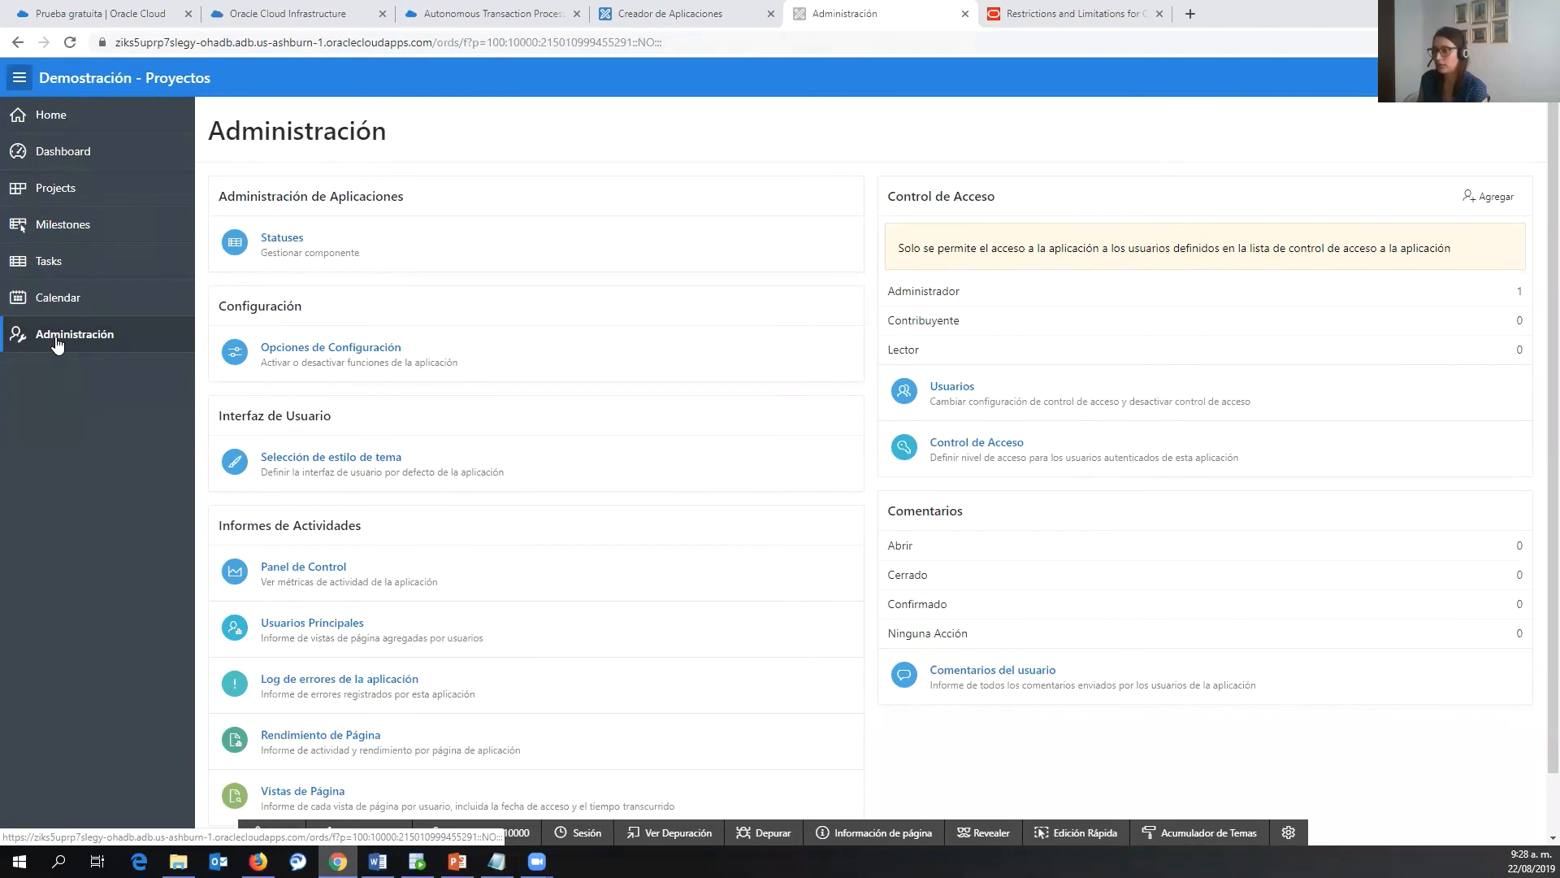
# - In the app's user access list, add oh_developer with the Contribuyente role
pyautogui.click(1103, 404)
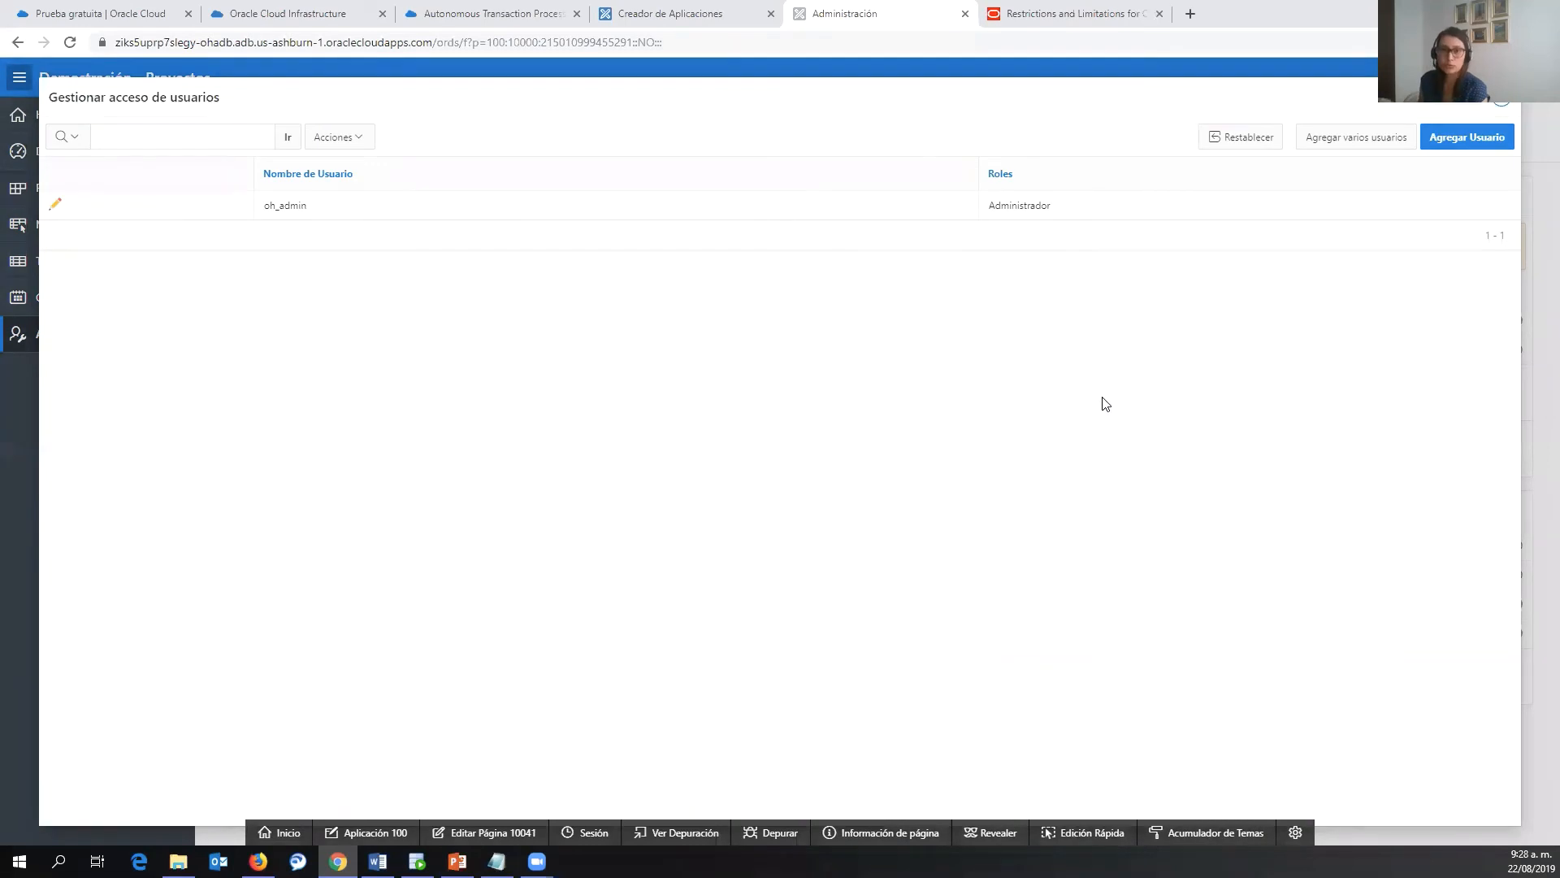
pyautogui.click(1454, 144)
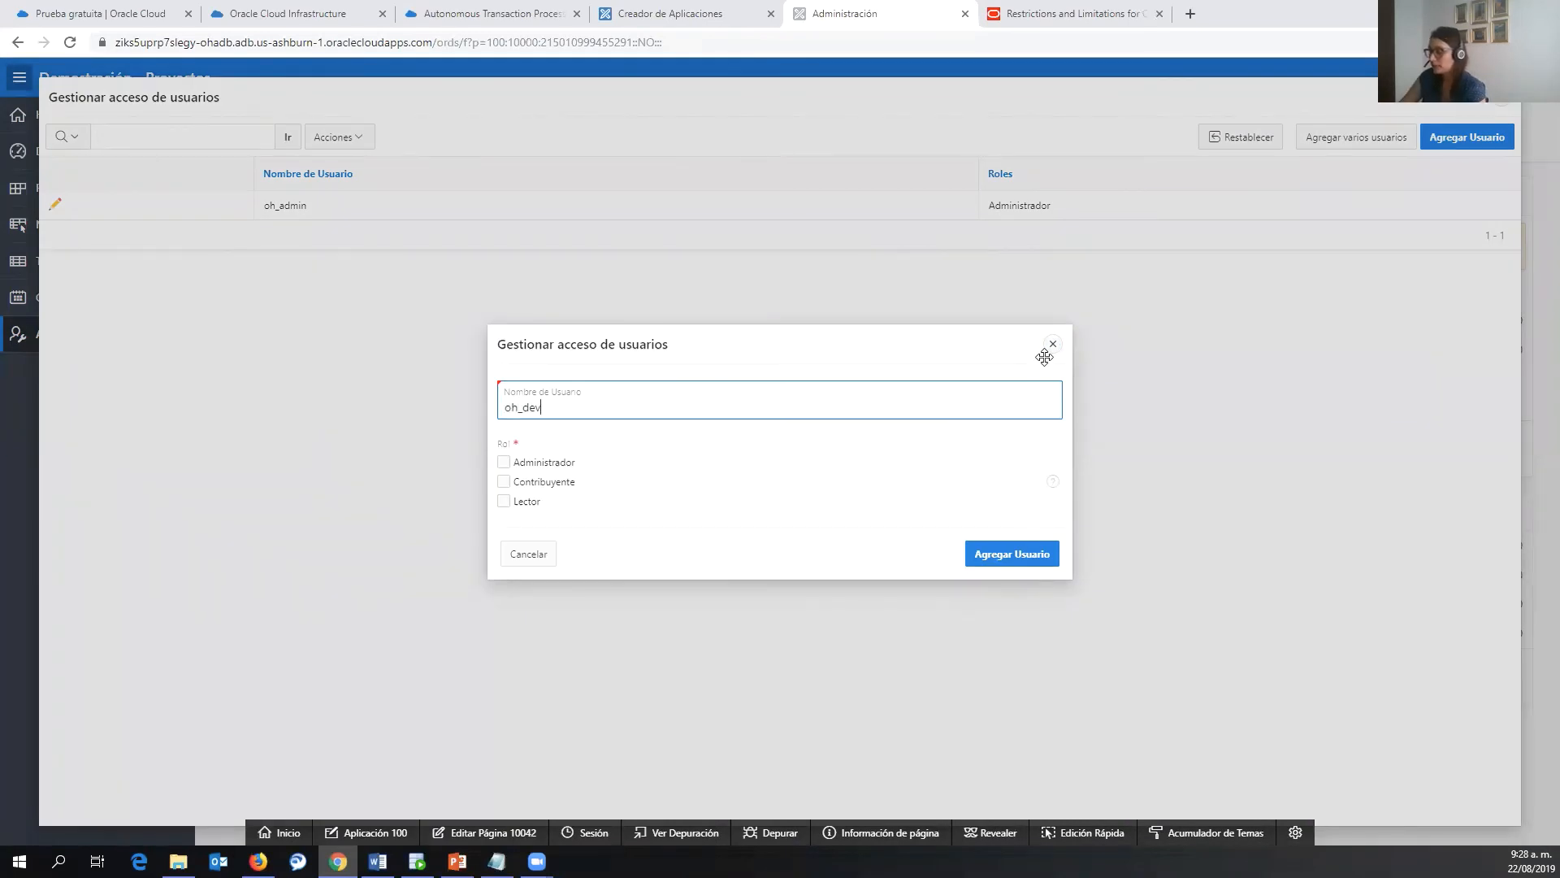
pyautogui.write('oh_developer')
pyautogui.click(566, 484)
pyautogui.click(993, 551)
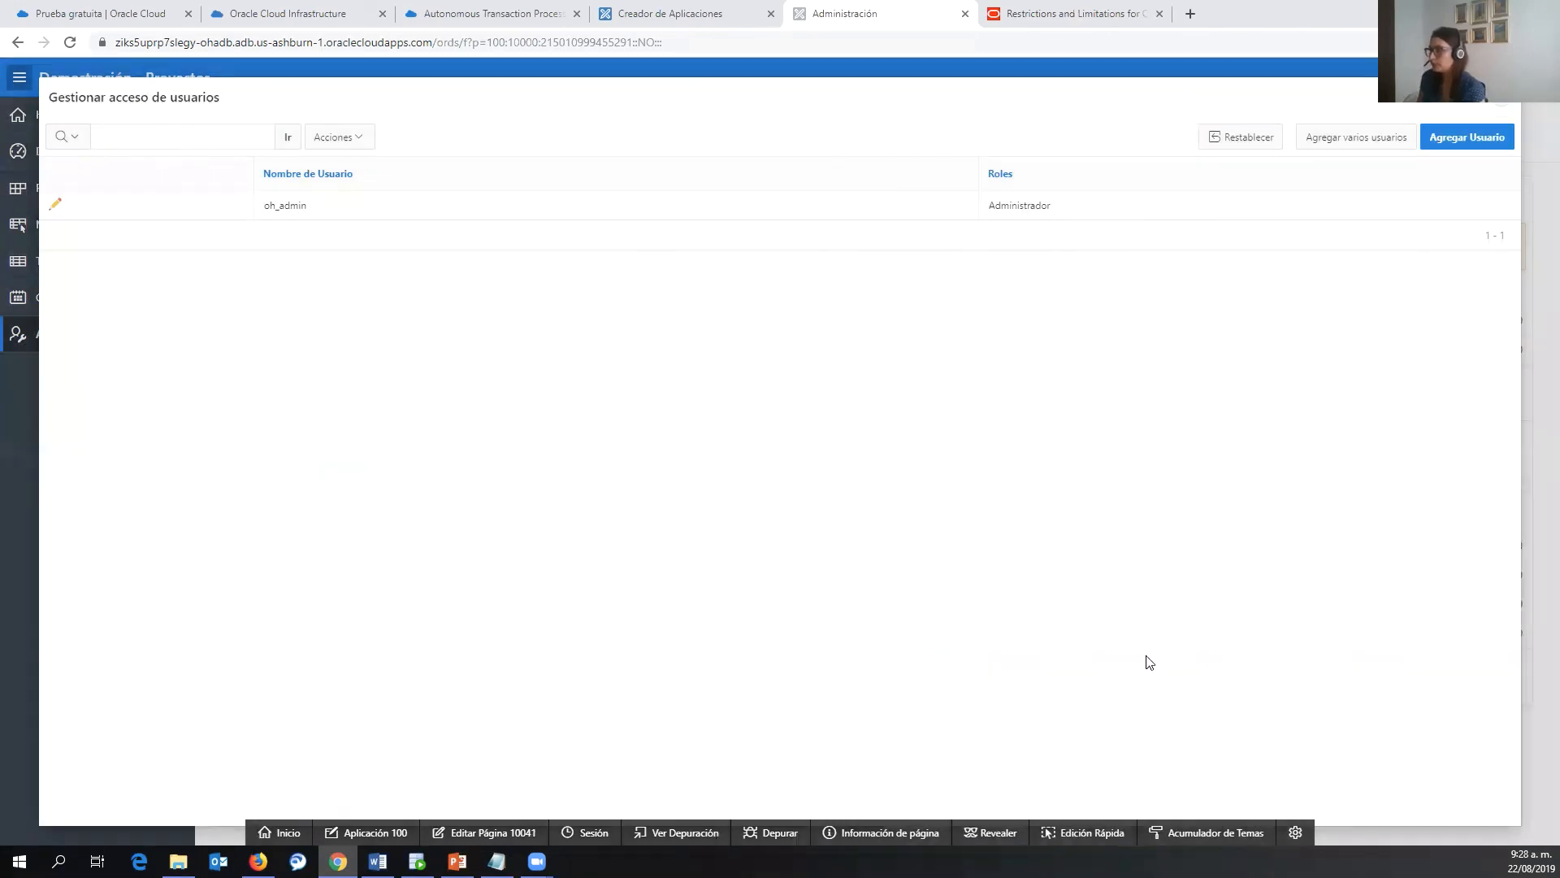
# - Add oh_user with the Lector role and close the user access list
pyautogui.click(1450, 142)
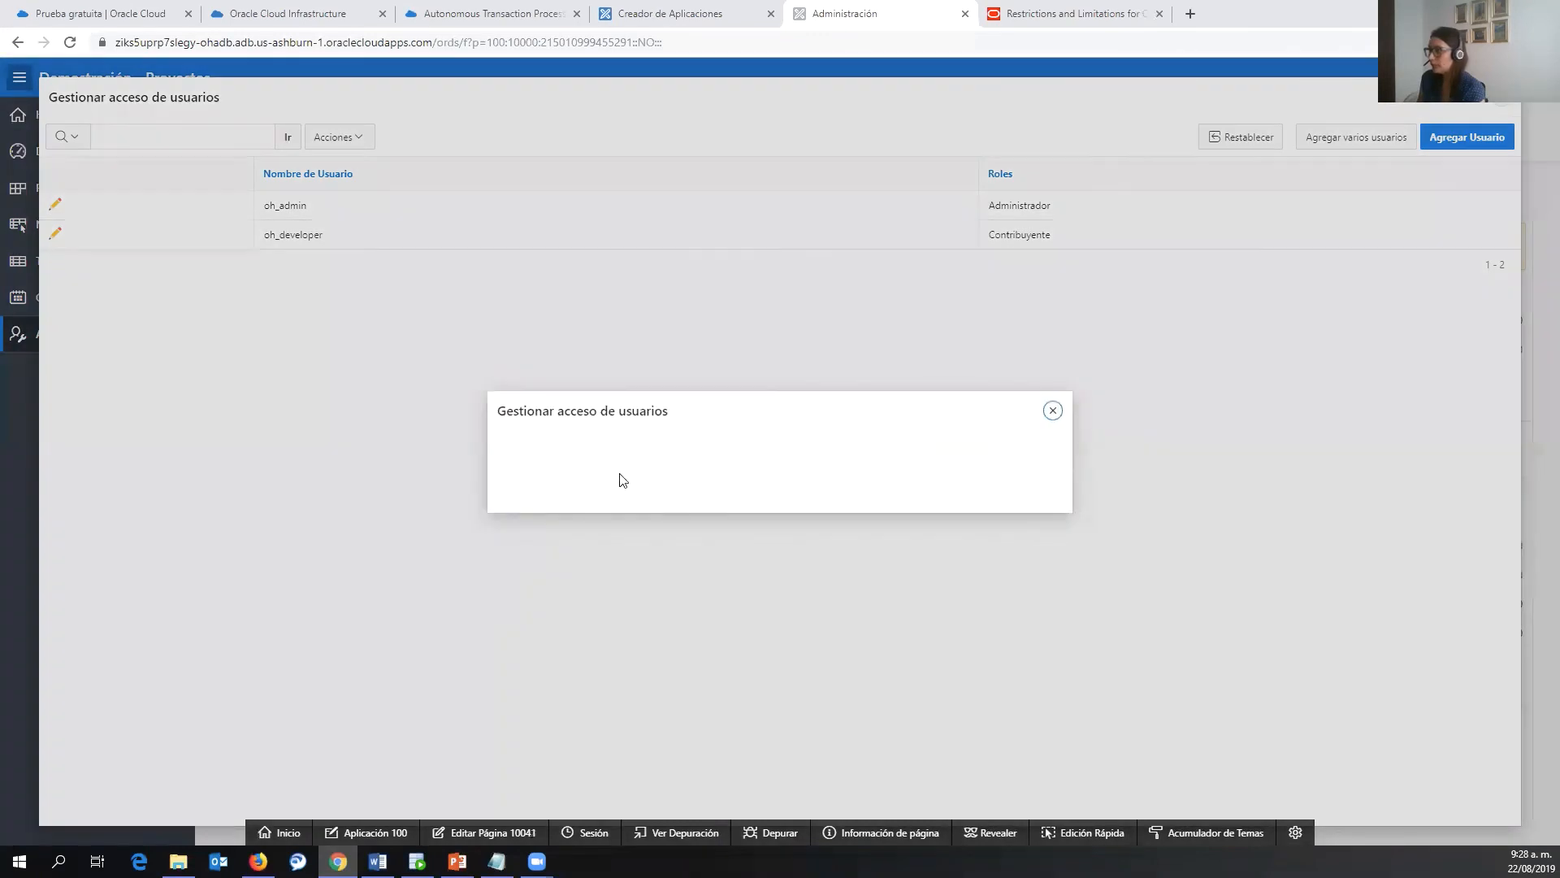
pyautogui.write('oh_user')
pyautogui.click(538, 500)
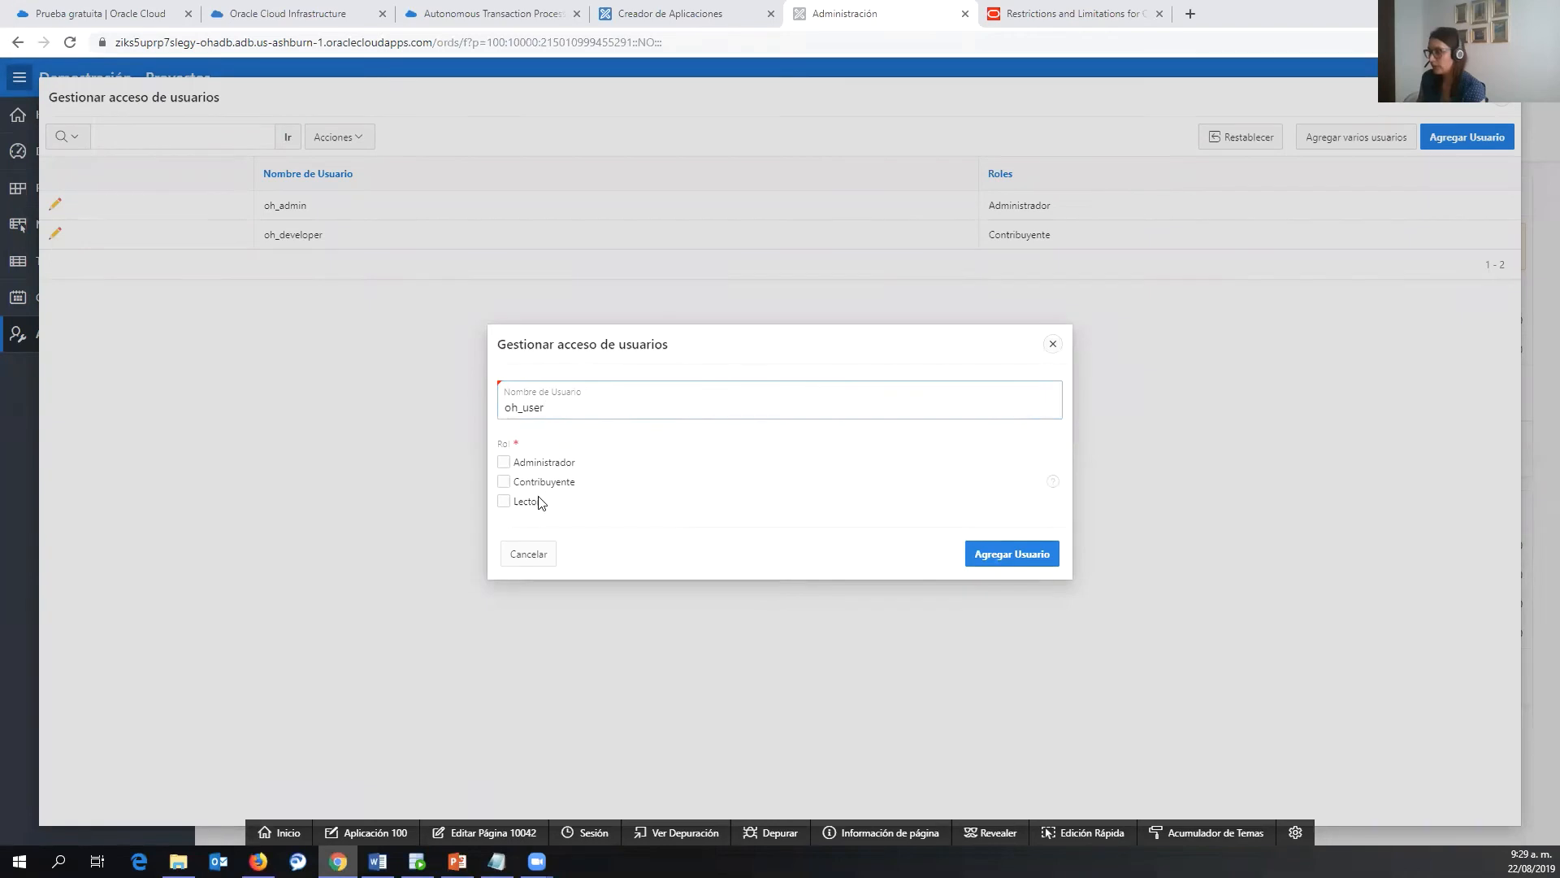
pyautogui.click(996, 557)
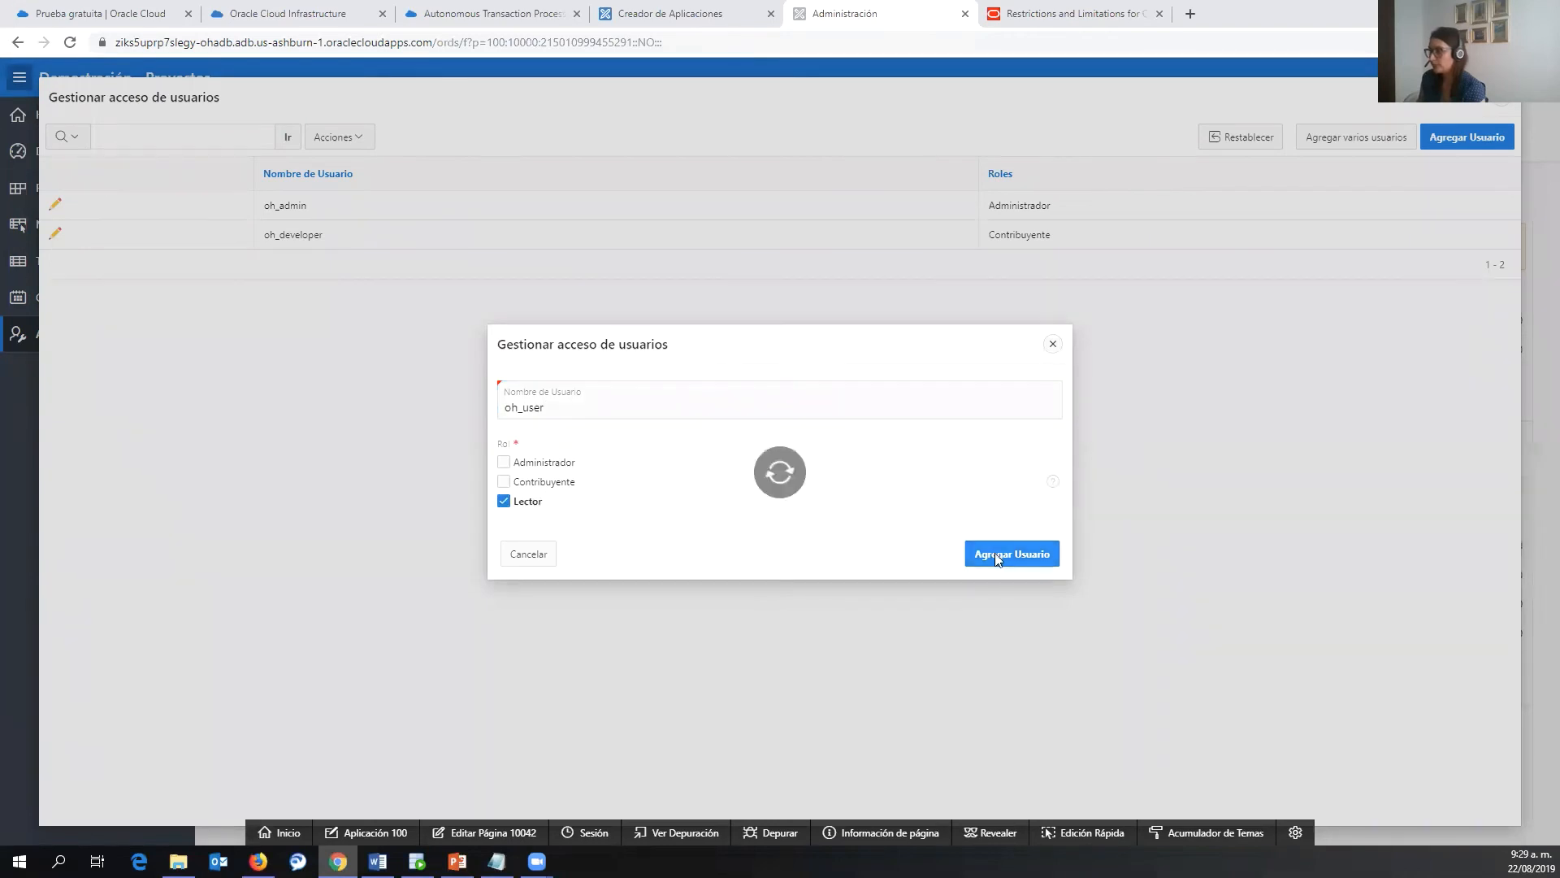
pyautogui.click(1504, 105)
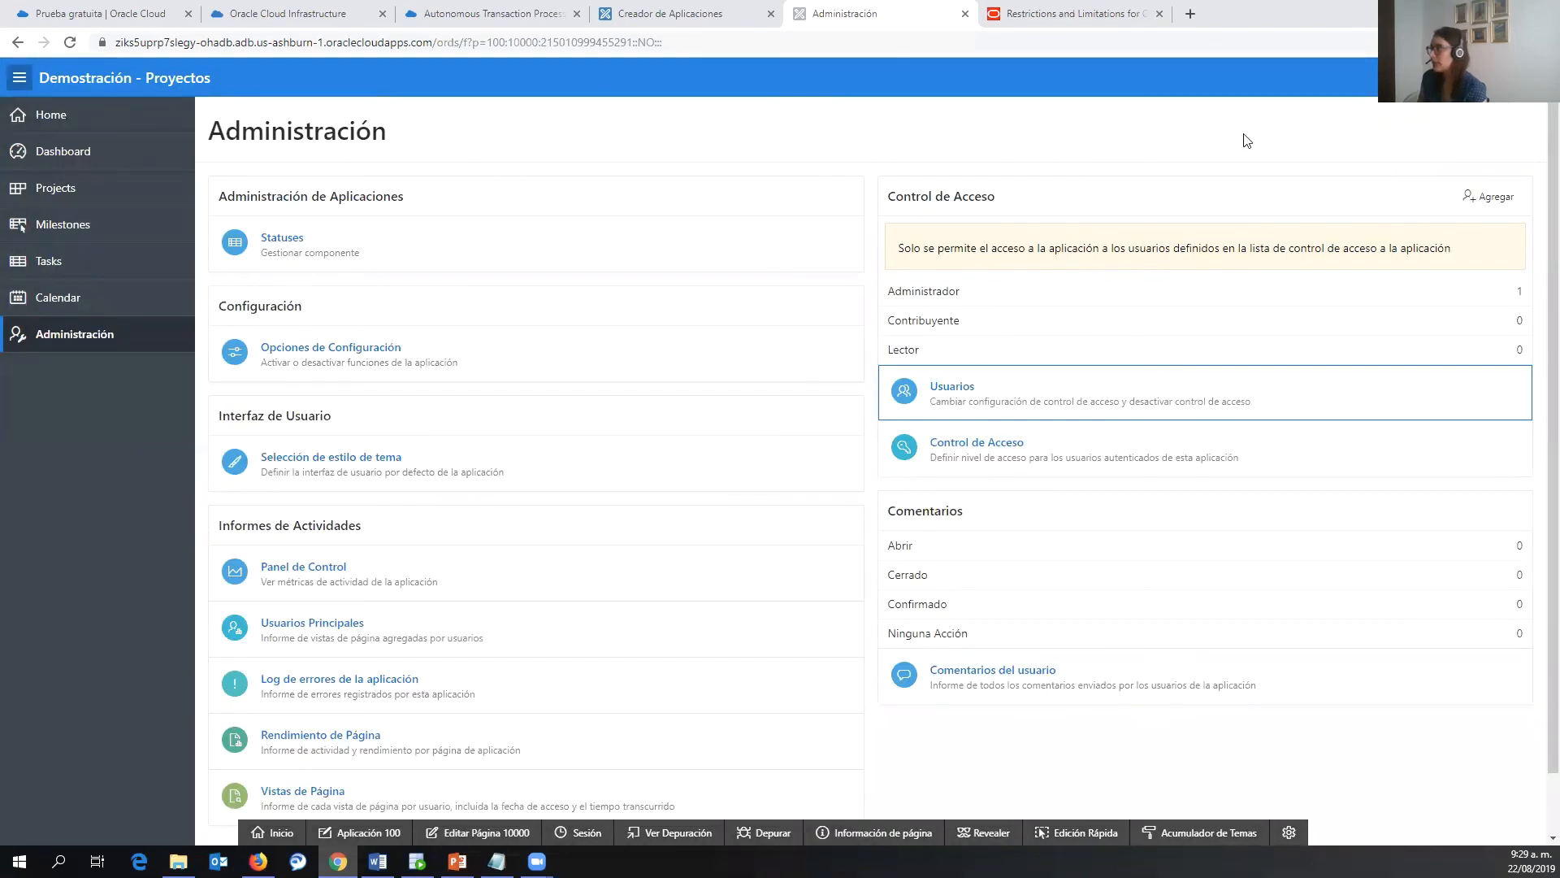
# - Sign out of the app and log in as oh_user with its initial password
pyautogui.click(1495, 78)
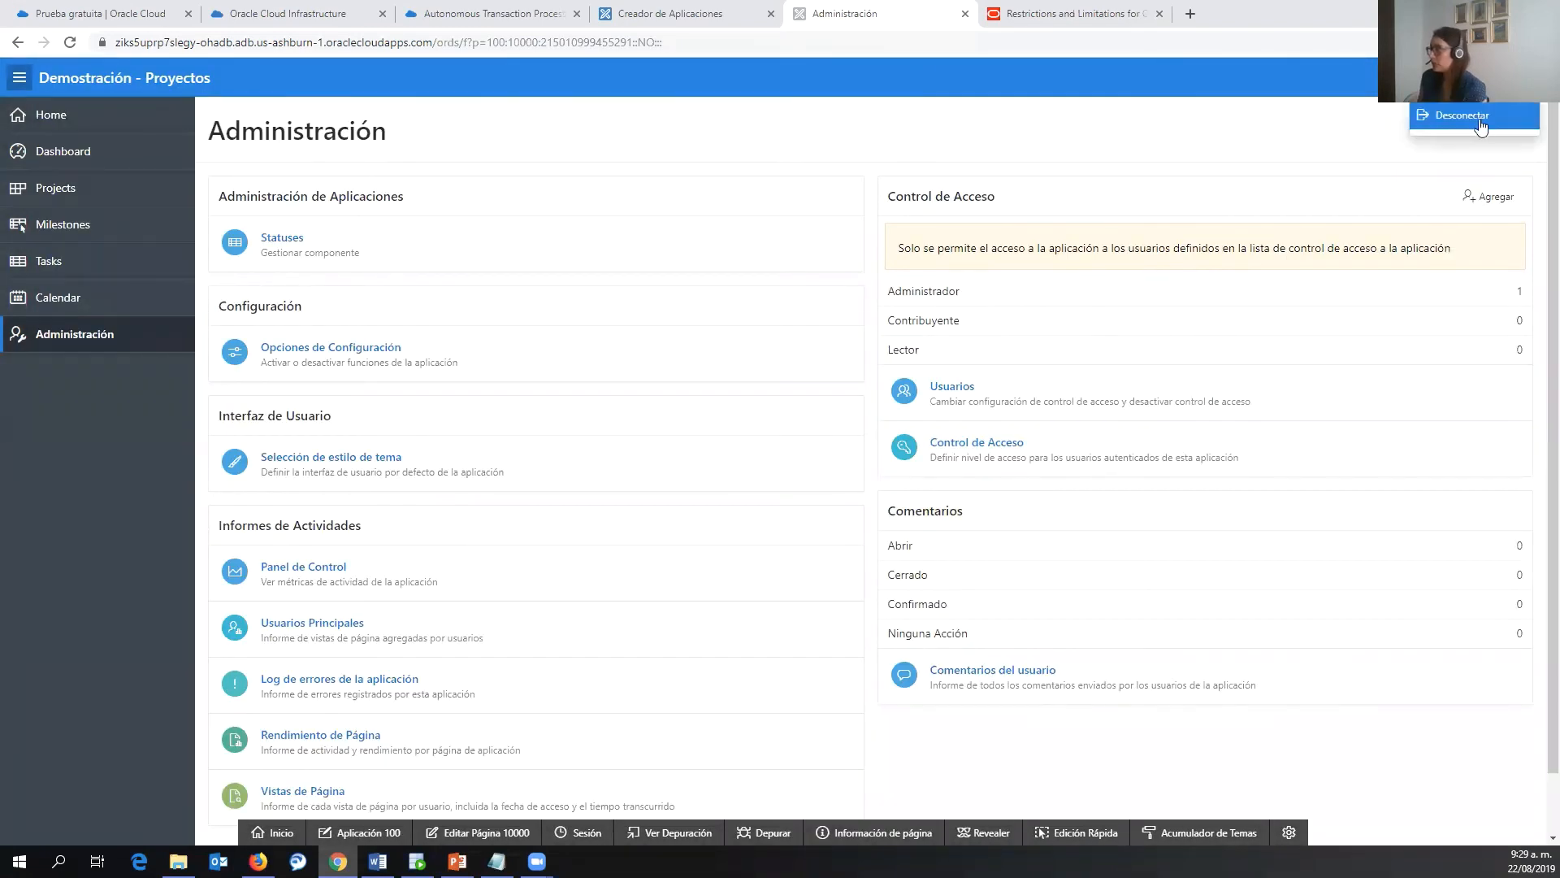
pyautogui.click(1479, 120)
pyautogui.write('oh_user')
pyautogui.press('Tab')
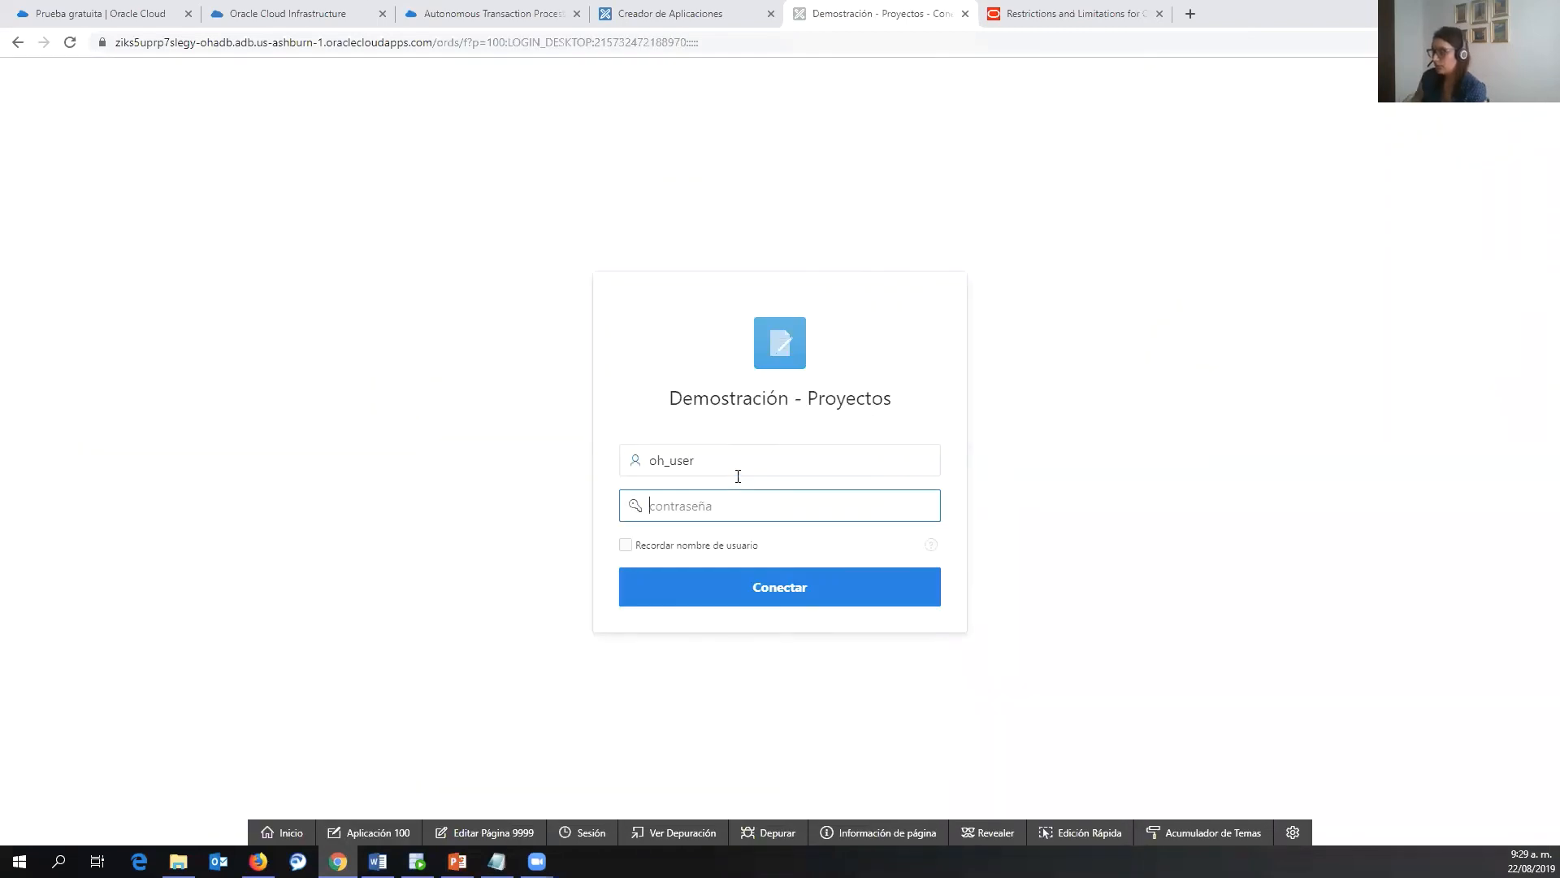
pyautogui.hotkey('ctrl', 'v')
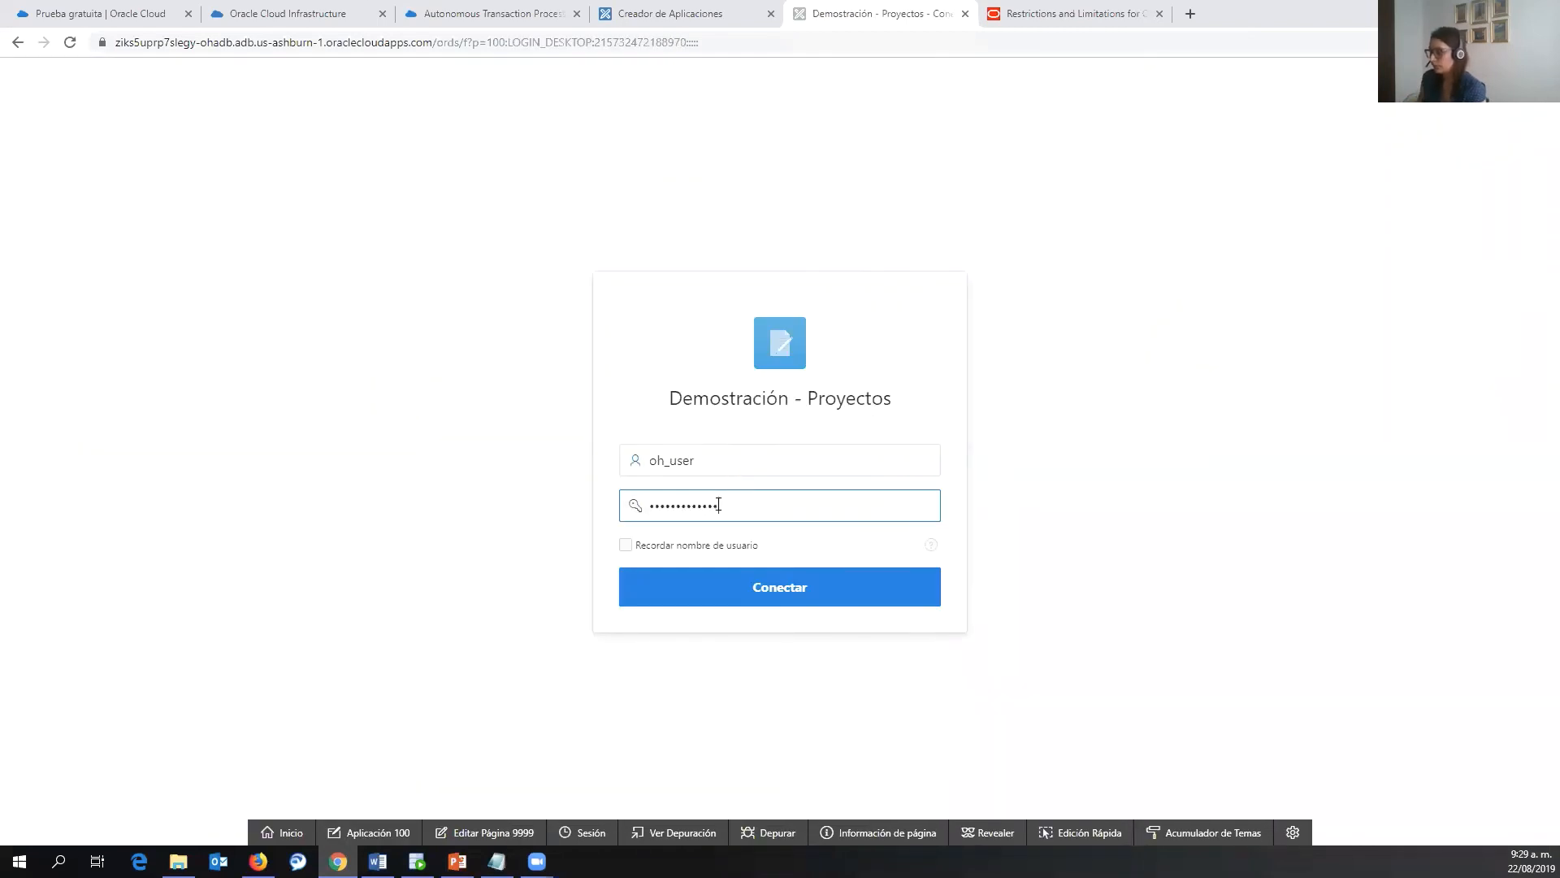
pyautogui.click(812, 589)
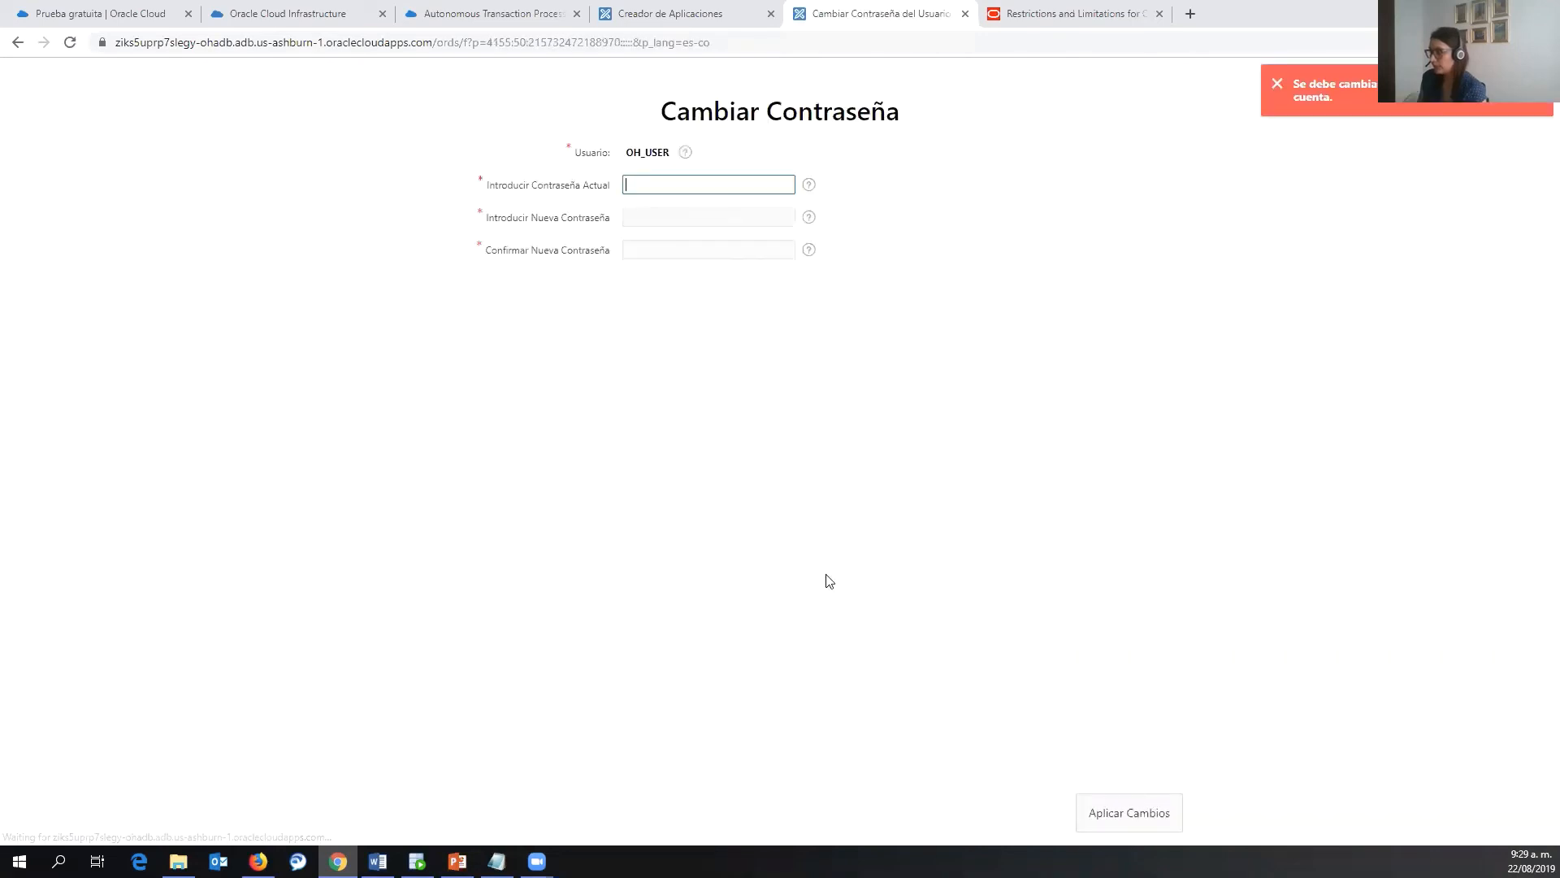
# - Enter the current password and a confirmed new password, and apply the change
pyautogui.hotkey('ctrl', 'v')
pyautogui.press('Tab')
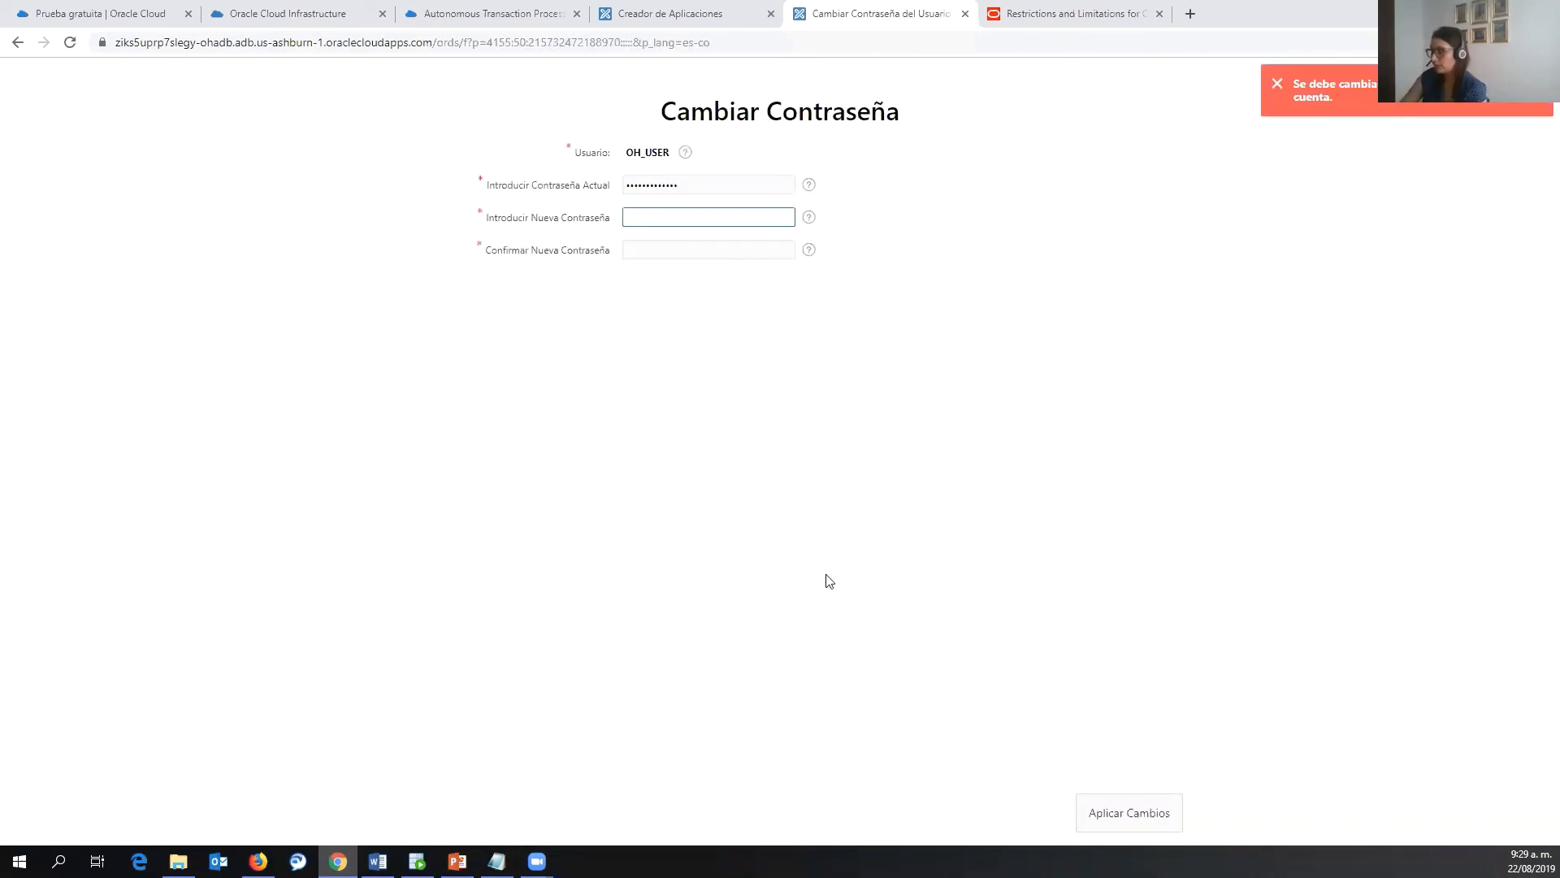
pyautogui.press('Tab')
pyautogui.hotkey('ctrl', 'v')
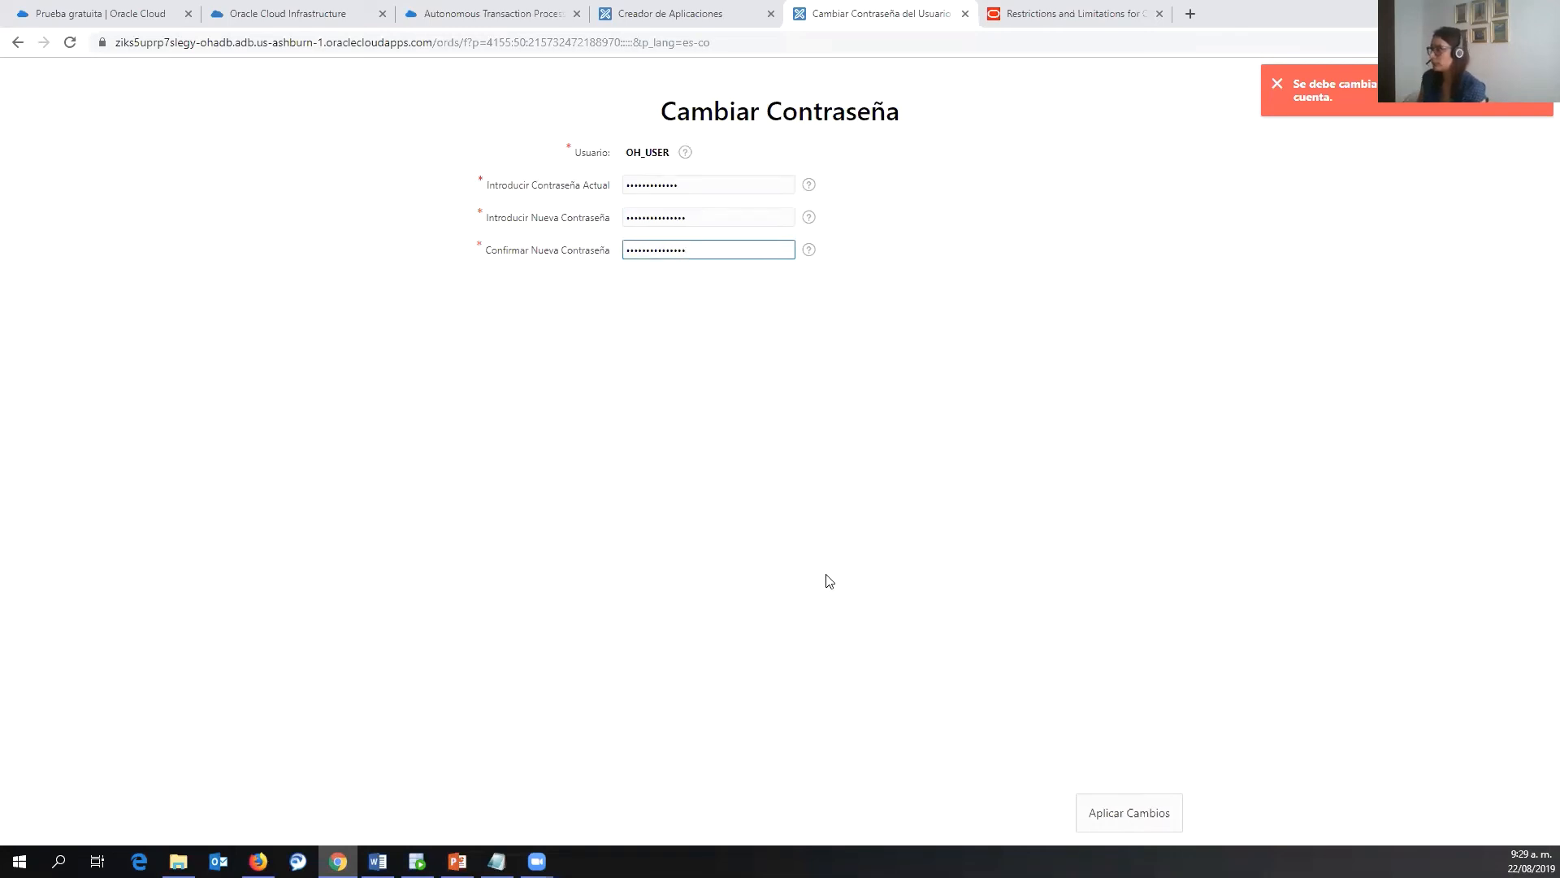
pyautogui.click(1141, 814)
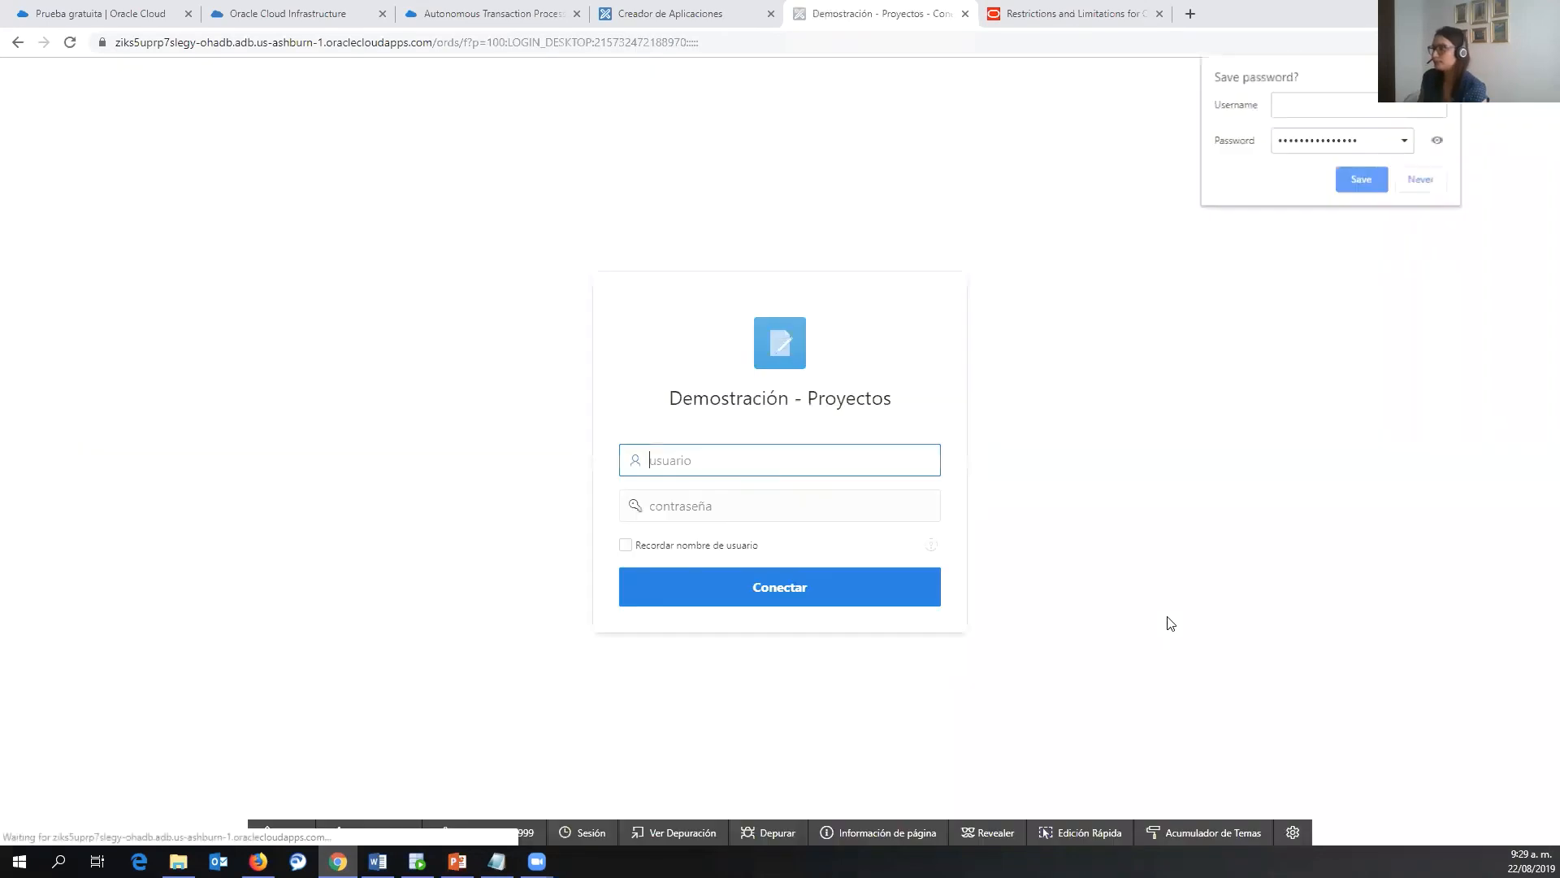
# - Log in again as oh_user with the new password and let the browser save it
pyautogui.write('oh_')
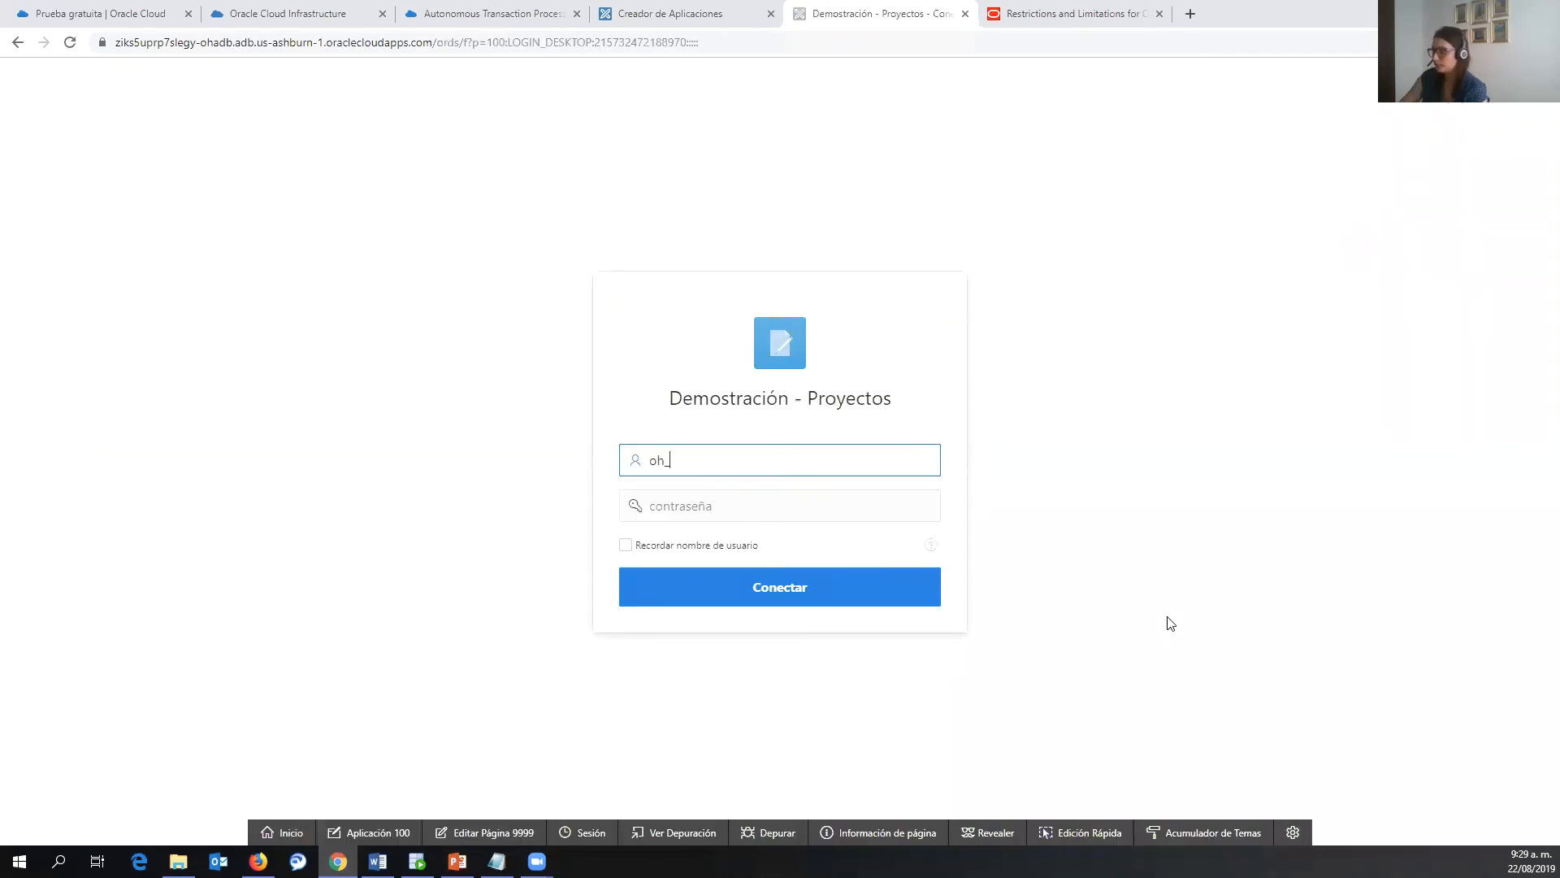
pyautogui.write('user')
pyautogui.press('Tab')
pyautogui.write('•••••••••••••')
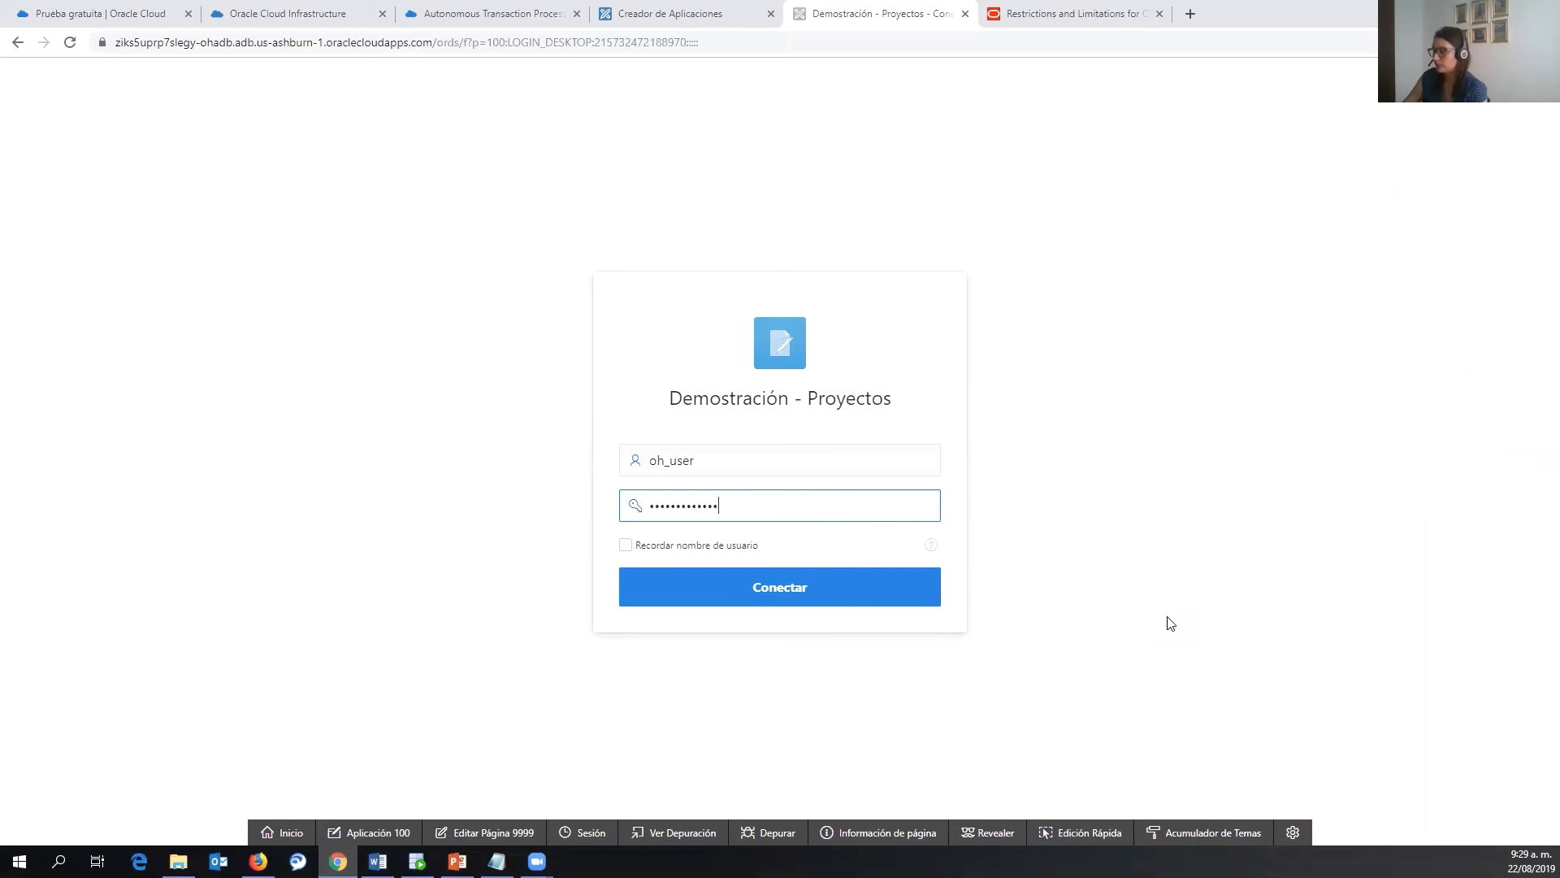
pyautogui.write('•')
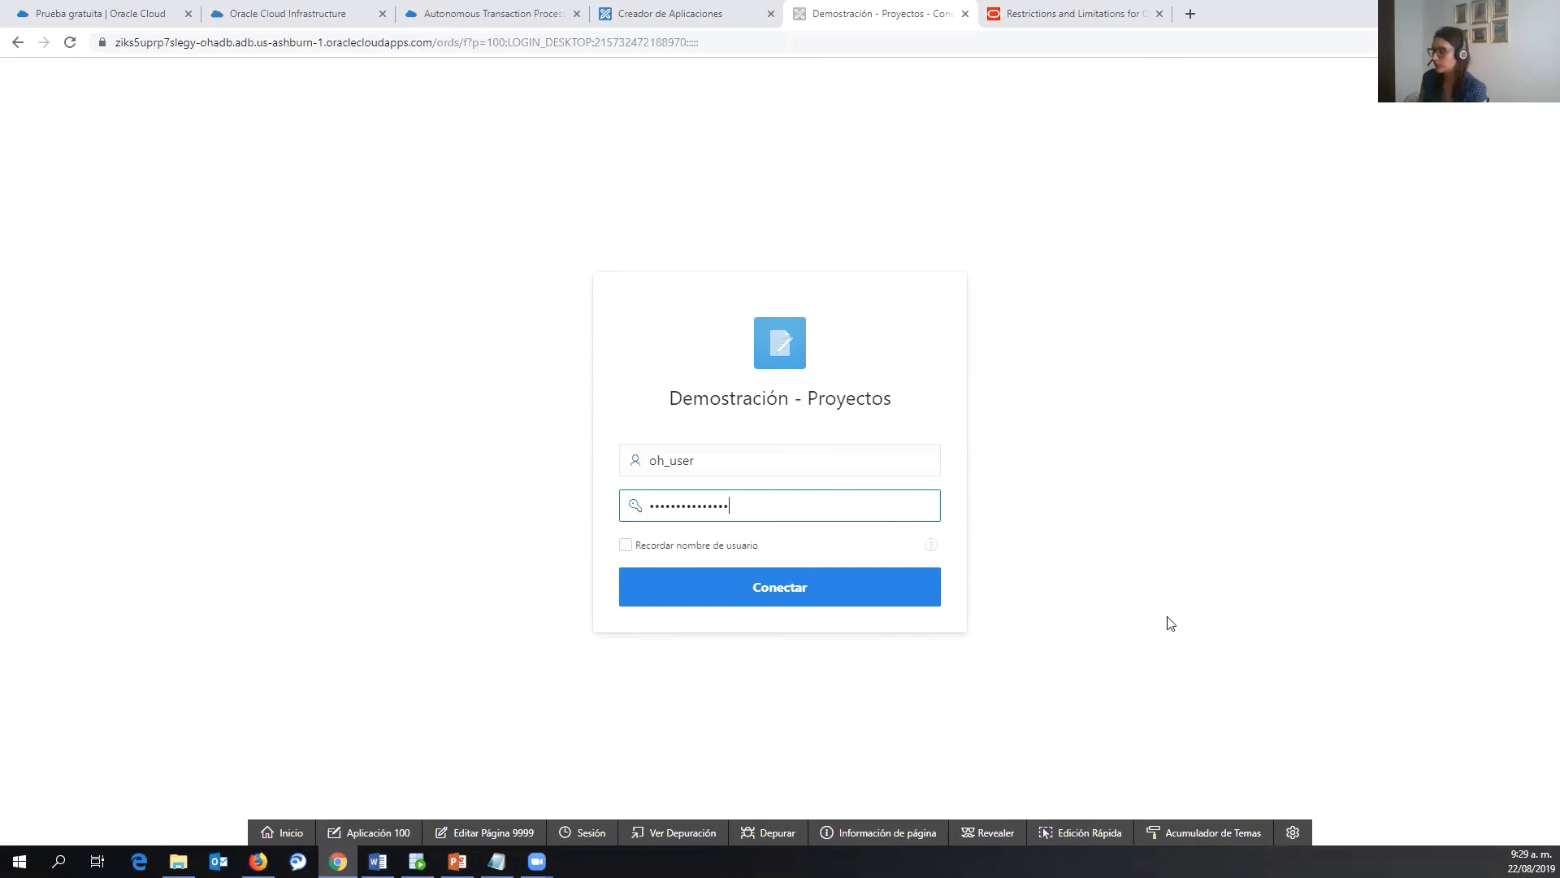
pyautogui.click(879, 602)
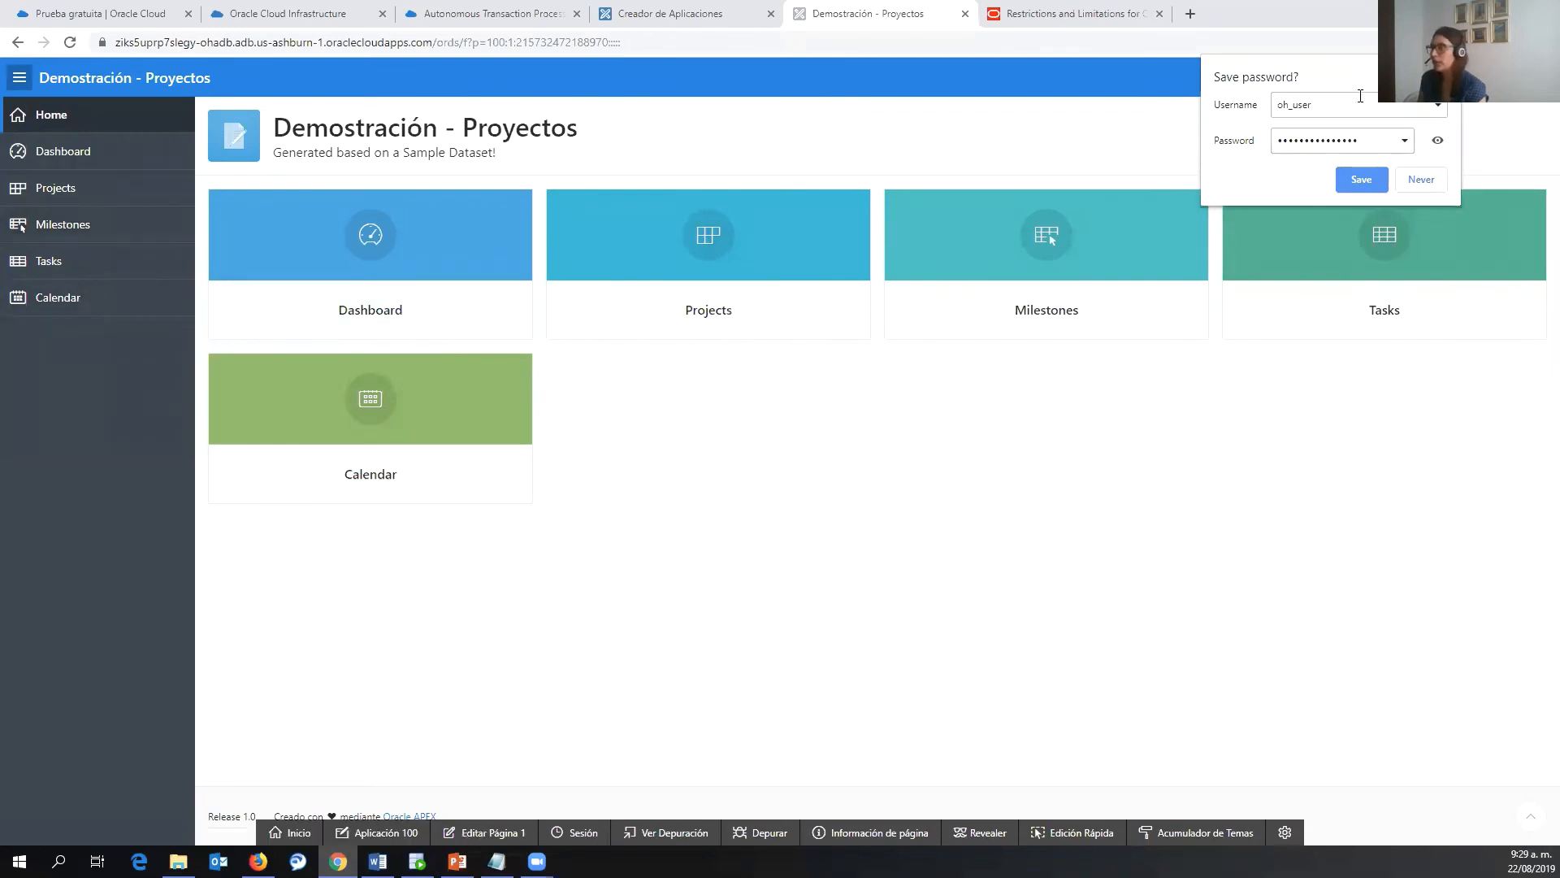
pyautogui.click(1361, 179)
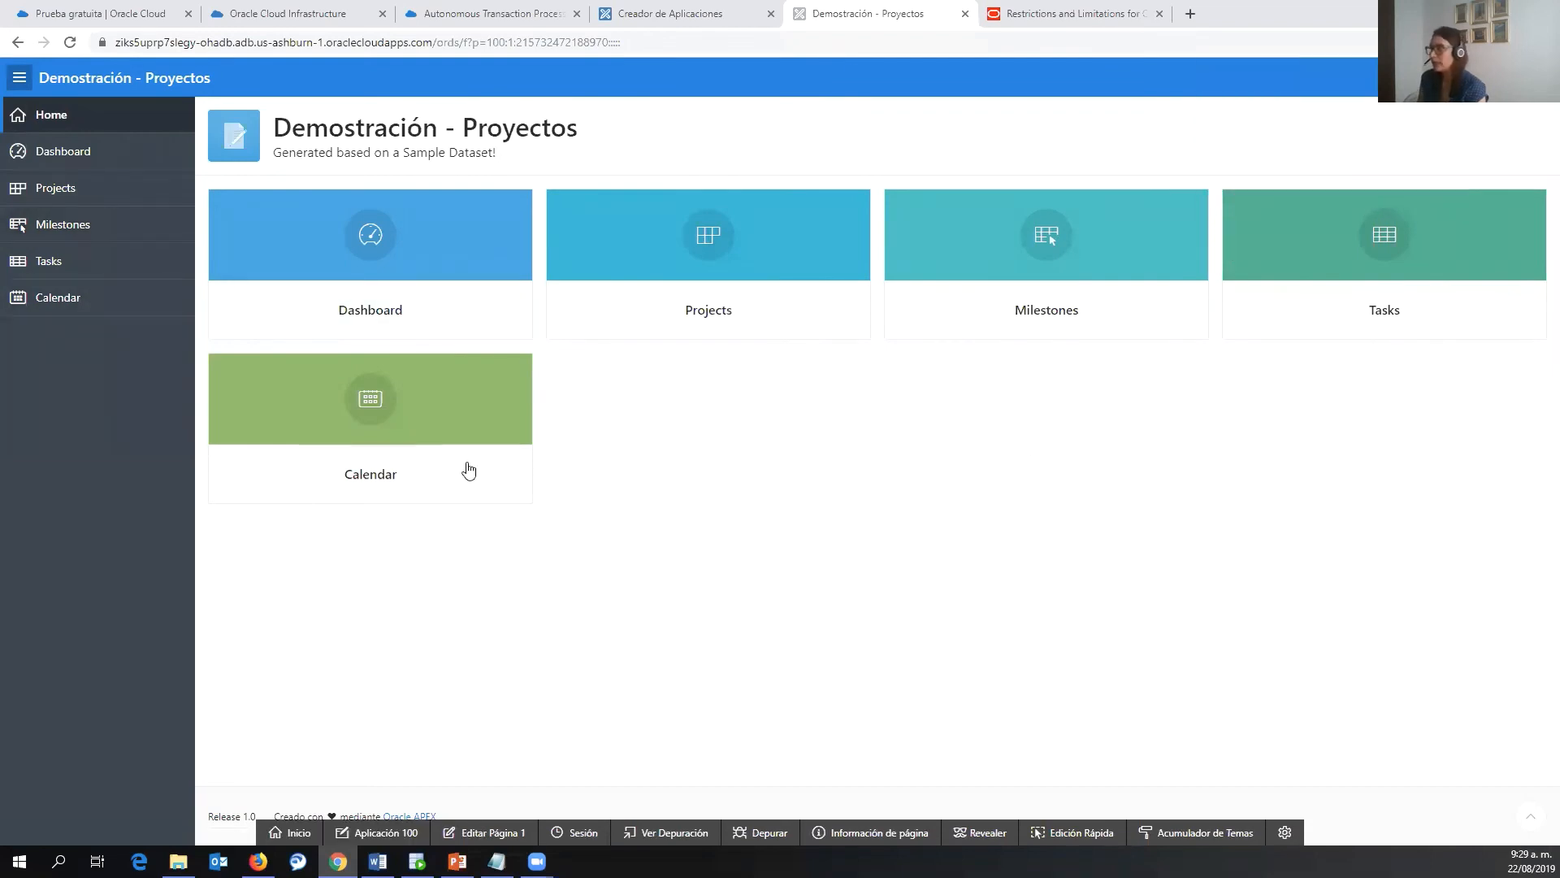
# - Open and close the app's feedback form, then return to the cloud console's Office Hours ADB page
pyautogui.click(1442, 78)
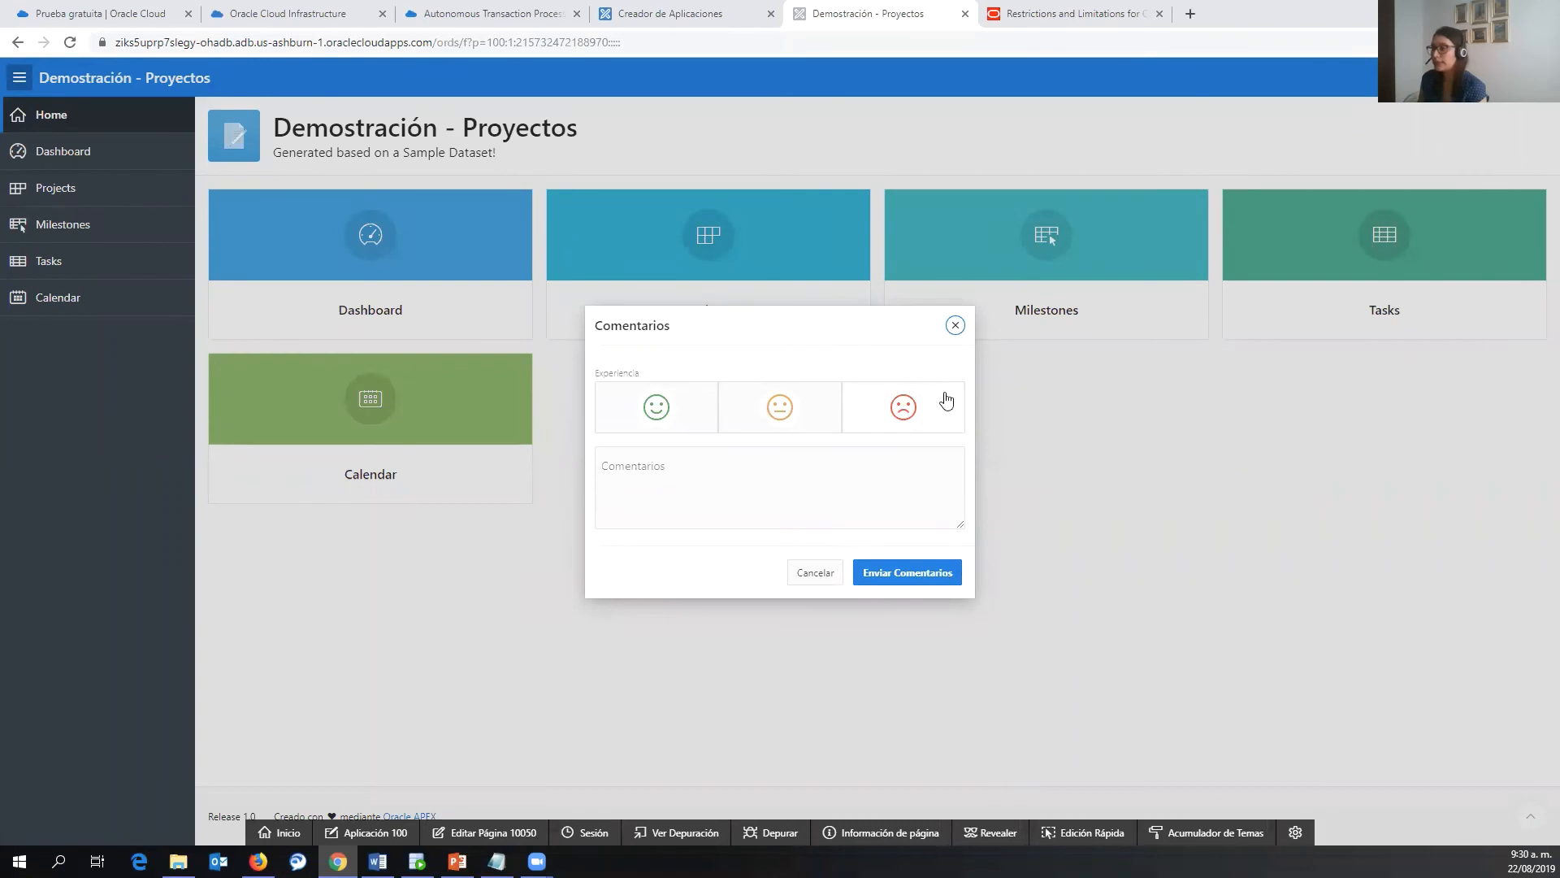
pyautogui.click(956, 327)
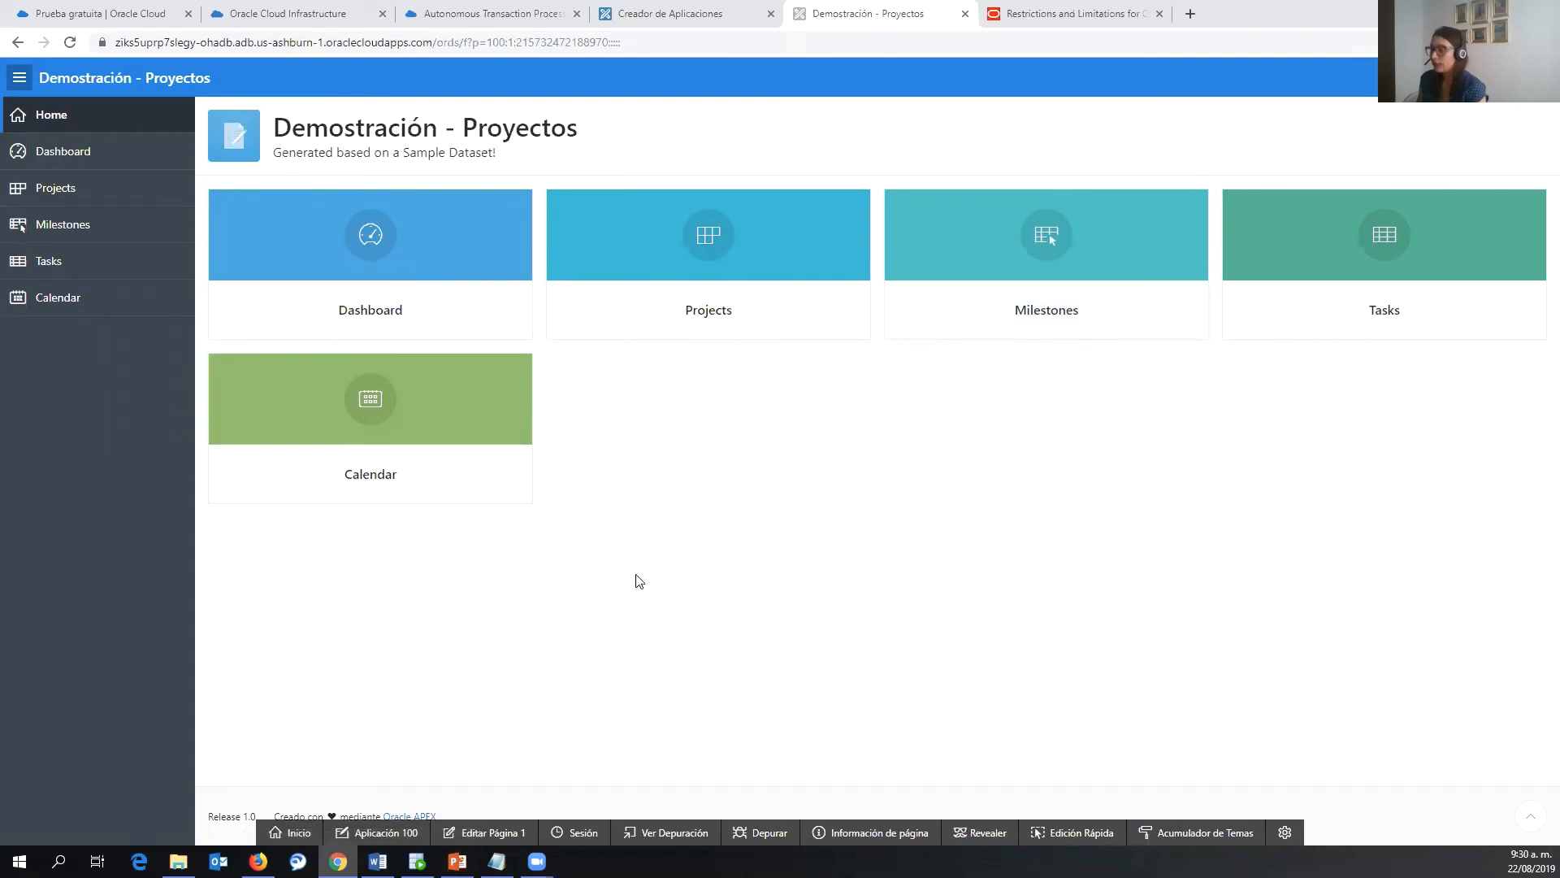
pyautogui.click(240, 11)
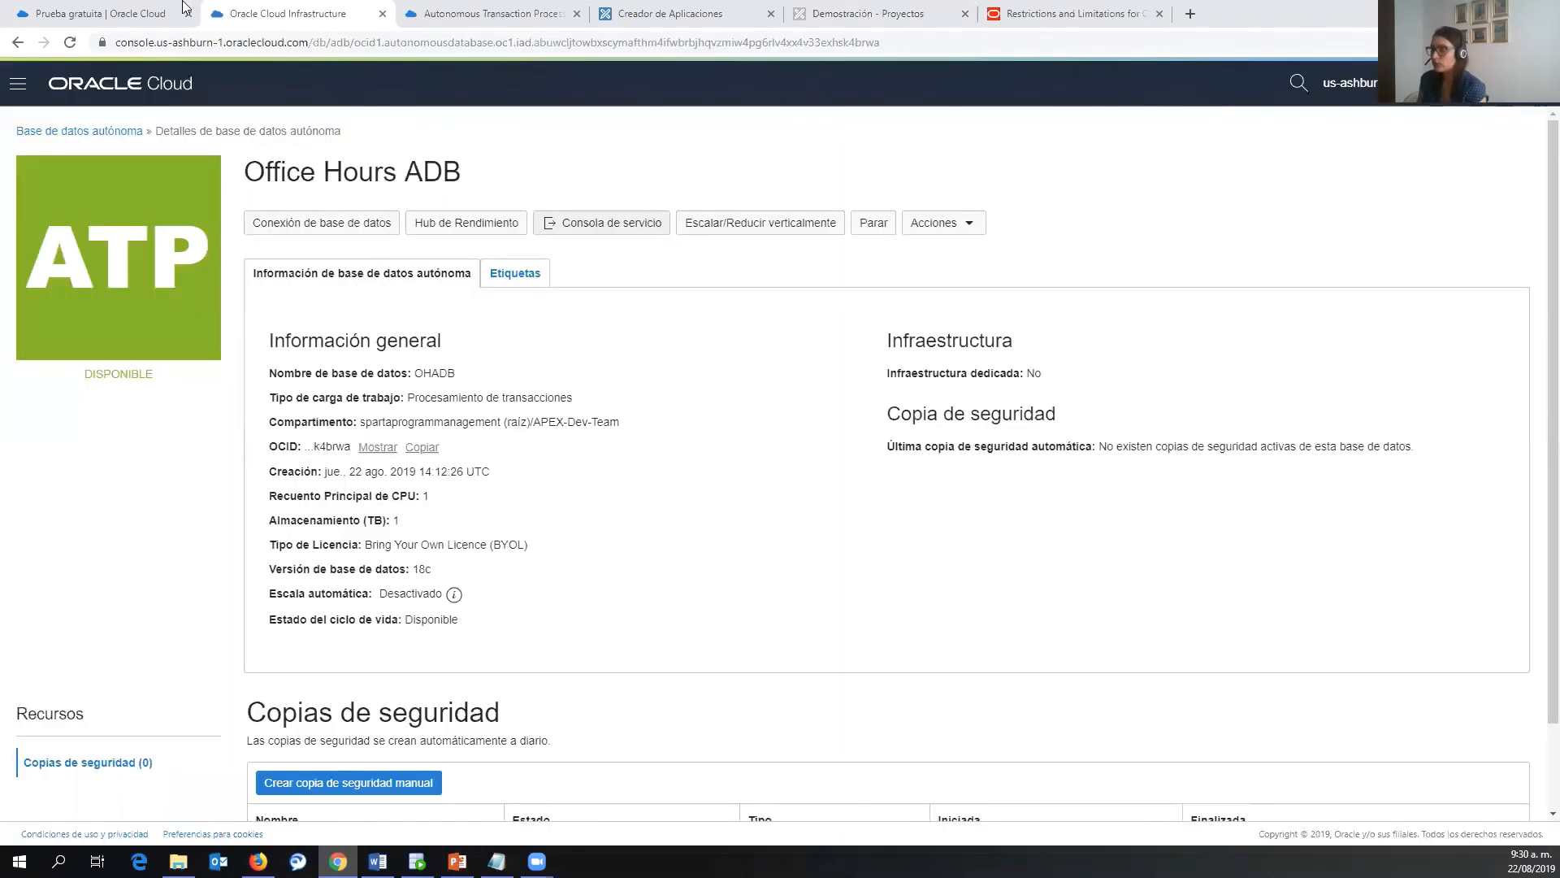
# - From Office Hours ADB's Database Connection, download Wallet_OHADB.zip protected by a confirmed wallet password
pyautogui.click(470, 14)
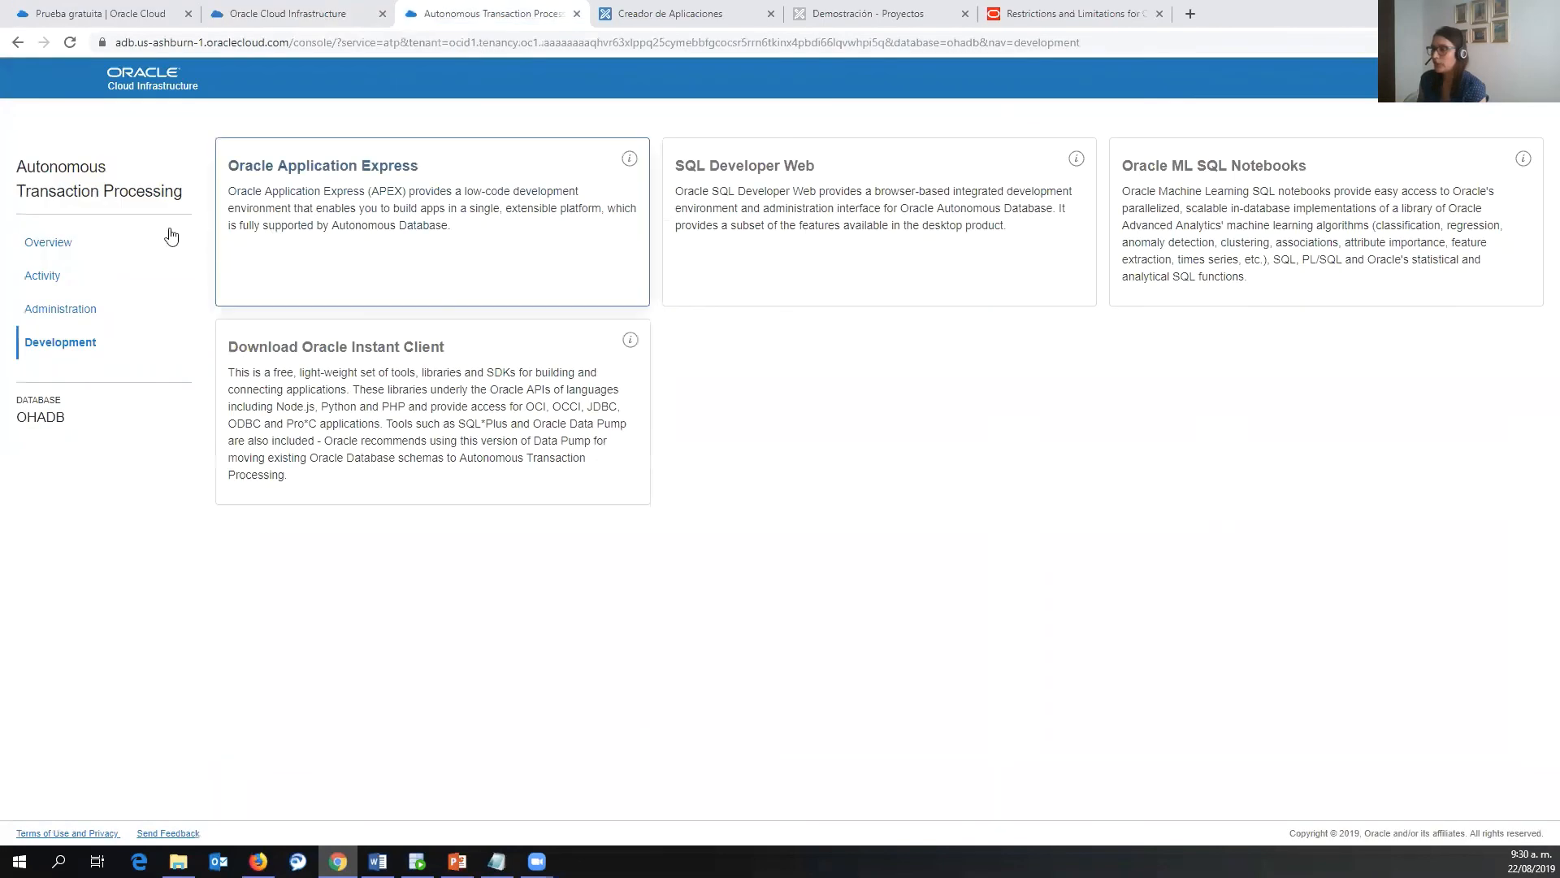
pyautogui.click(280, 13)
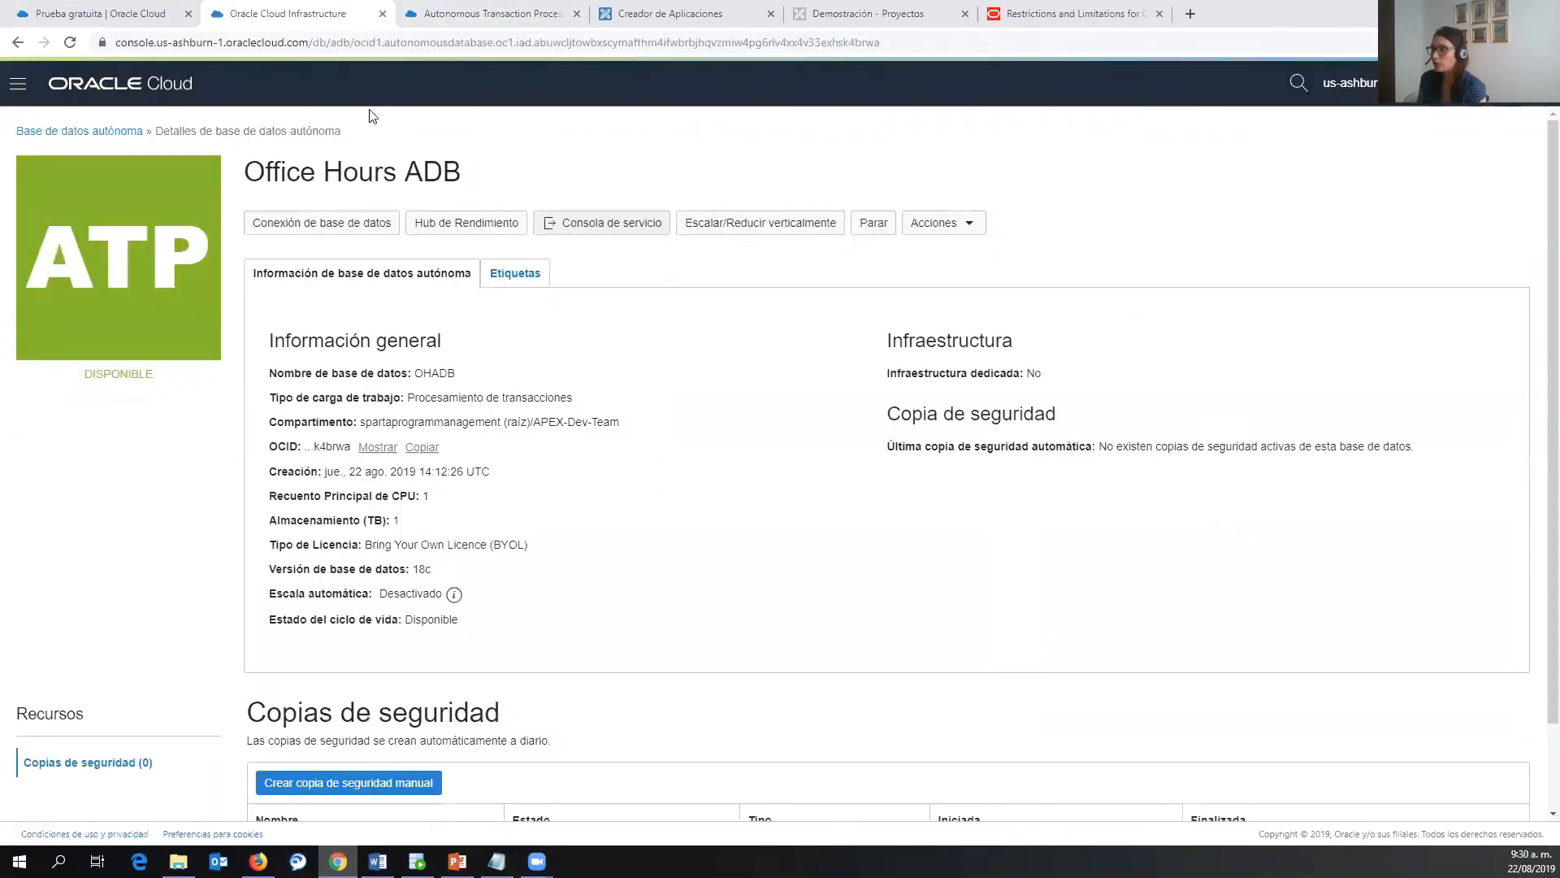
pyautogui.click(348, 224)
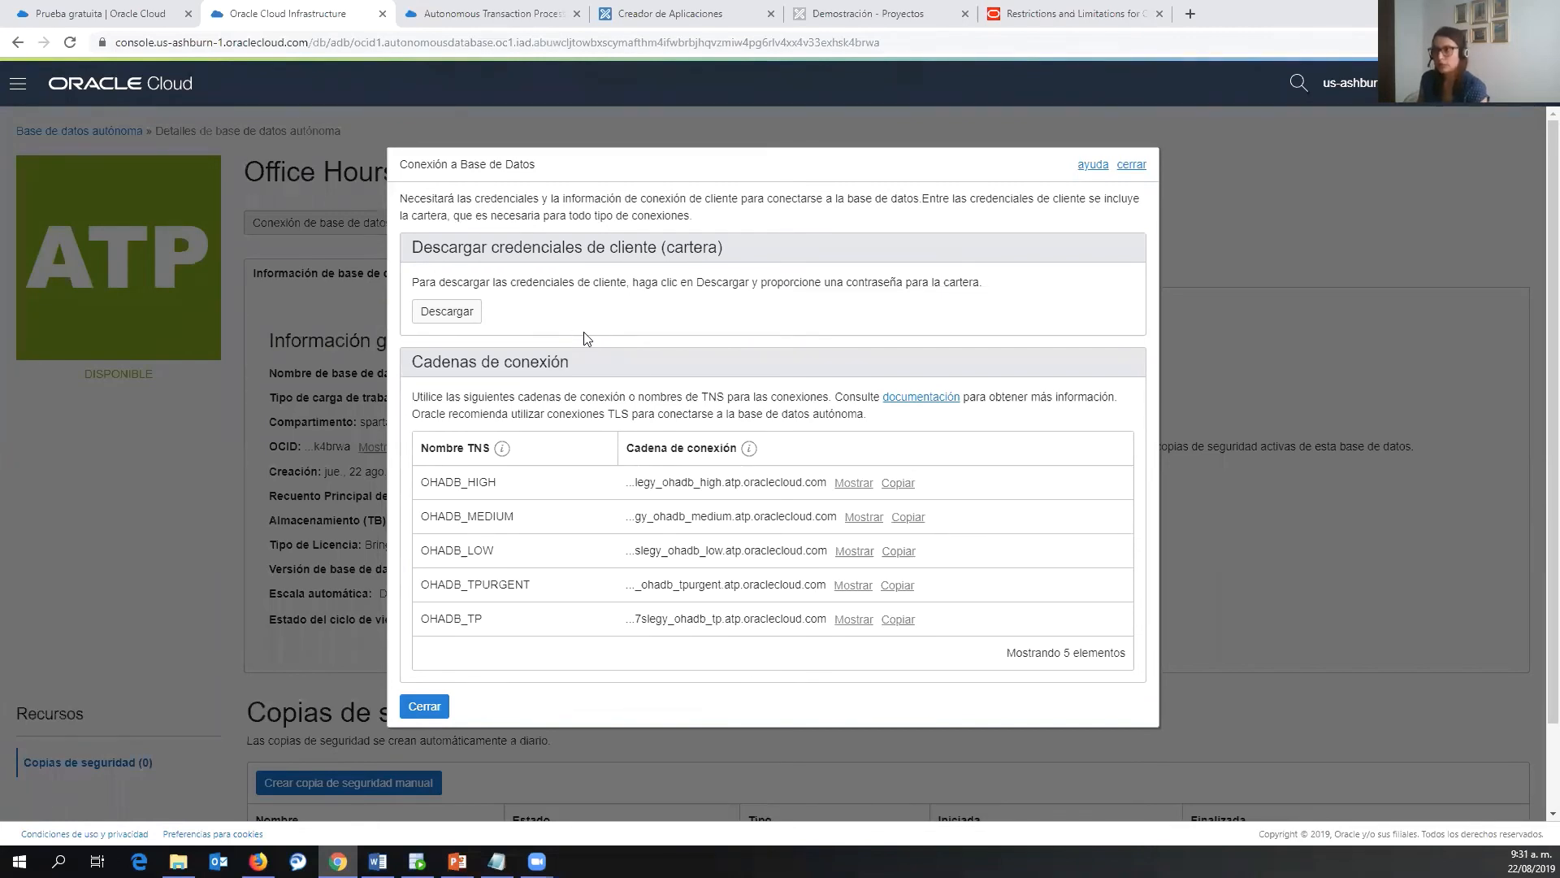
pyautogui.click(465, 315)
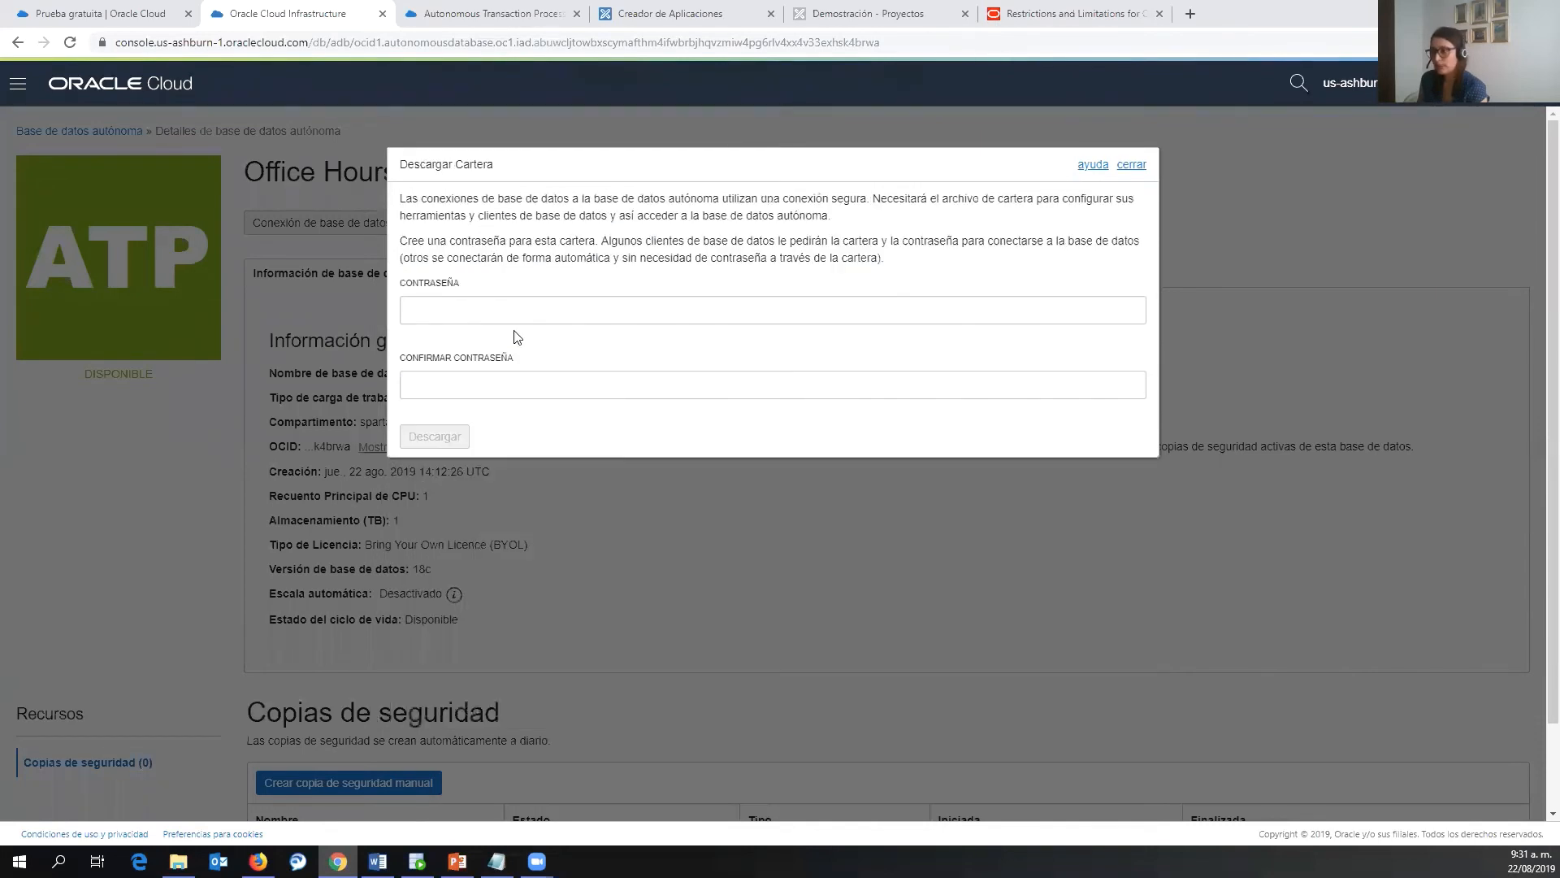
pyautogui.click(523, 305)
pyautogui.click(494, 387)
pyautogui.hotkey('ctrl', 'v')
pyautogui.click(456, 438)
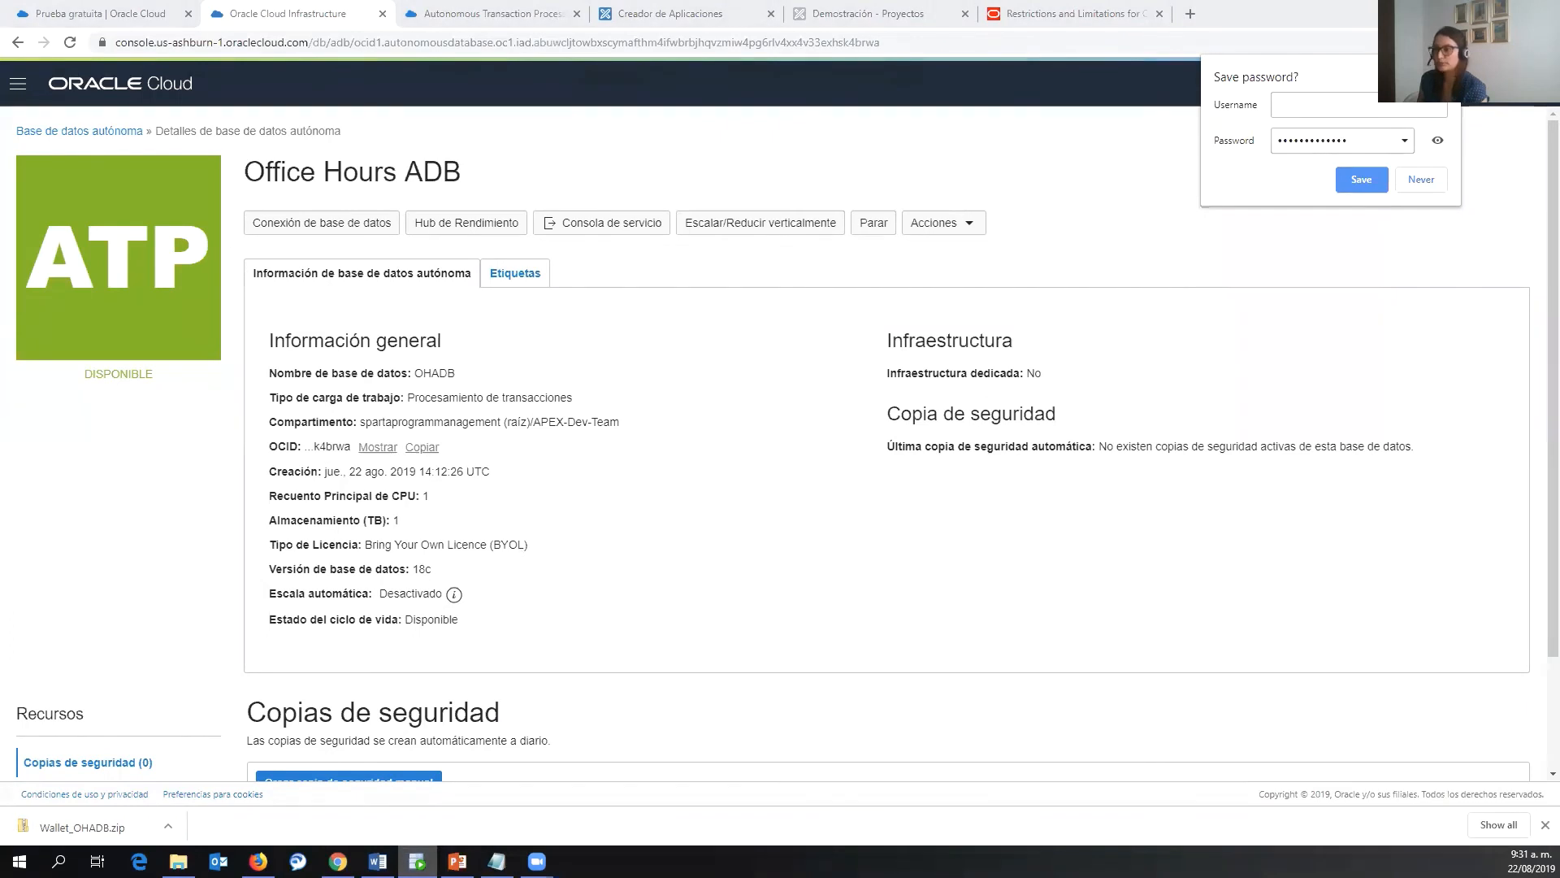
# - Maximize SQL Developer and start a new database connection named OH_ADB
pyautogui.doubleClick(343, 148)
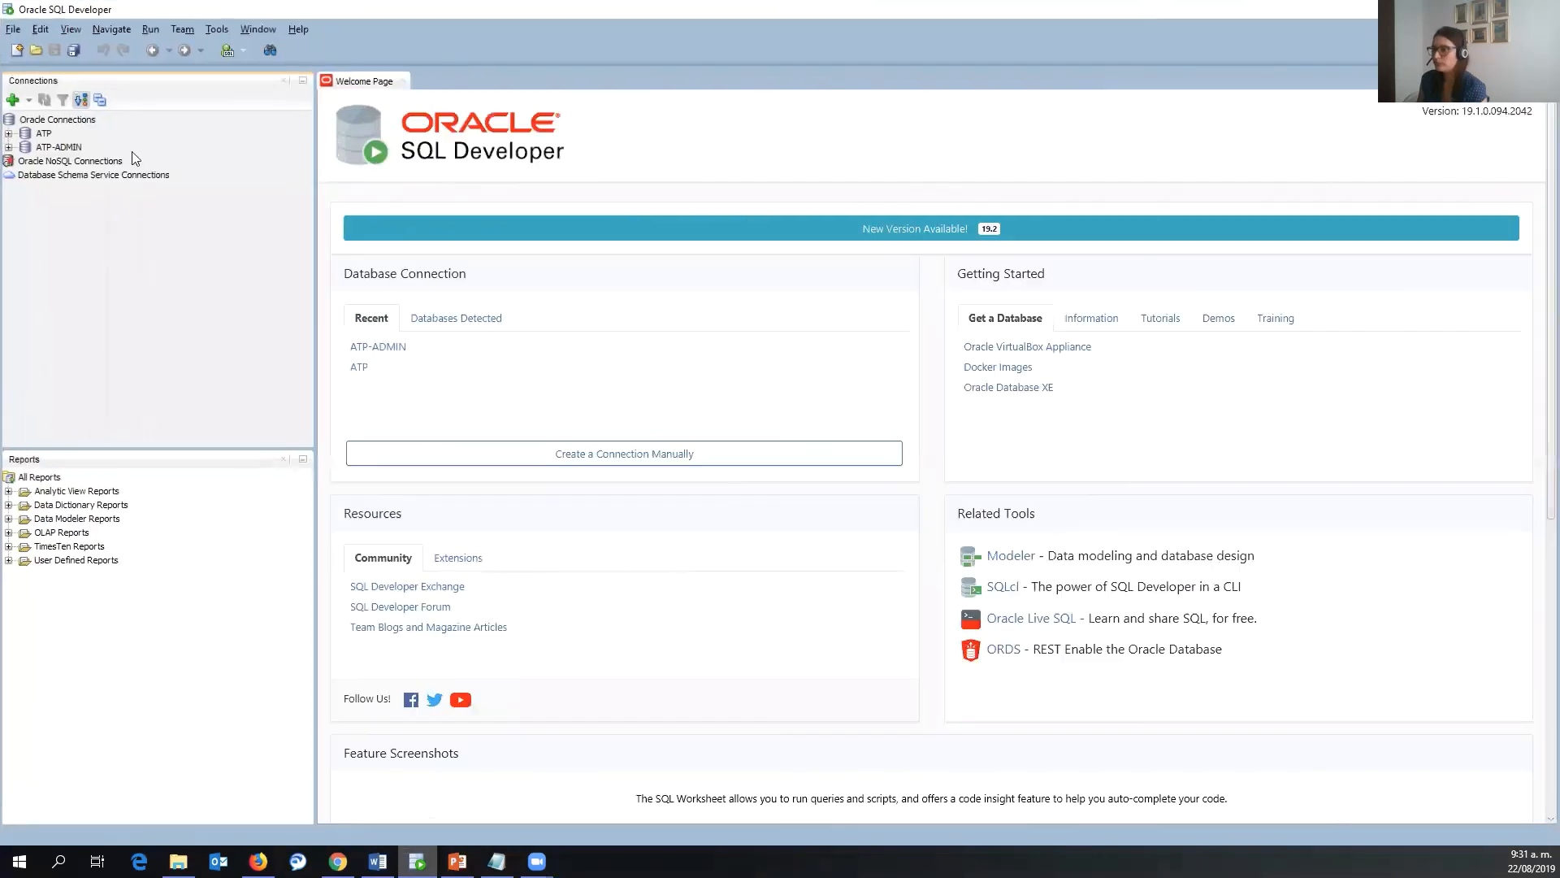
pyautogui.click(13, 100)
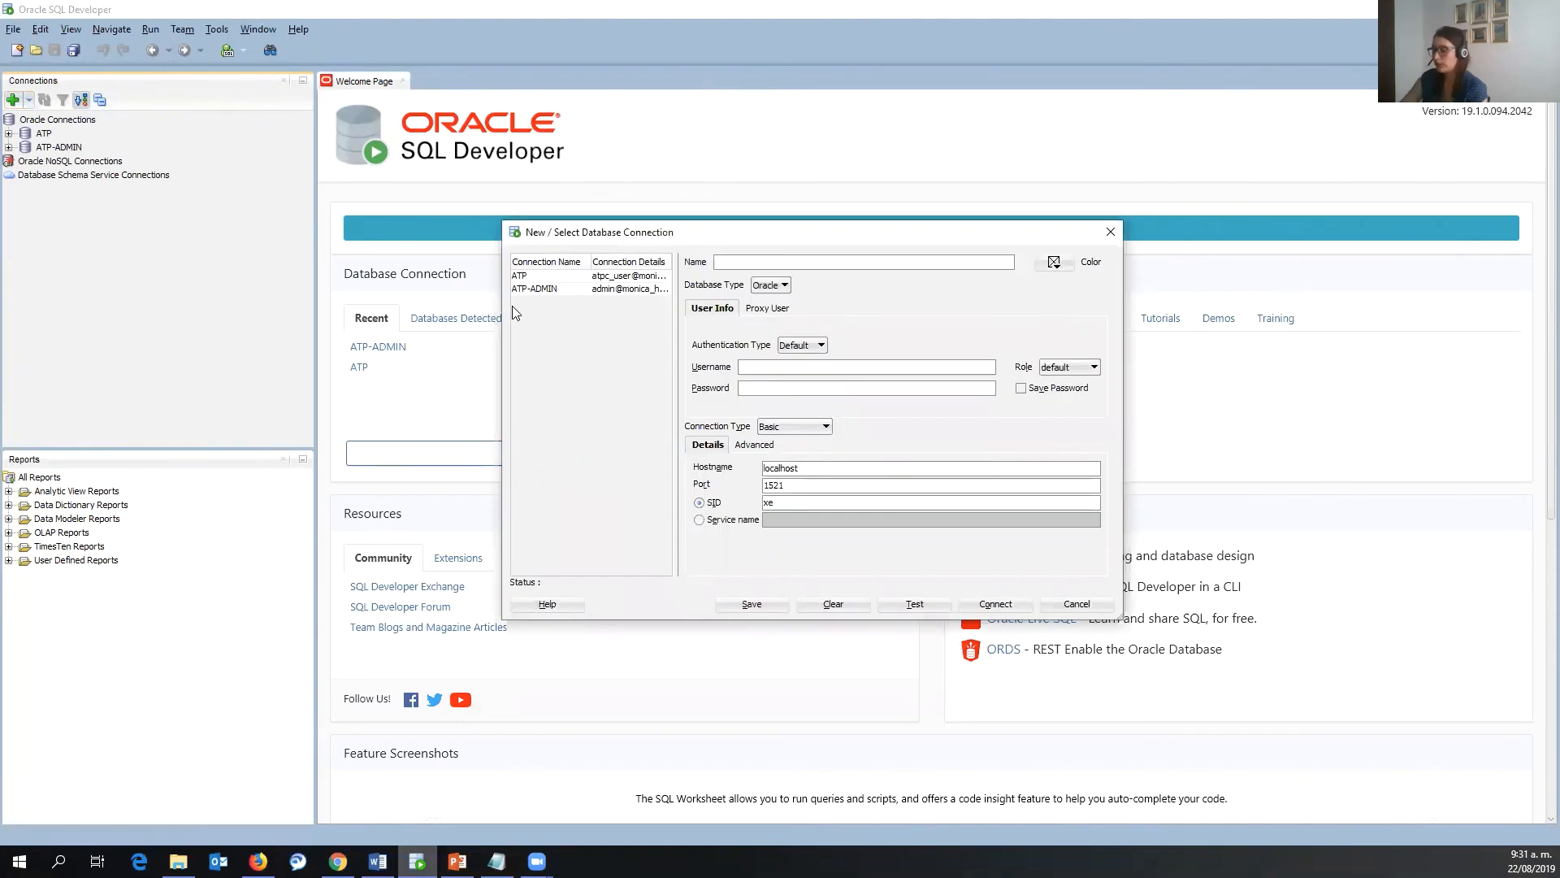
pyautogui.write('o')
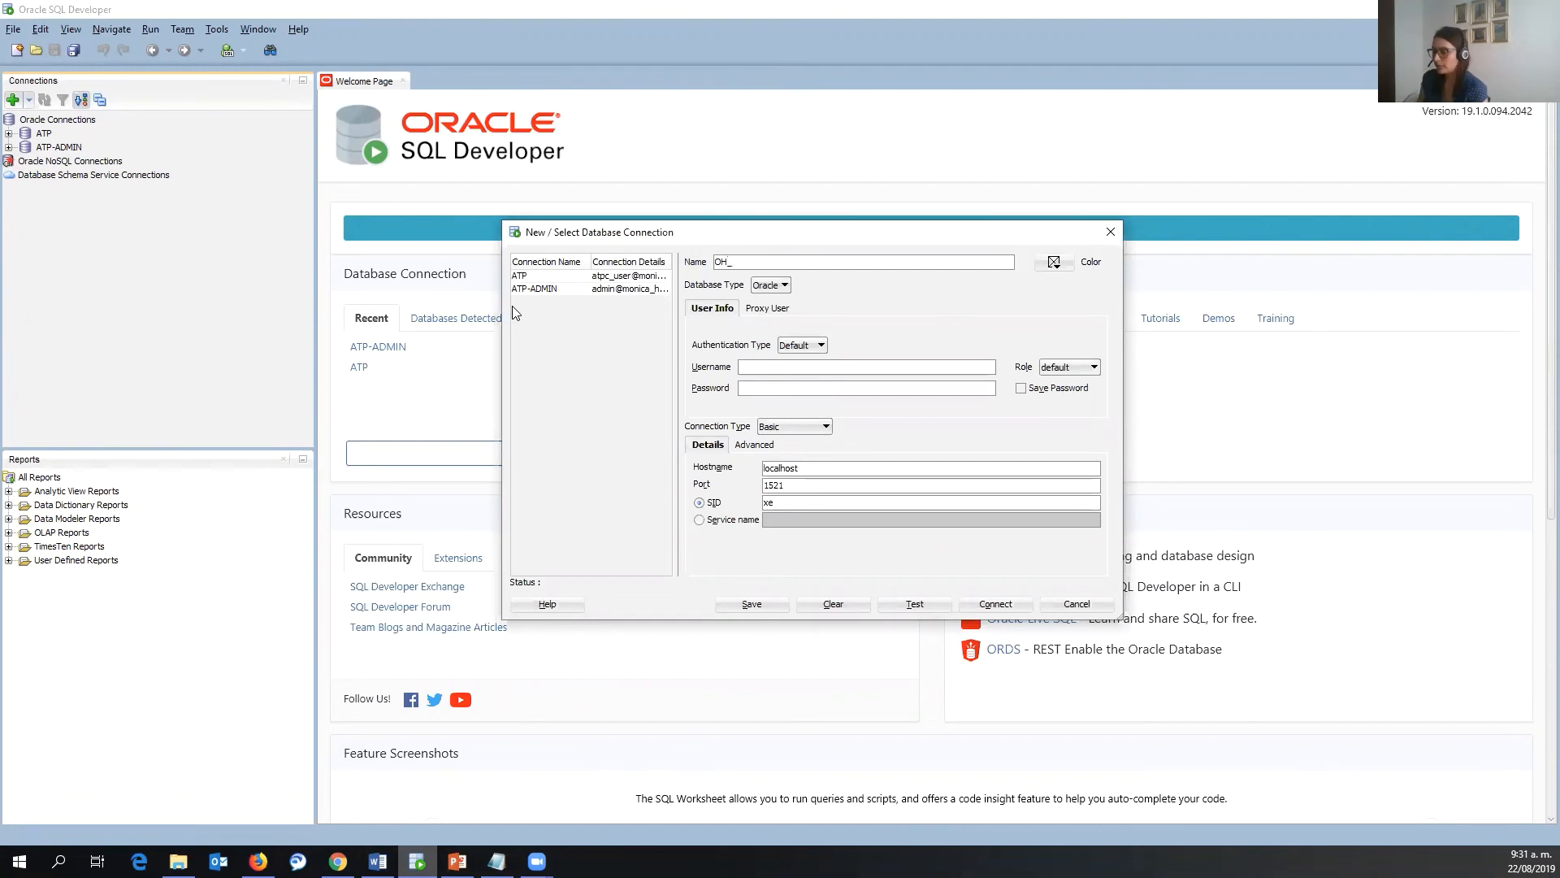
pyautogui.click(338, 861)
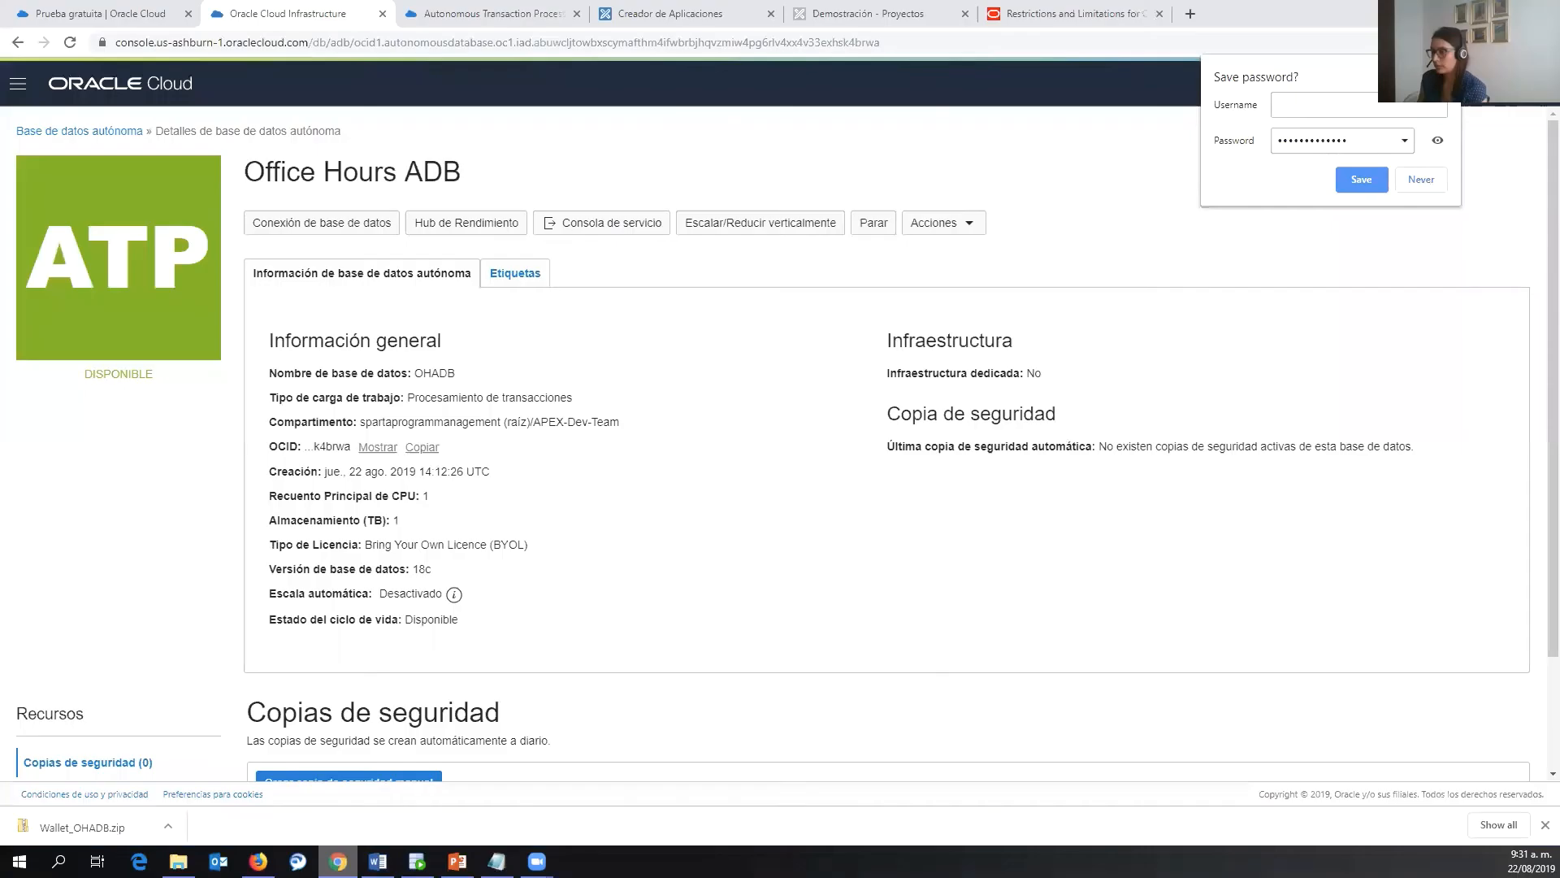
pyautogui.hotkey('alt', 'Tab')
pyautogui.press('End')
pyautogui.write('ADB')
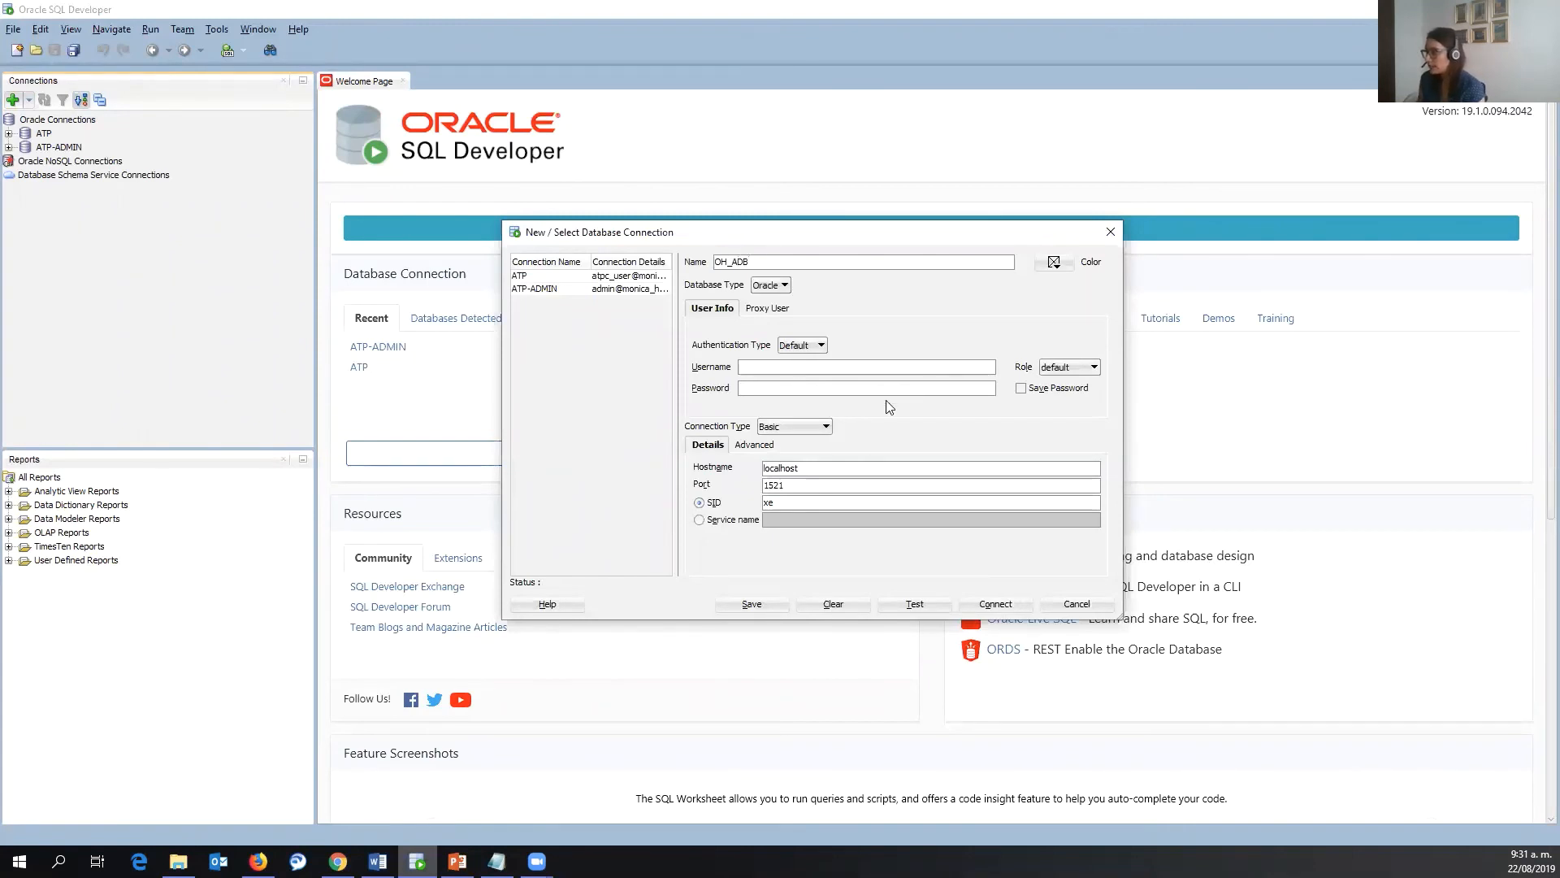
# - Set the connection type to Cloud Wallet using Wallet_OHADB.zip as the configuration file
pyautogui.click(805, 427)
pyautogui.click(806, 457)
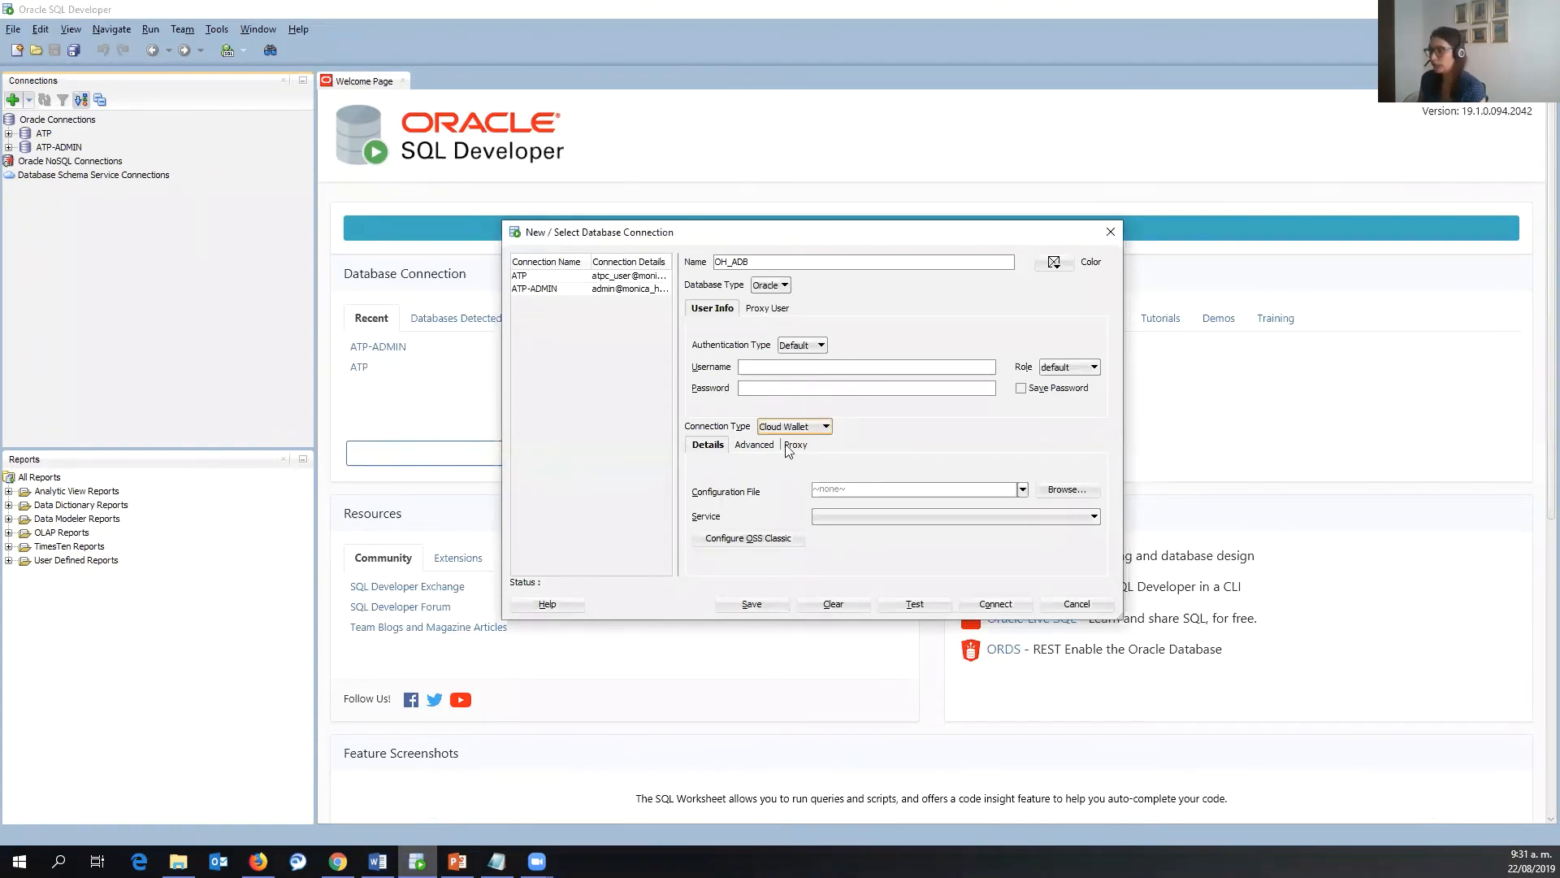
pyautogui.click(1051, 491)
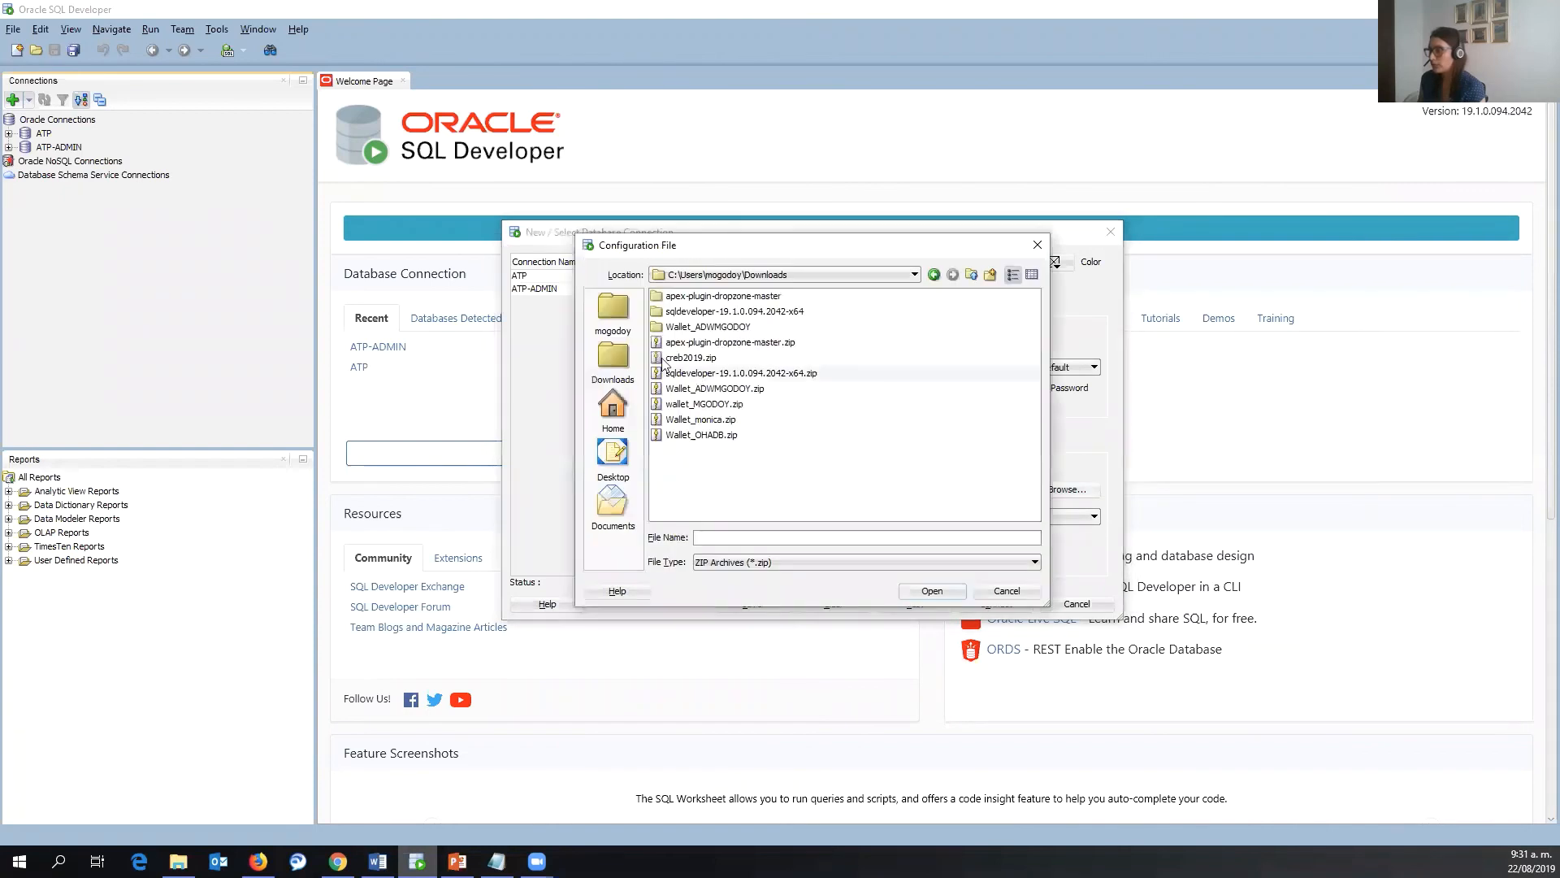
pyautogui.click(723, 437)
pyautogui.click(930, 592)
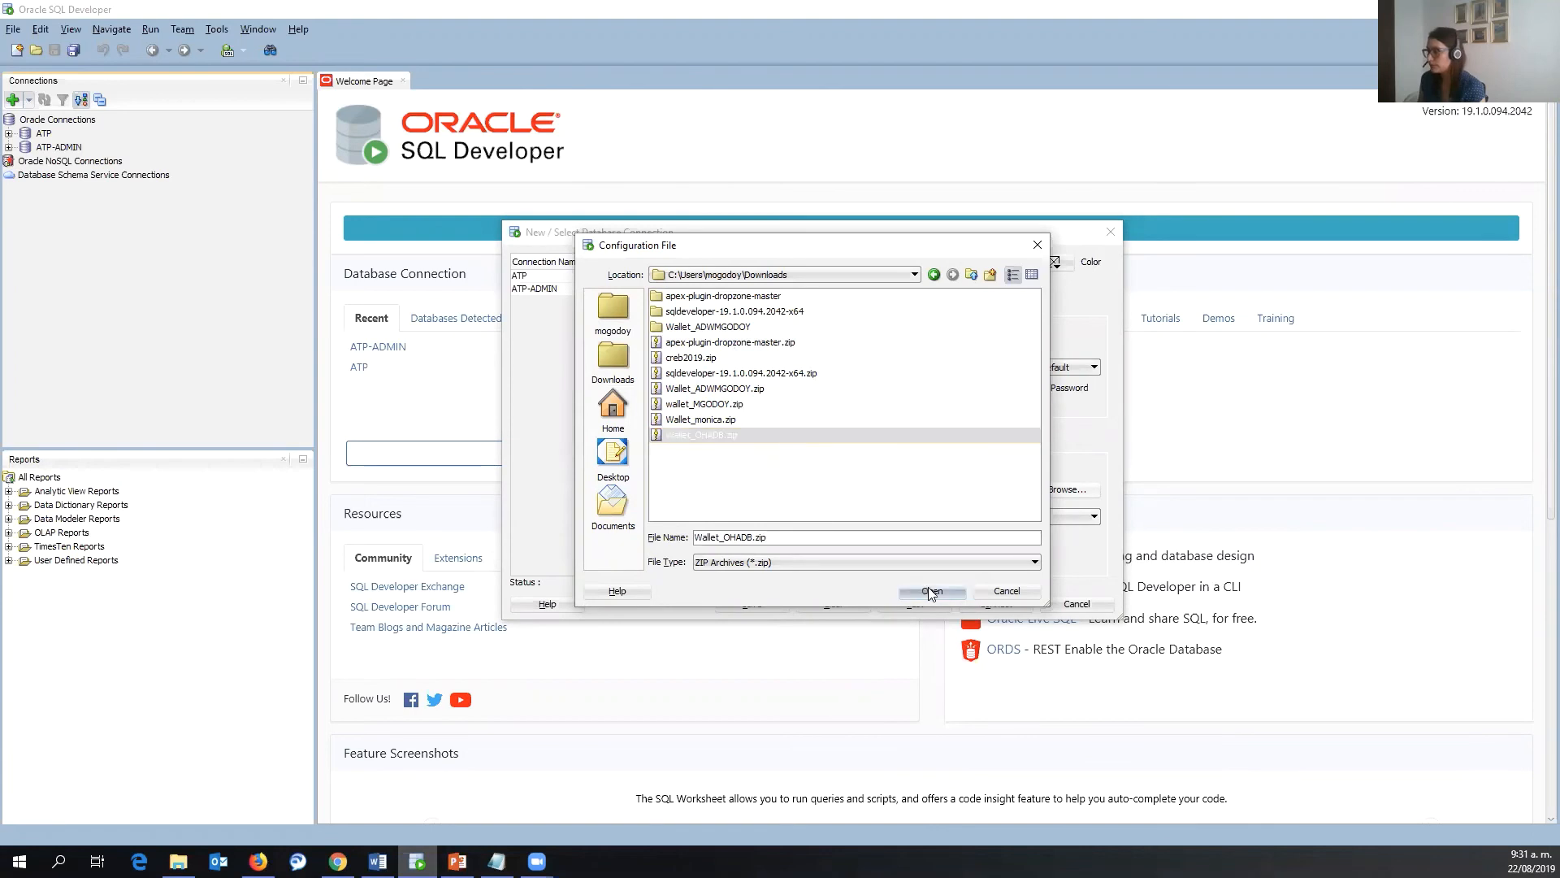
pyautogui.click(968, 516)
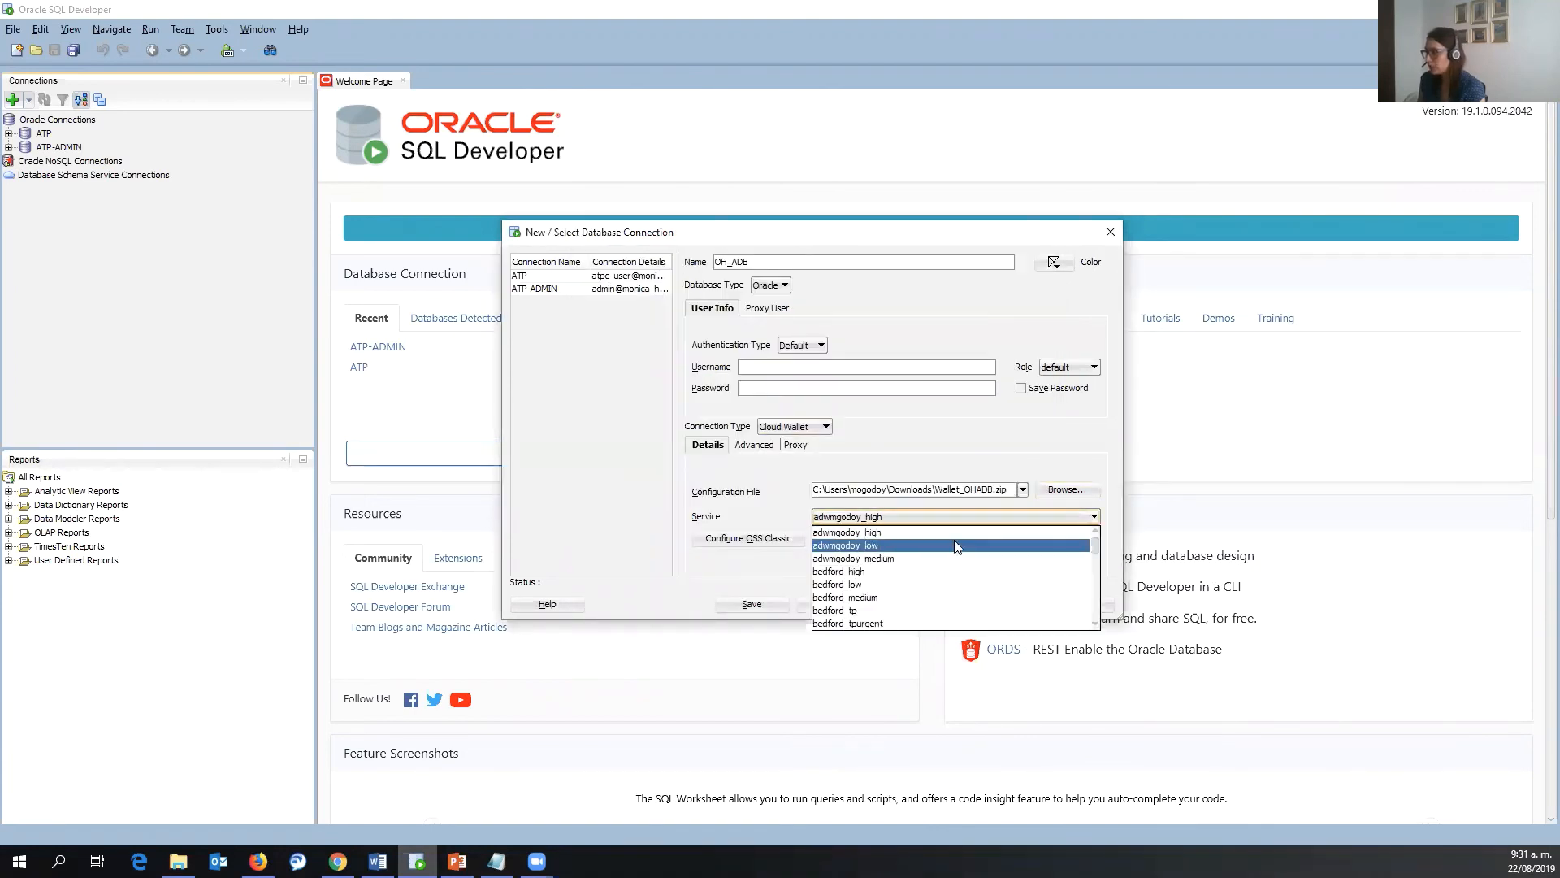
# - Check the database's connection strings in the cloud console, then select the ohadb_high service
pyautogui.click(337, 861)
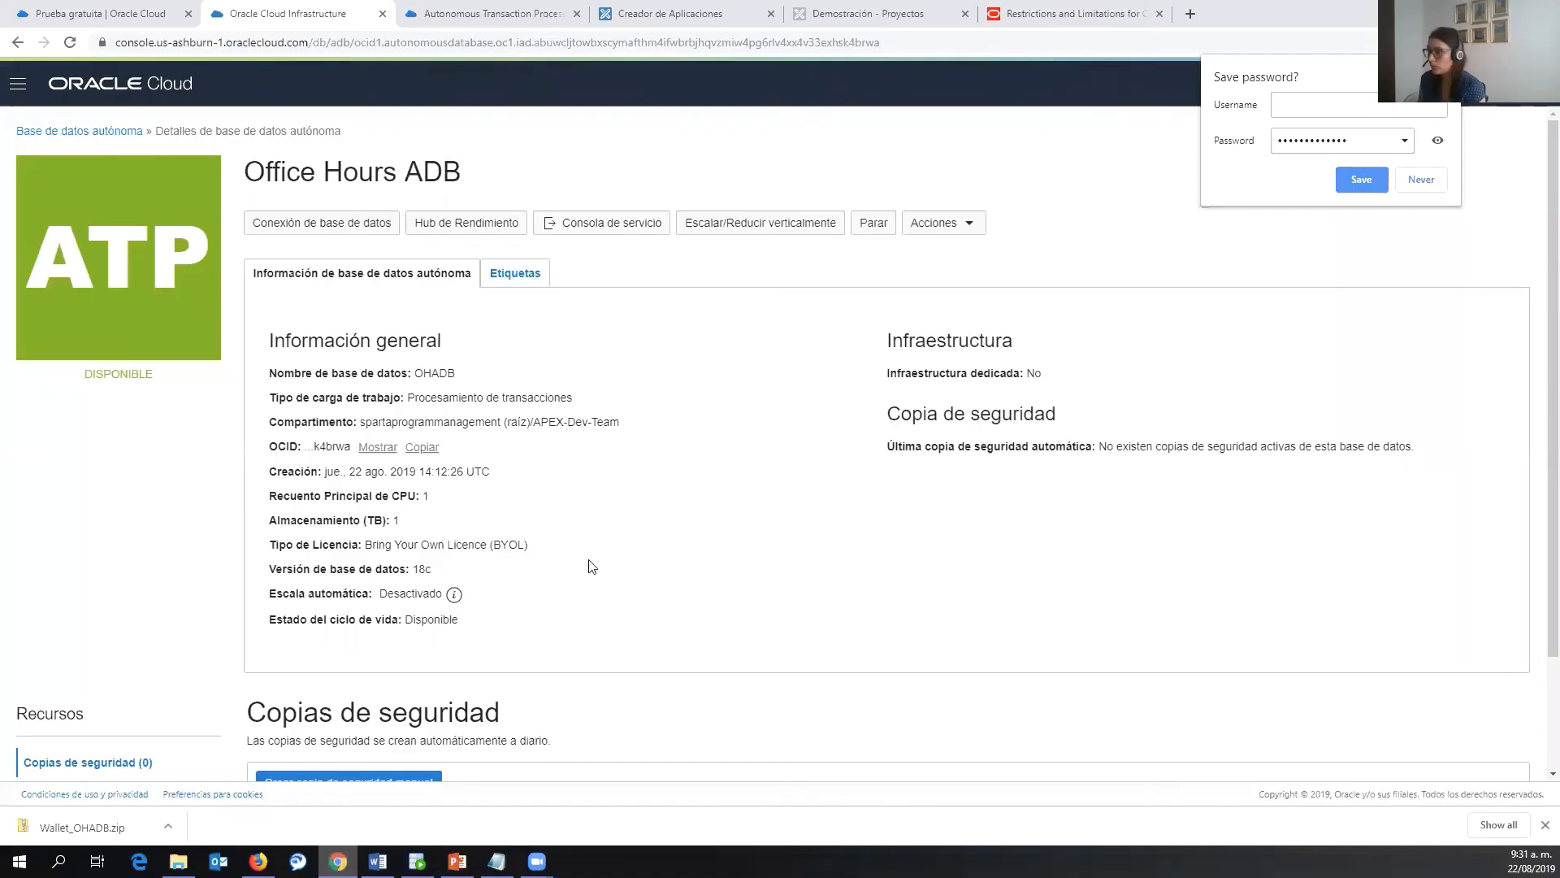
pyautogui.click(328, 234)
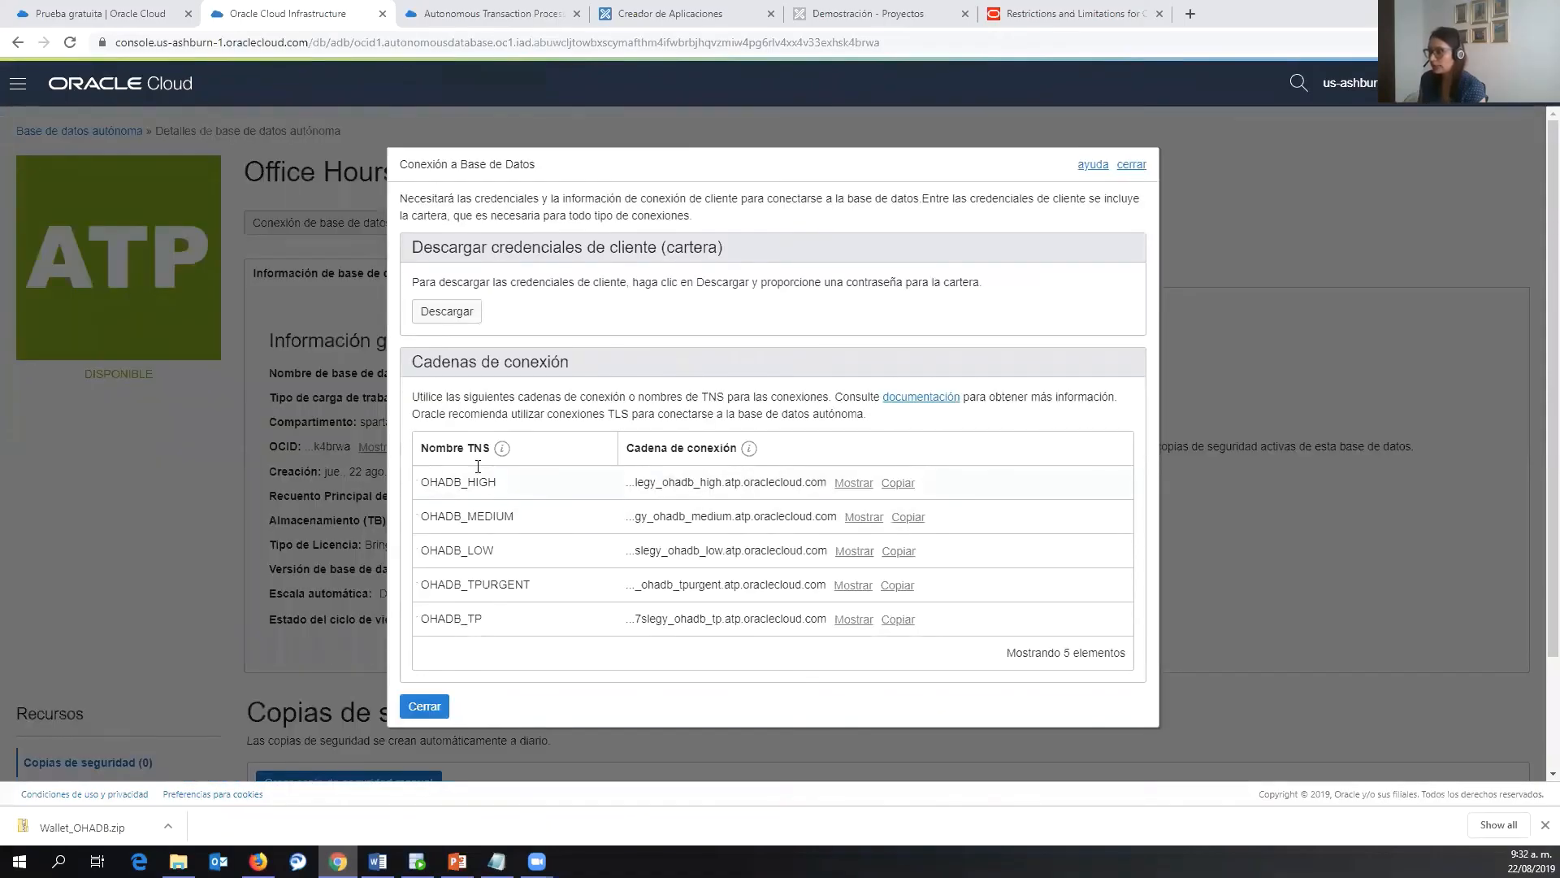
pyautogui.hotkey('alt', 'Tab')
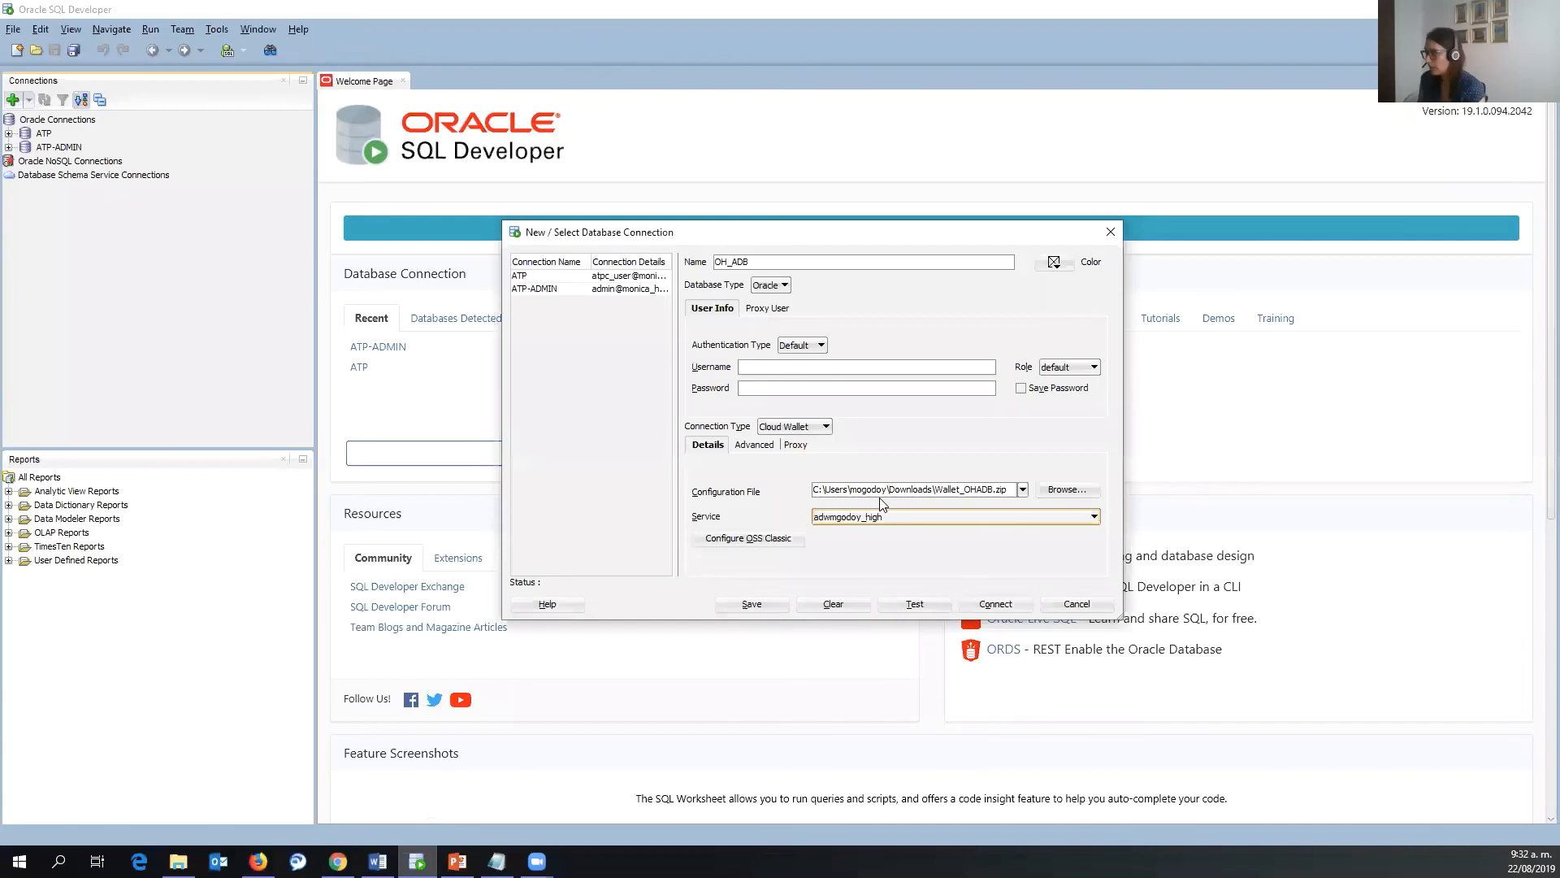
pyautogui.click(885, 519)
pyautogui.scroll(-5, 881, 567)
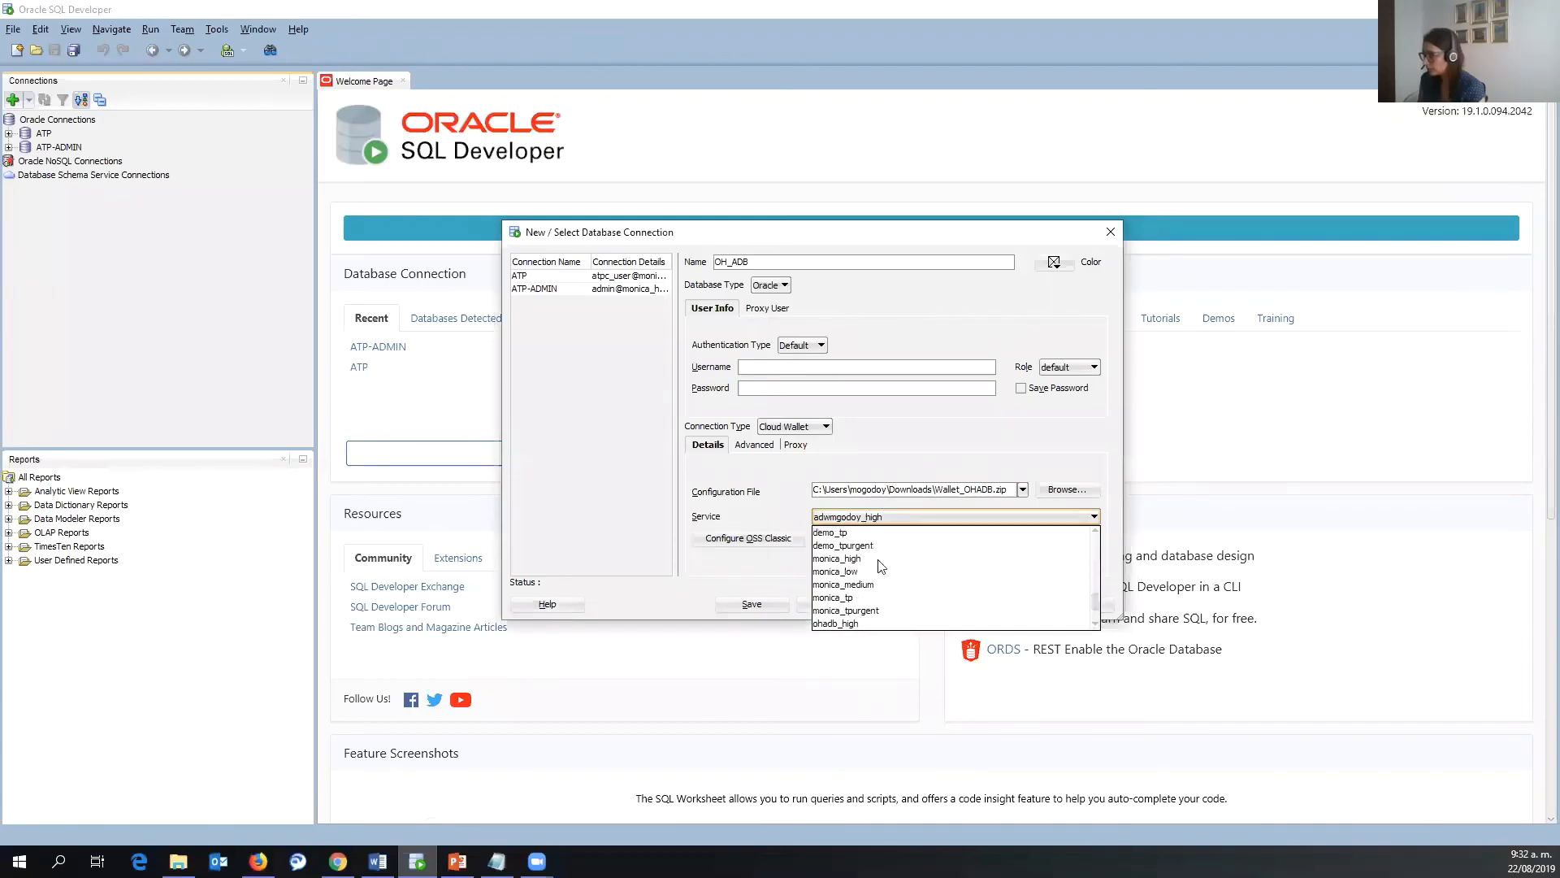
pyautogui.click(869, 573)
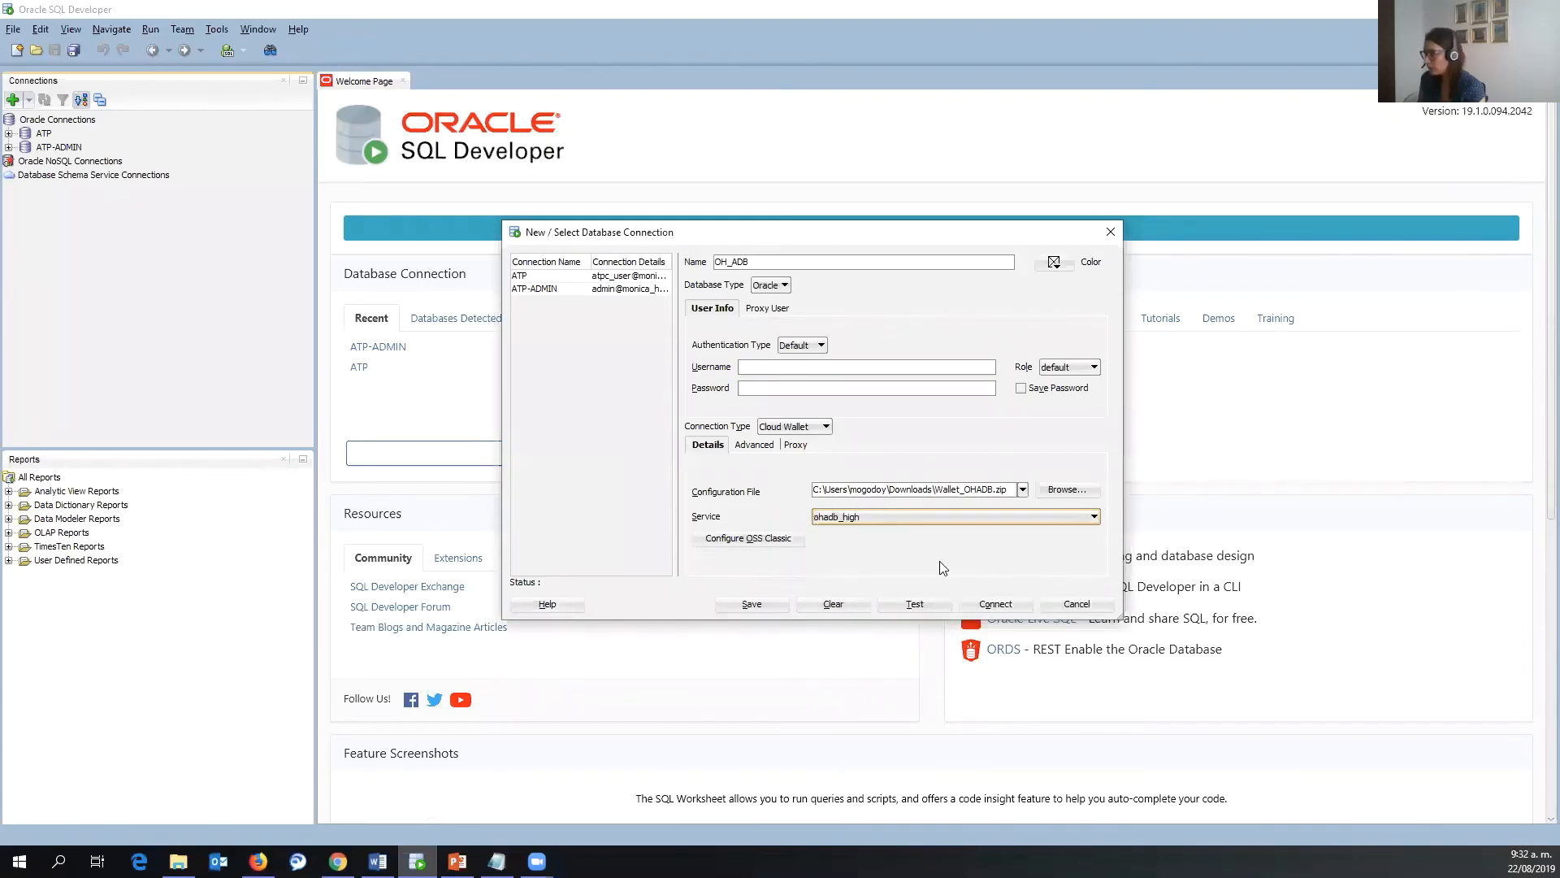
# - Enter username ADMIN and its password, then test the OH_ADB connection successfully
pyautogui.click(859, 377)
pyautogui.write('ADMIN')
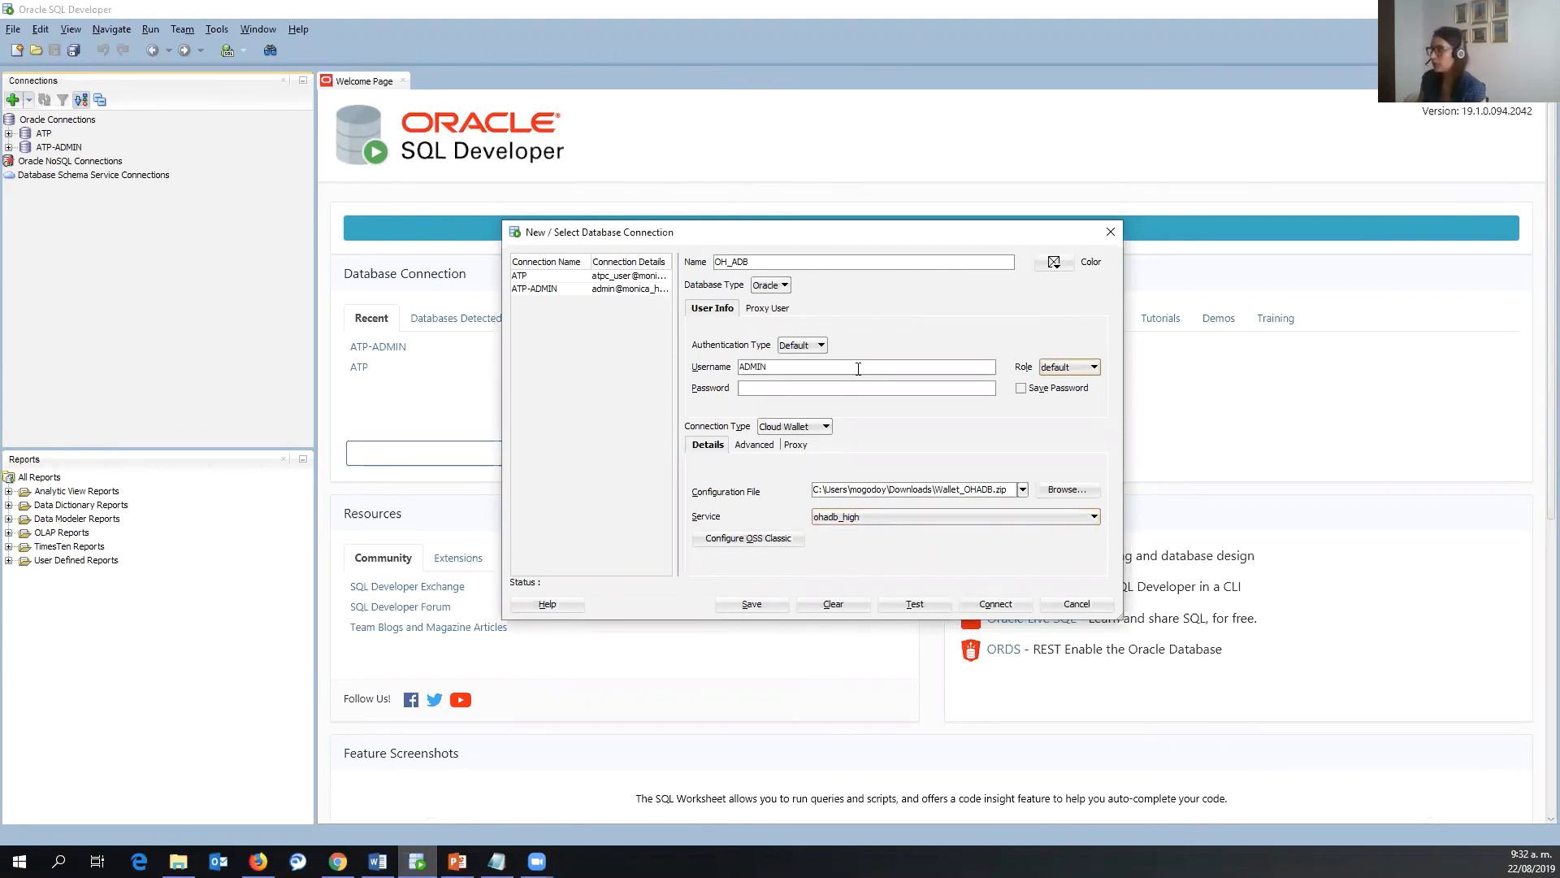
pyautogui.click(849, 387)
pyautogui.hotkey('ctrl', 'v')
pyautogui.click(913, 604)
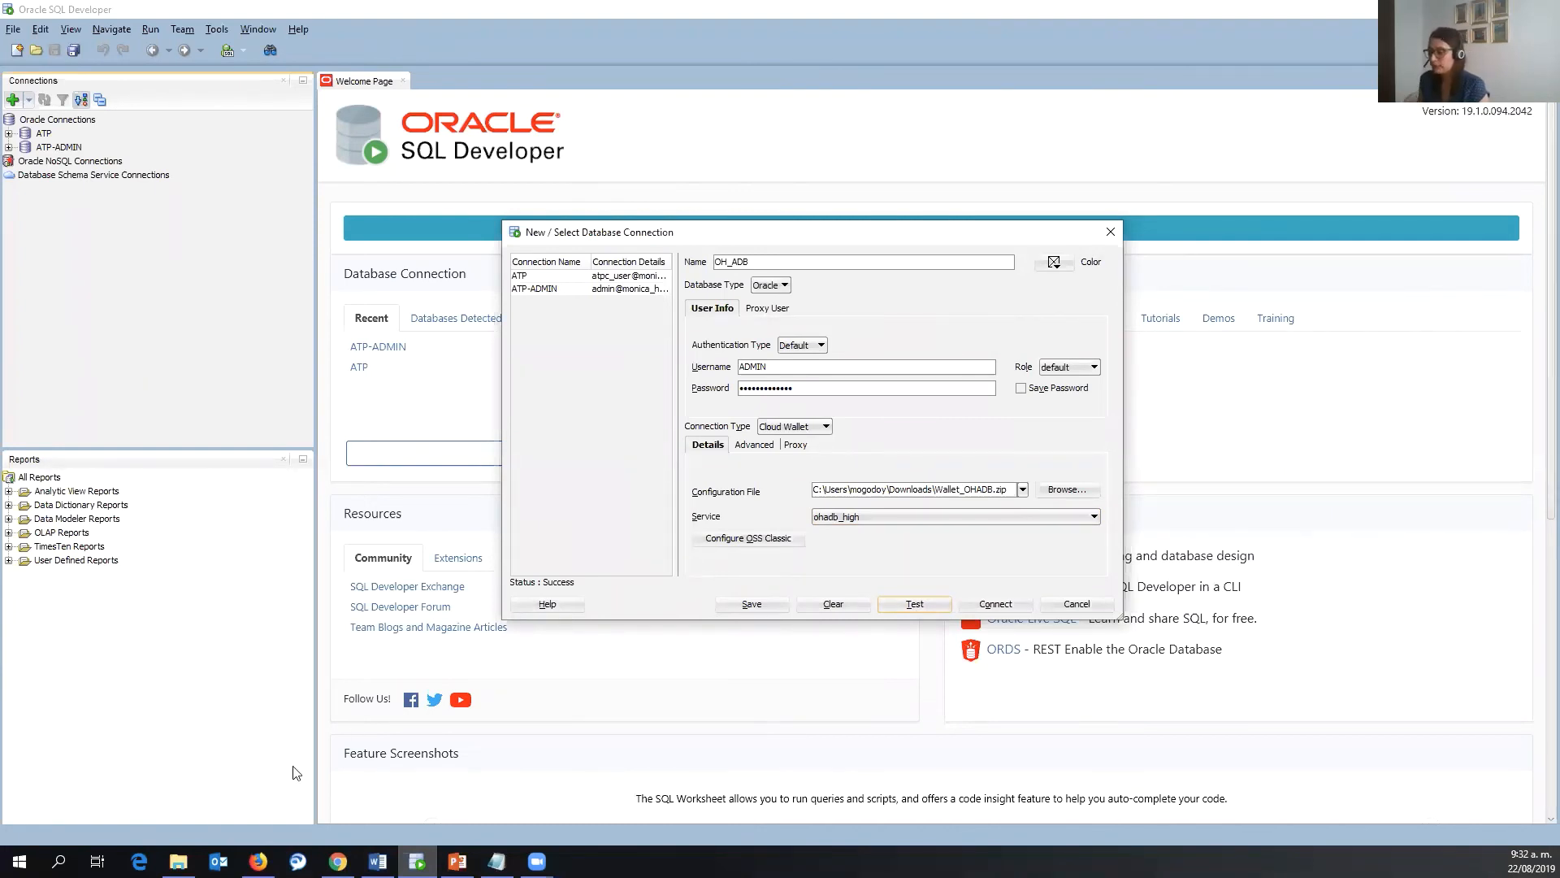
pyautogui.hotkey('alt', 'Tab')
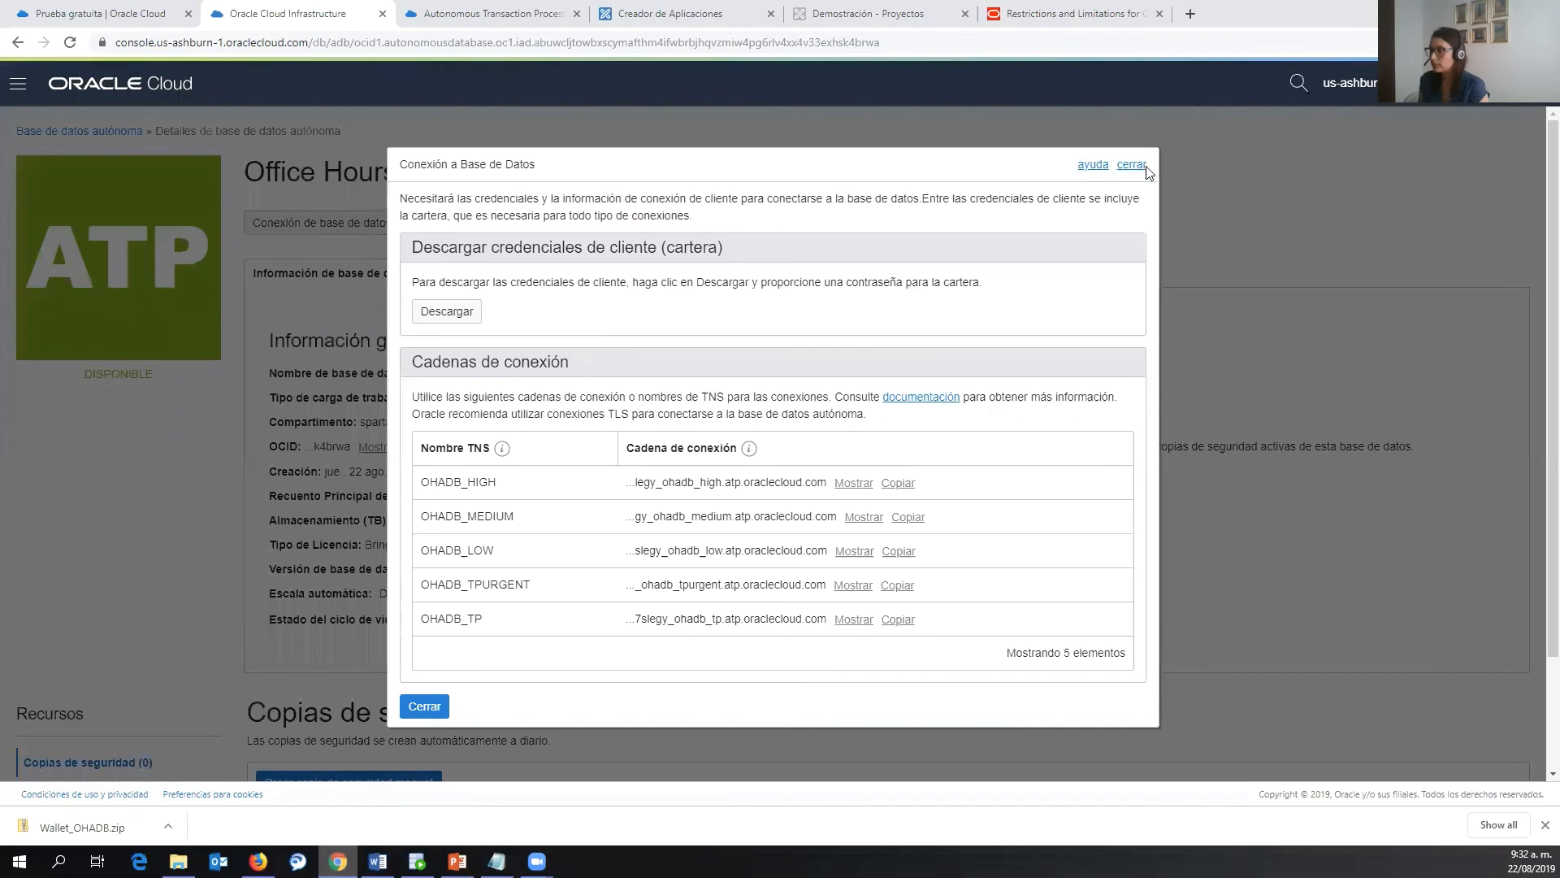
# - Launch SQL Developer Web from the development tools page and sign in as admin
pyautogui.click(540, 11)
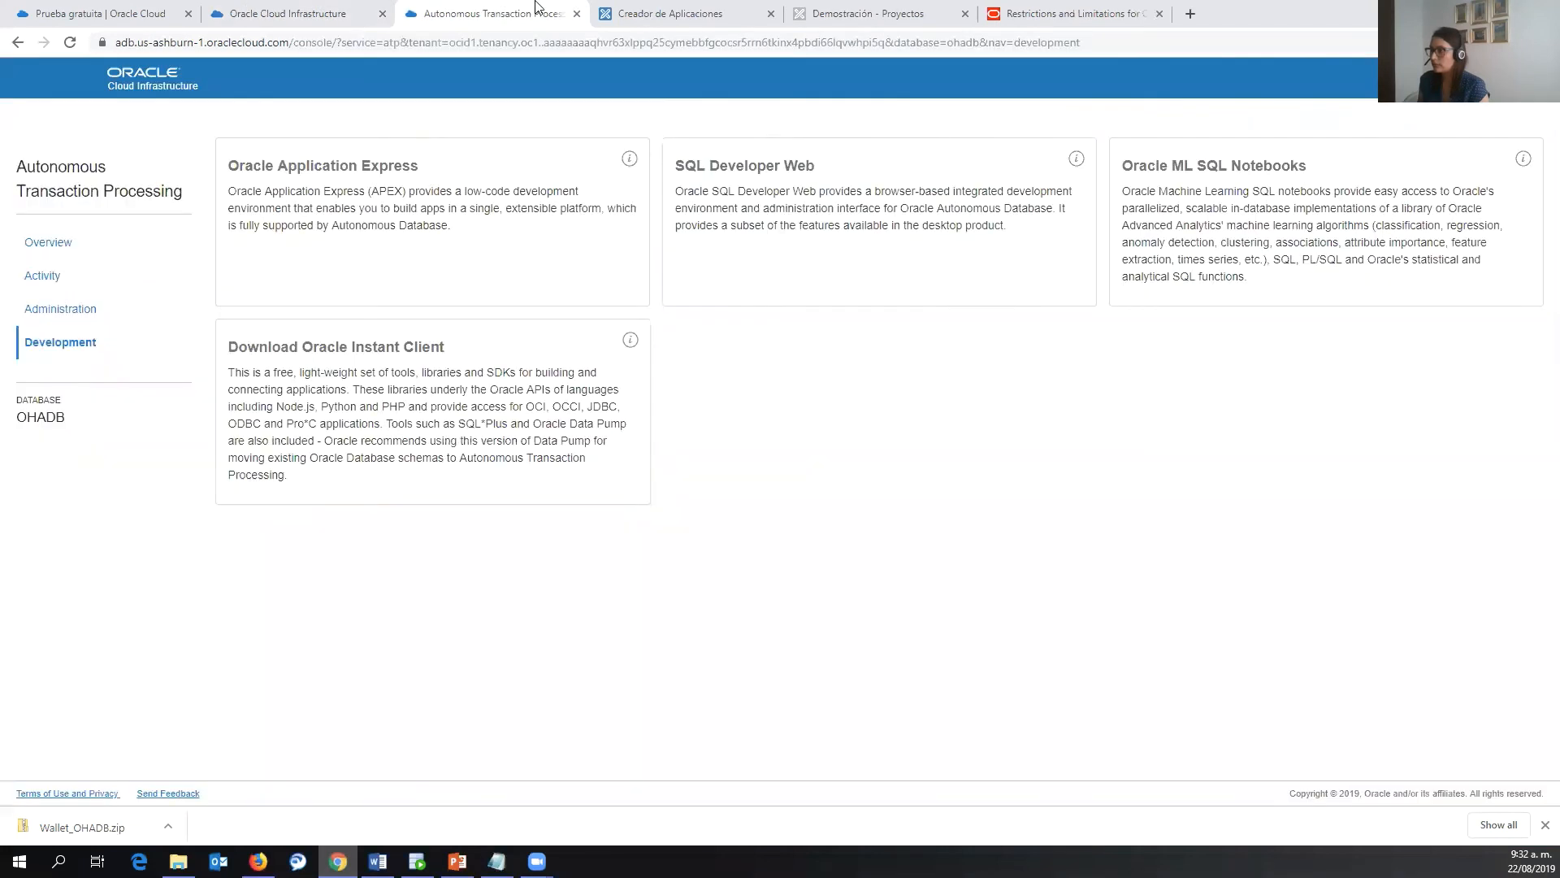
pyautogui.click(782, 208)
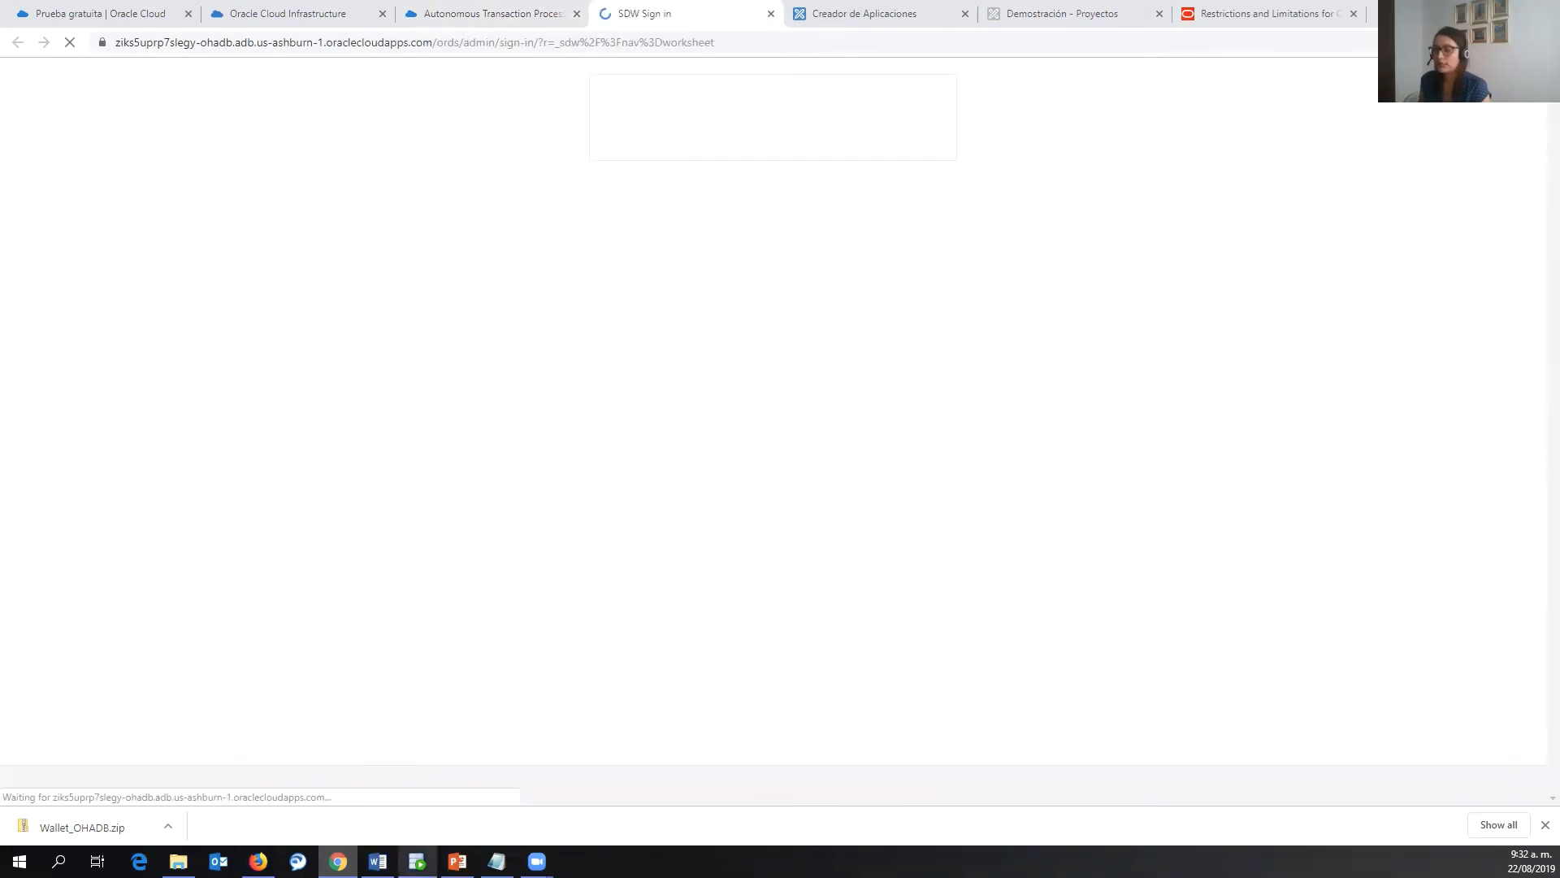
pyautogui.moveTo(417, 861)
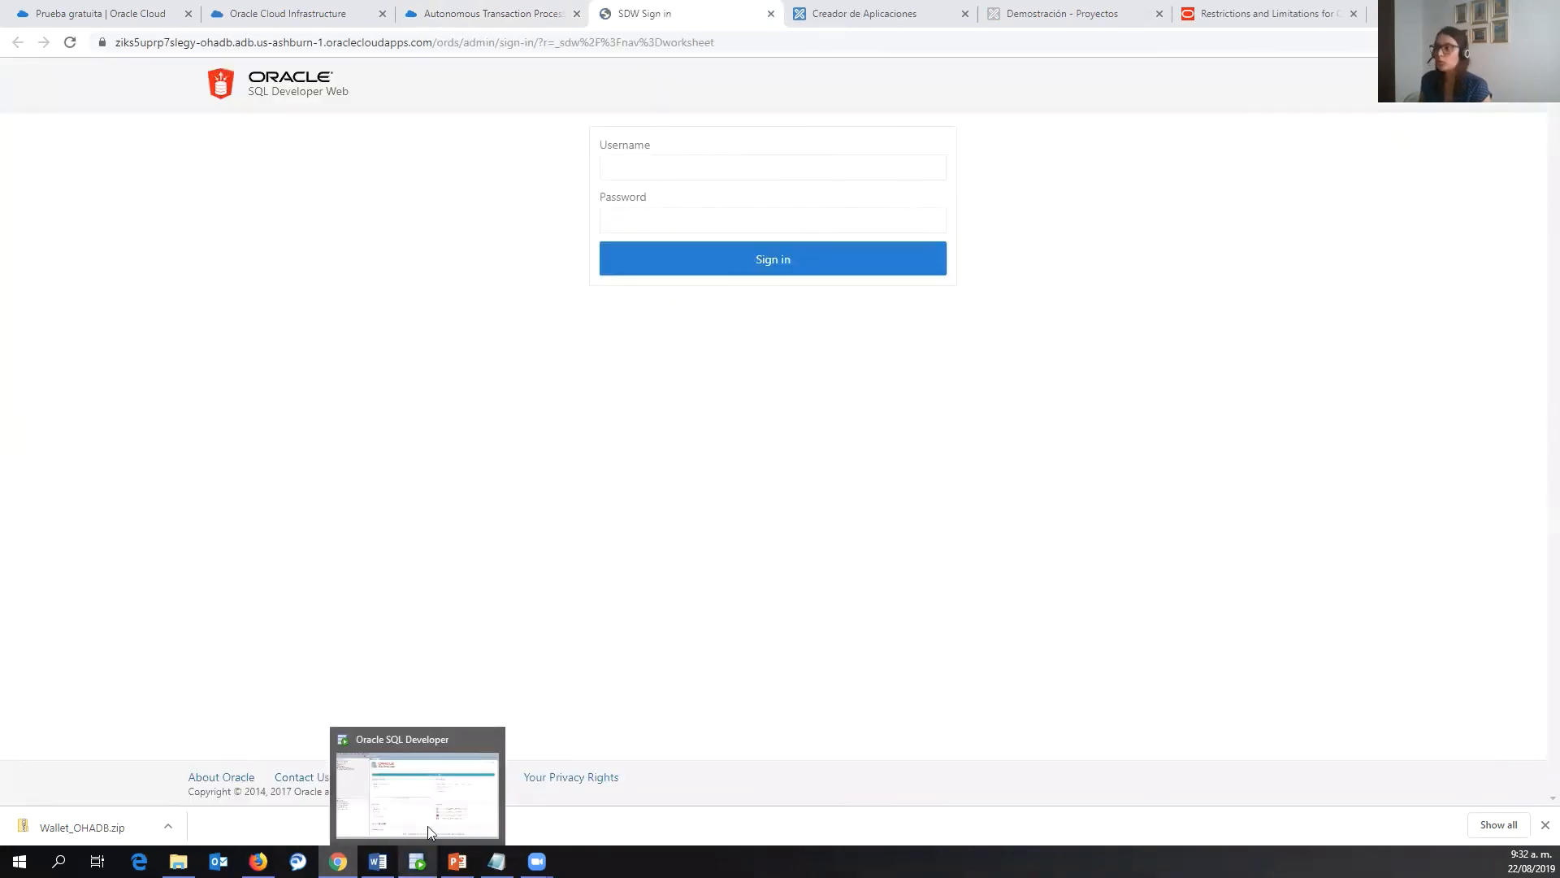
pyautogui.click(702, 168)
pyautogui.press('Down')
pyautogui.press('Tab')
pyautogui.hotkey('ctrl', 'v')
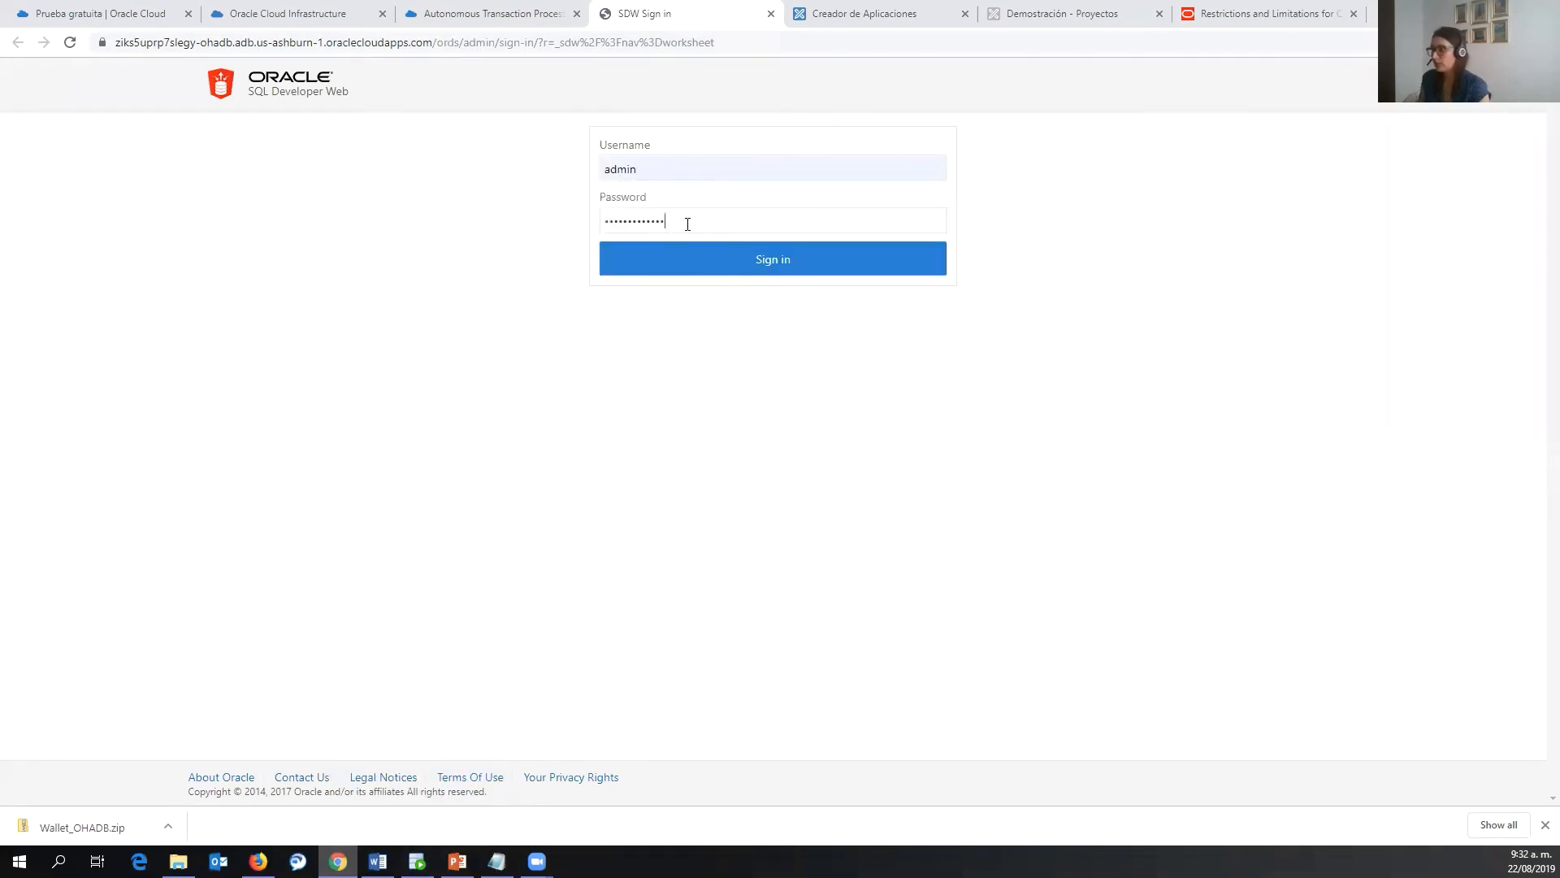
pyautogui.click(689, 259)
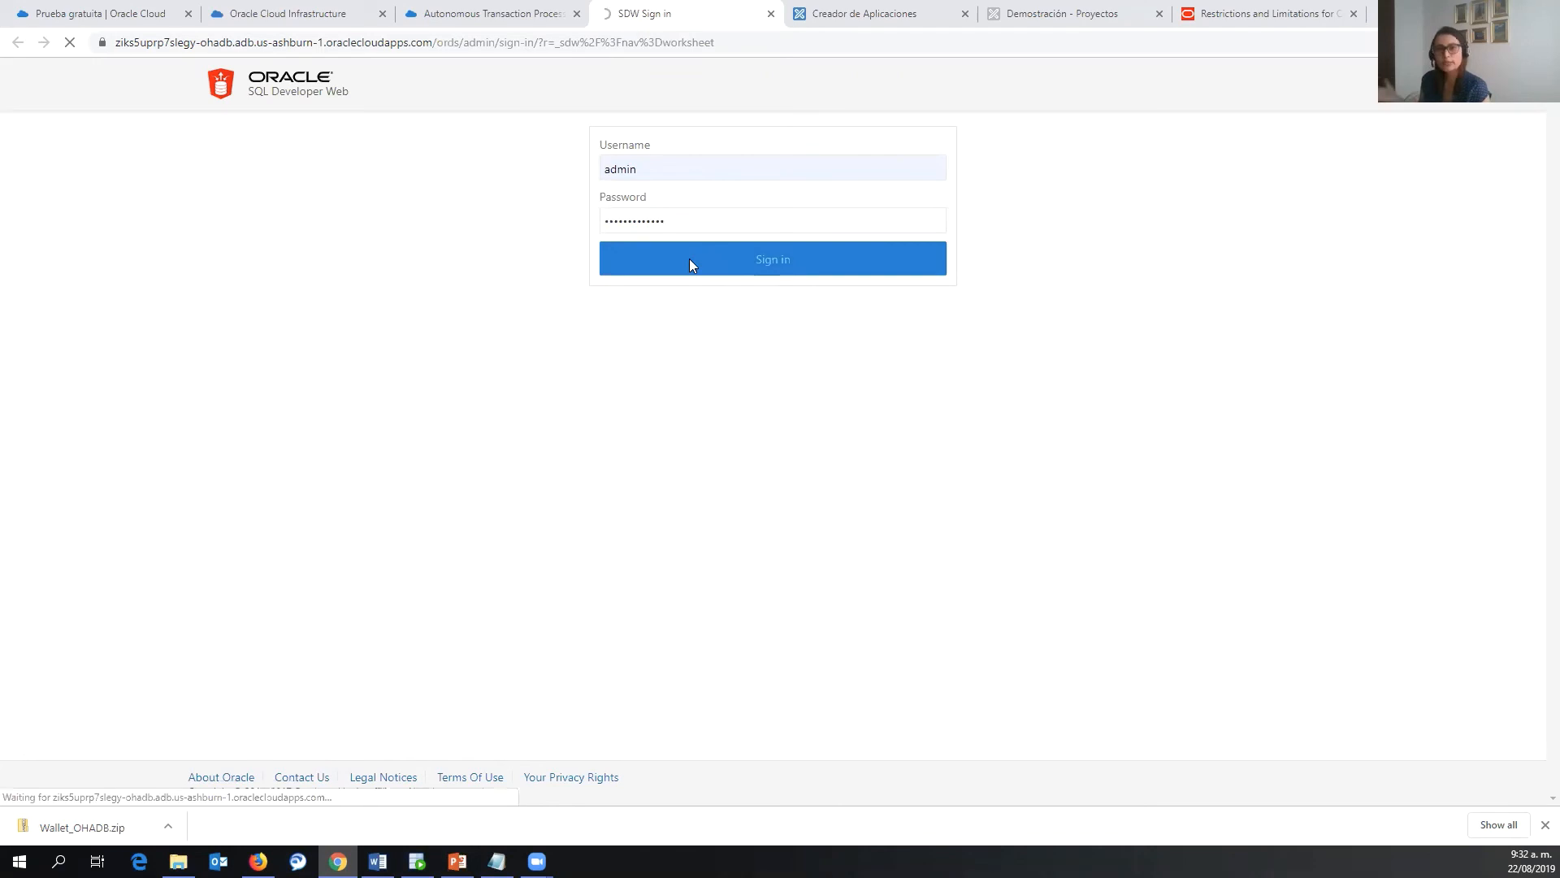
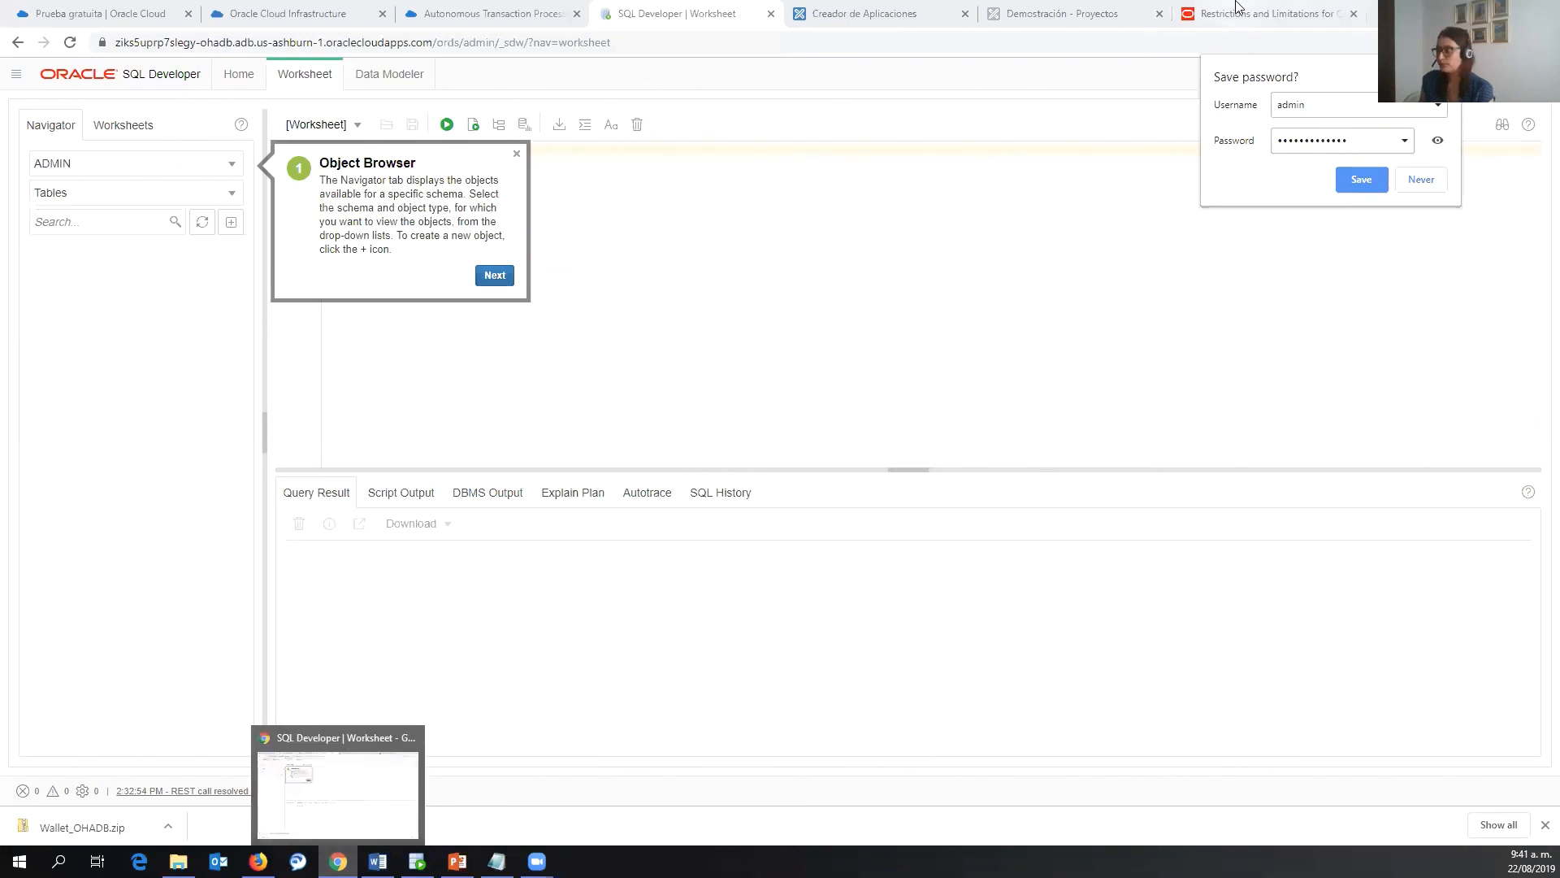
# - Open a new blank Chrome tab beside the SQL Developer Web worksheet
pyautogui.hotkey('ctrl', 't')
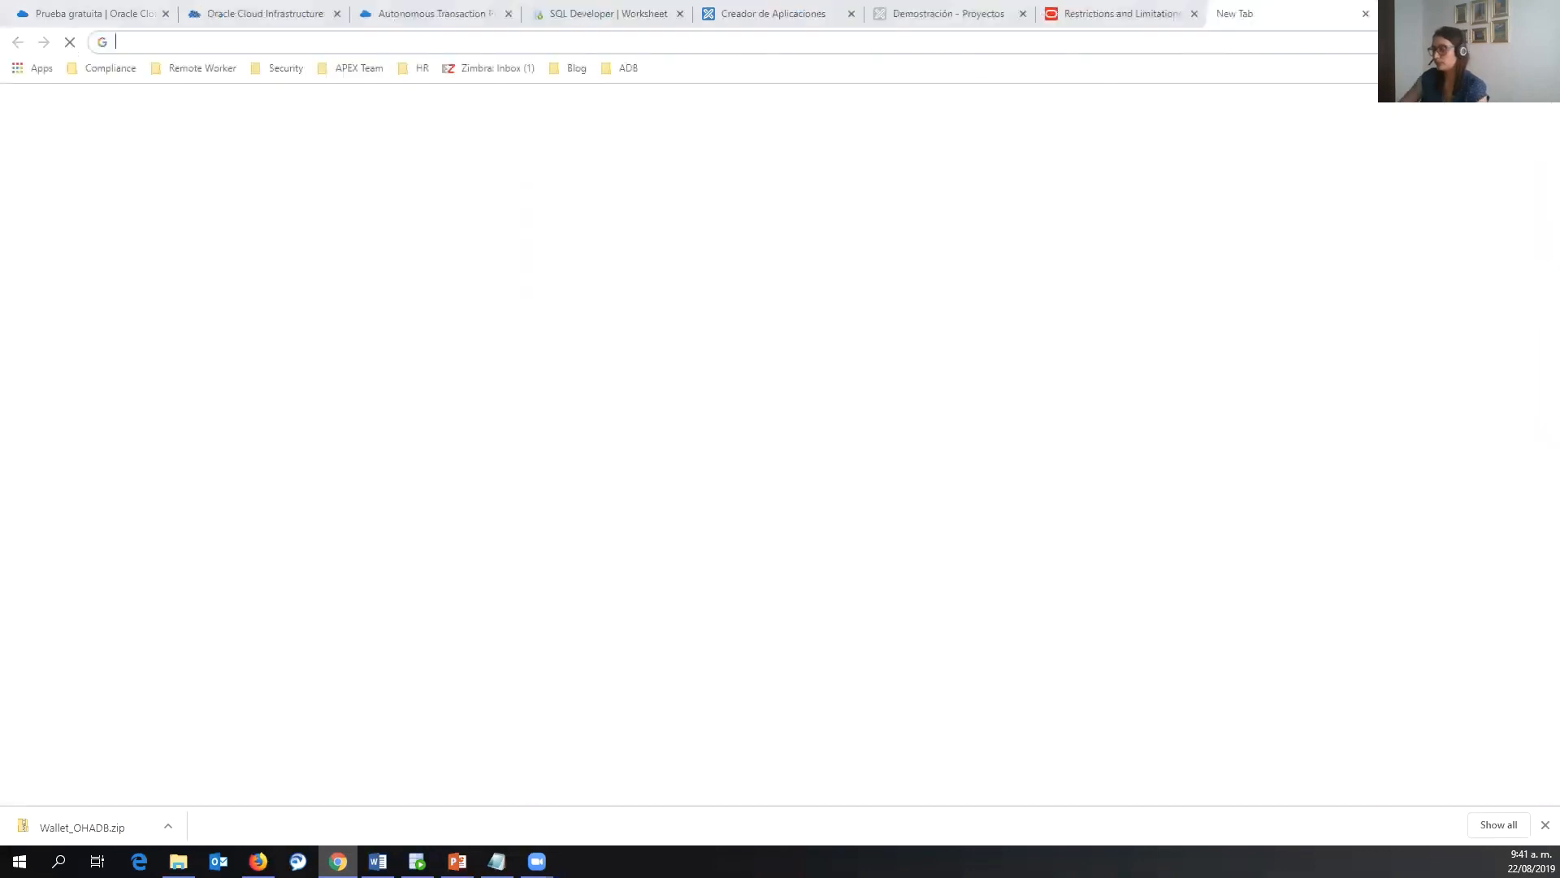
# - Search Google for 'ORACLE APEX SHORT' and open the 'Shortcuts - Oracle APEX' community page
pyautogui.write('COM')
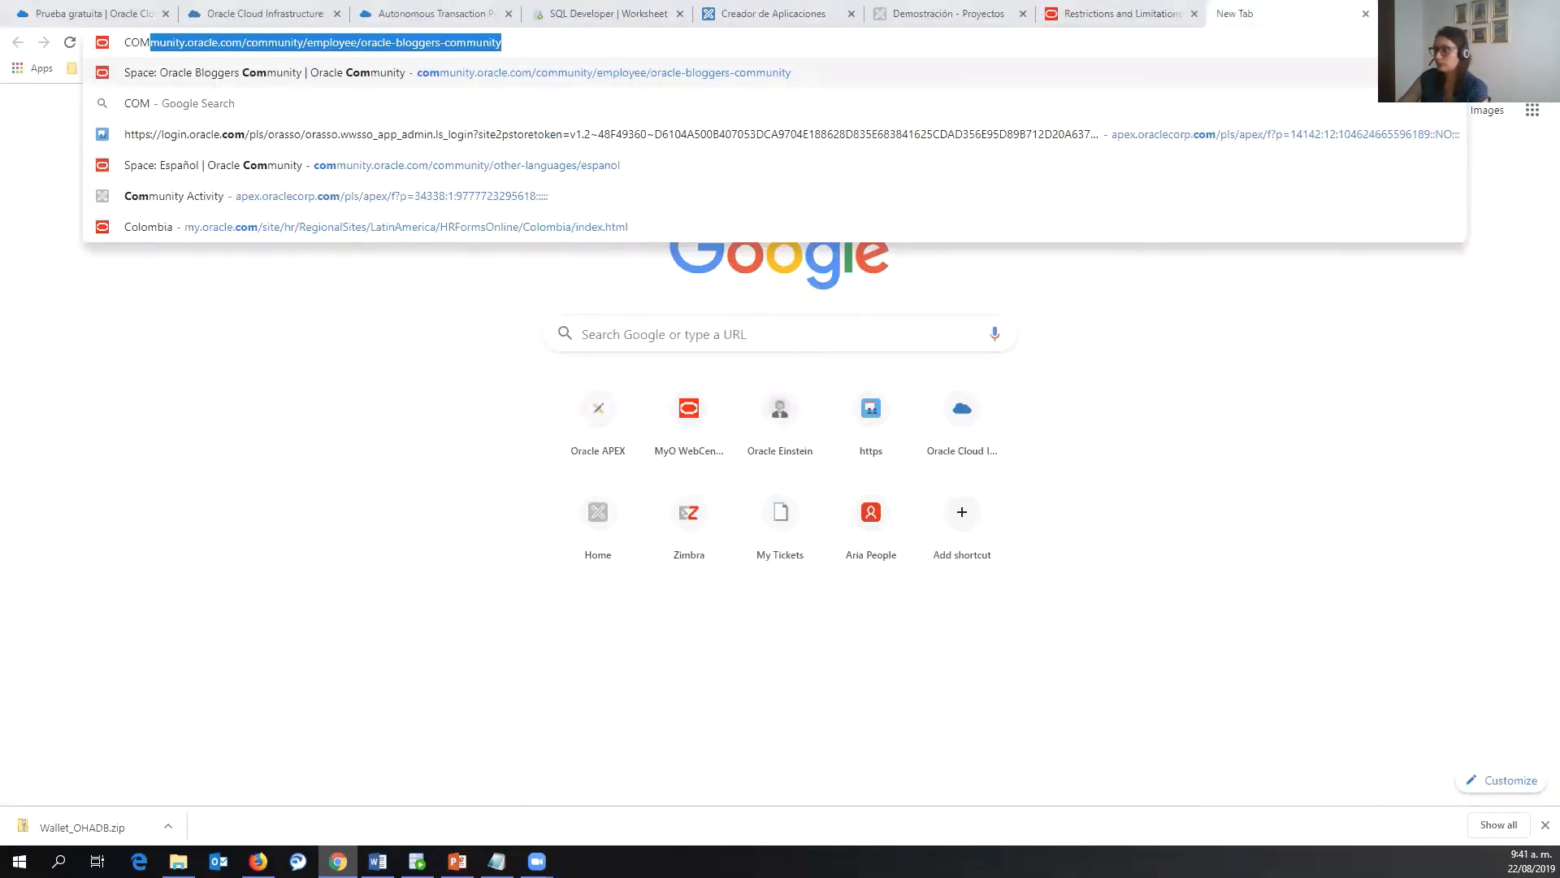
pyautogui.press('BackSpace')
pyautogui.press('BackSpace')
pyautogui.press('BackSpace')
pyautogui.press('BackSpace')
pyautogui.write('O')
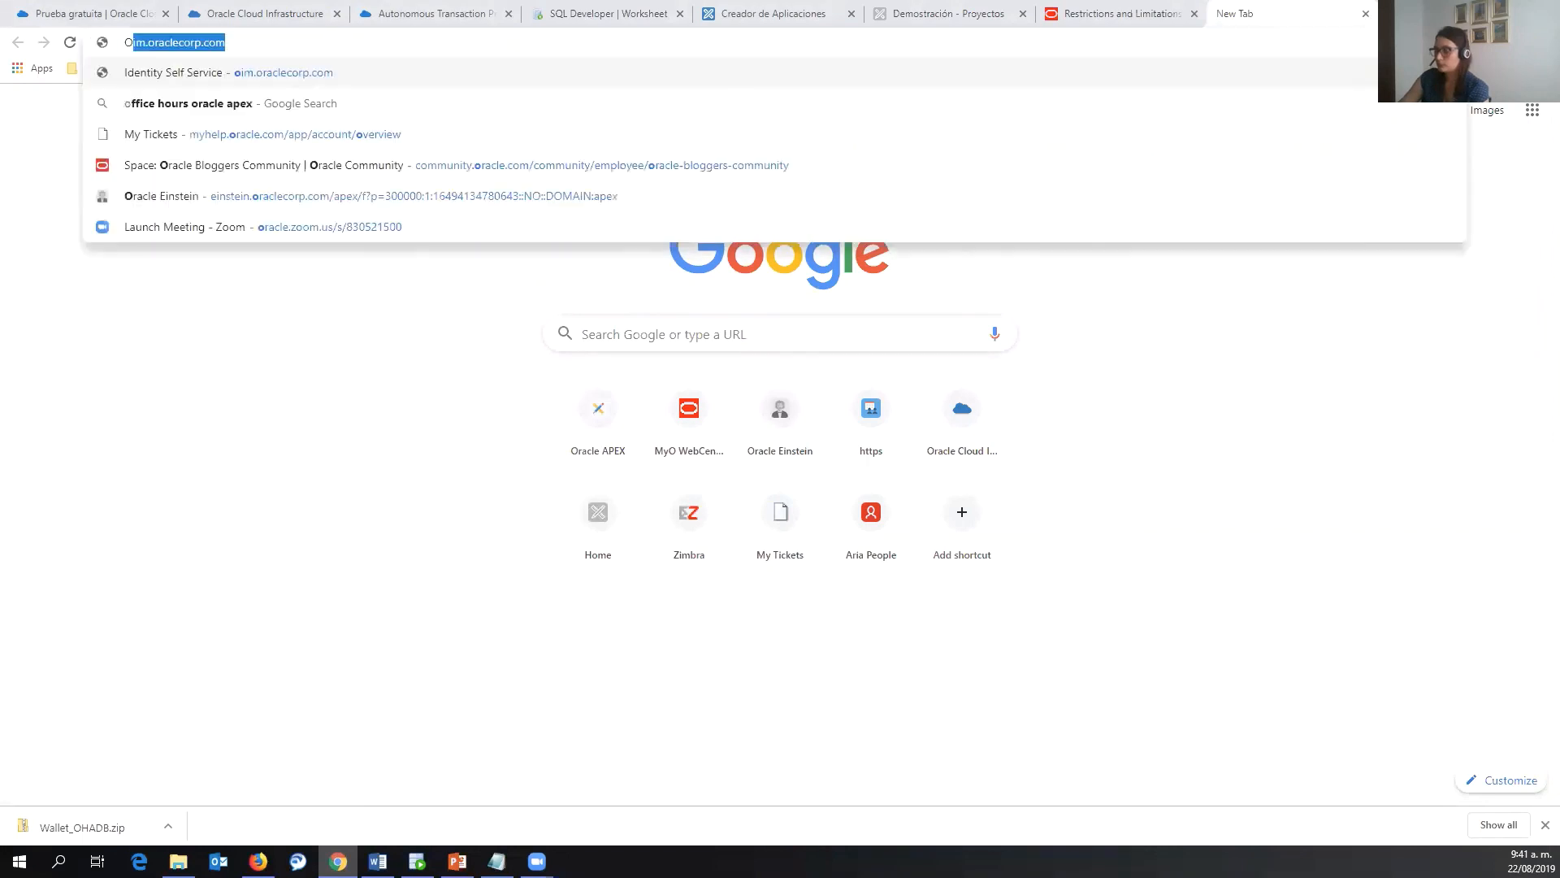
pyautogui.write('RACLE APEX')
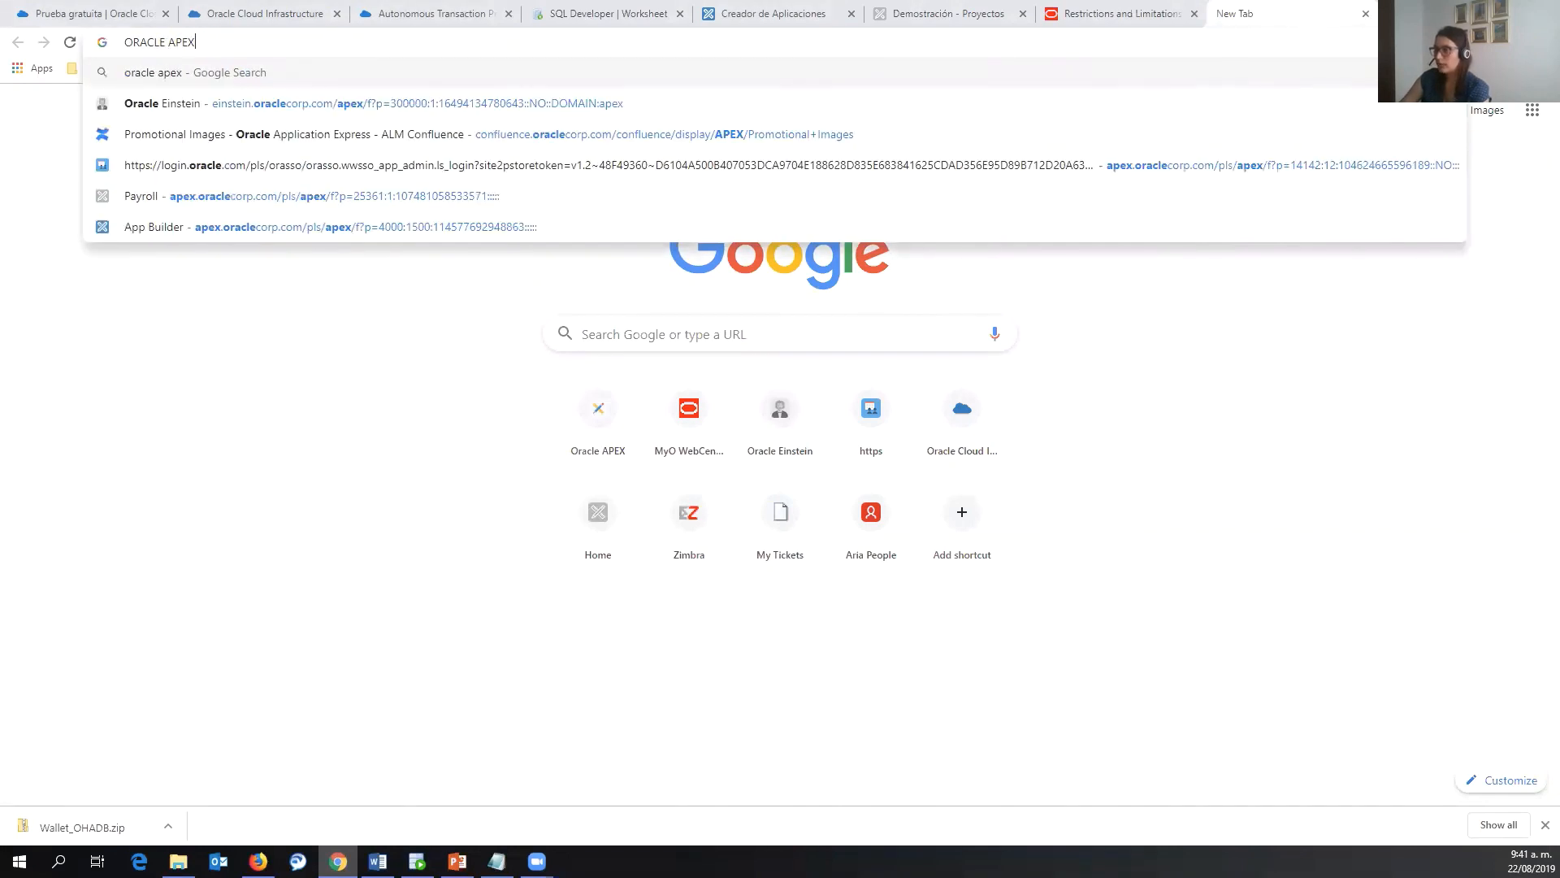
pyautogui.write(' SHORT')
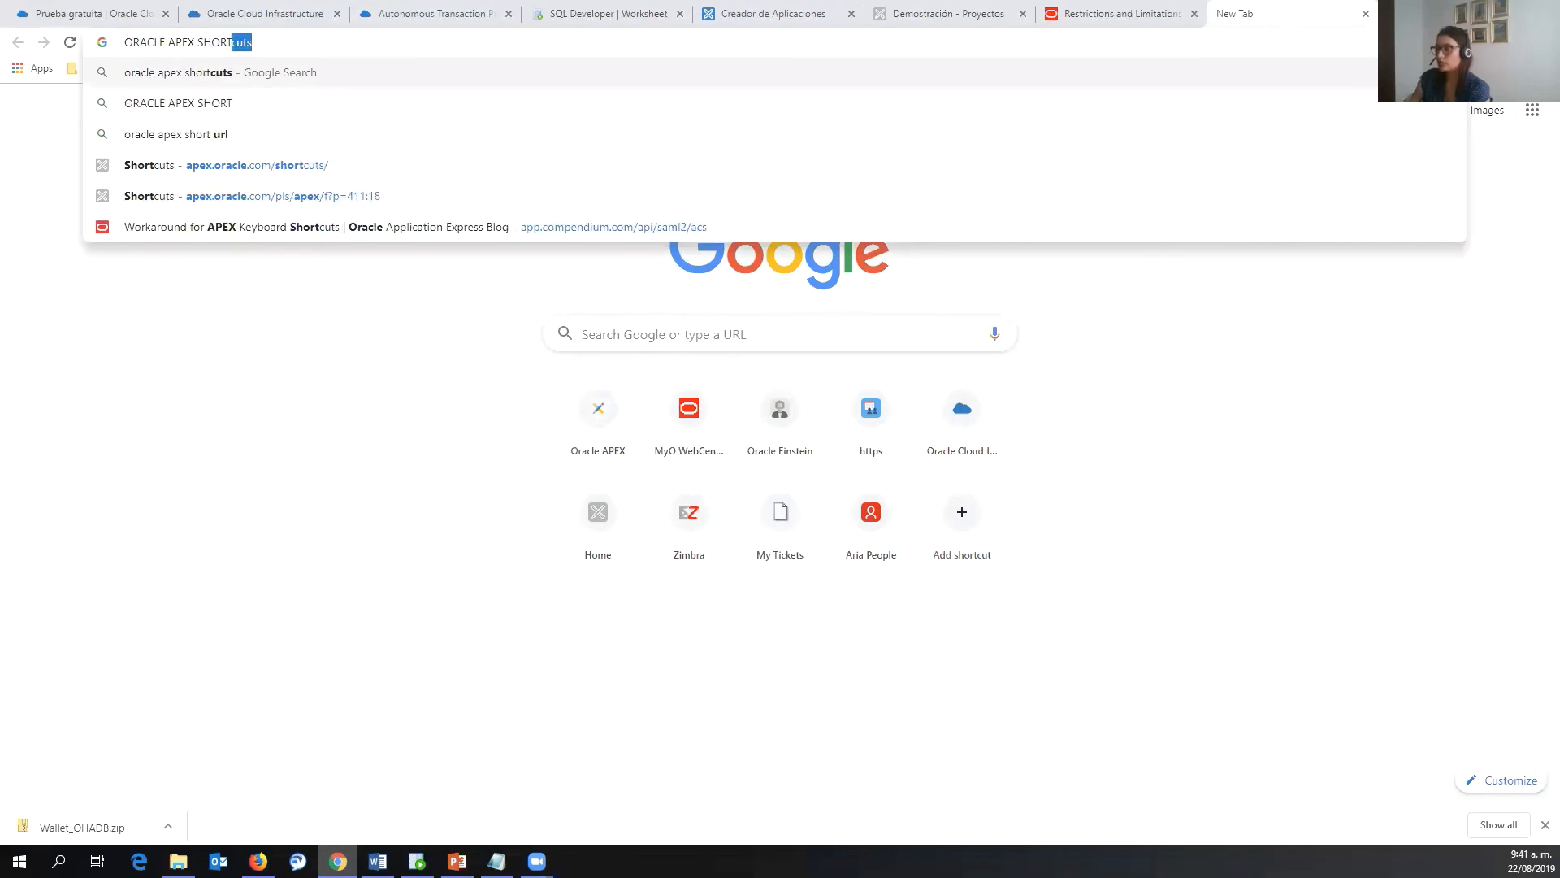
pyautogui.press('Return')
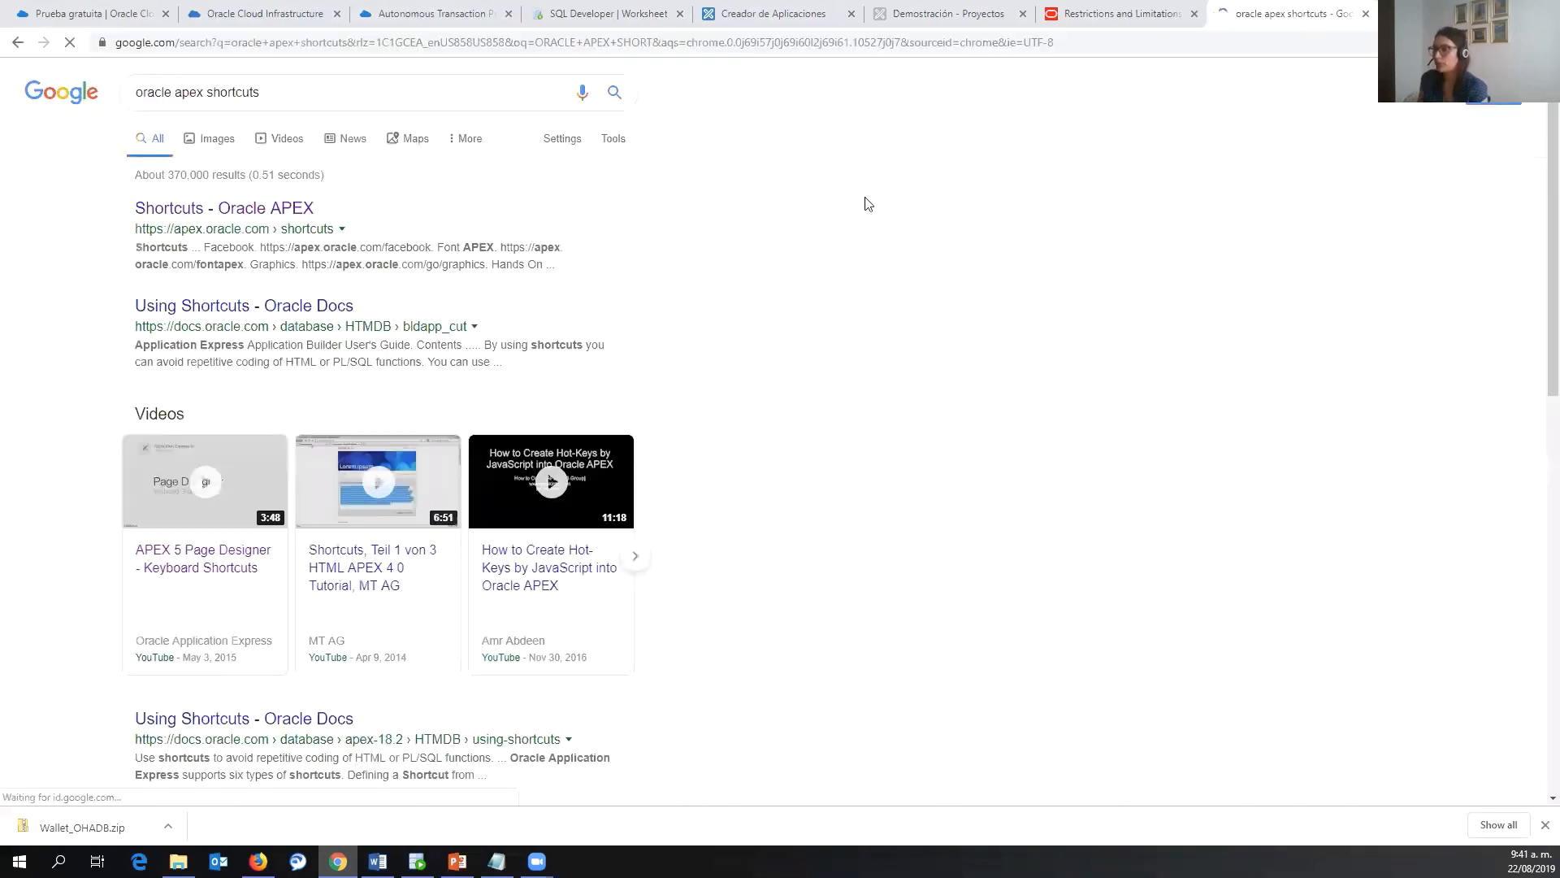
pyautogui.click(180, 210)
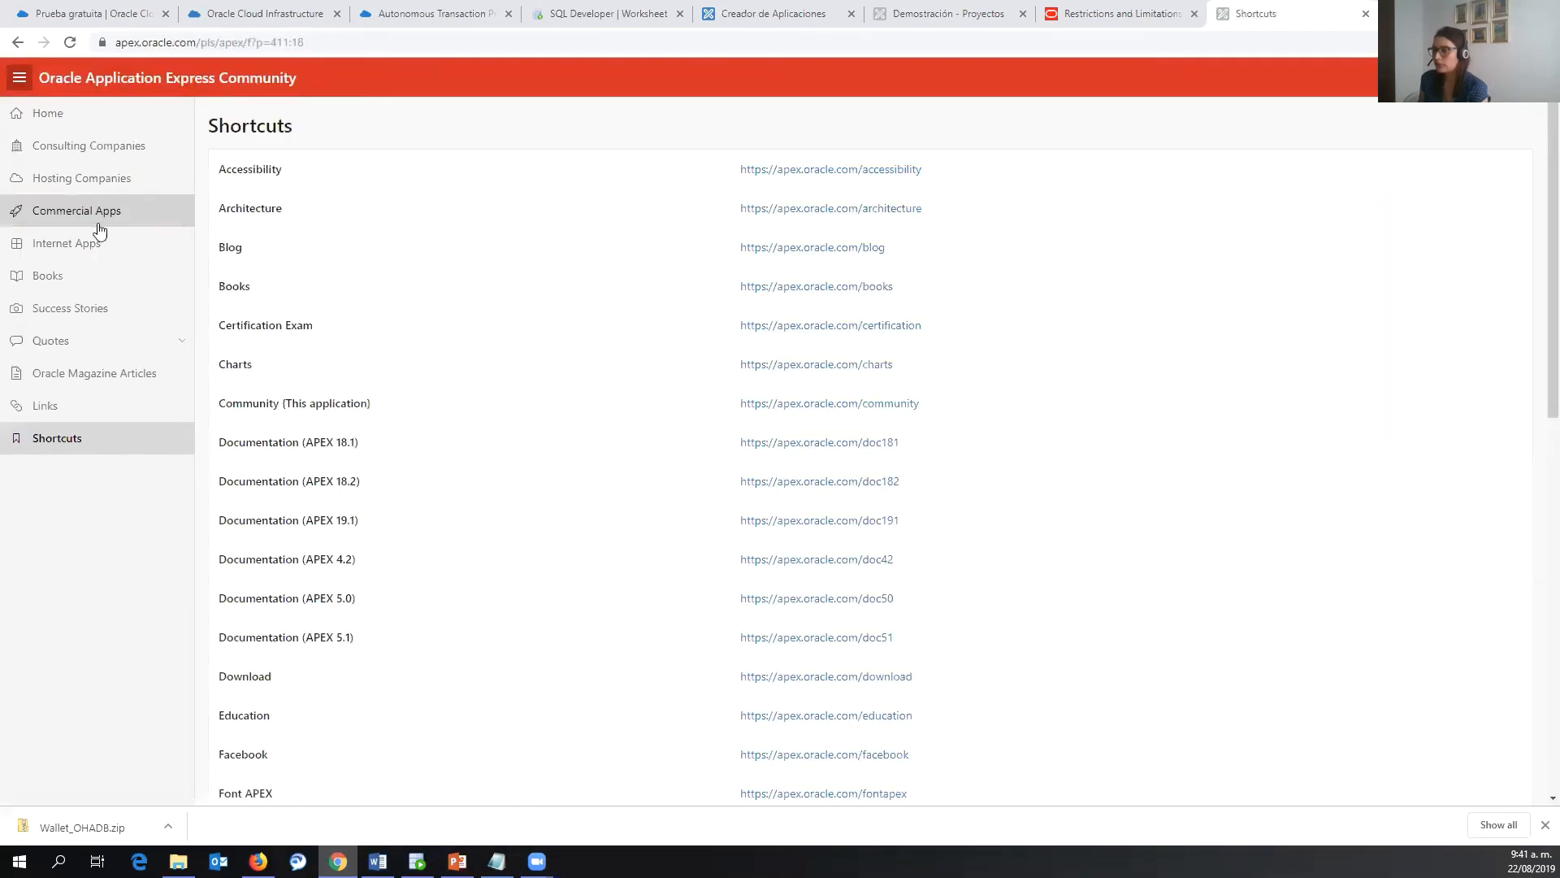
# - View the APEX community Success Stories and Quotes pages, then return to the OHADB development page
pyautogui.click(88, 307)
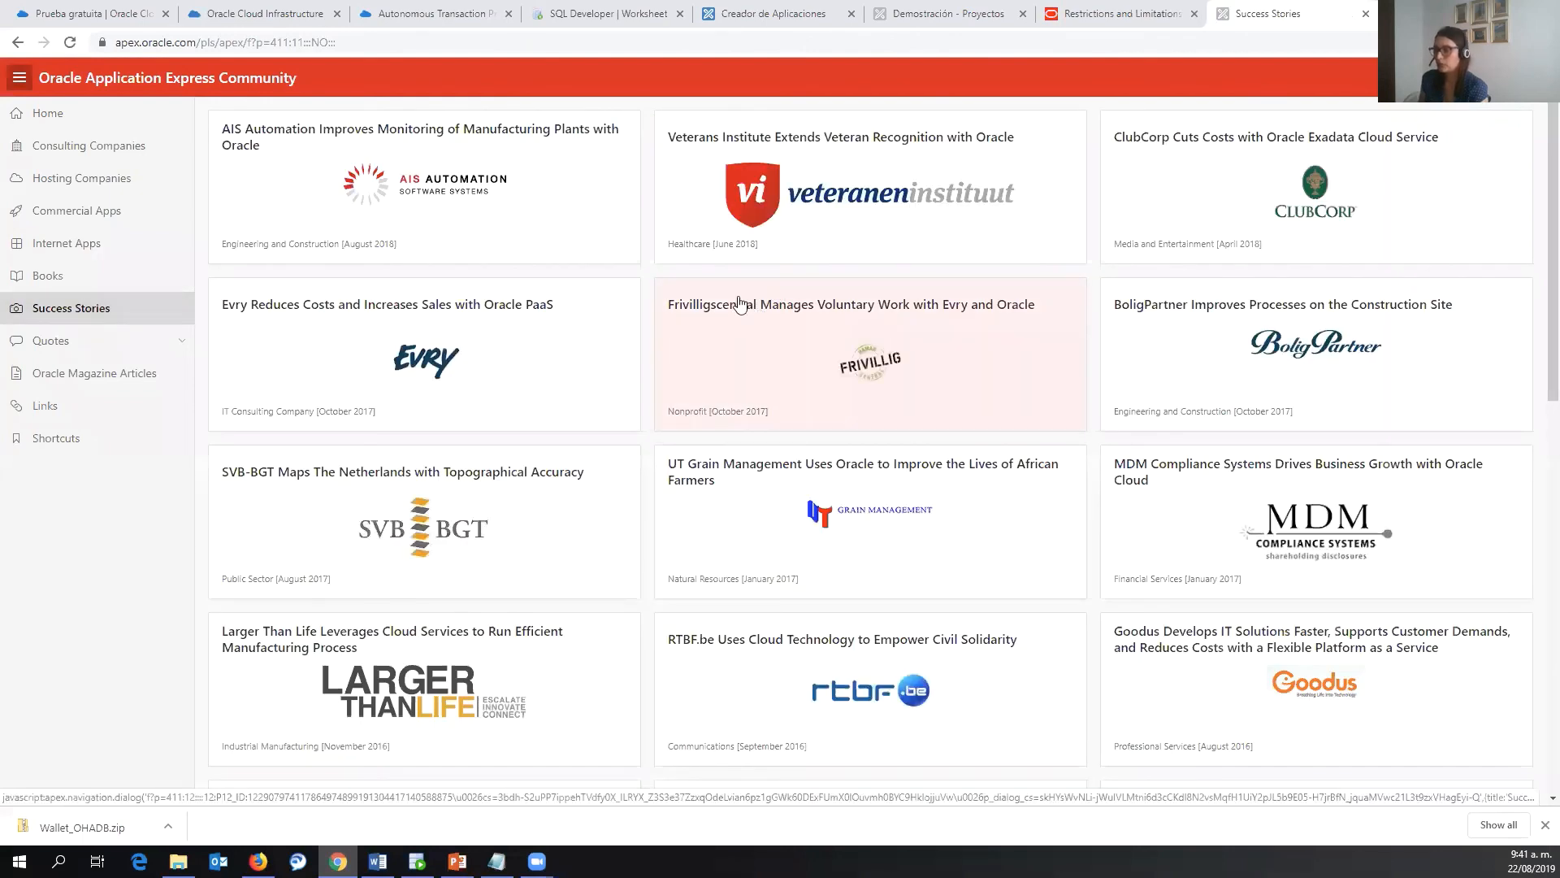
pyautogui.click(90, 351)
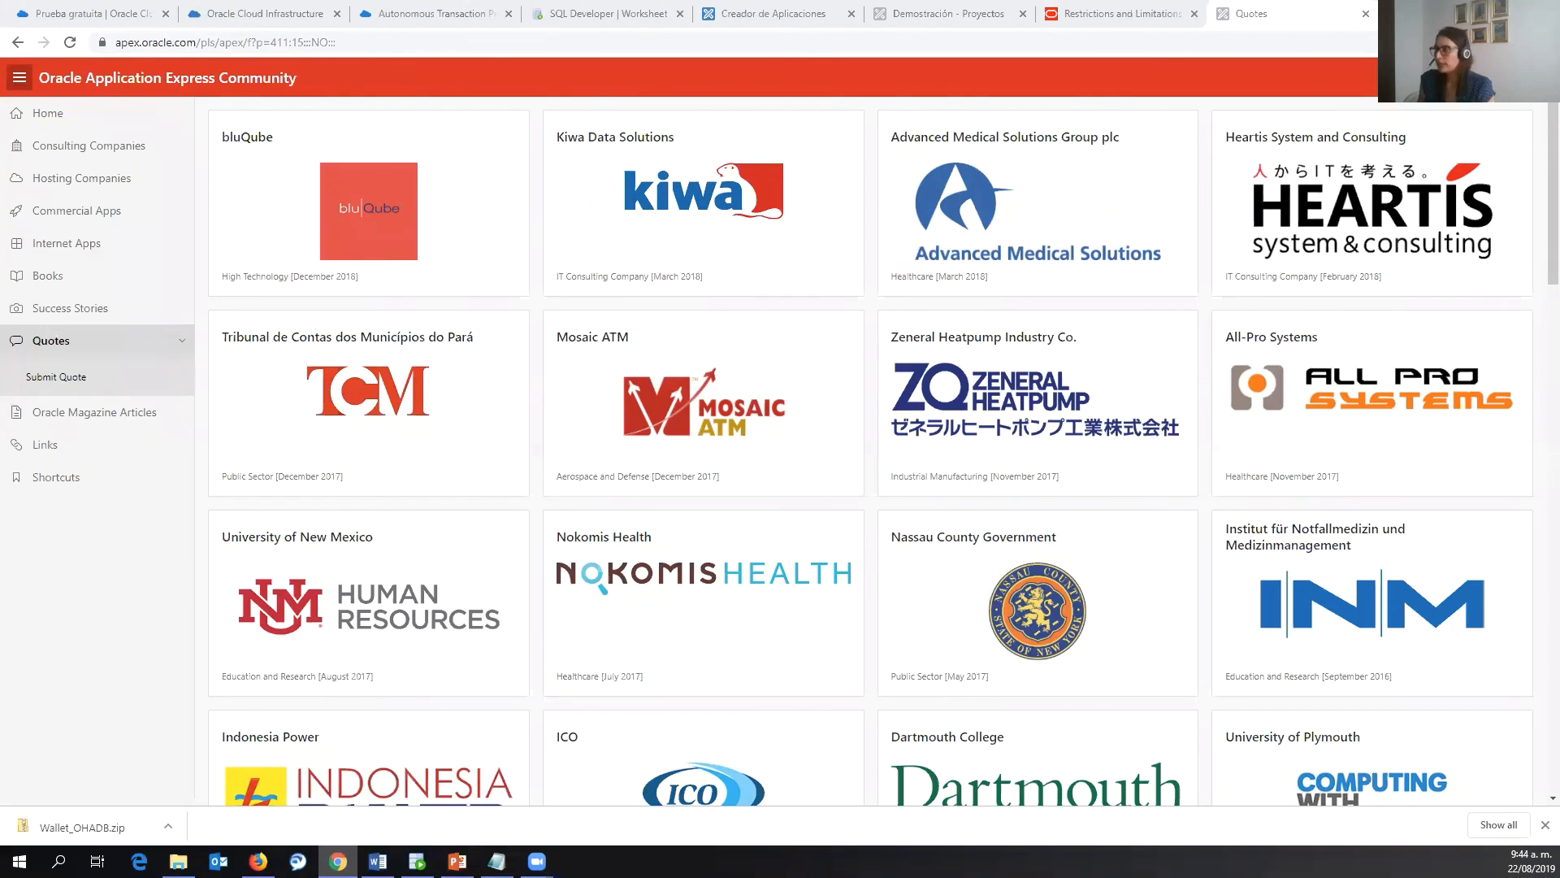
pyautogui.click(373, 13)
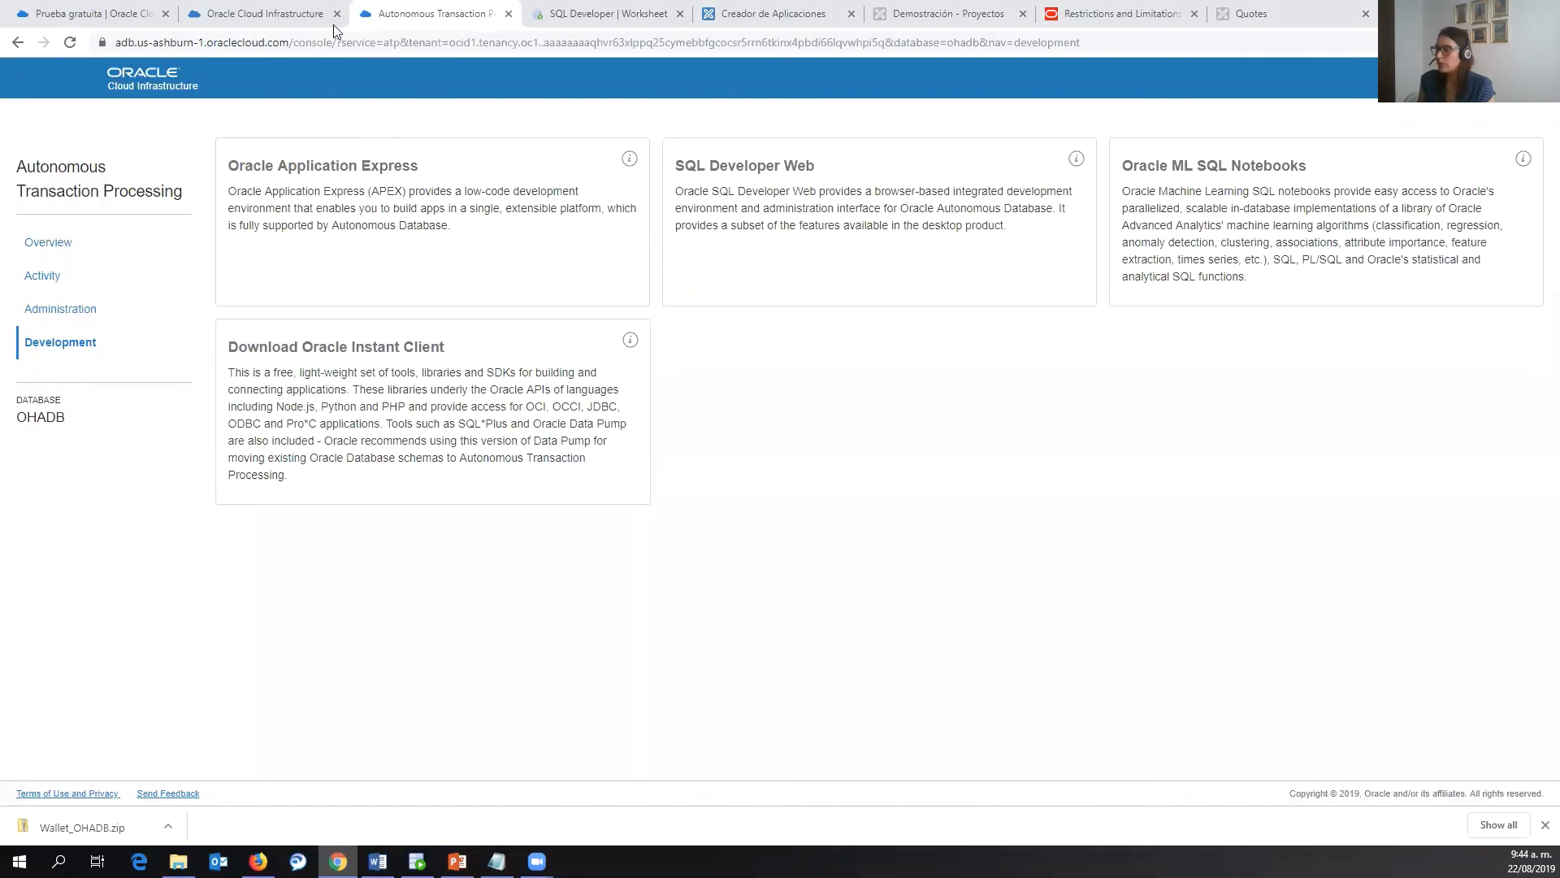
# - Review the OHADB database connection strings, then go back to the APEX Quotes page
pyautogui.click(262, 12)
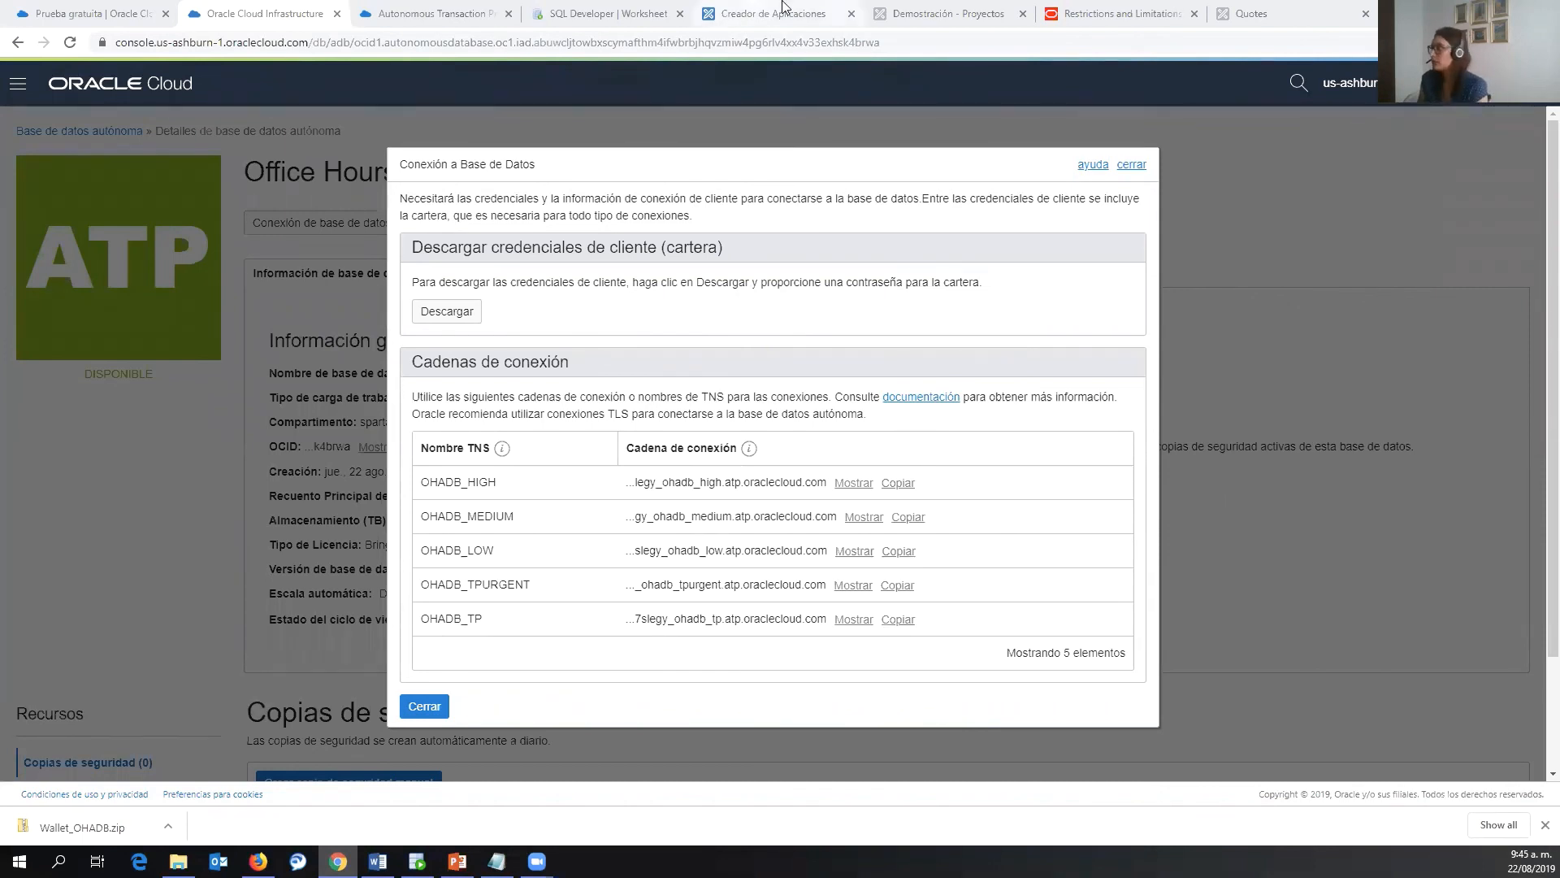
pyautogui.click(1247, 8)
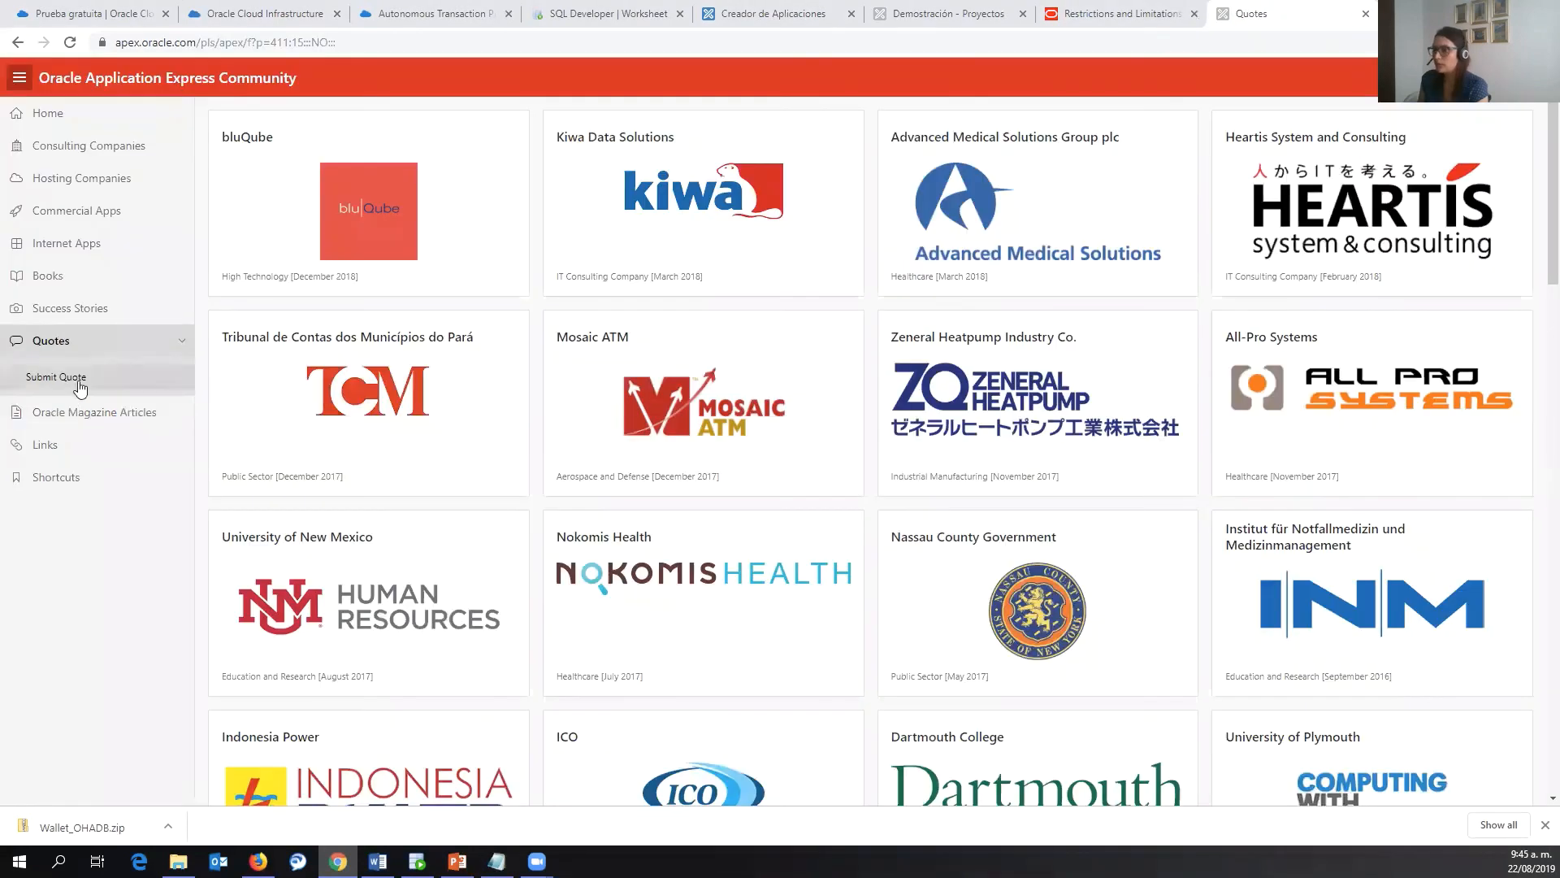
# - Reopen Success Stories, then present slide 5 of OH.pptx, the Oracle Virtual Developer Workshop, full screen
pyautogui.click(69, 308)
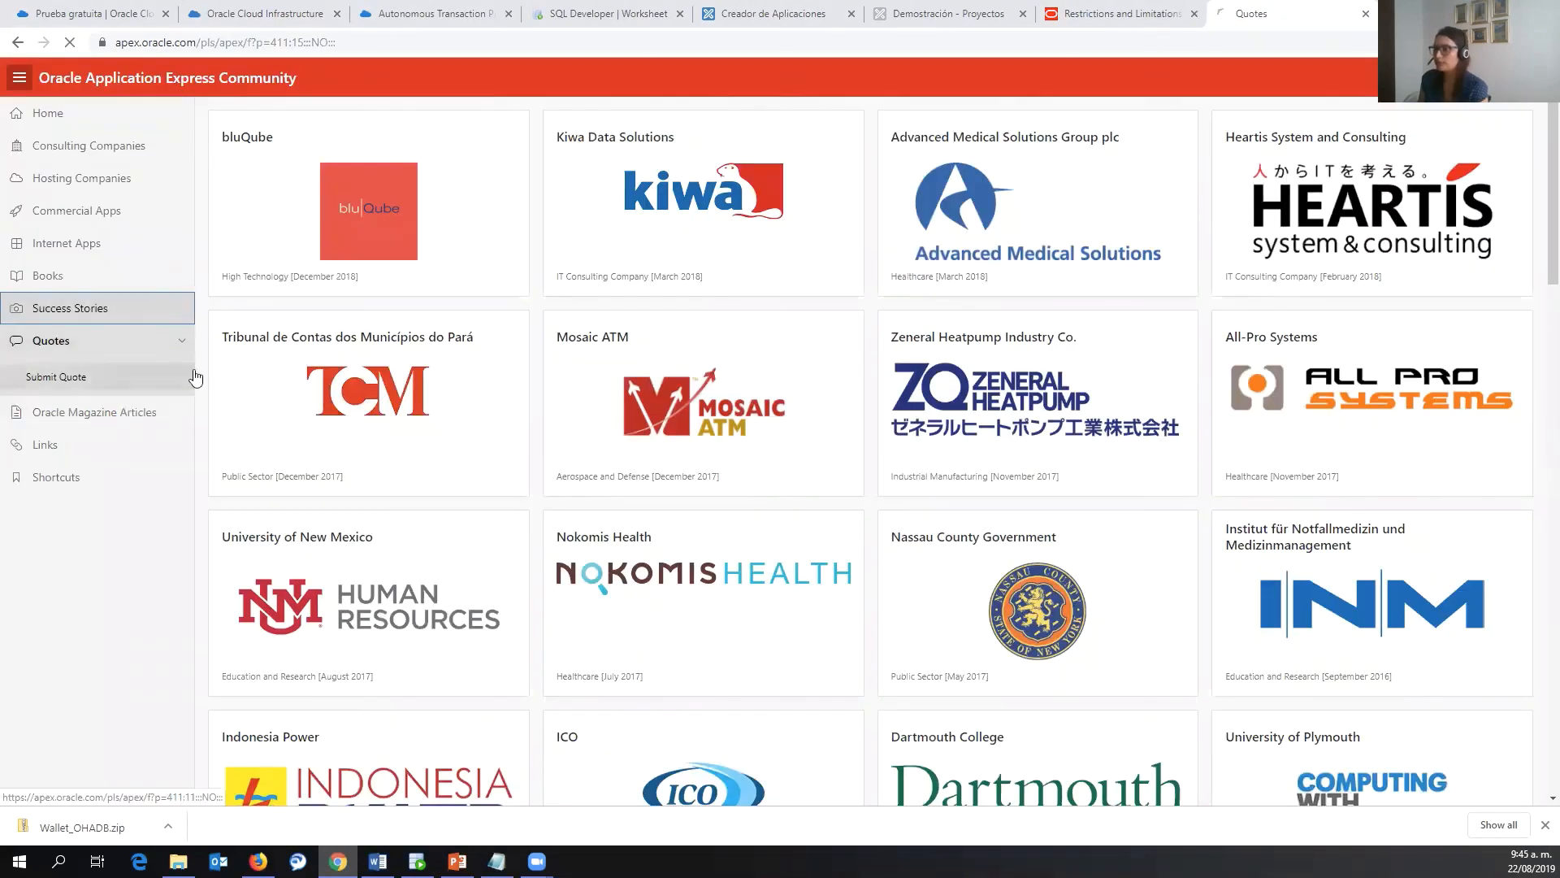
pyautogui.click(480, 53)
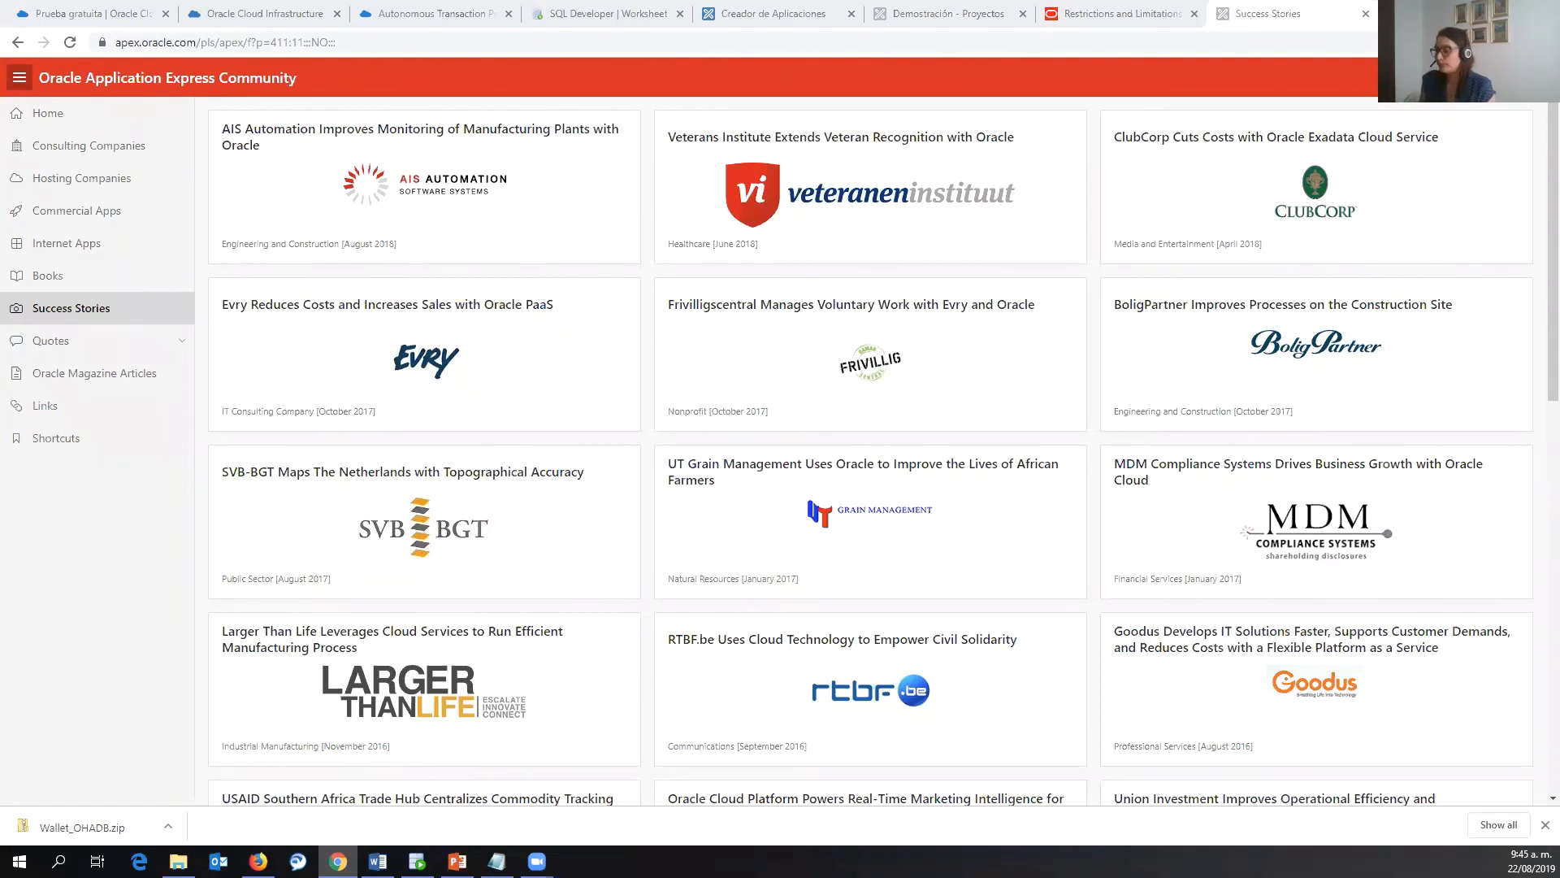
pyautogui.click(457, 860)
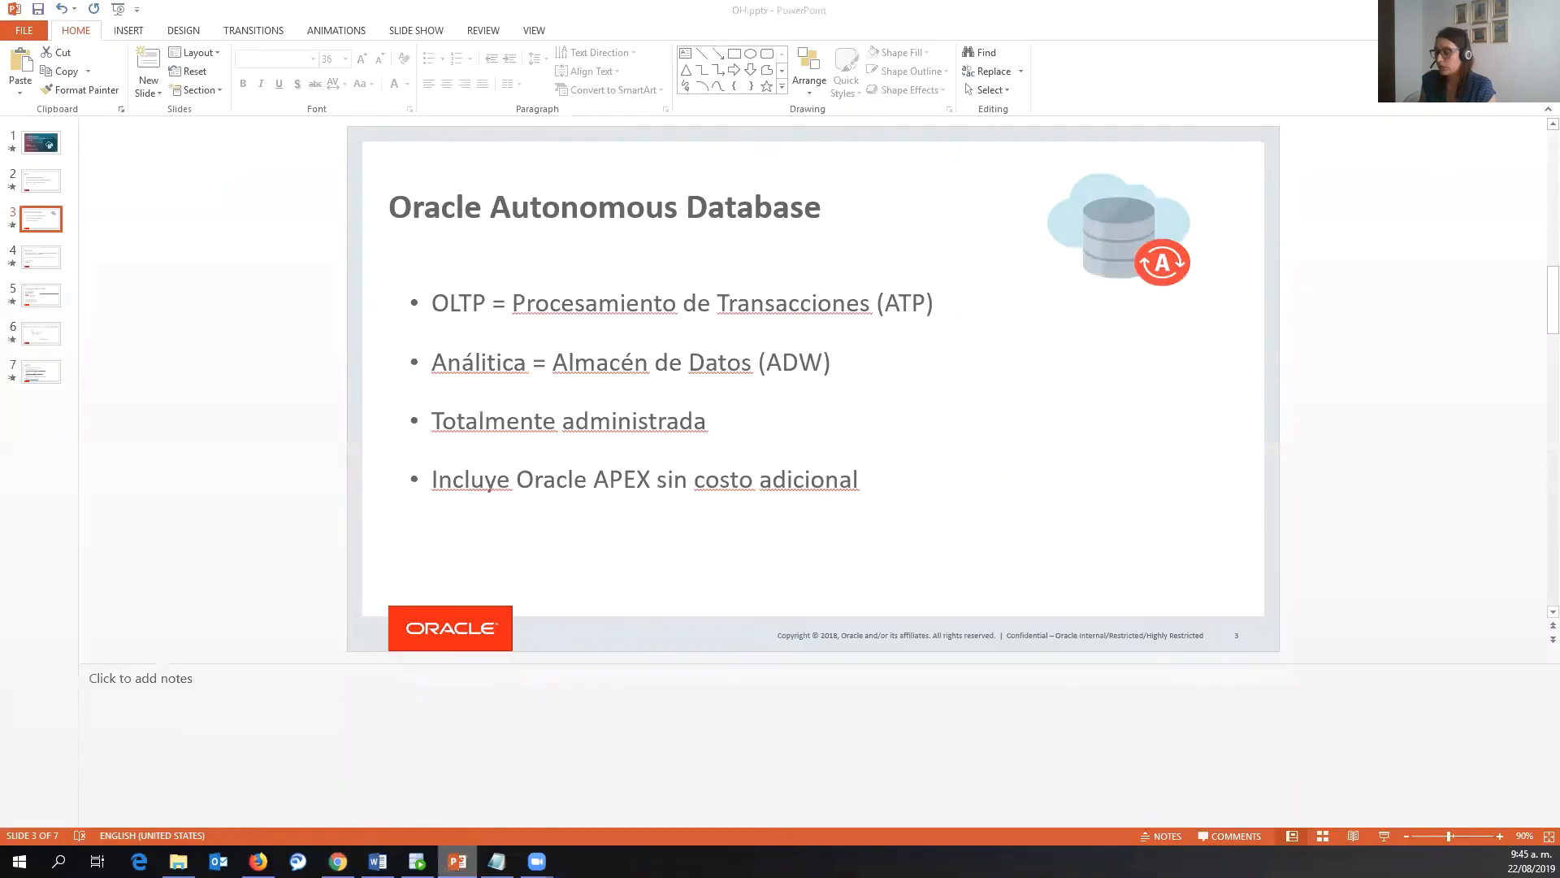
pyautogui.click(52, 300)
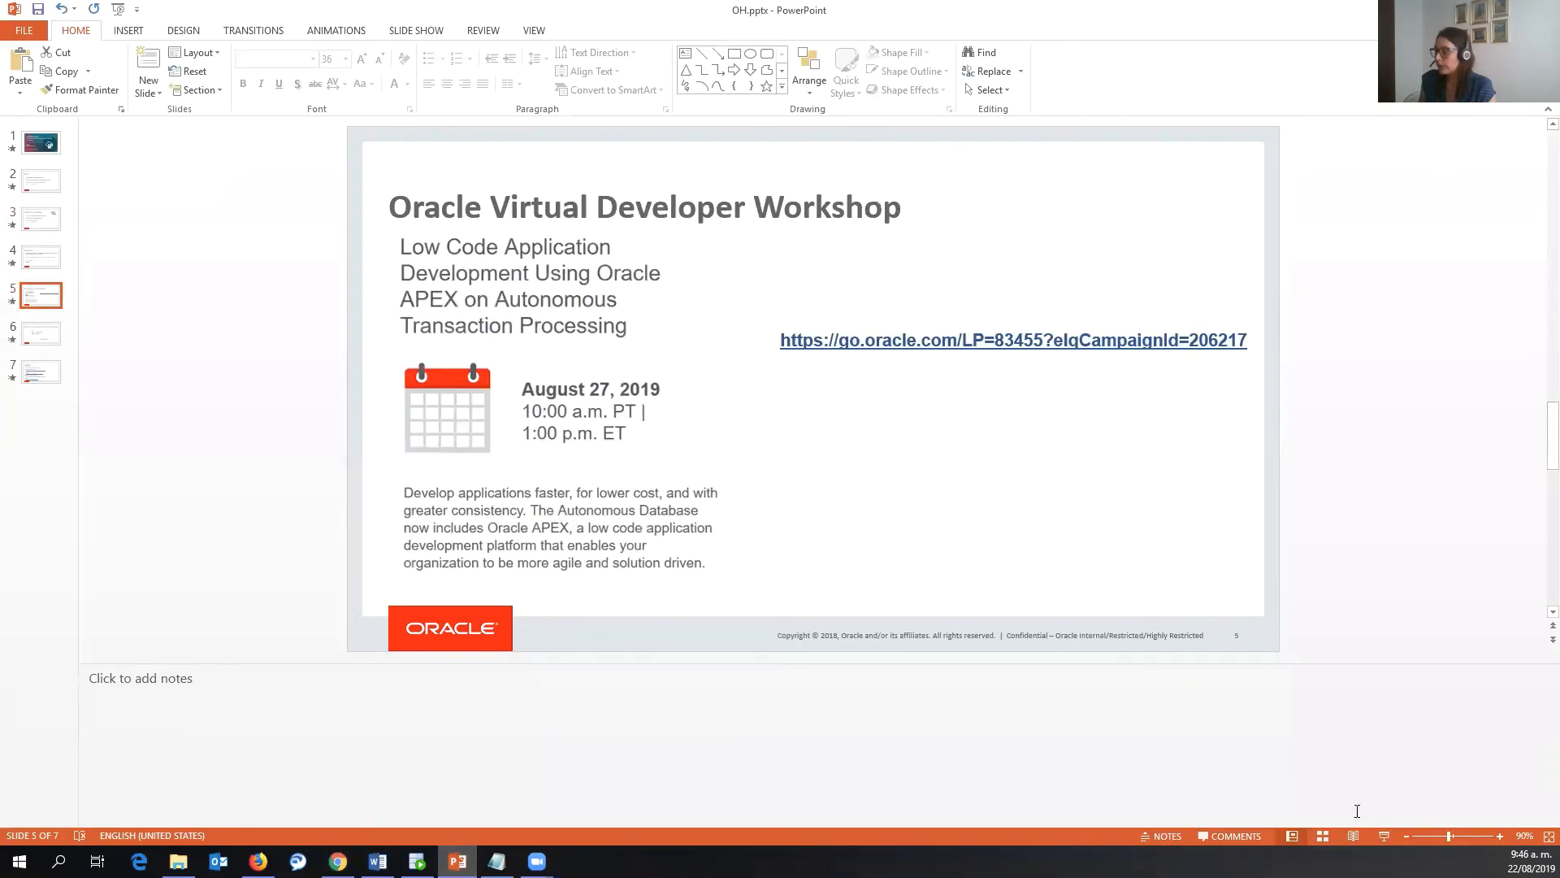
pyautogui.click(1383, 835)
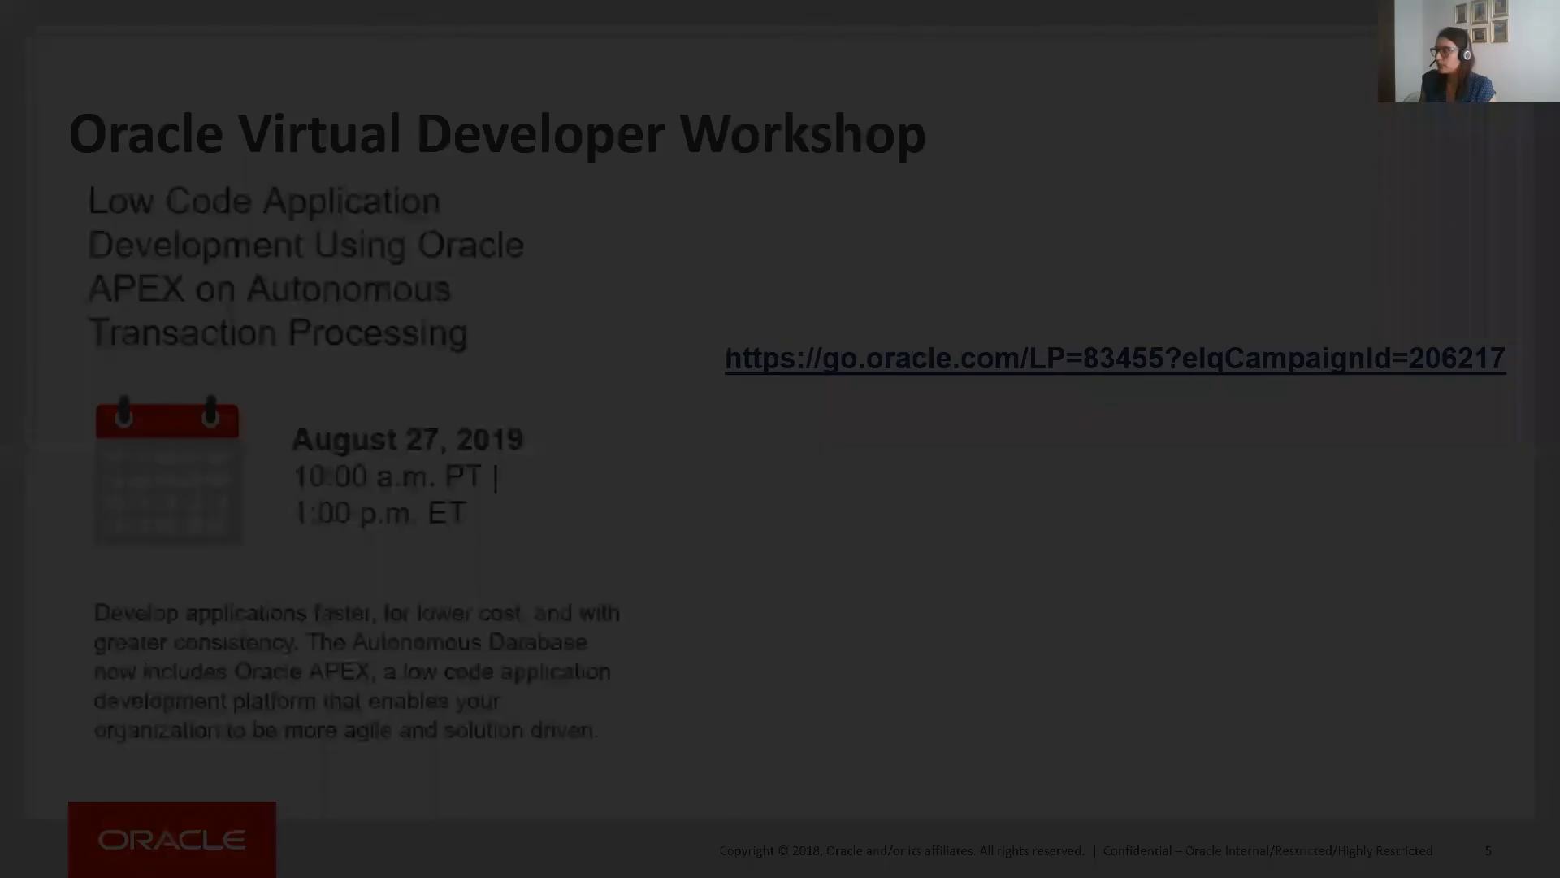